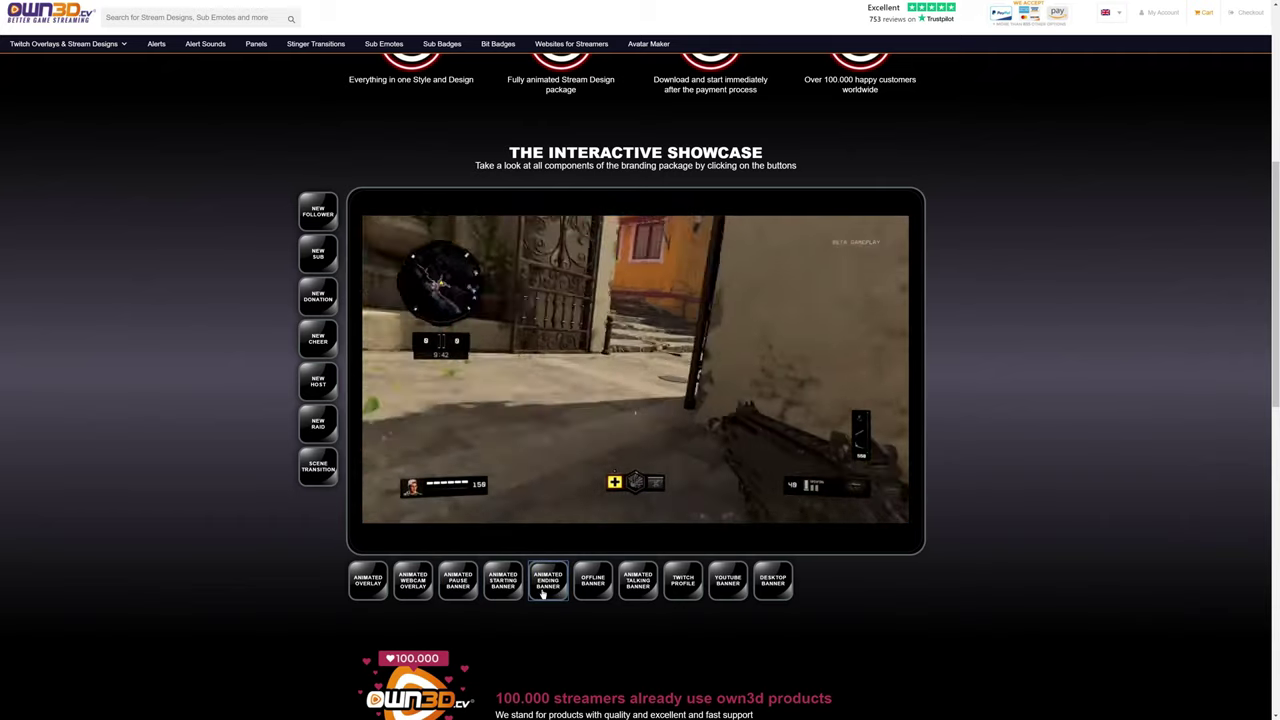
- Preview the animated webcam overlay and the animated overlay in the interactive showcase
click(403, 591)
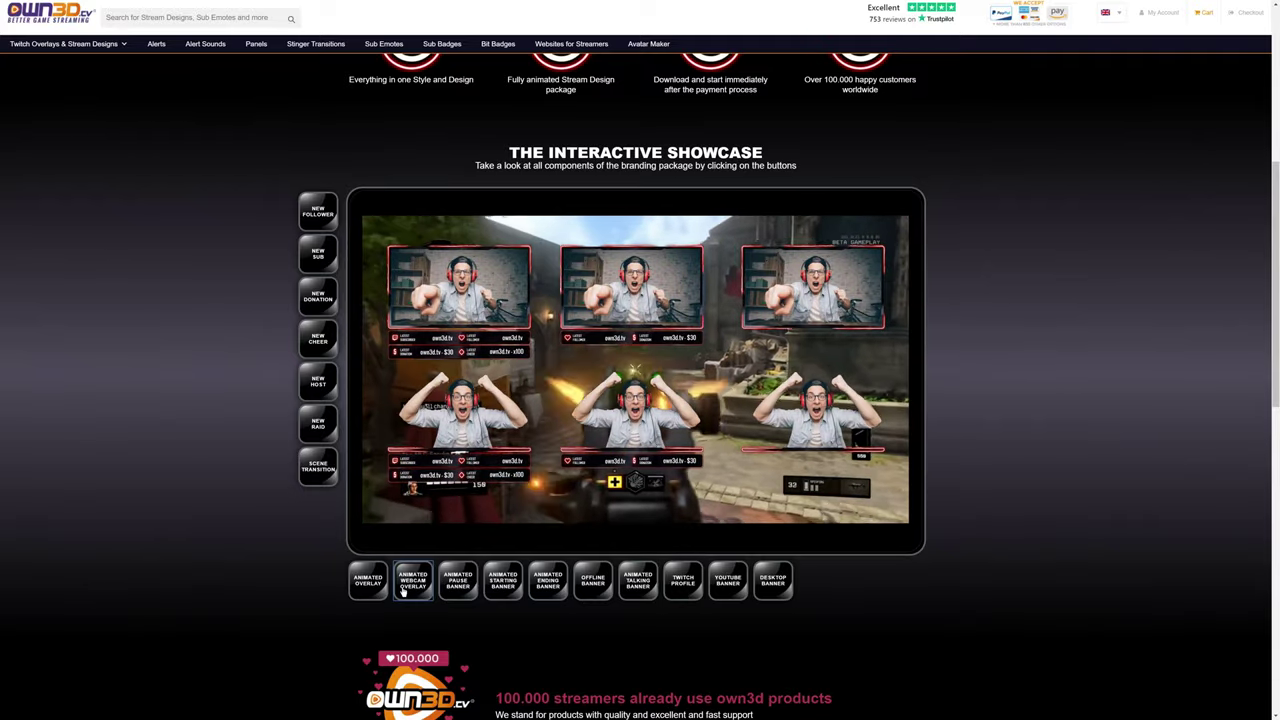
click(365, 582)
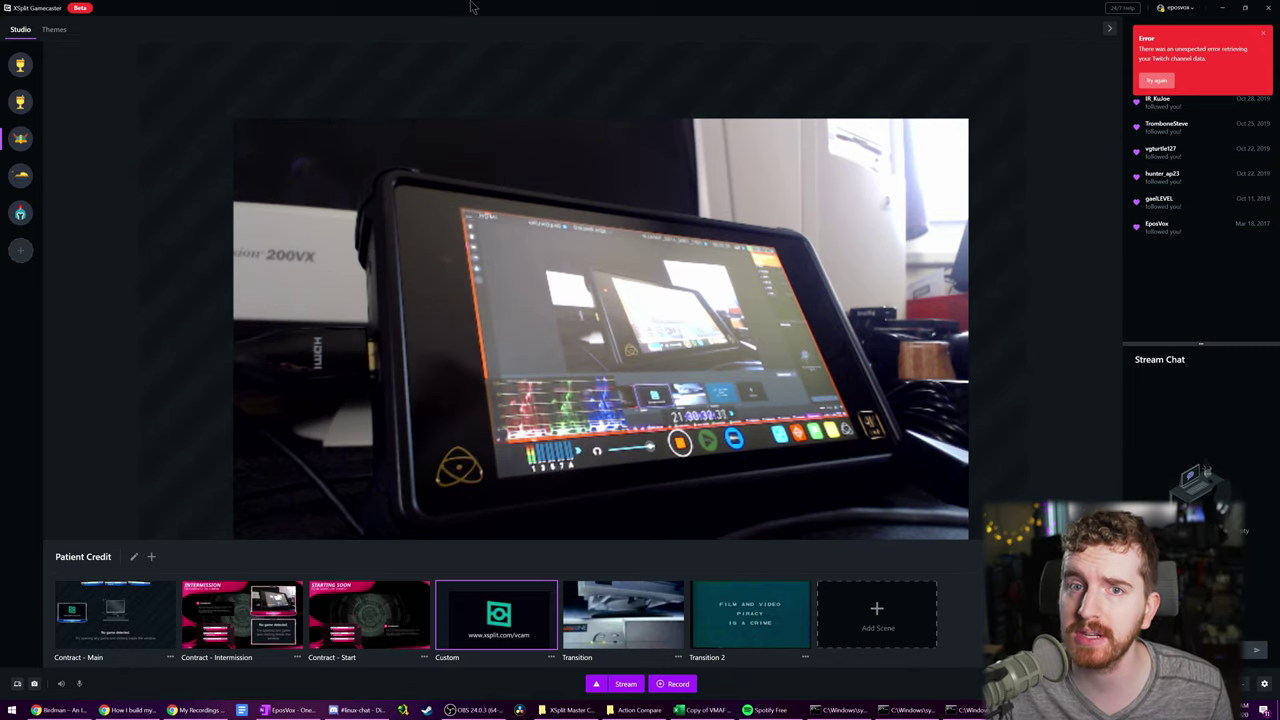
- In XSplit Gamecaster, create a new scene set named BUTTZ with the green gem icon
click(22, 251)
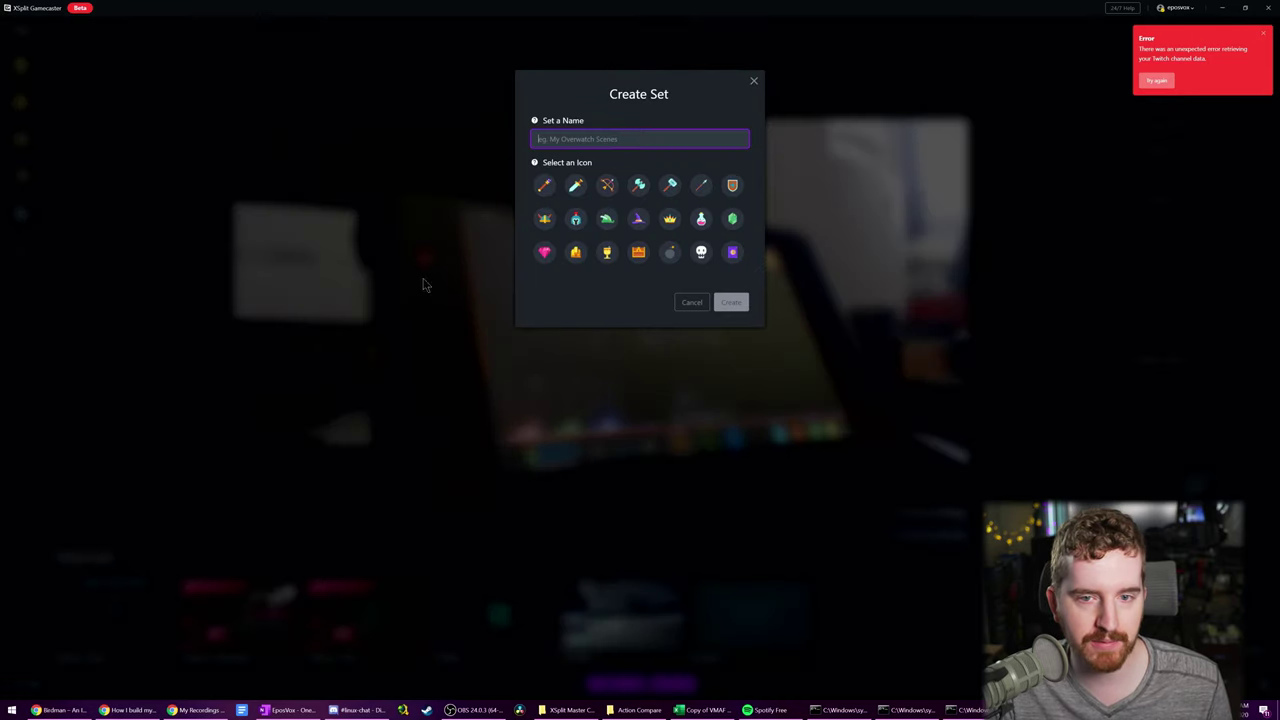
text(BUTTZ)
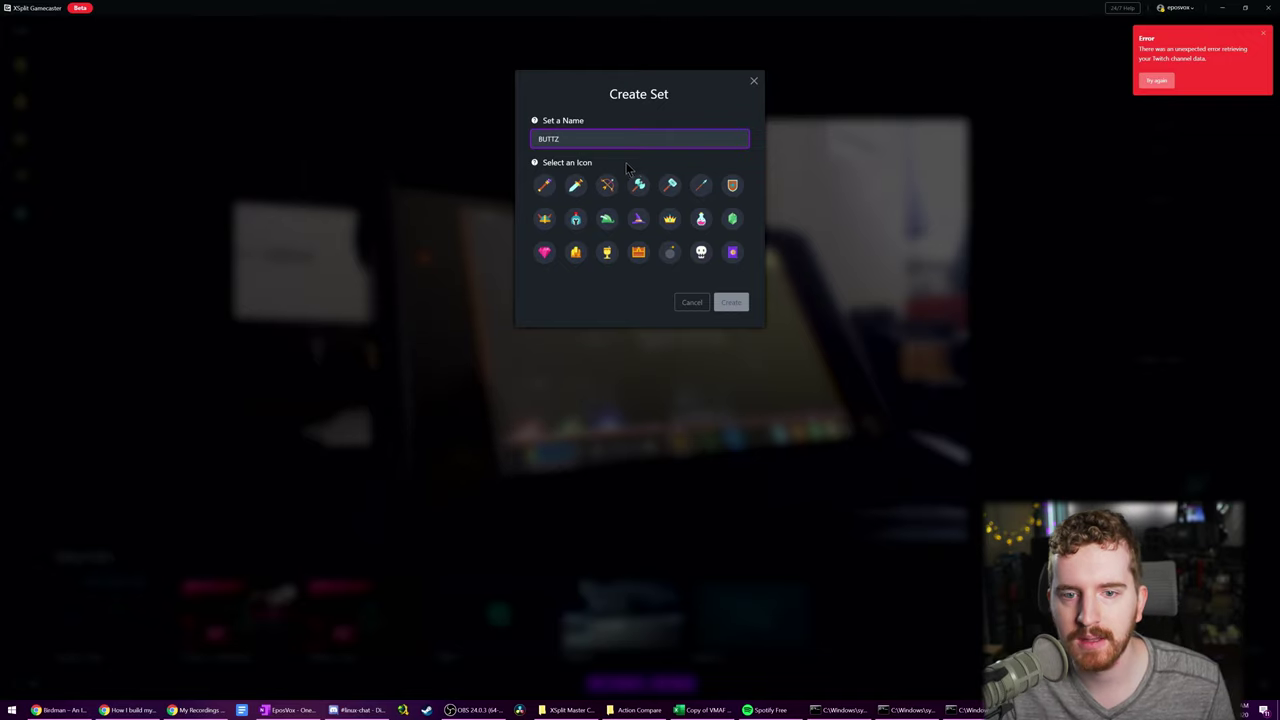
scroll(640, 215, down, 10)
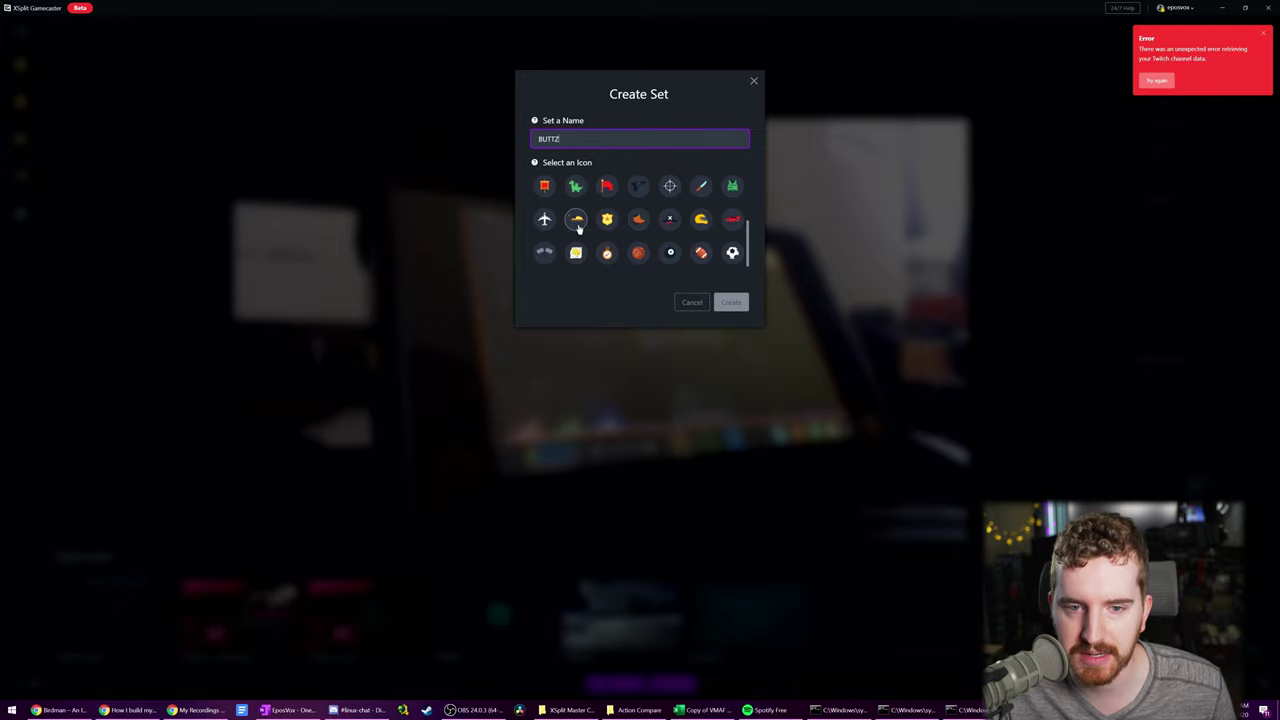
scroll(600, 235, up, 2)
scroll(613, 246, up, 1)
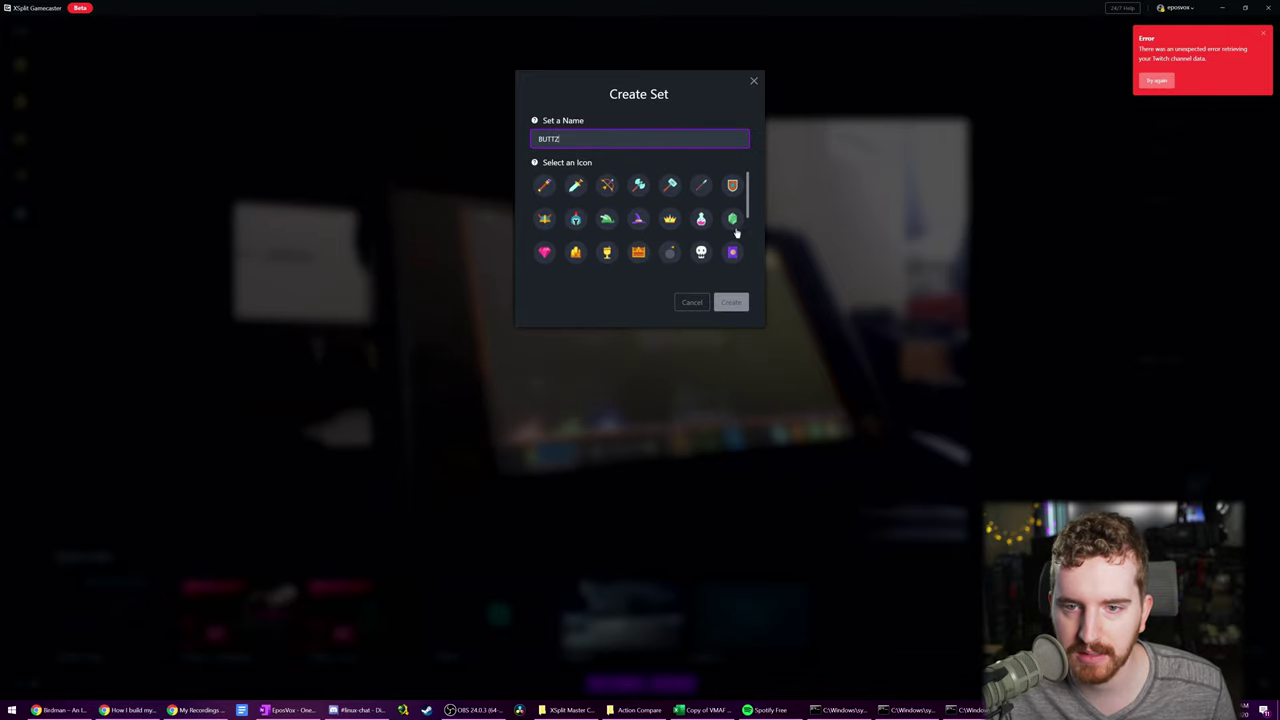
click(729, 226)
click(727, 304)
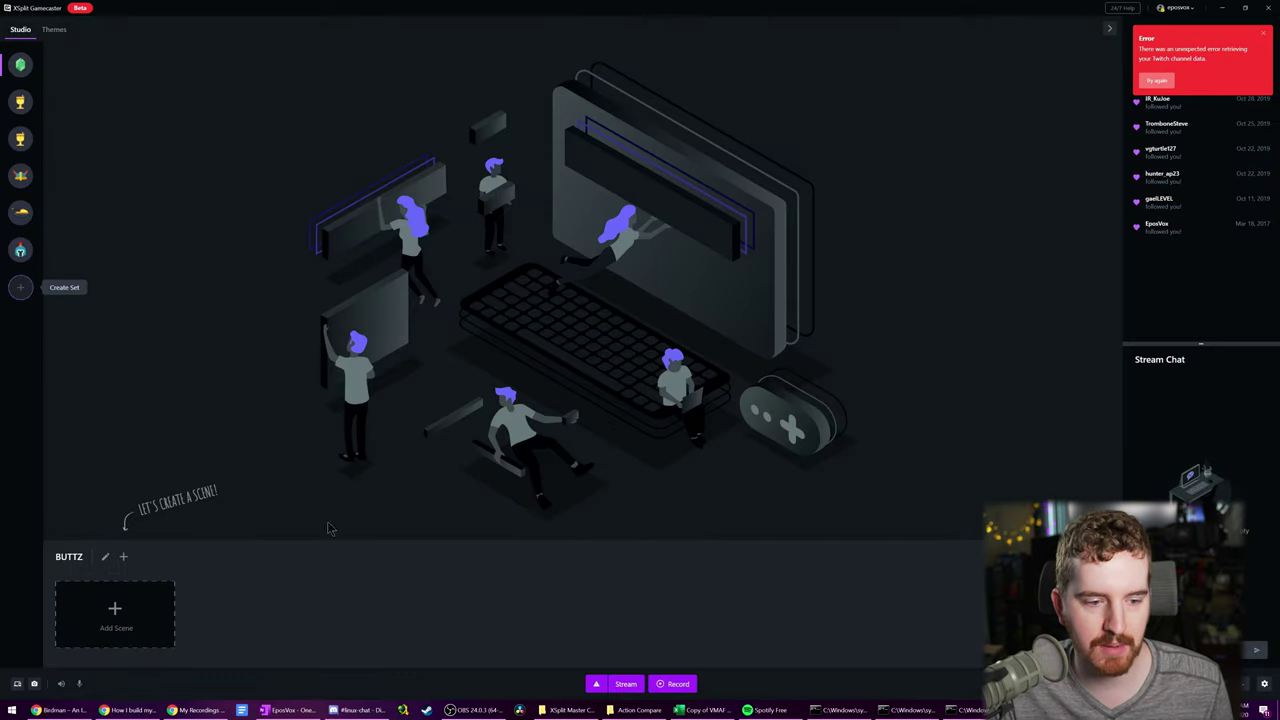
- Add a scene built from scratch to the BUTTZ set and check the options for the capture source
click(117, 610)
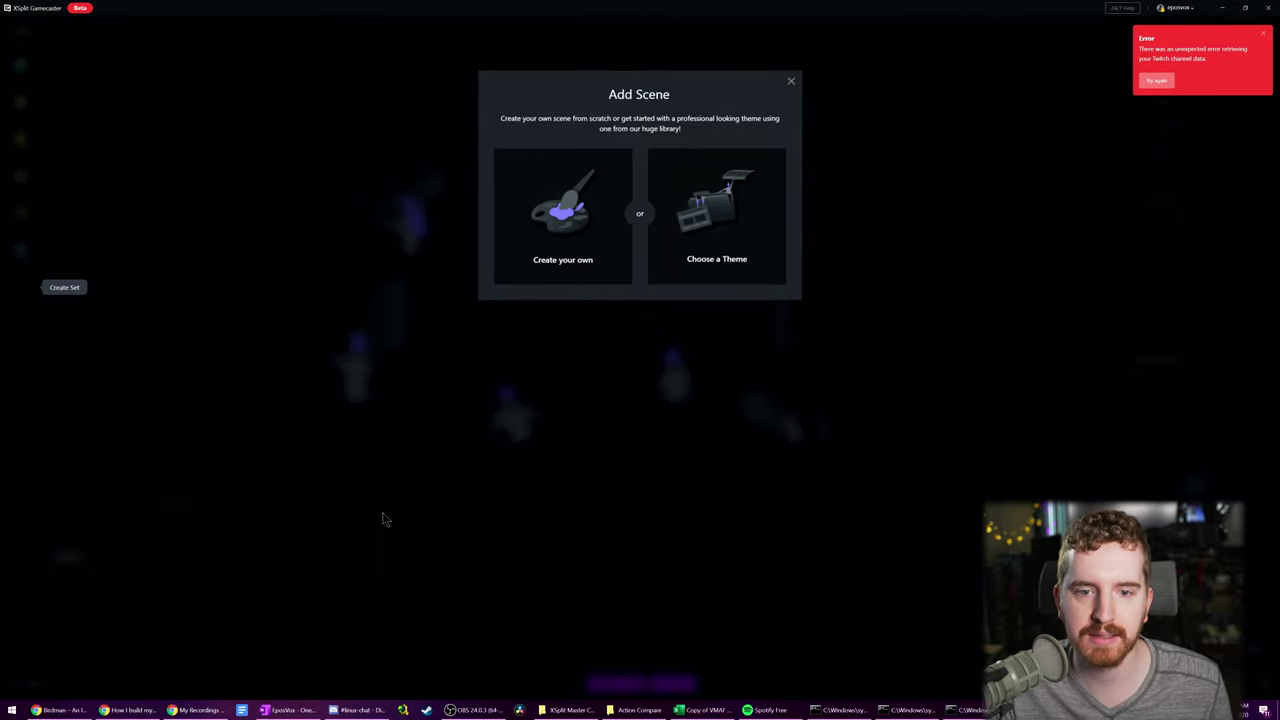
click(567, 228)
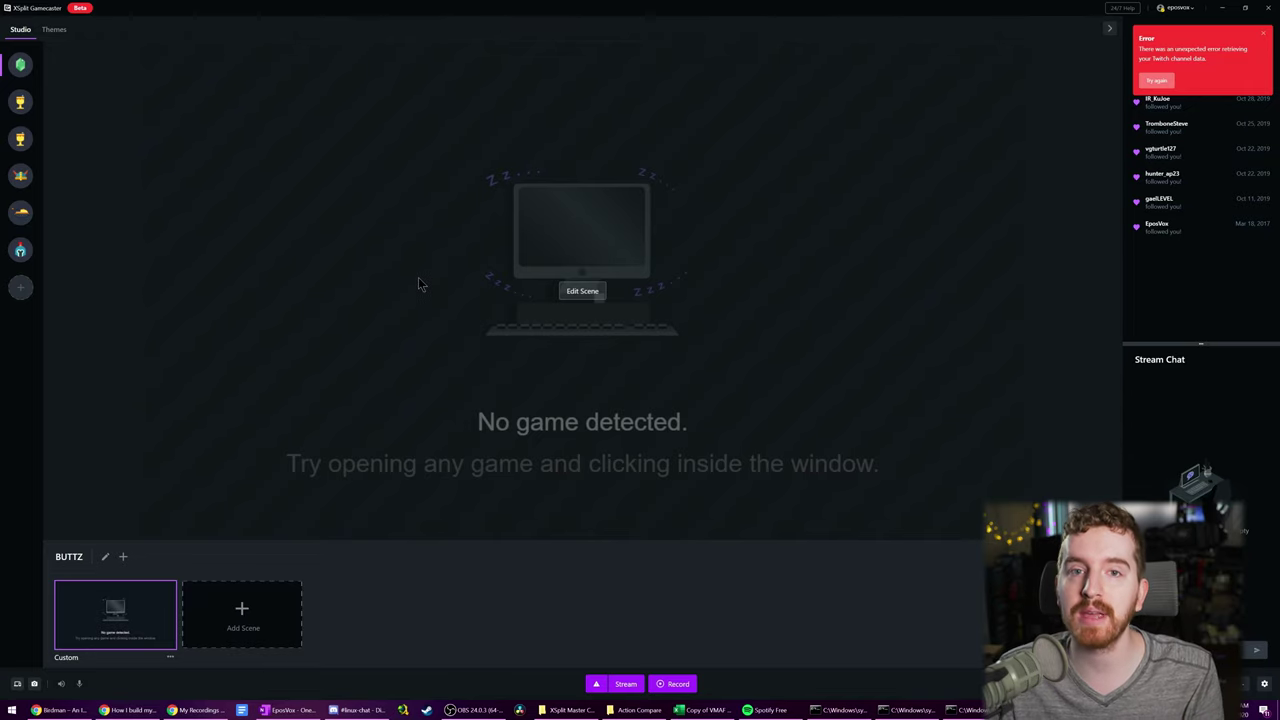
click(34, 683)
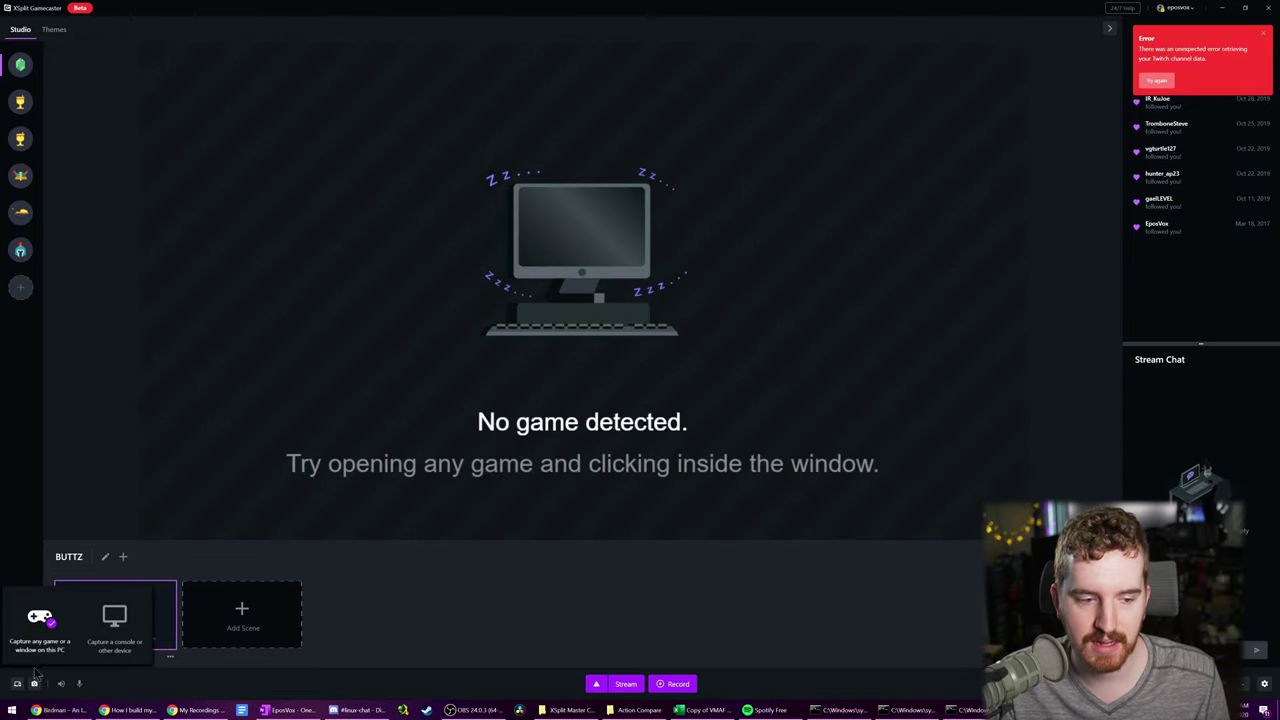
click(254, 437)
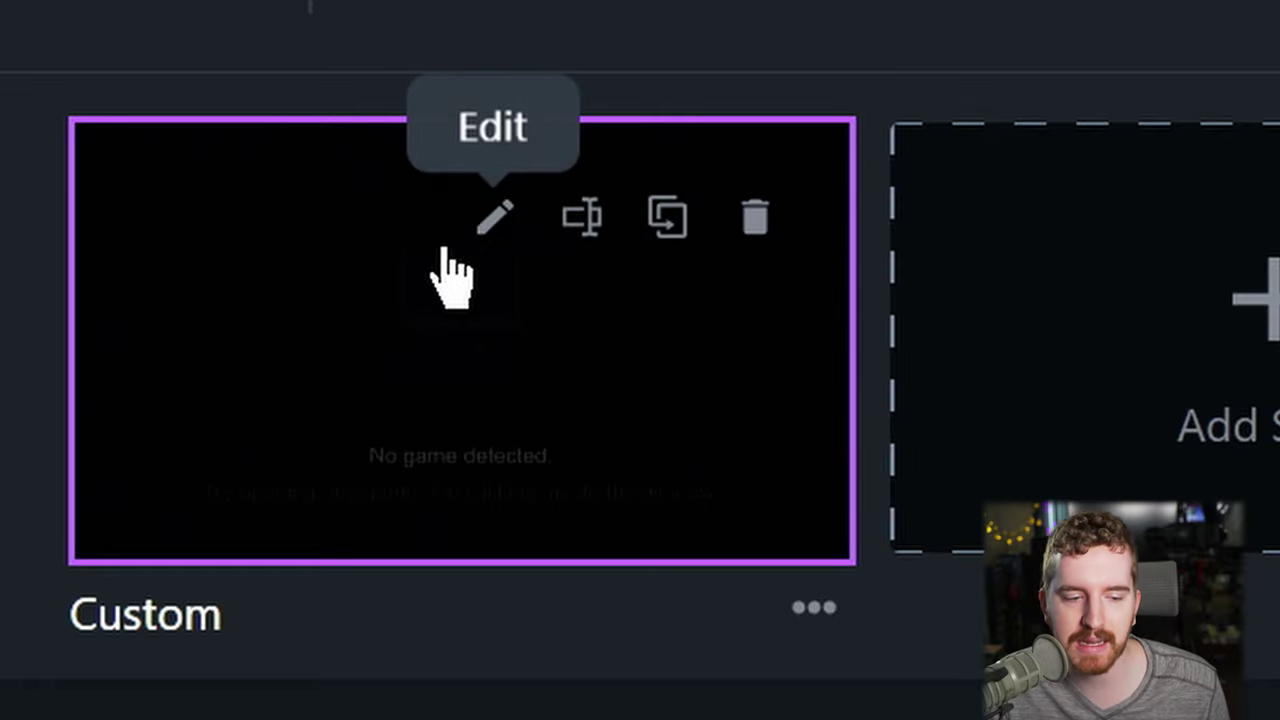
- Rename the new custom scene as Main
click(597, 257)
double_click(329, 614)
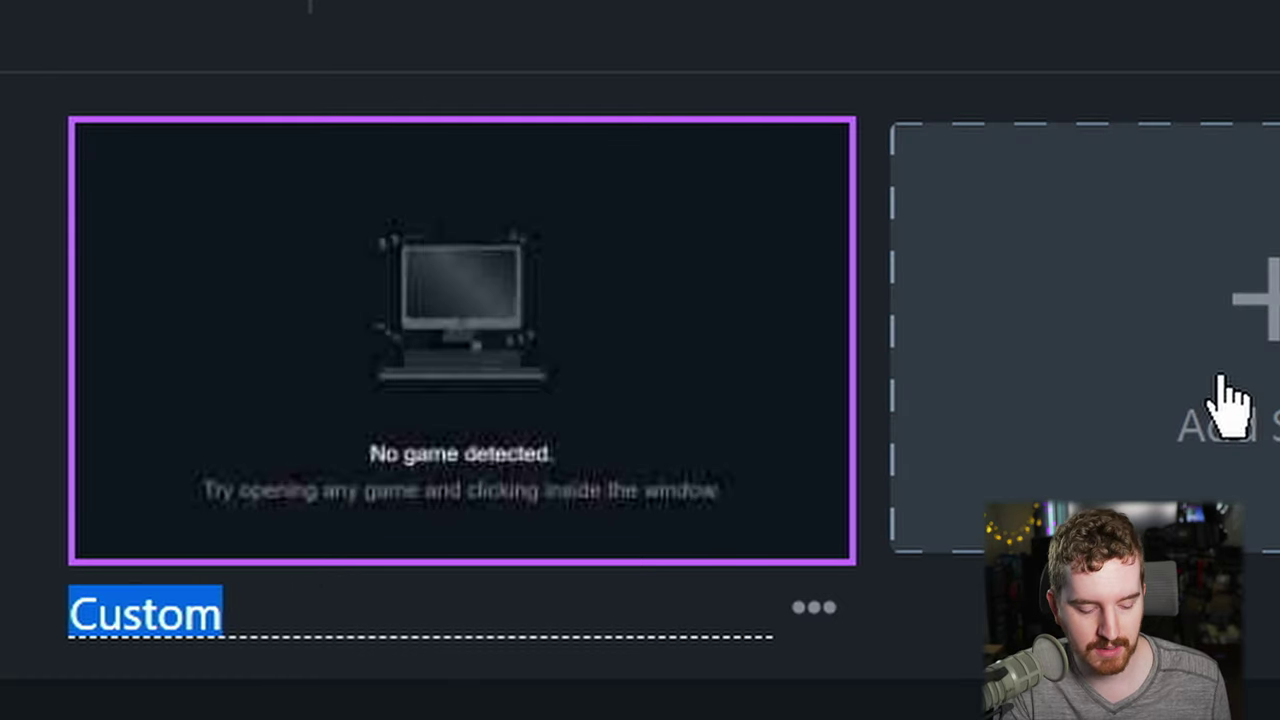
text(D)
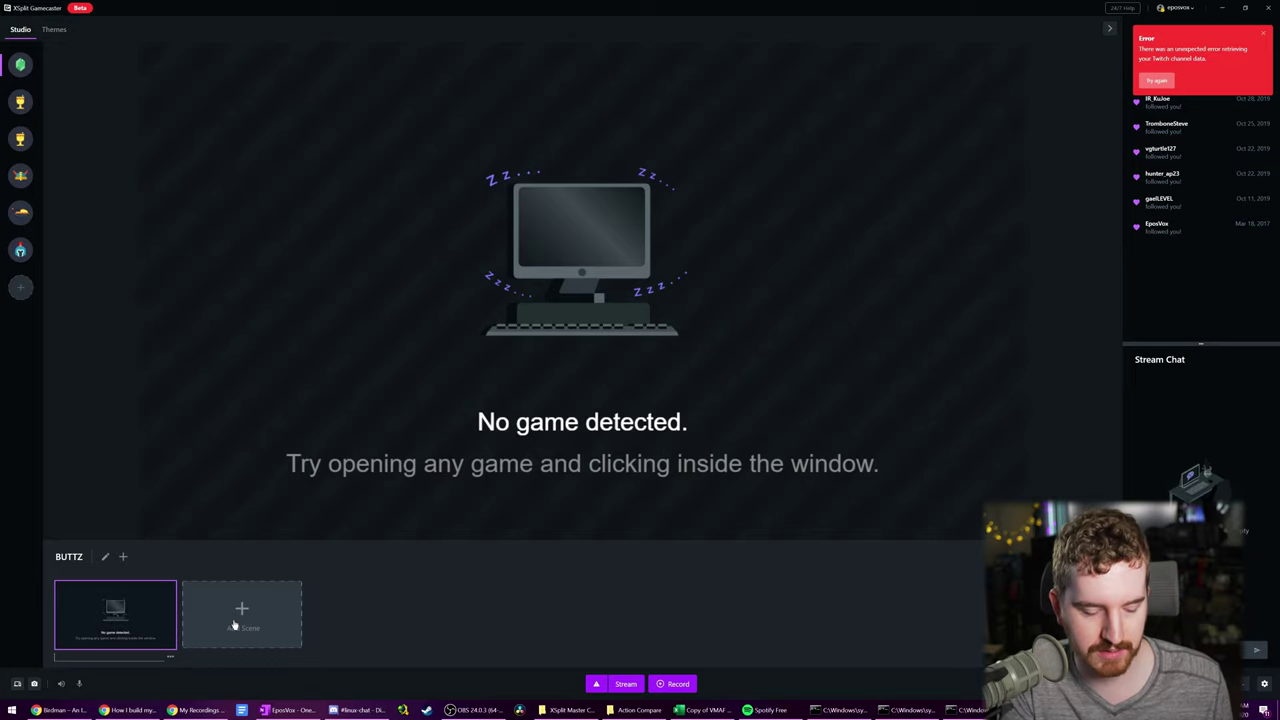
mouse_move(309, 507)
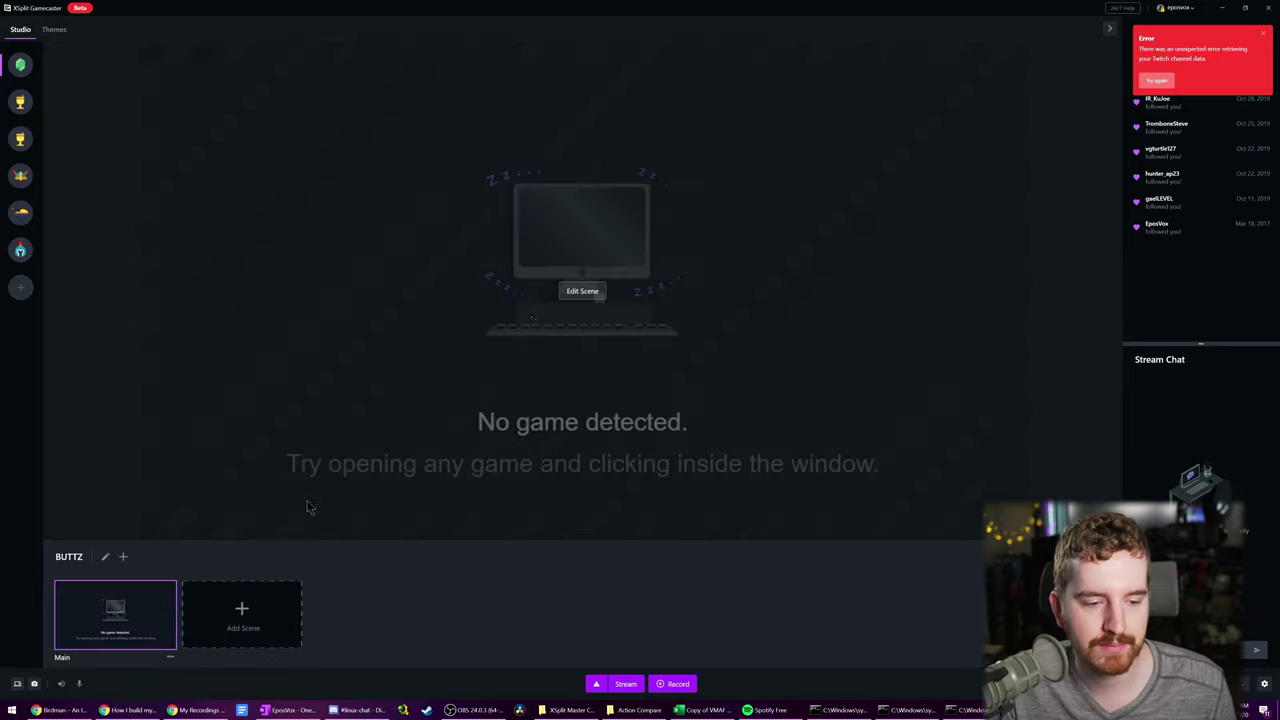
- Open the Main scene for editing and toggle the Main Source's display in the editor
click(569, 294)
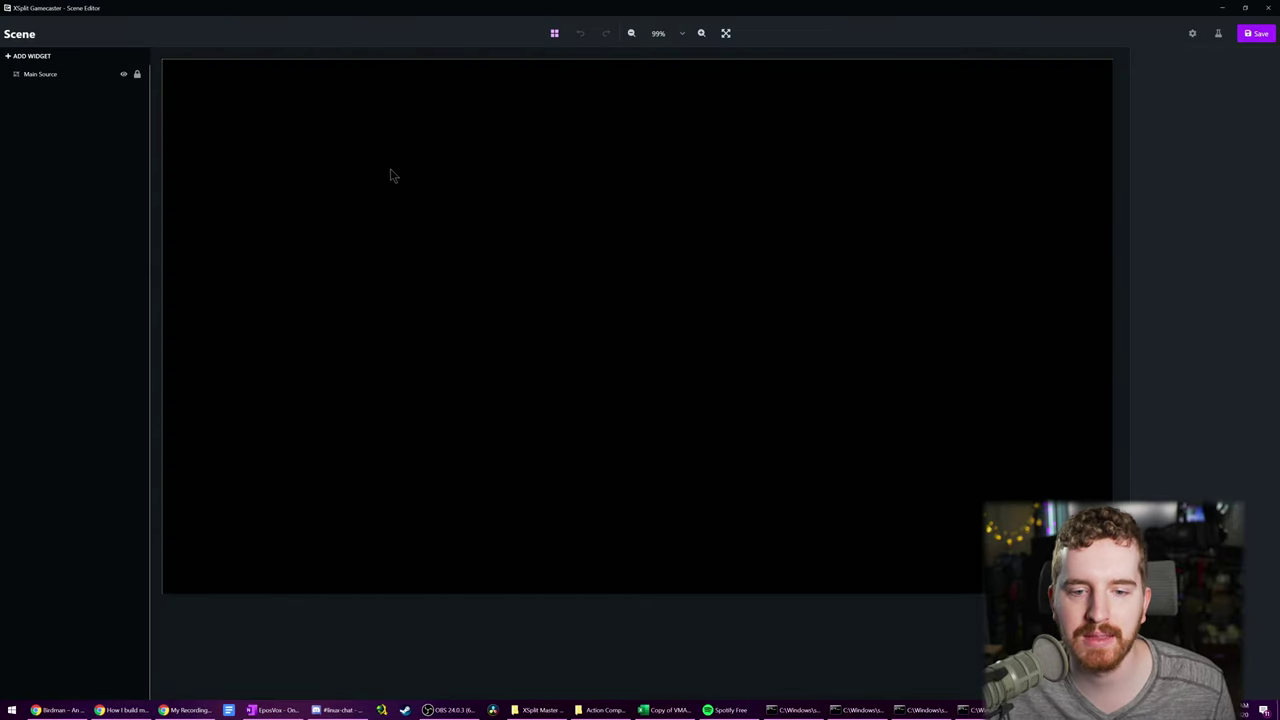
click(74, 76)
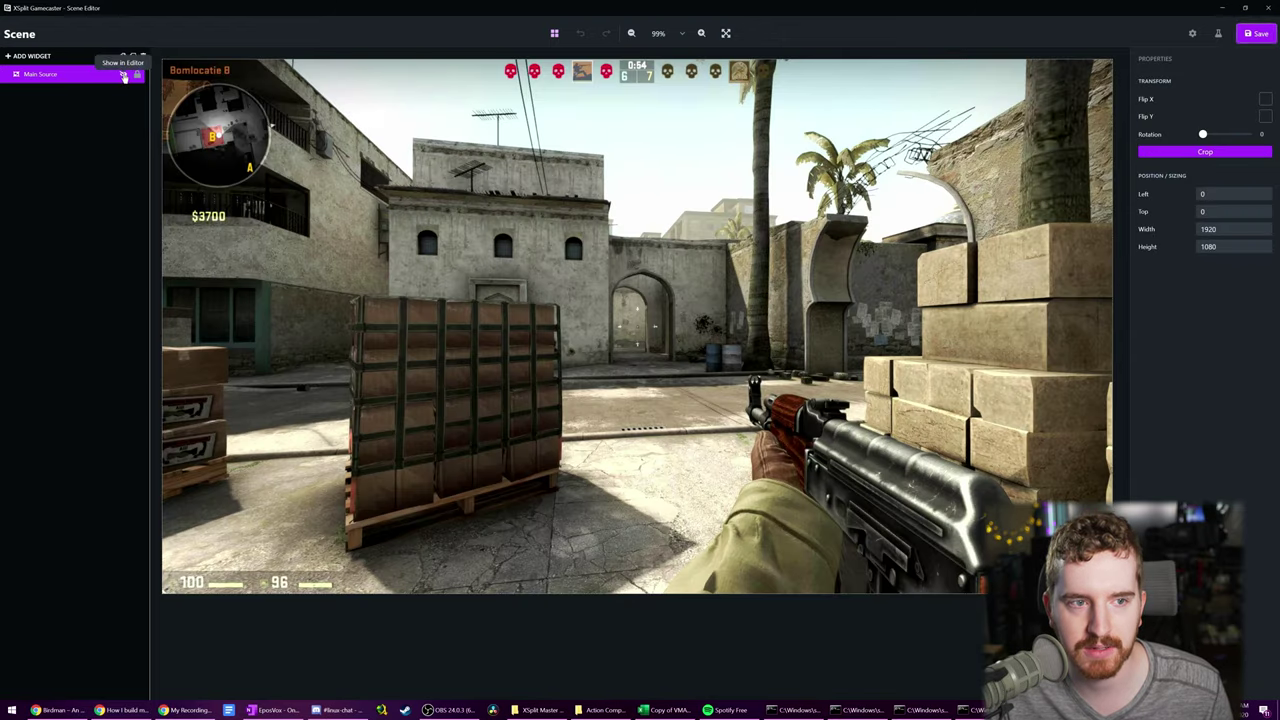
click(123, 75)
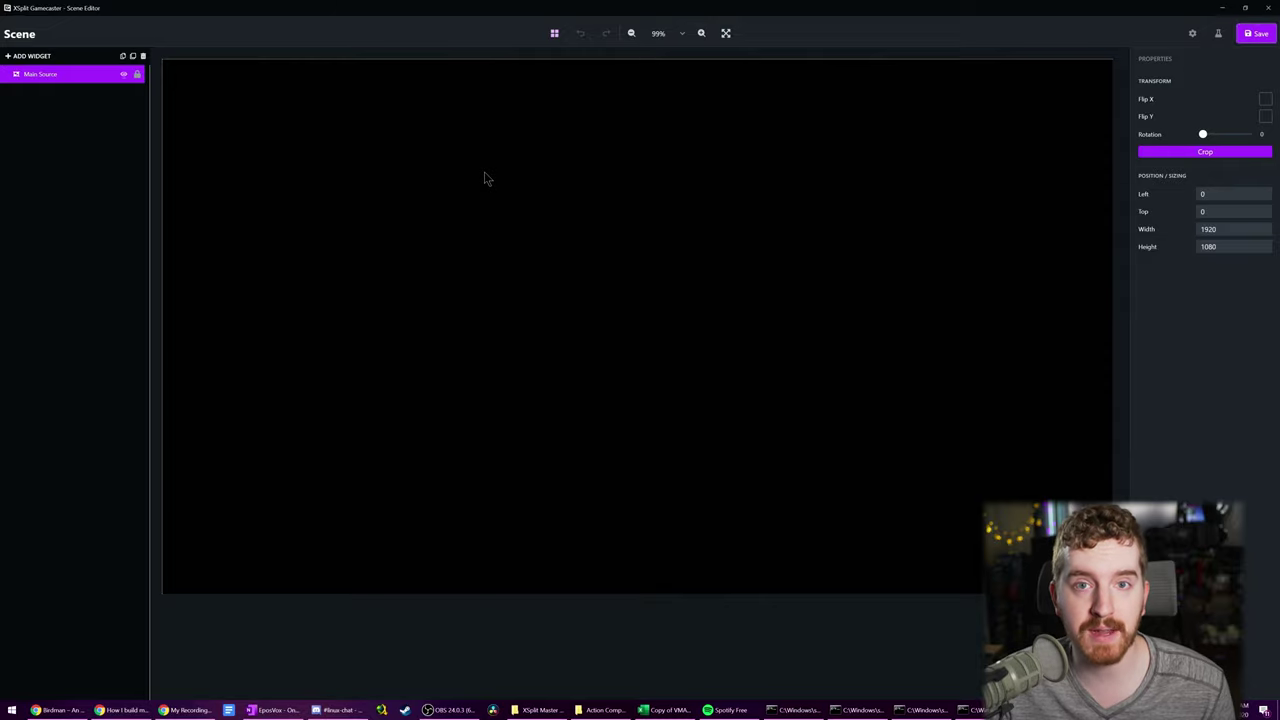
- Add a Camera Source widget and place it in the canvas's upper-right corner, about 404 × 242 at left 1462, top 45
click(31, 57)
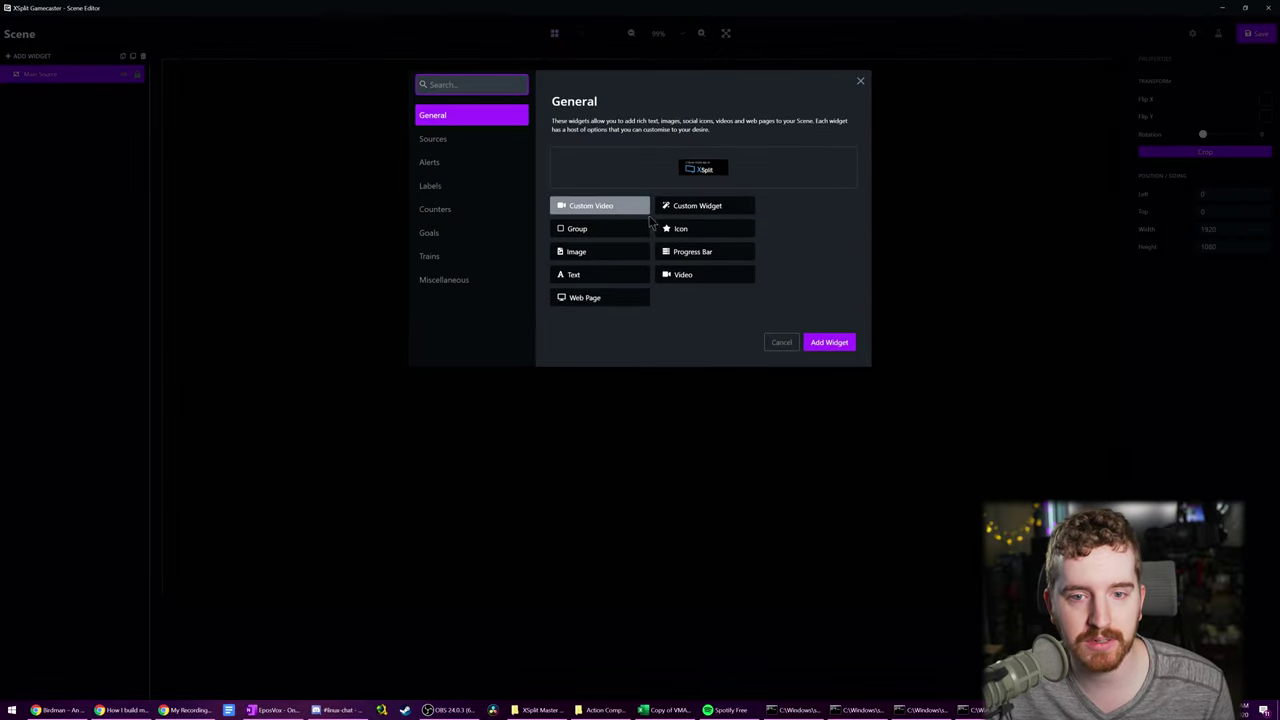
click(450, 139)
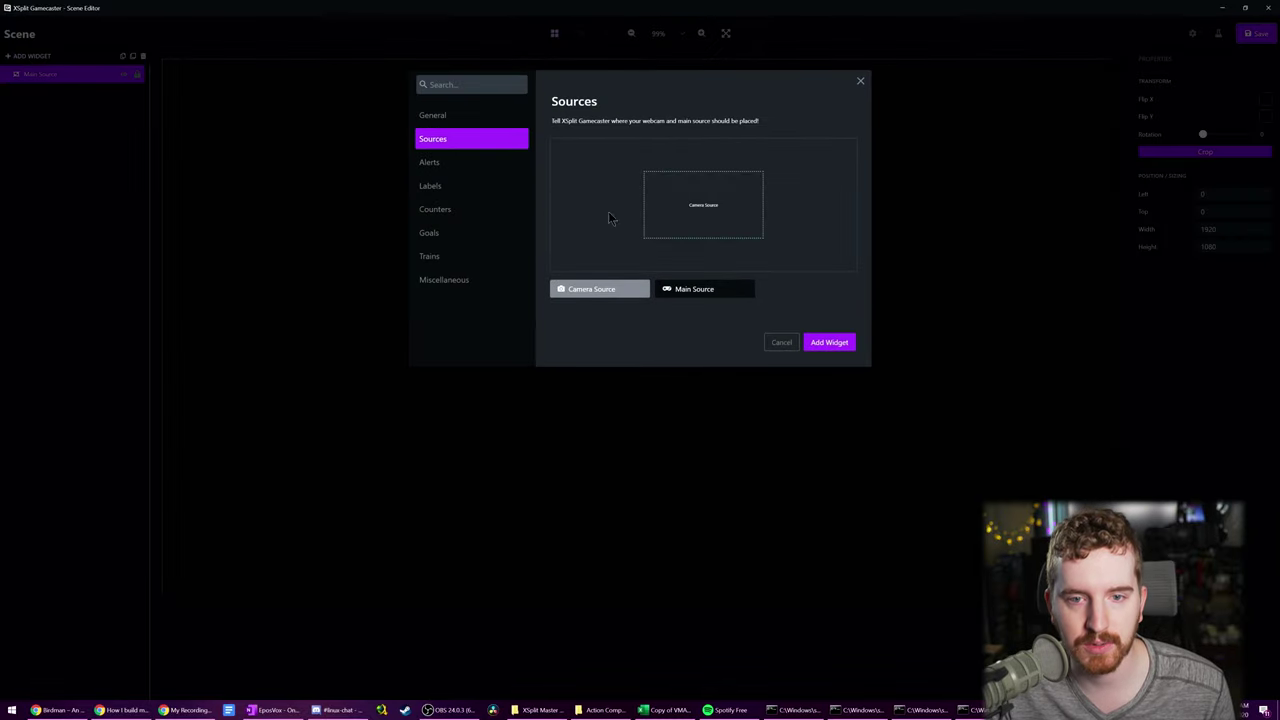
click(833, 344)
drag(302, 147, 1032, 176)
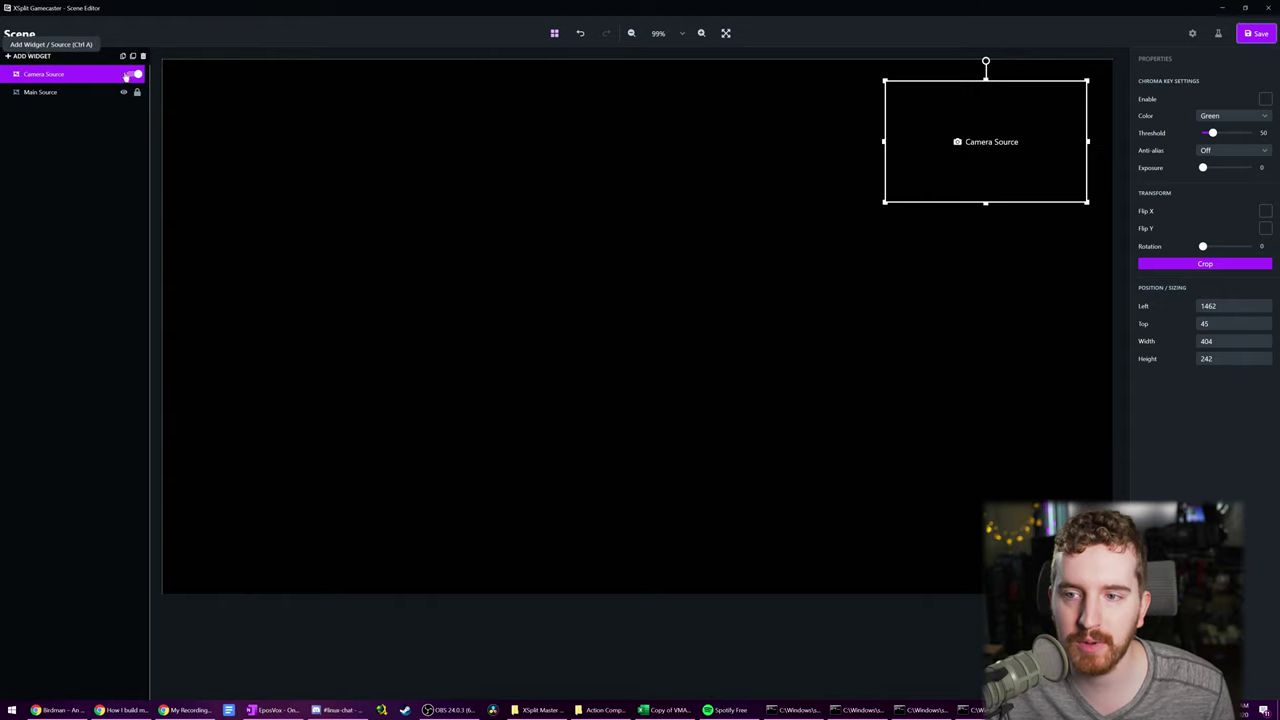
- Add a Custom Video widget and upload Epos_Vox_Overlay_16_9.webm from the Webcam folder as its video
click(33, 57)
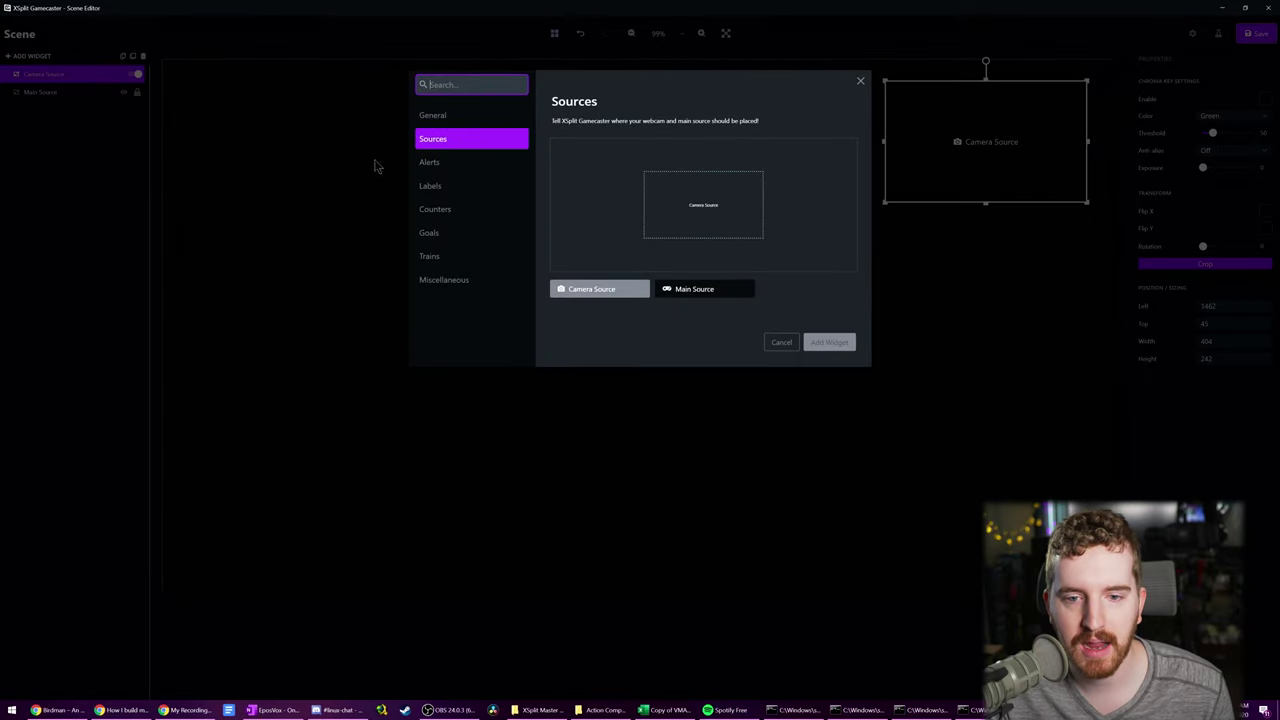
click(455, 125)
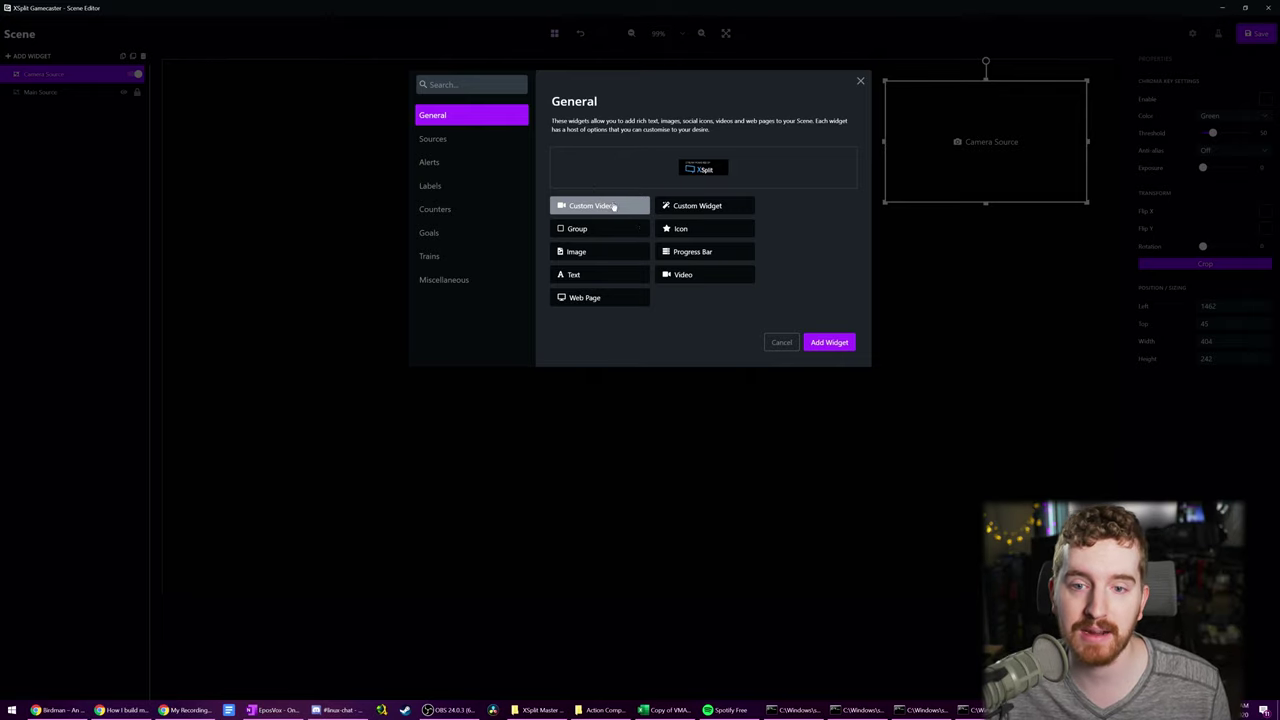
click(817, 343)
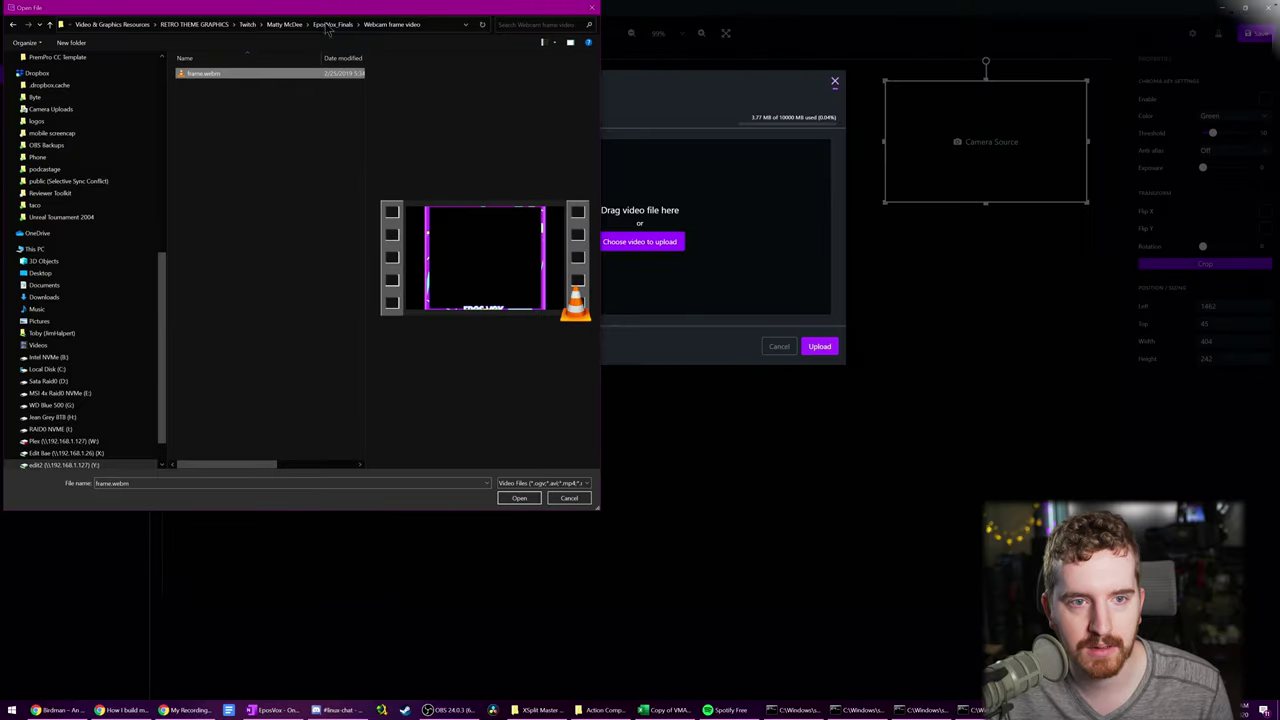
double_click(204, 127)
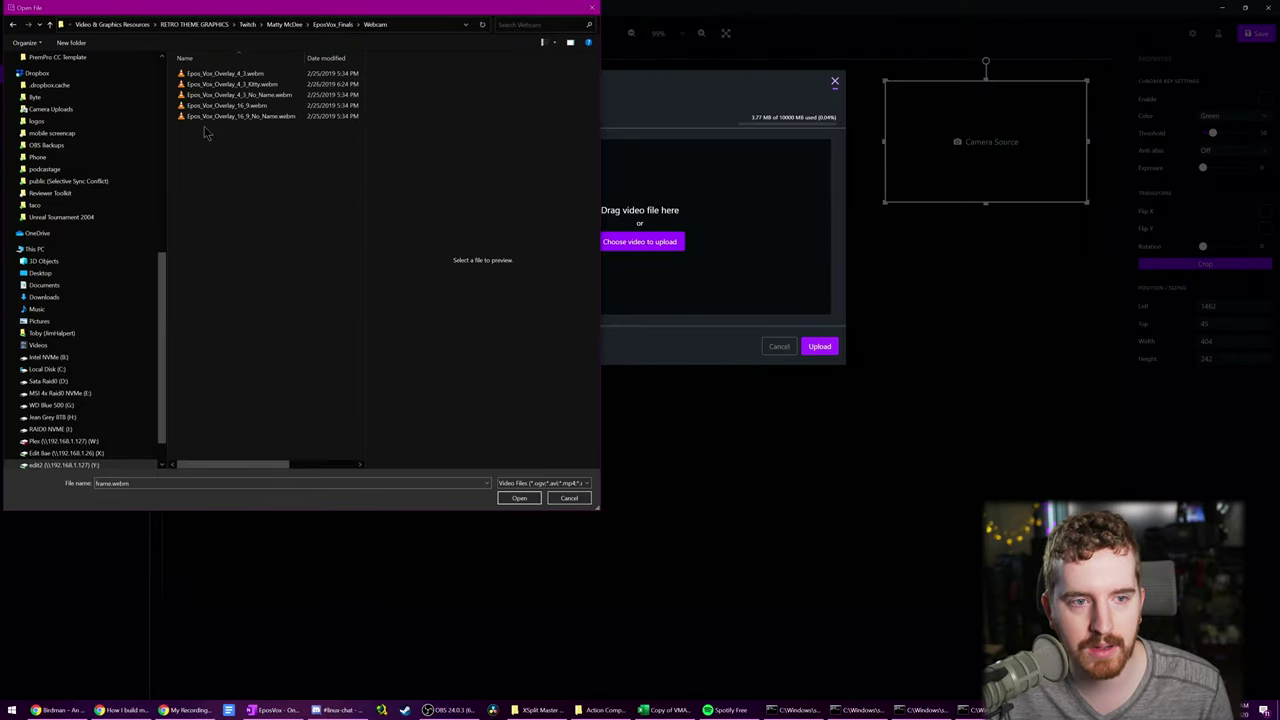
click(228, 105)
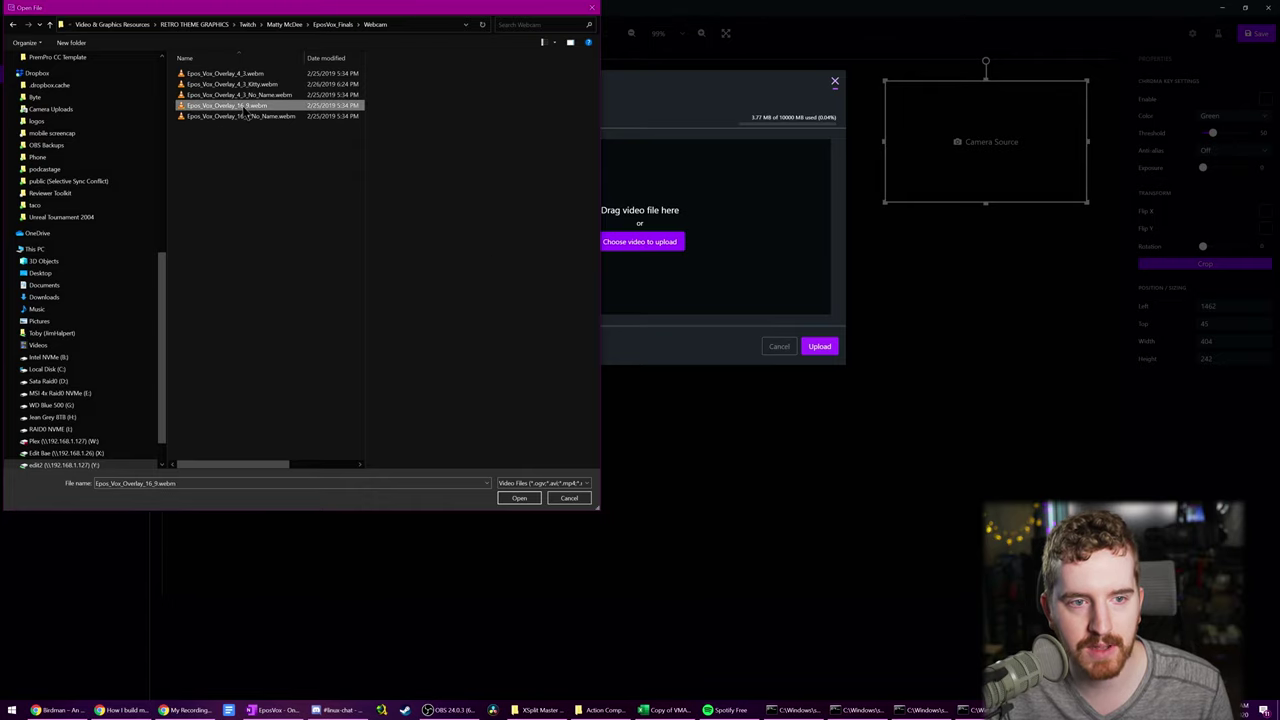
click(509, 498)
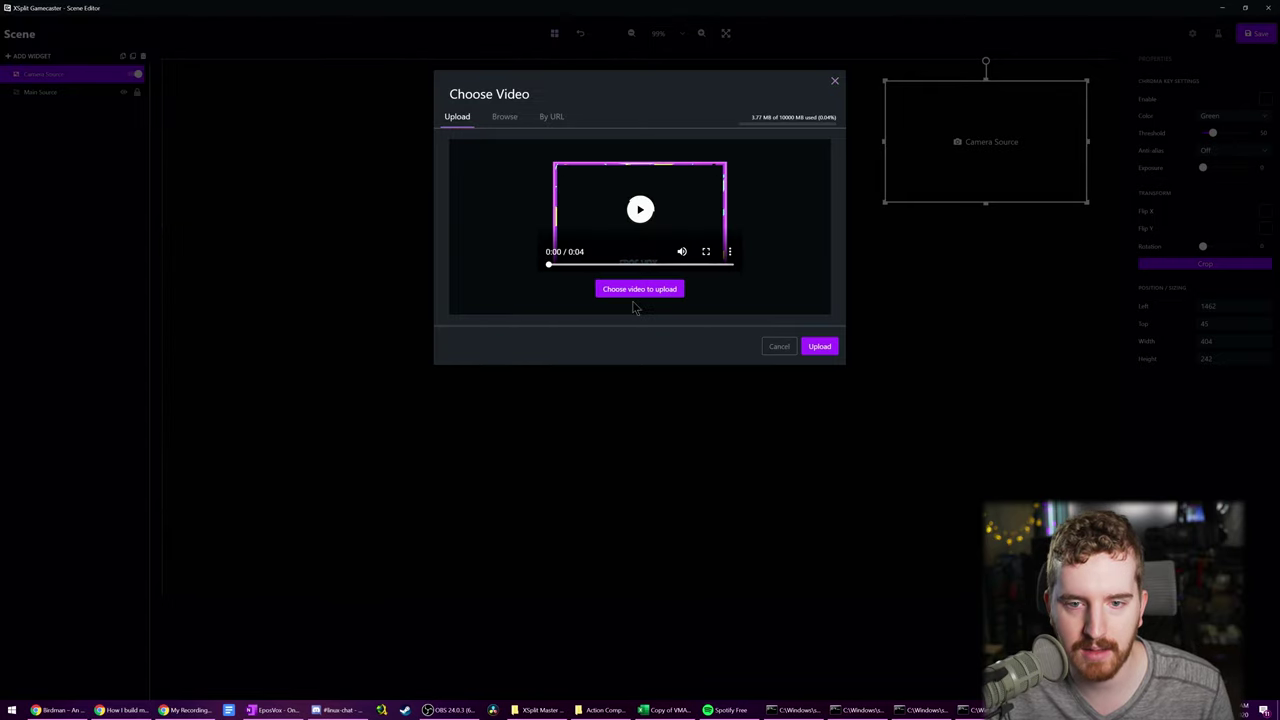
click(828, 350)
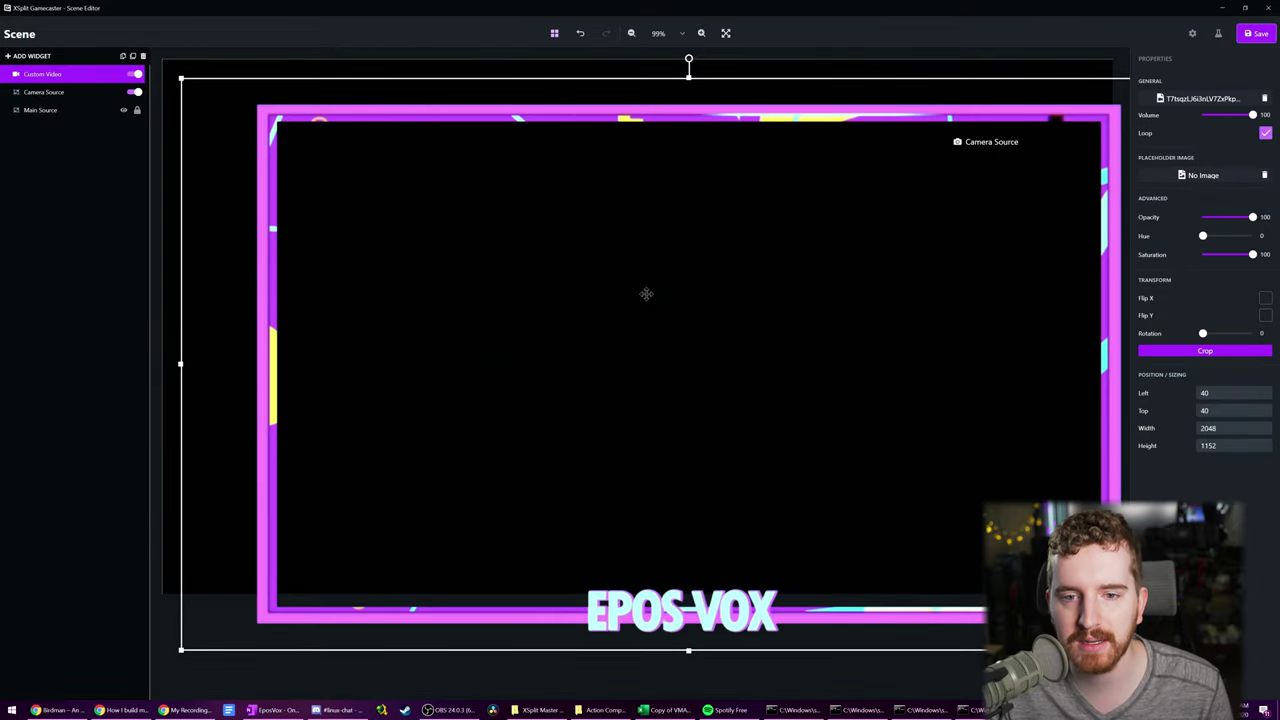
- Shrink the Custom Video frame and move it around the Camera Source, to about 500 × 284 at left 1408, top 30
click(183, 659)
click(300, 568)
drag(180, 646, 876, 263)
click(942, 244)
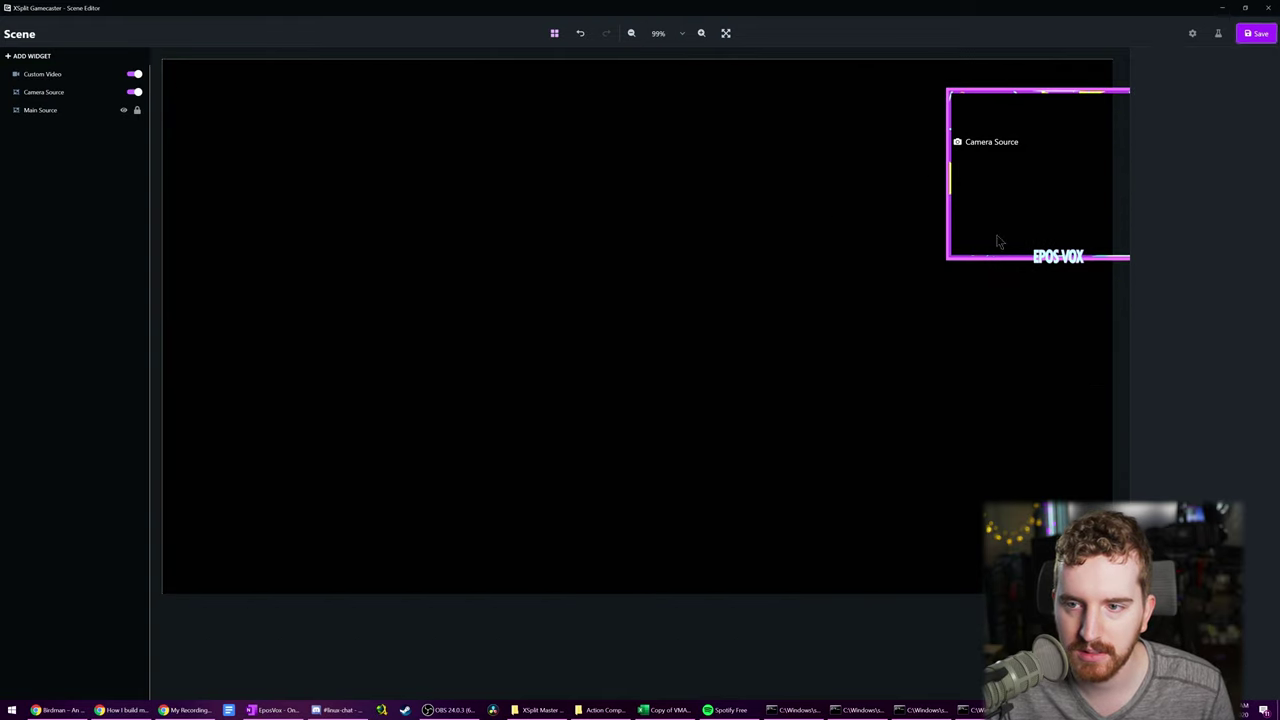
drag(994, 196, 896, 210)
drag(827, 259, 841, 215)
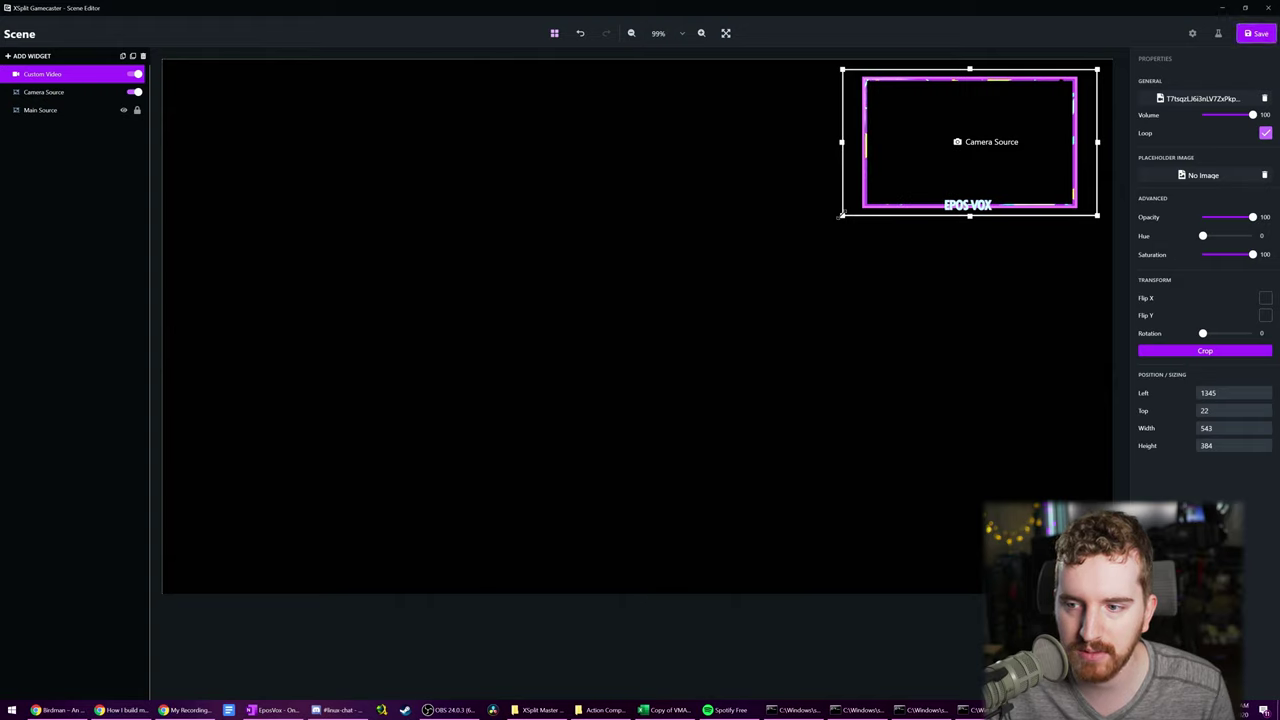
drag(841, 214, 841, 214)
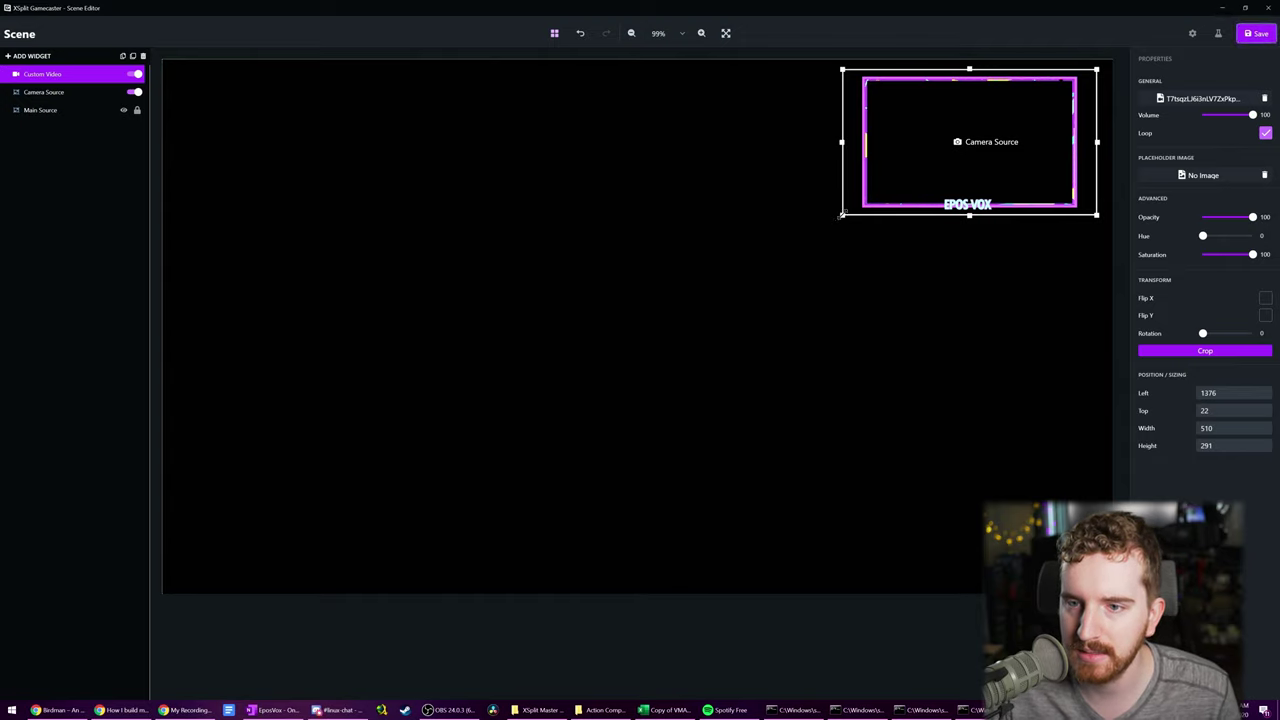
drag(841, 214, 921, 203)
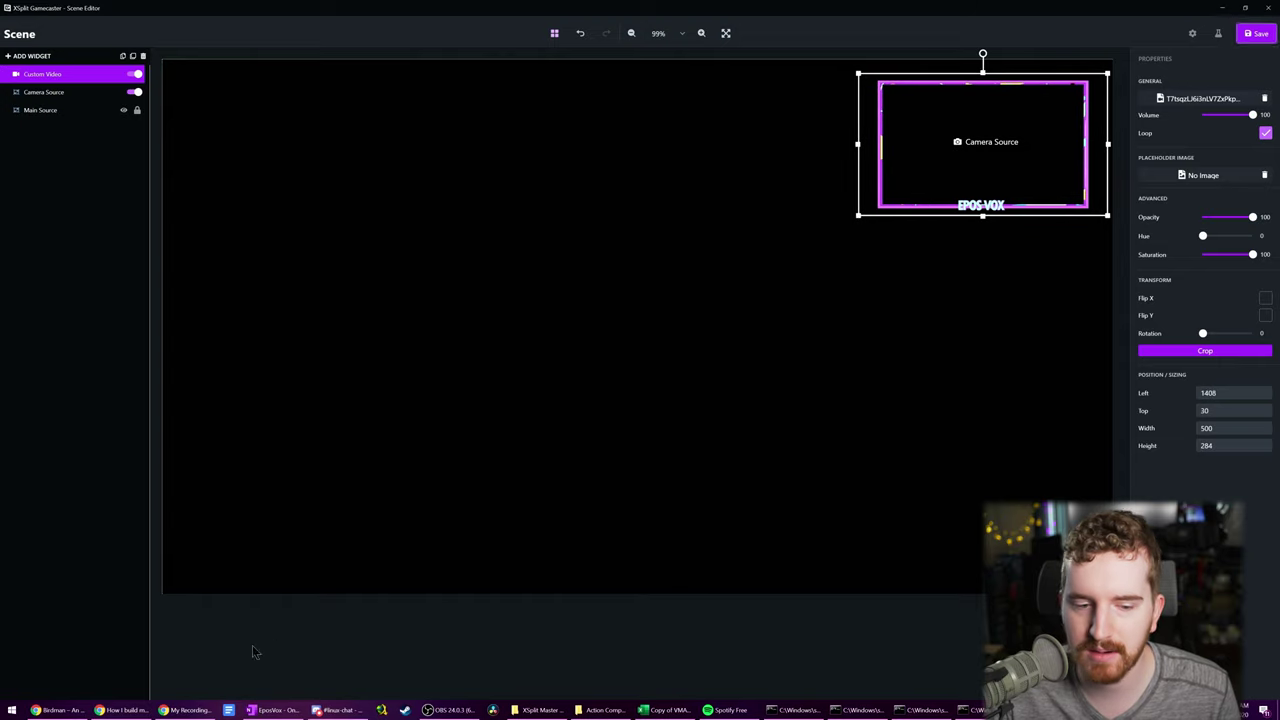
- Fit the Camera Source inside the video frame, at about 406 × 244 with left 1456 and top 51
click(60, 91)
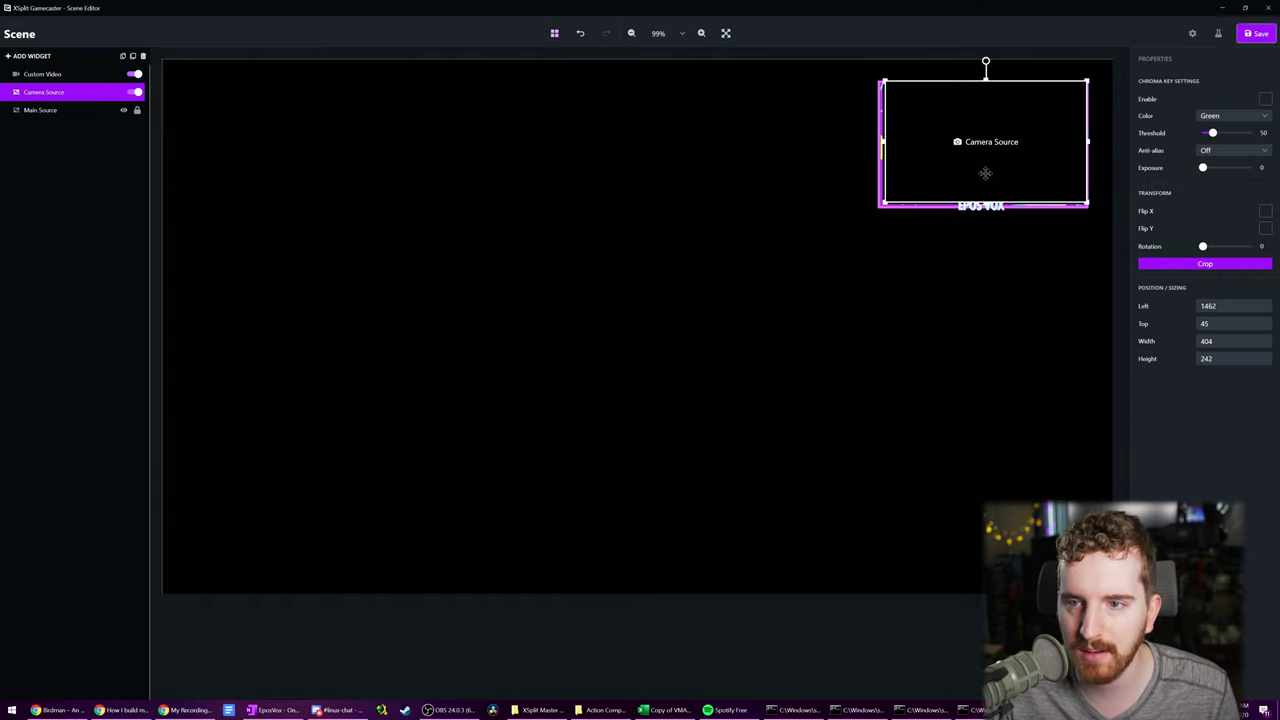
drag(985, 173, 983, 176)
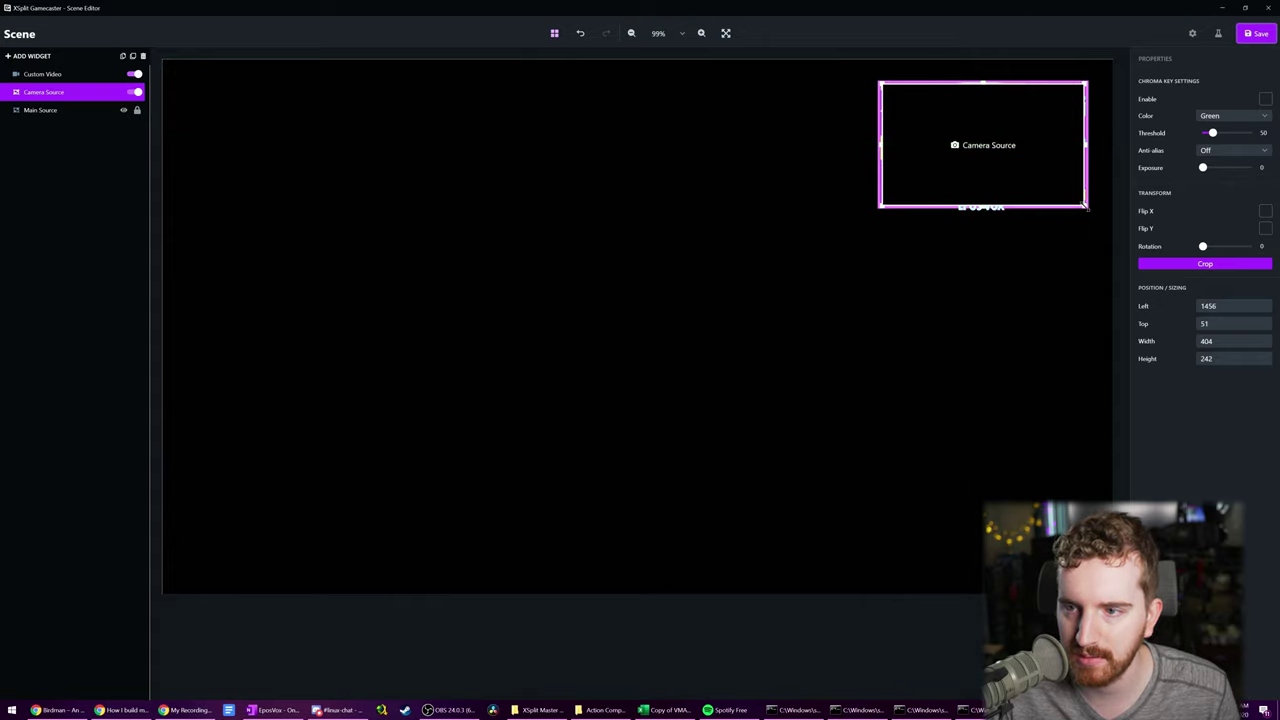
drag(1085, 205, 1087, 207)
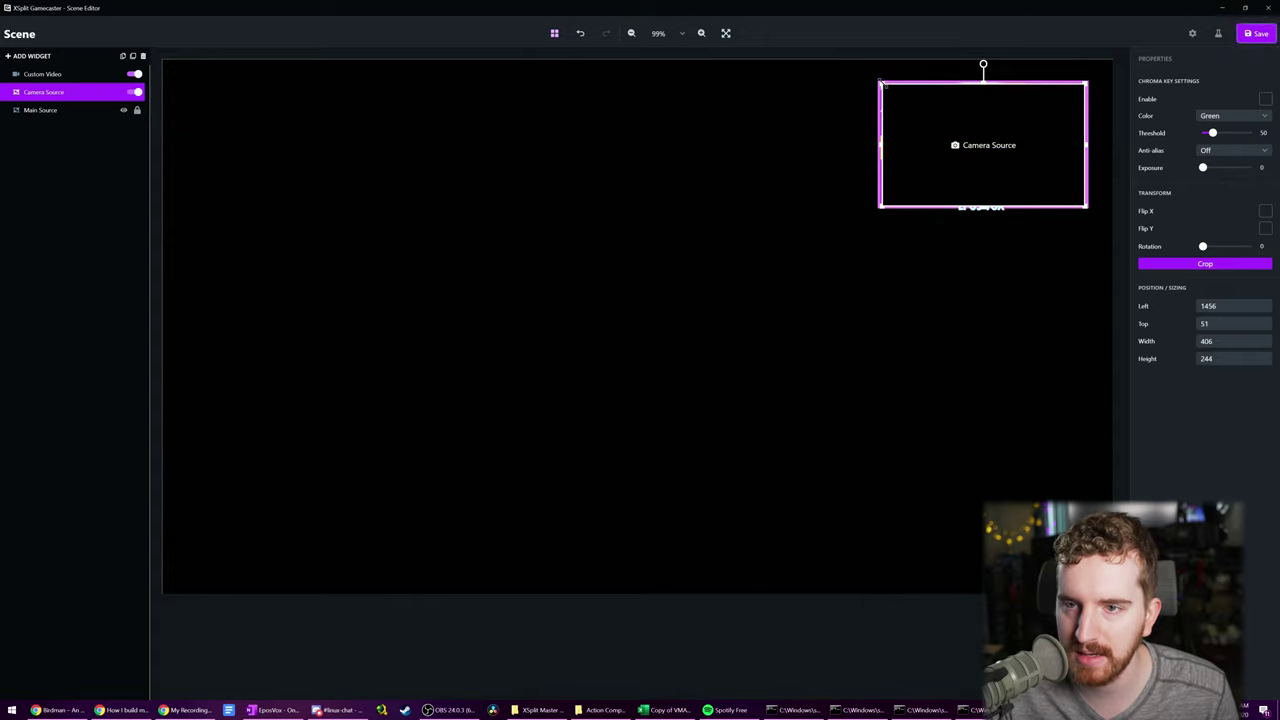
click(893, 304)
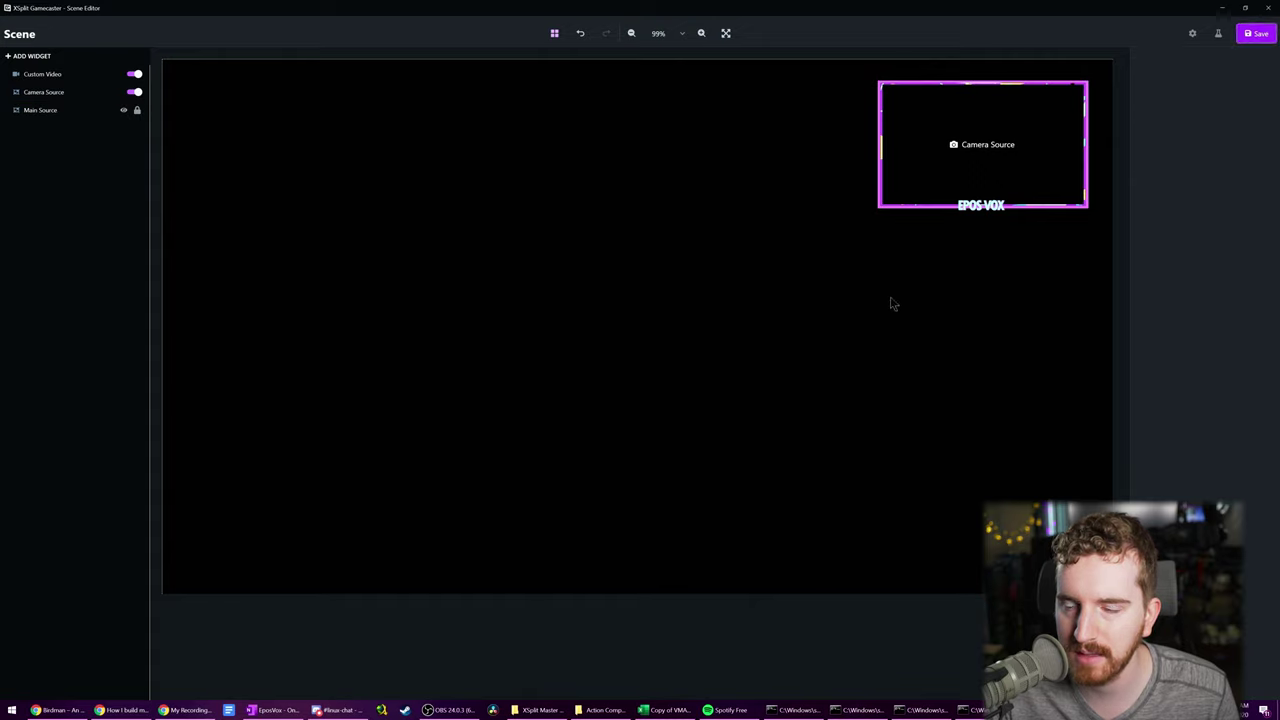
- Preview the layout over the Main Source's game image and turn that preview back off
click(950, 150)
click(657, 350)
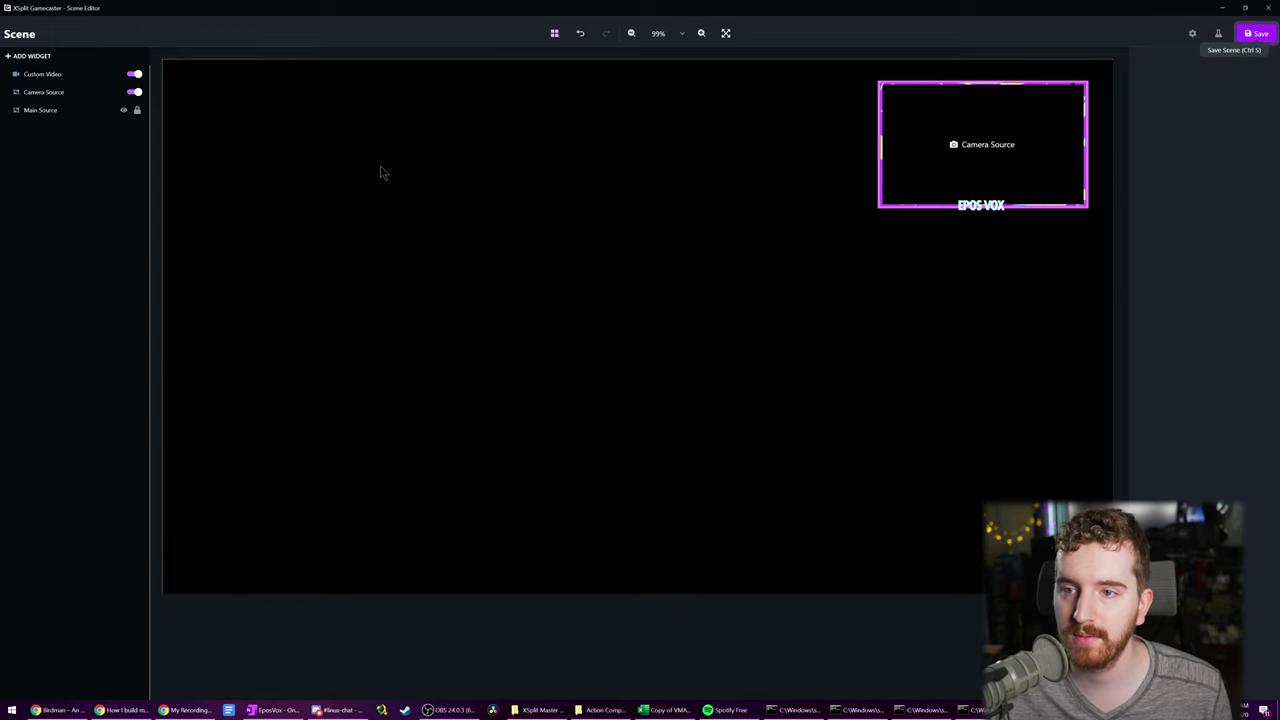
click(123, 110)
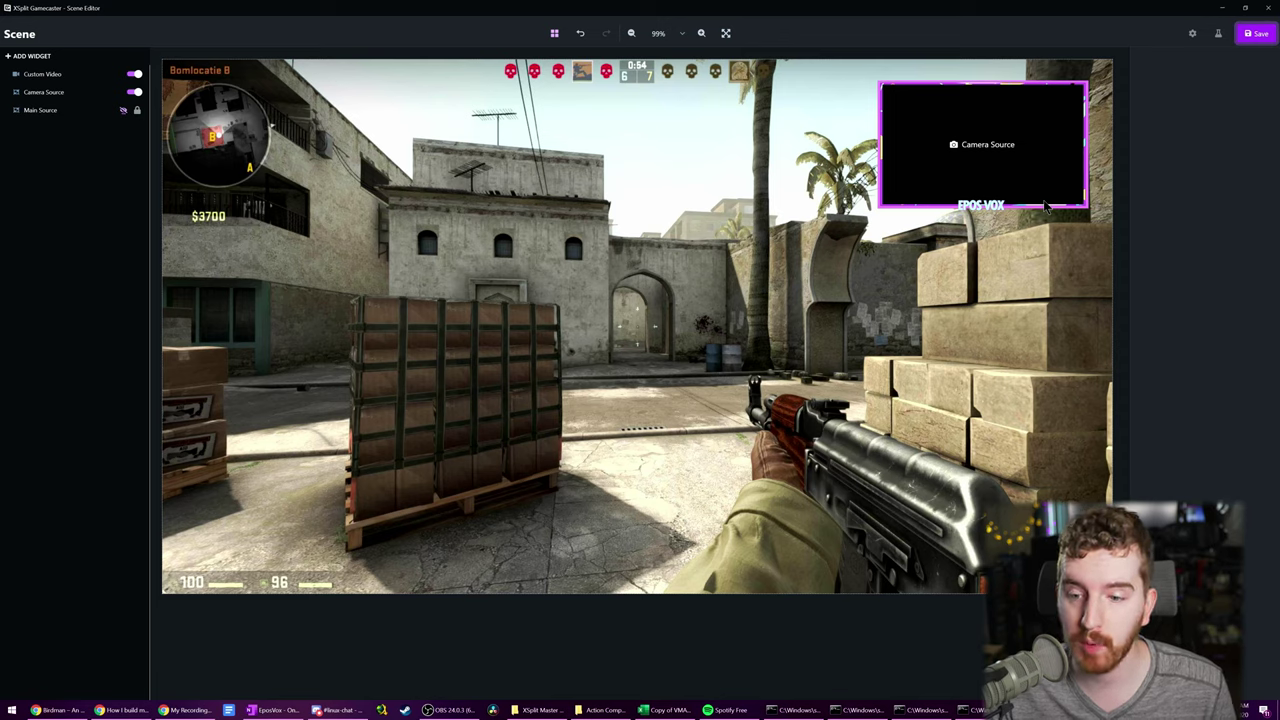
click(42, 93)
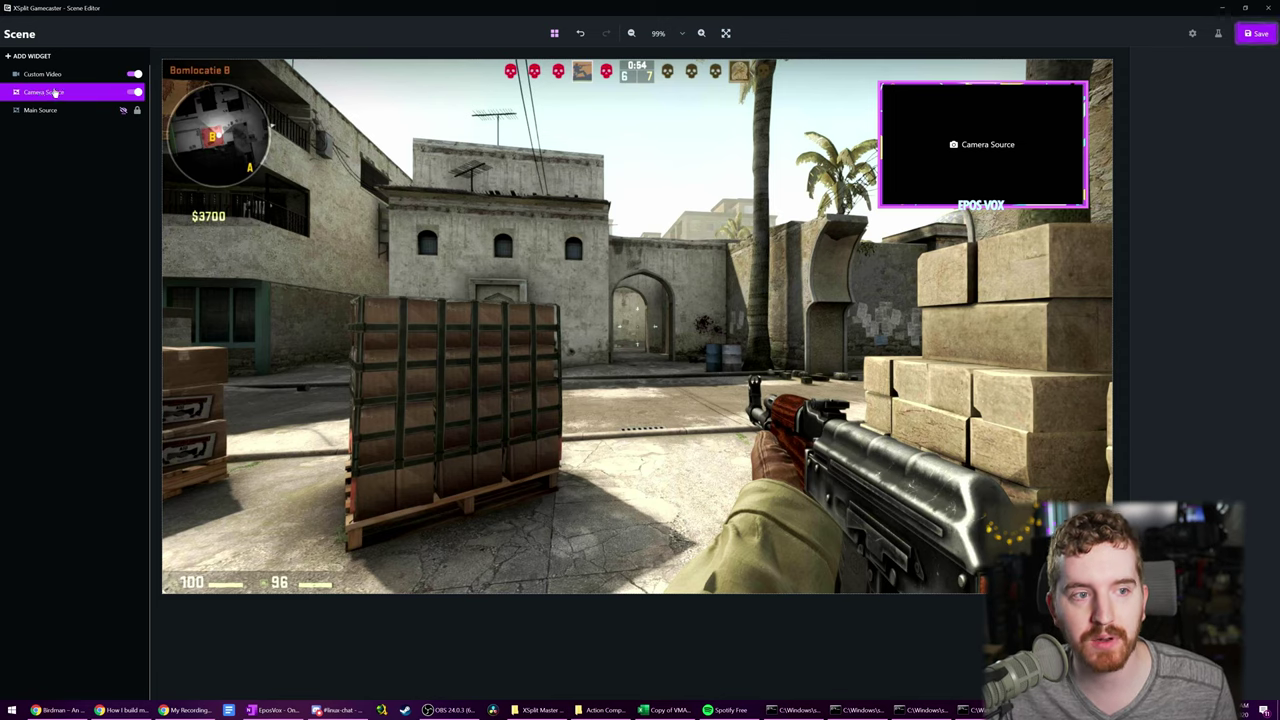
click(103, 110)
click(124, 112)
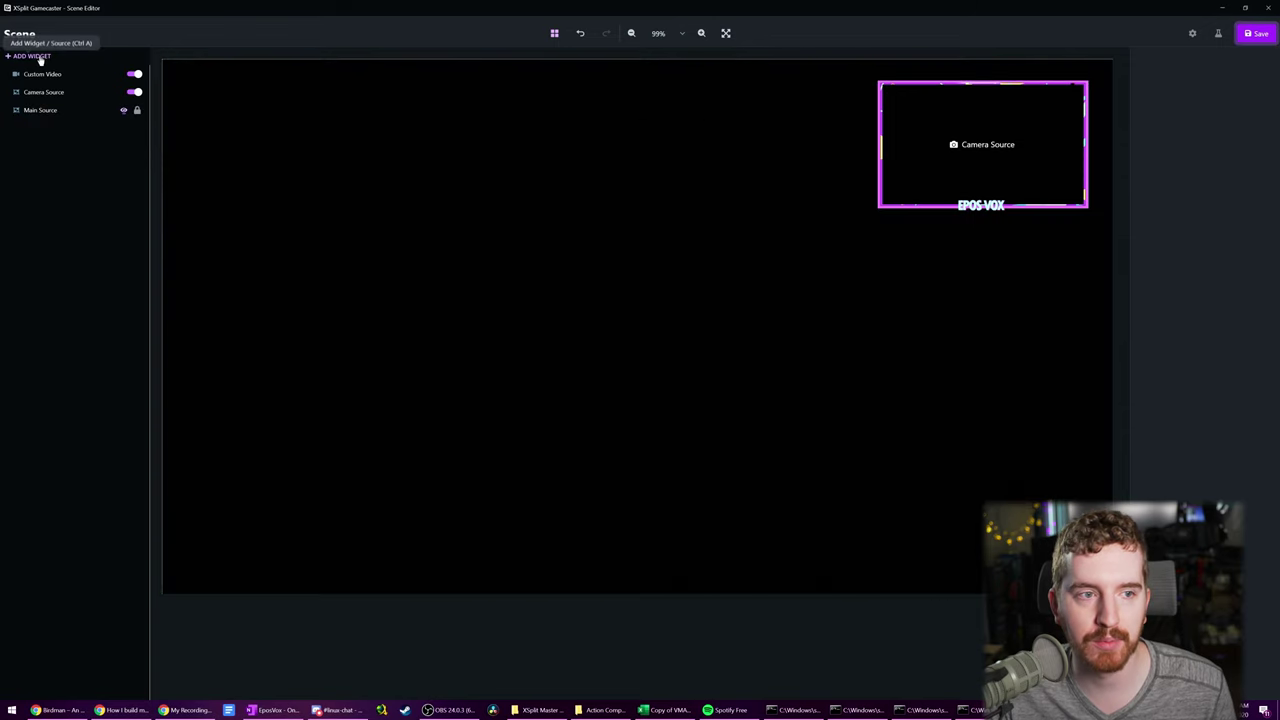
- Add a Cheer Alert widget and place it in the canvas's upper-left area, slightly in from the edges
click(40, 57)
click(440, 162)
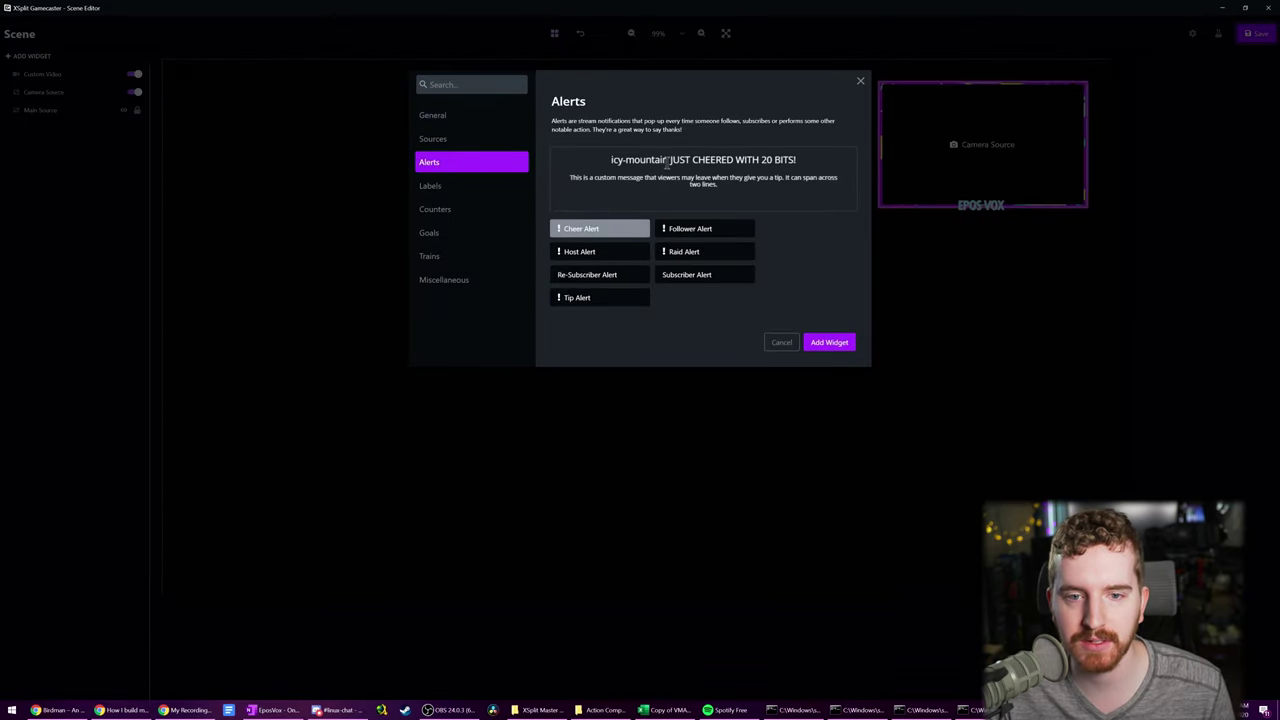
click(829, 342)
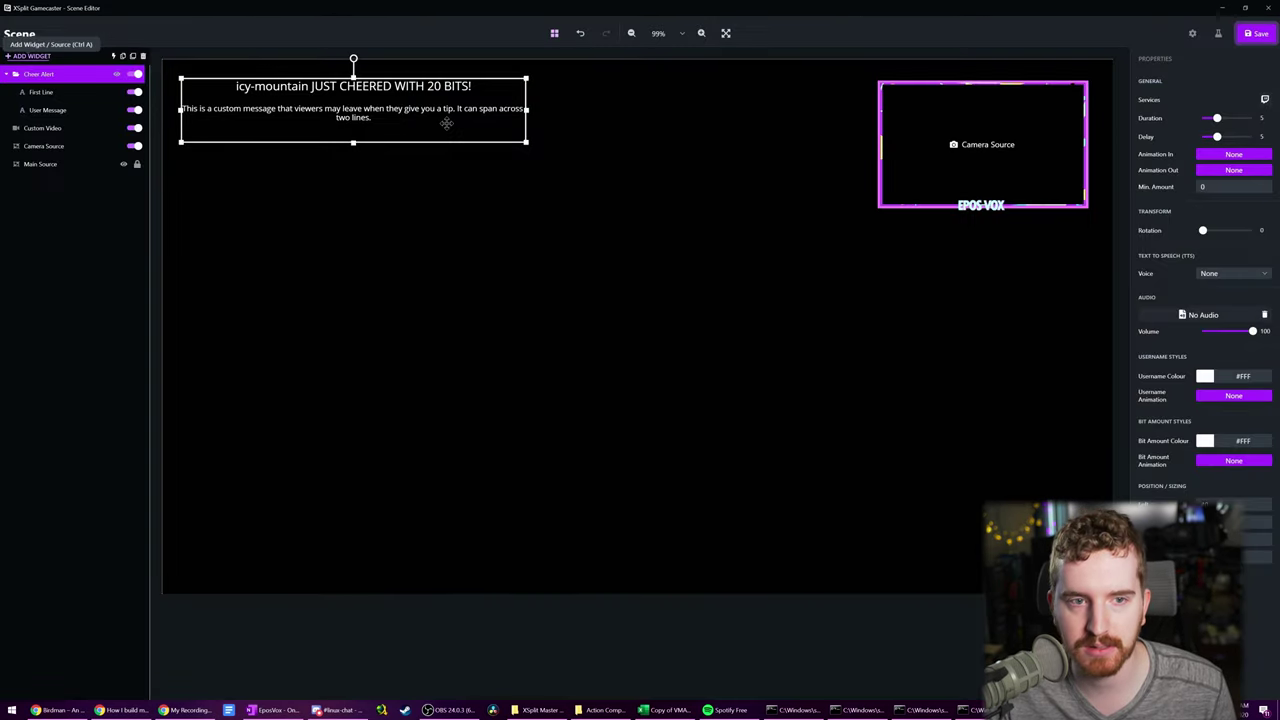
drag(443, 121, 470, 133)
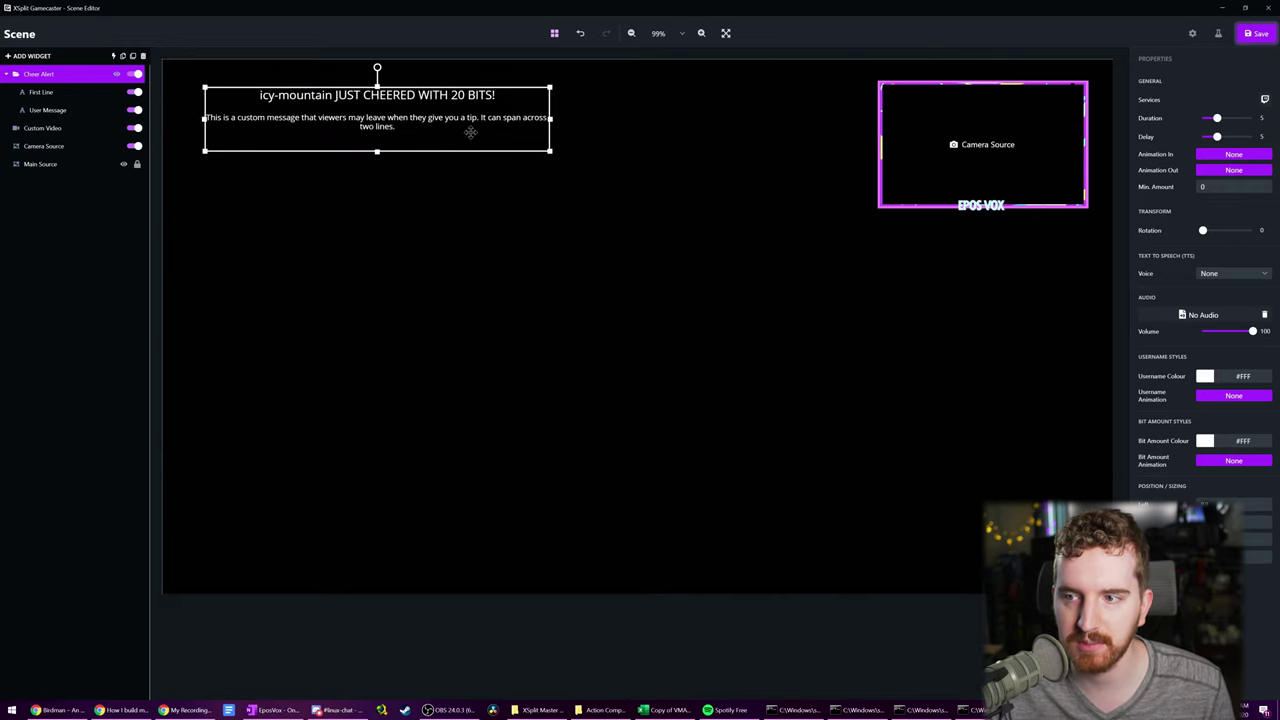
- Set the Cheer Alert's entry animation to Bounce In and its exit animation to Flip Out Y
click(1238, 155)
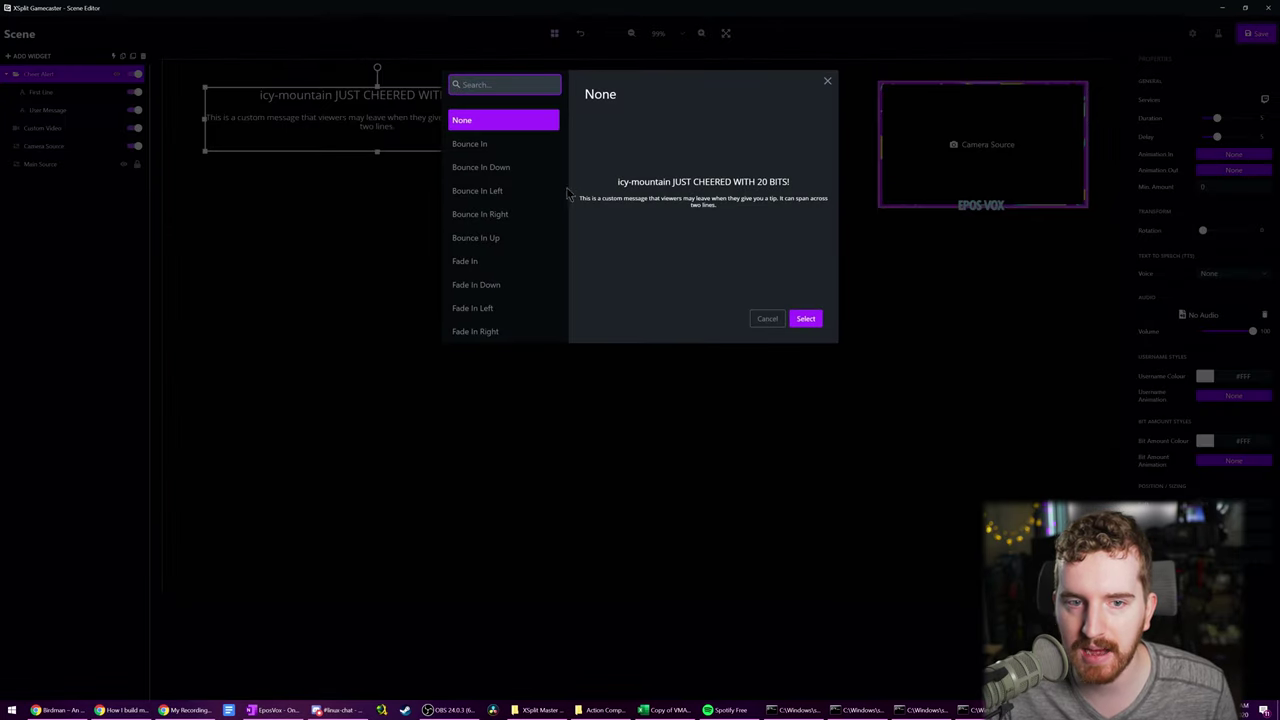
click(470, 143)
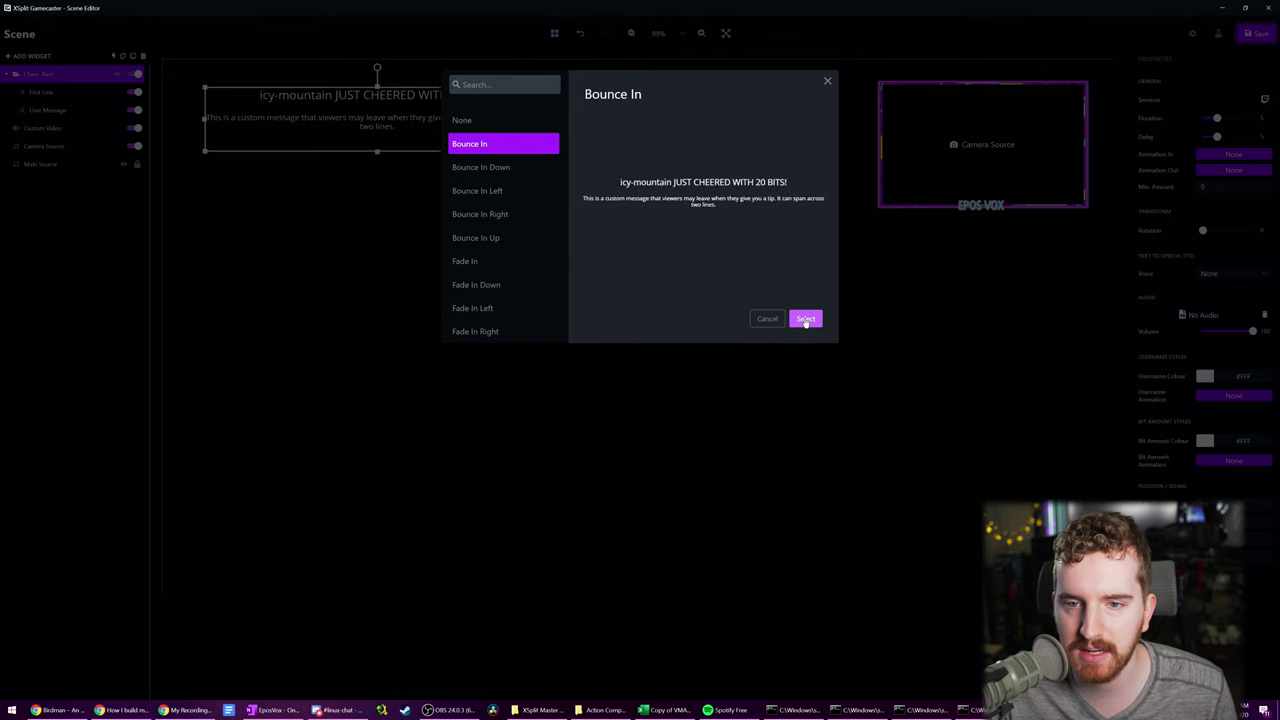
click(806, 319)
click(1235, 170)
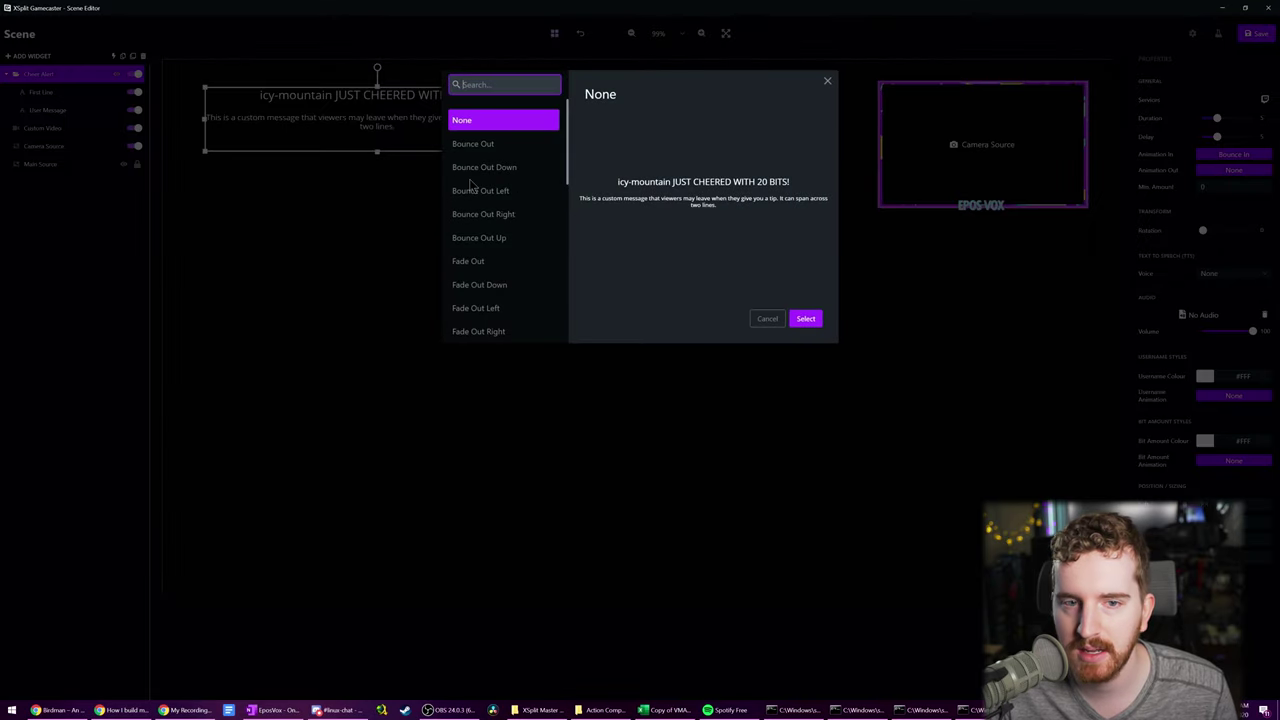
scroll(500, 255, down, 4)
click(492, 238)
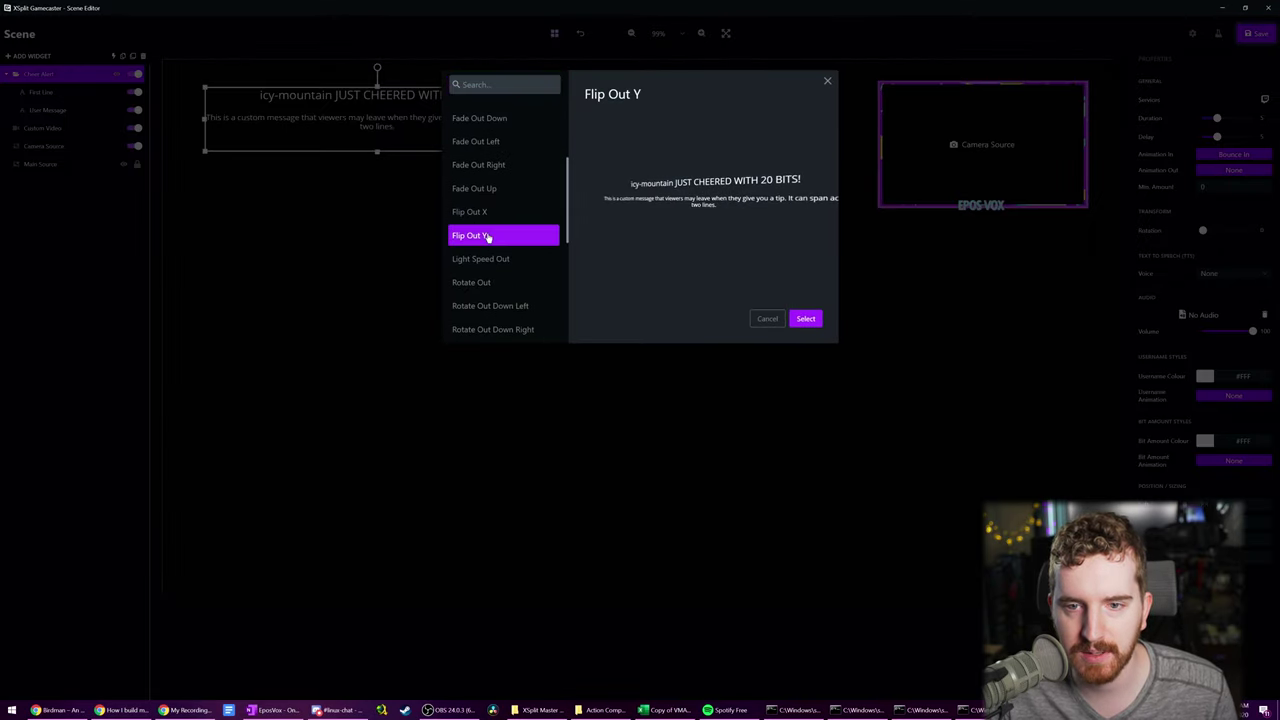
click(806, 319)
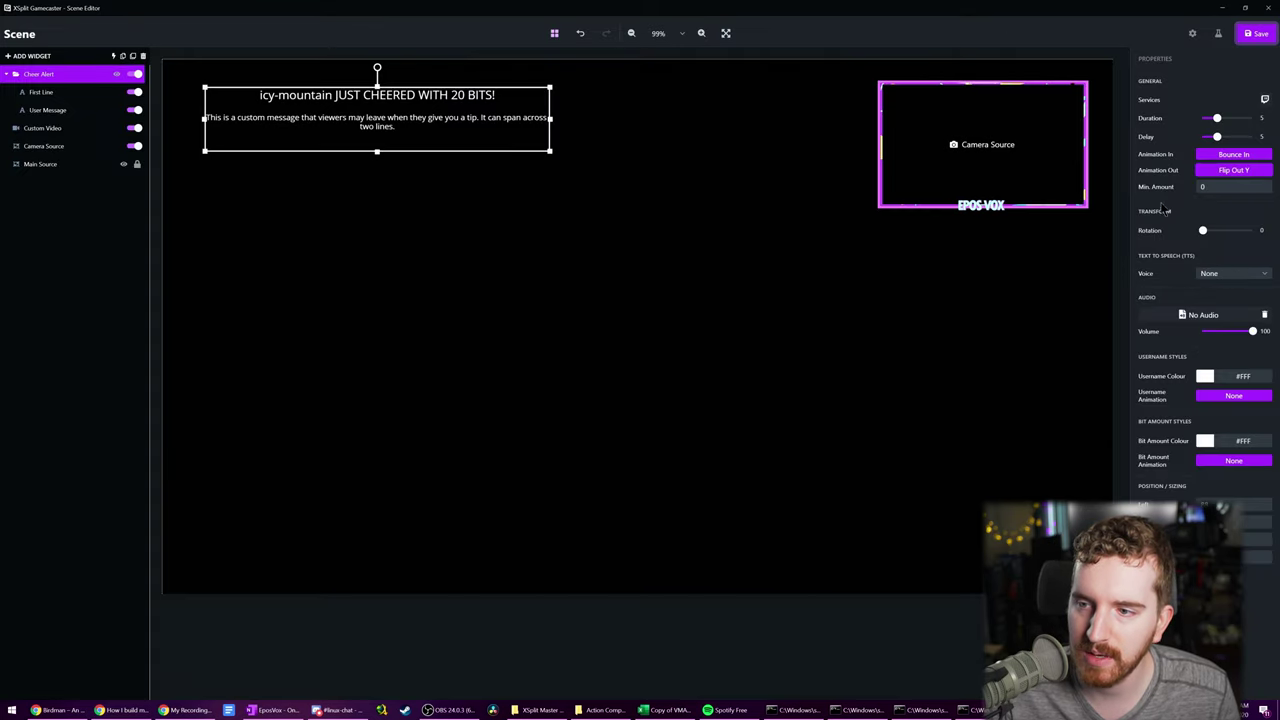
- Upload boop.wav from the Audio library's Sound Effects folder as the Cheer Alert's sound and set its volume to 27
click(1208, 316)
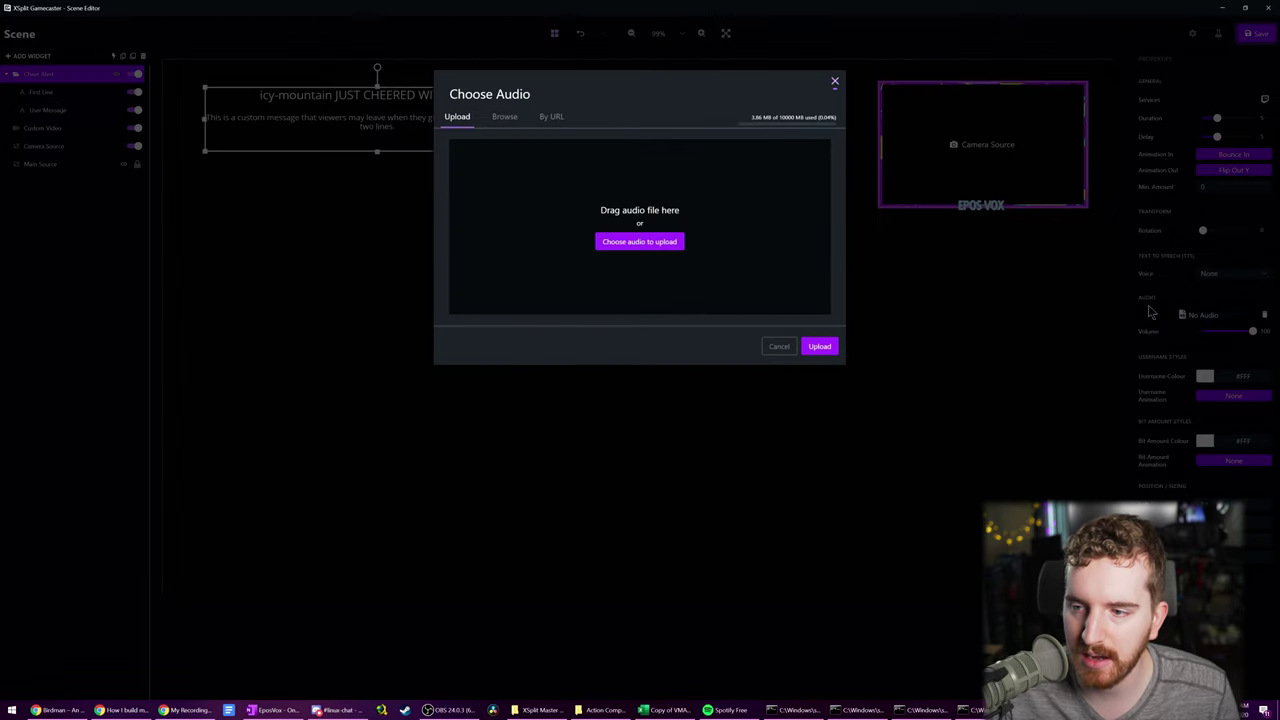
click(664, 246)
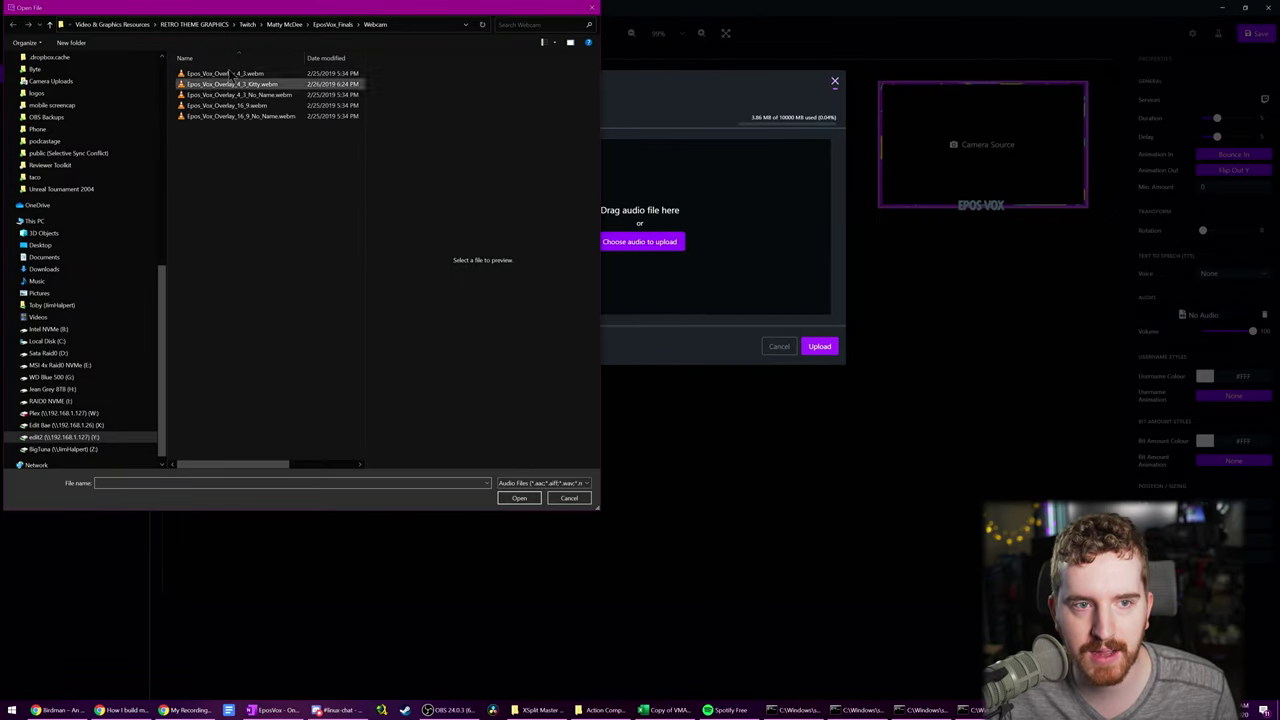
click(117, 24)
double_click(200, 94)
double_click(204, 86)
scroll(226, 352, down, 2)
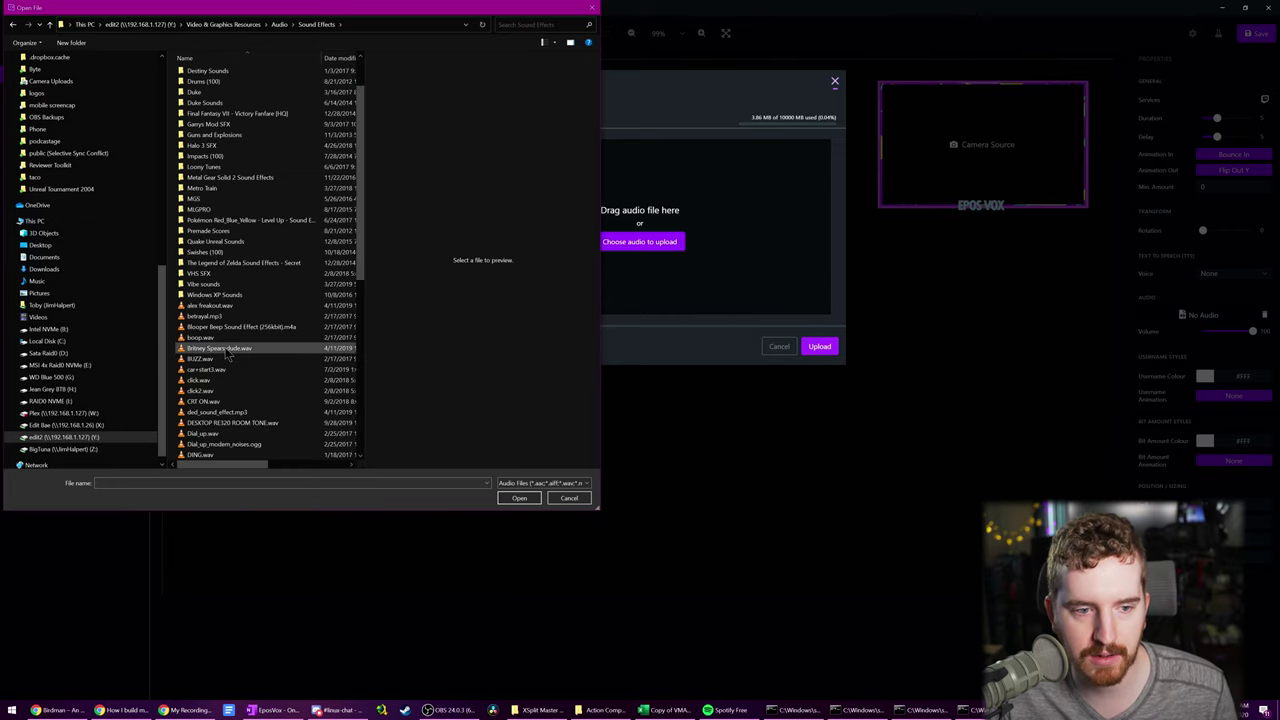
double_click(202, 337)
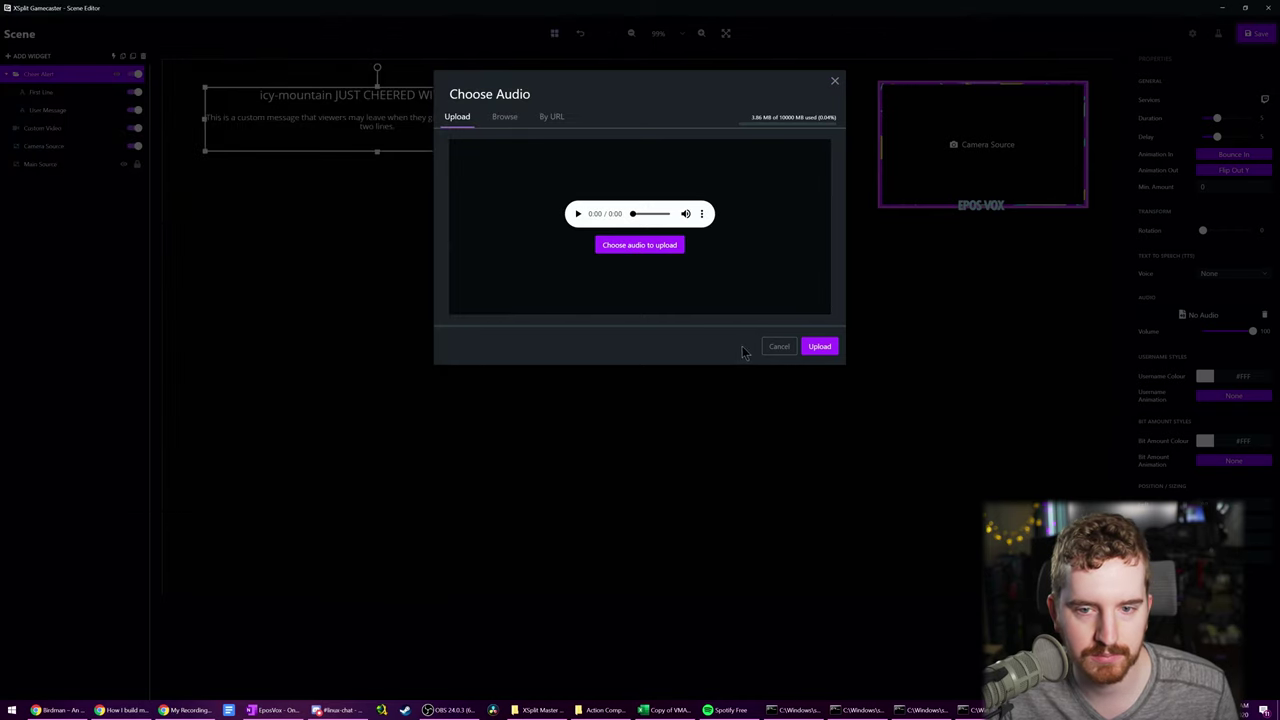
click(578, 214)
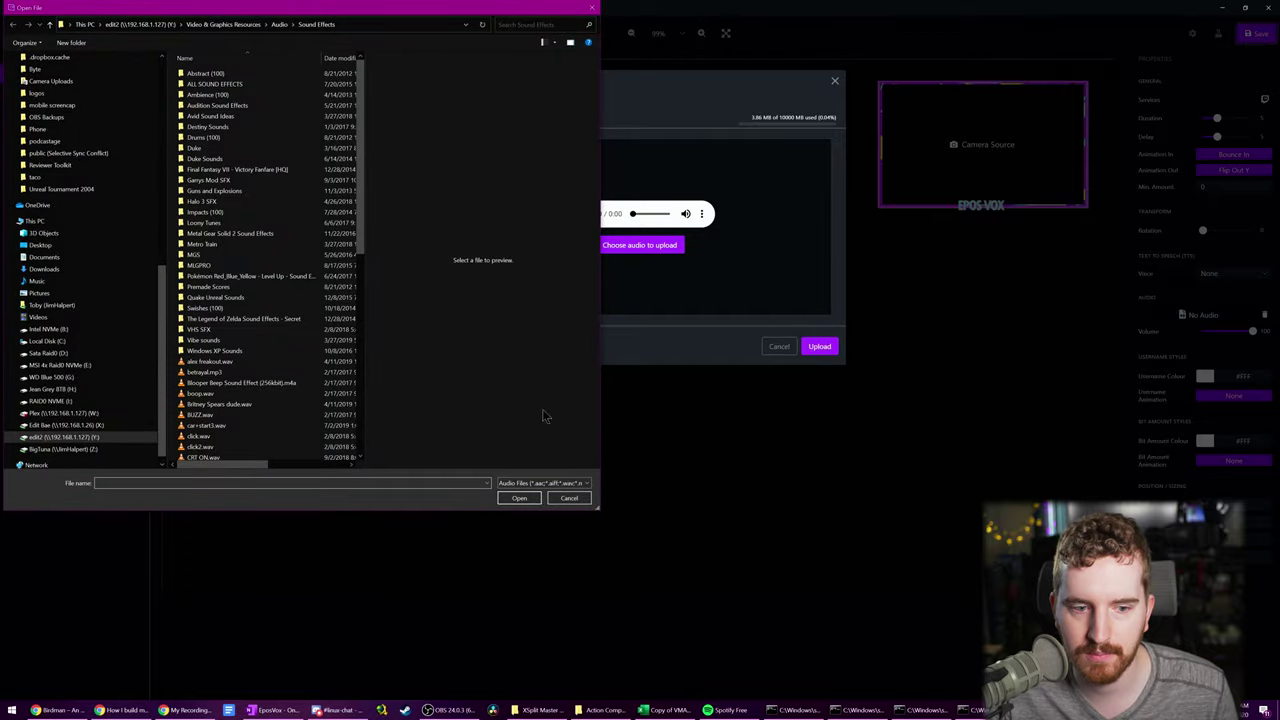
click(571, 492)
click(820, 346)
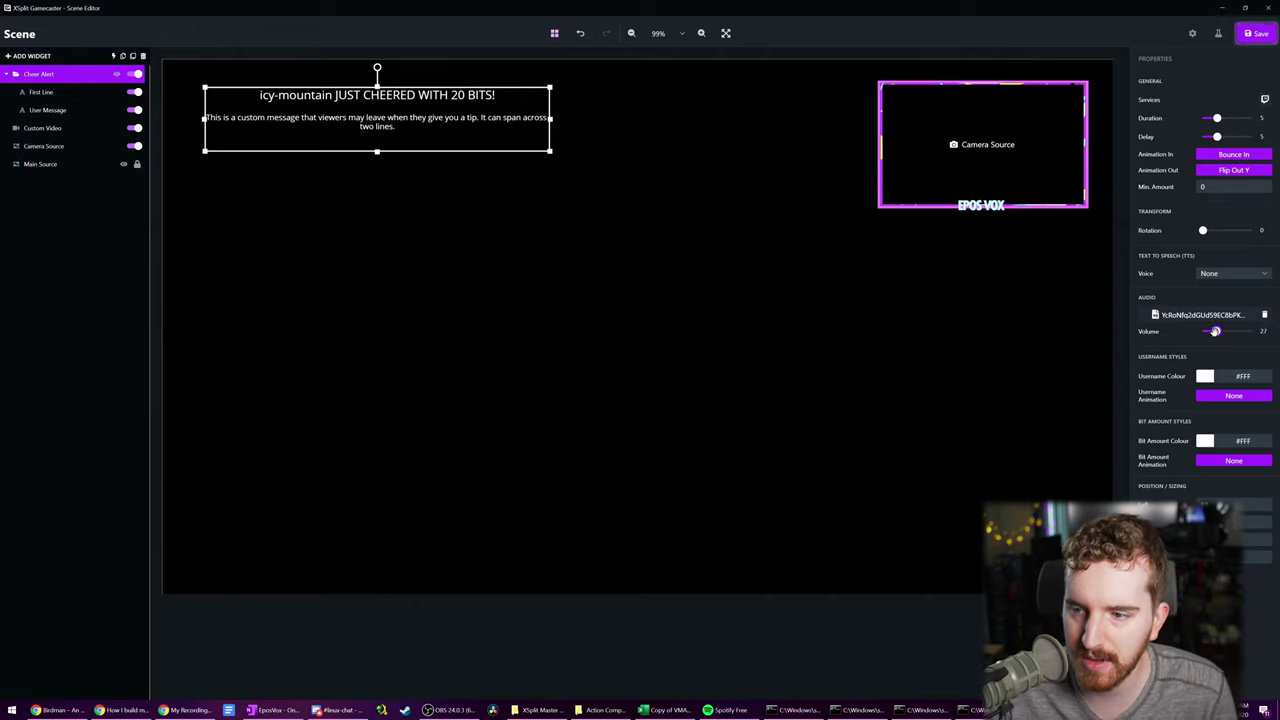
- Set the Cheer Alert's username colour to cyan #00ffff and its username animation to Pulse
click(1205, 377)
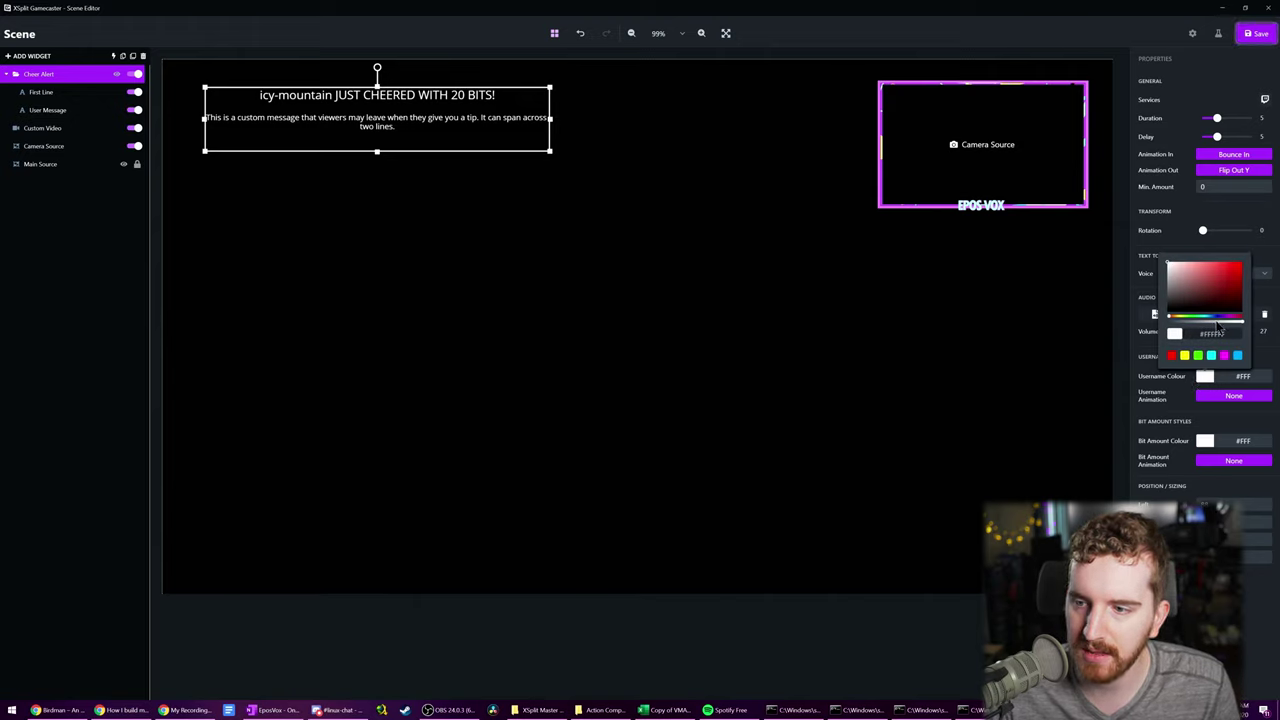
click(1212, 356)
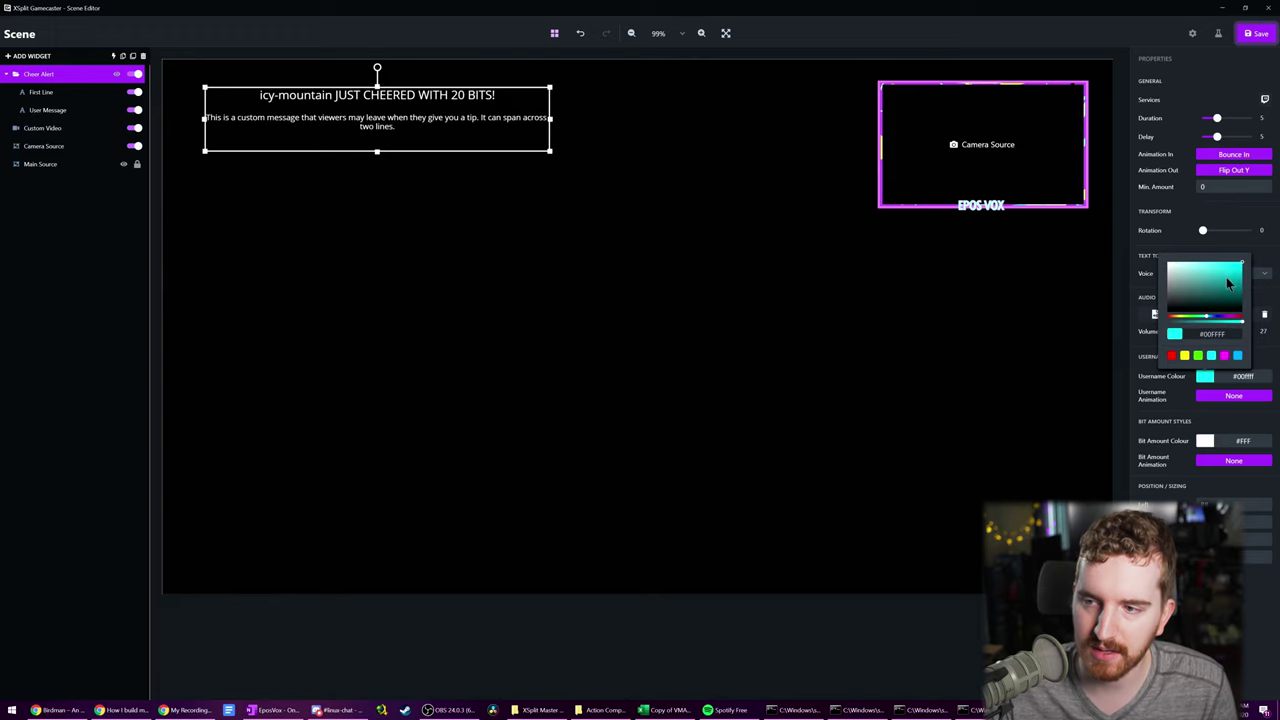
click(1170, 388)
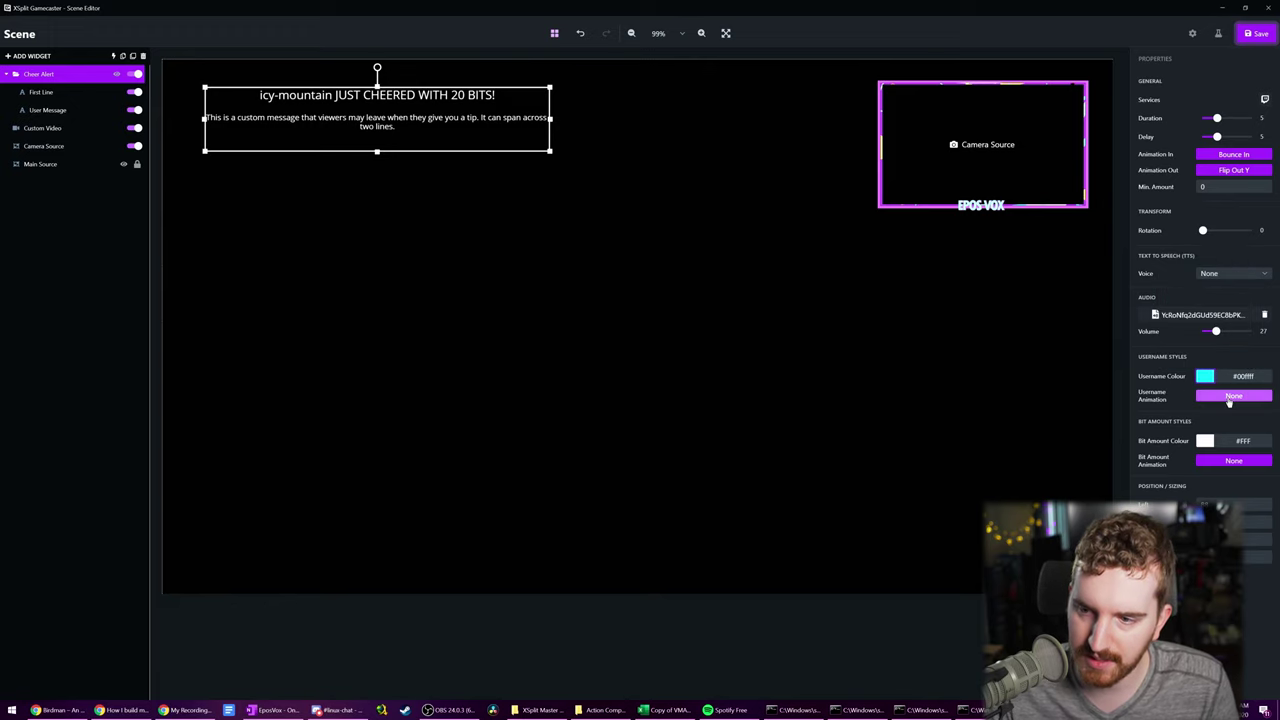
click(1200, 397)
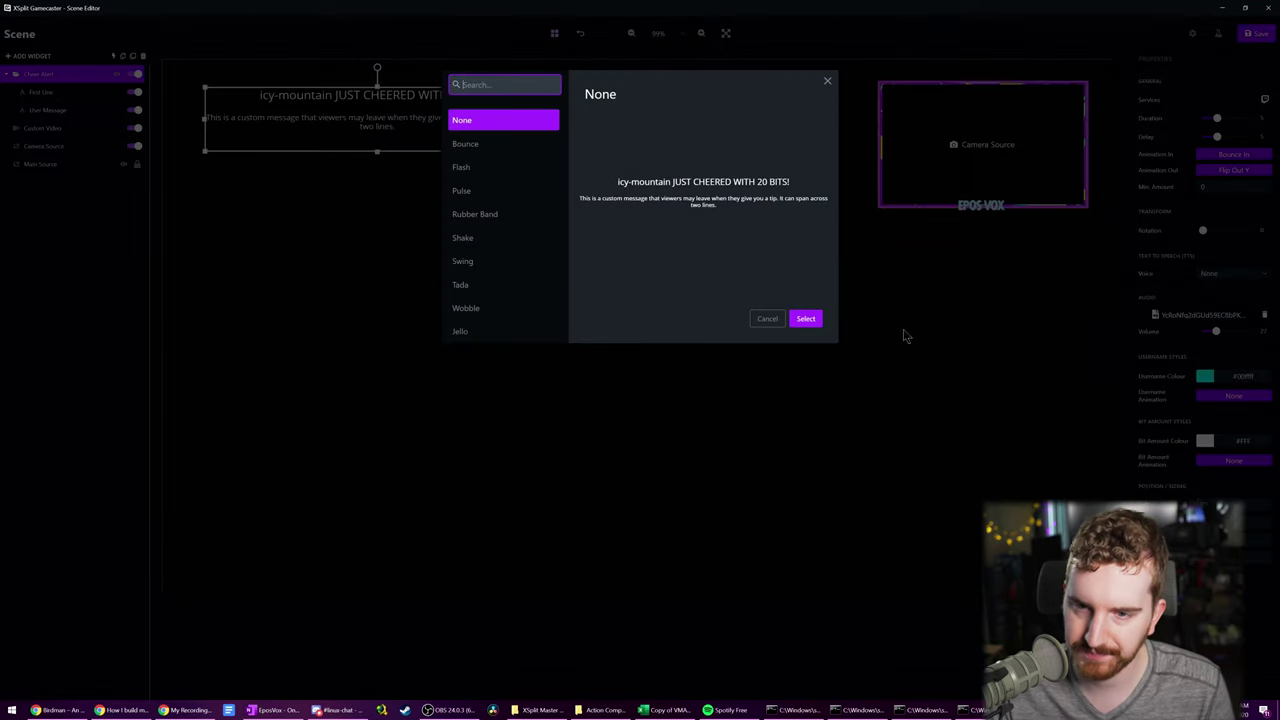
click(486, 191)
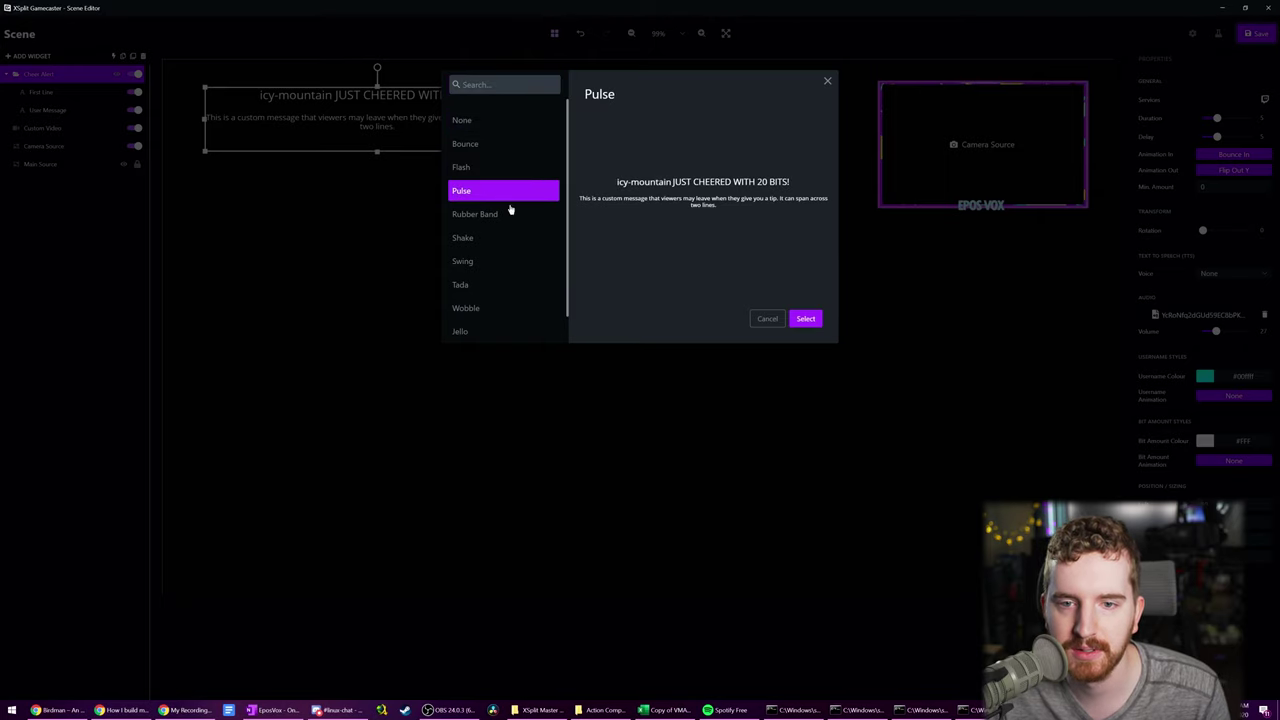
click(804, 318)
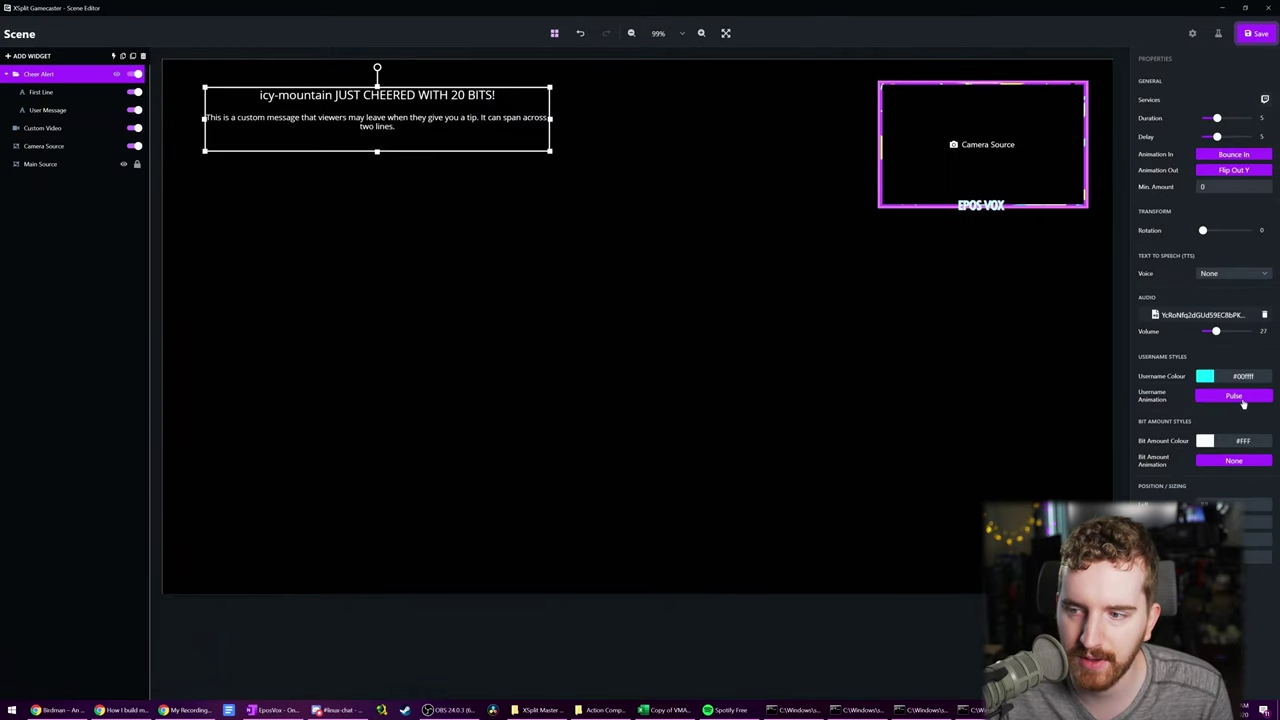
- Set the Cheer Alert's bit amount colour to red #ff0000 and its bit amount animation to Wobble, and save the scene
click(1205, 443)
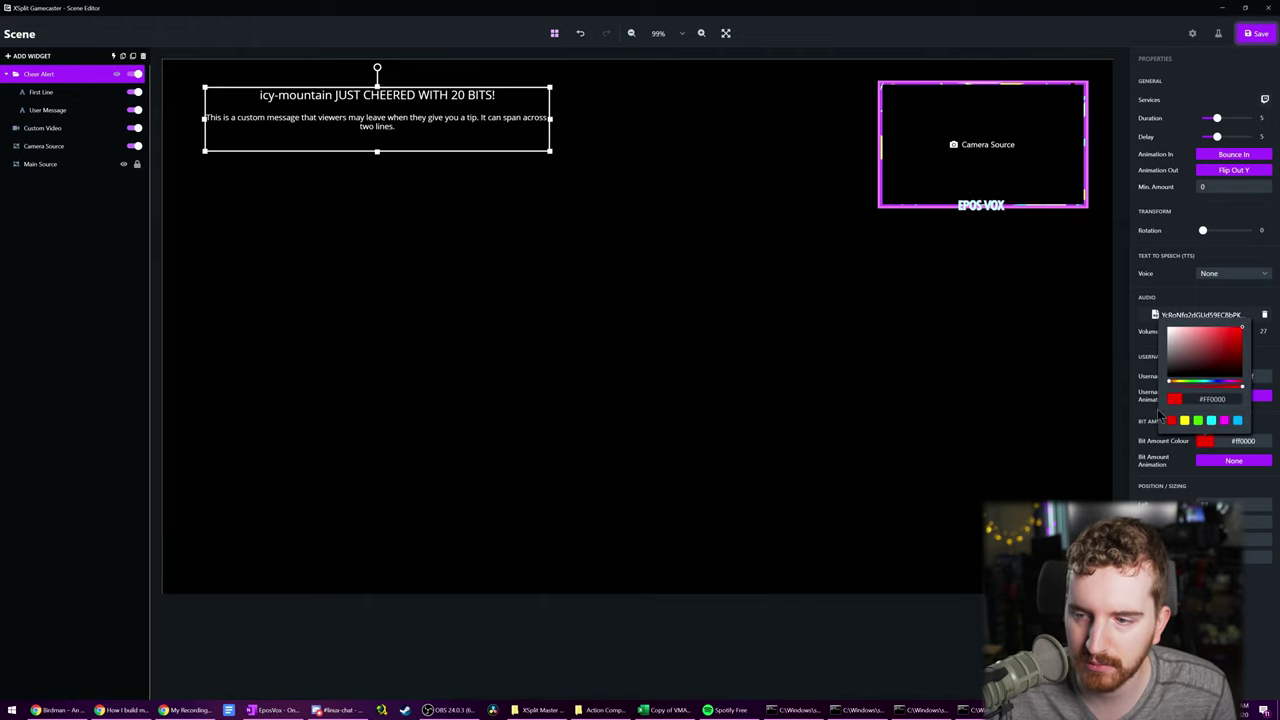
click(1234, 460)
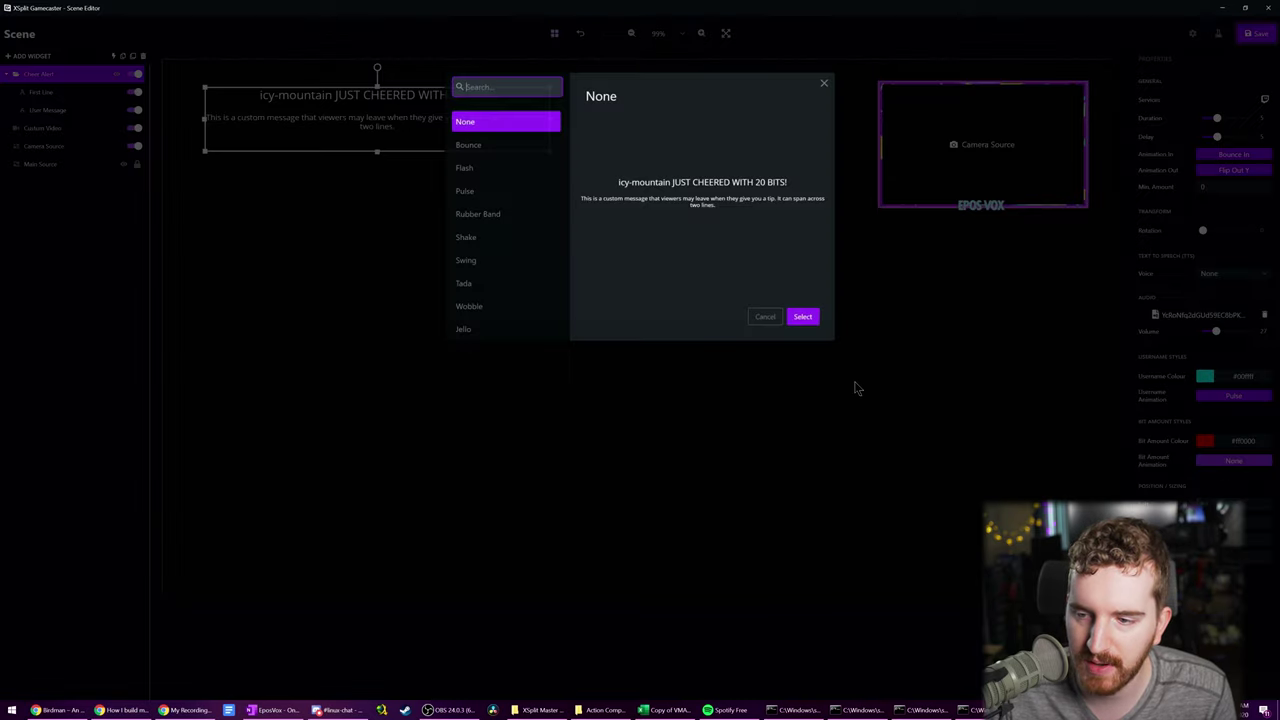
click(508, 289)
click(806, 319)
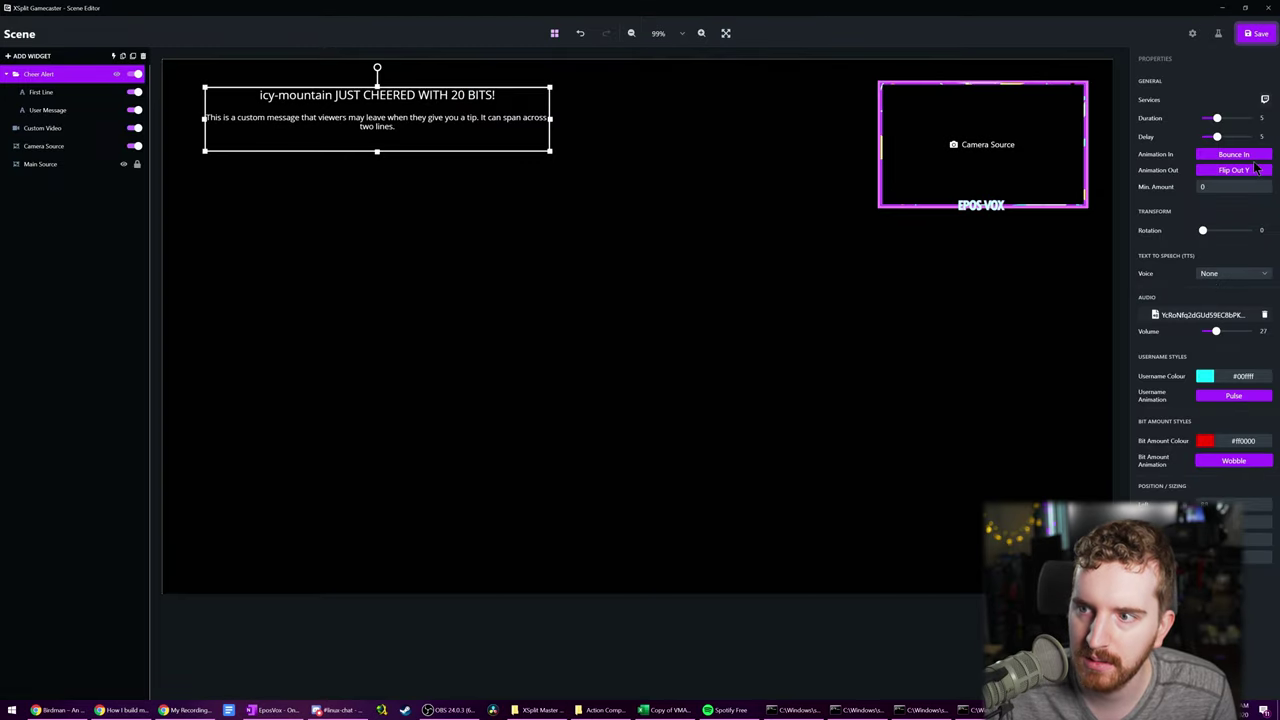
click(1254, 36)
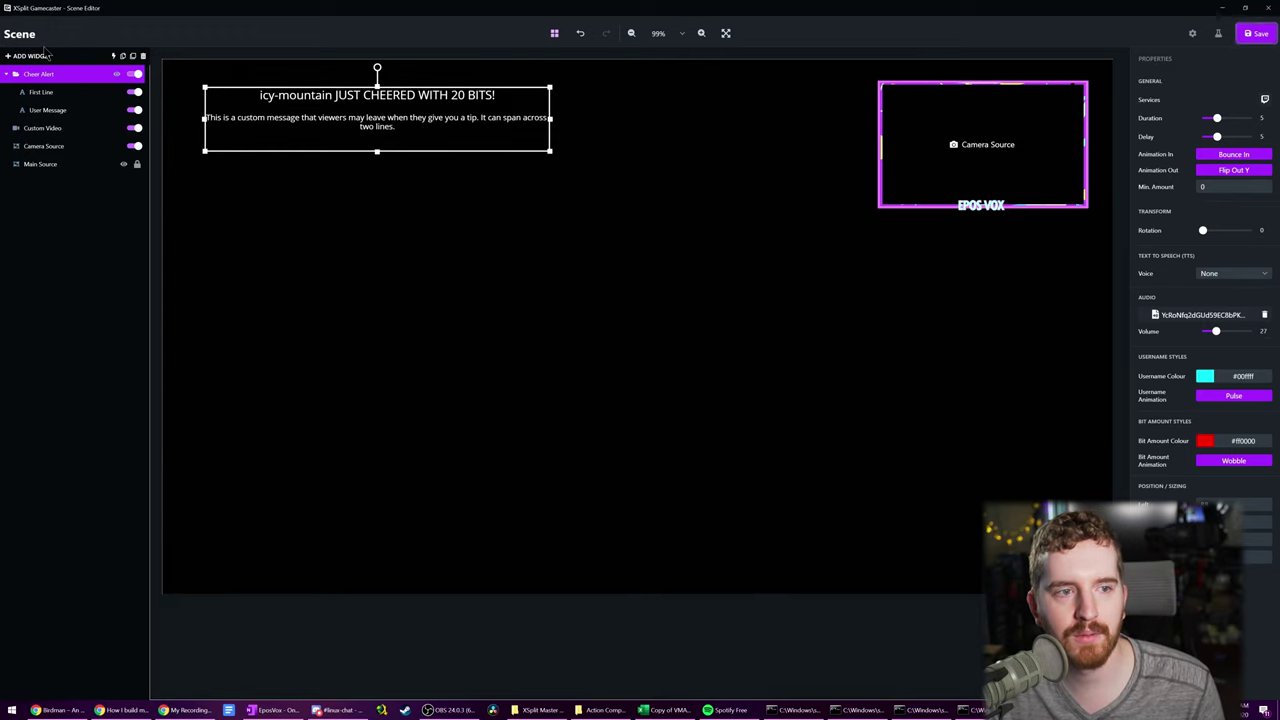
- Add Follower, Raid, Subscriber, Tip, Host and Re-Subscriber Alert widgets, and save and close the scene
click(44, 55)
click(700, 229)
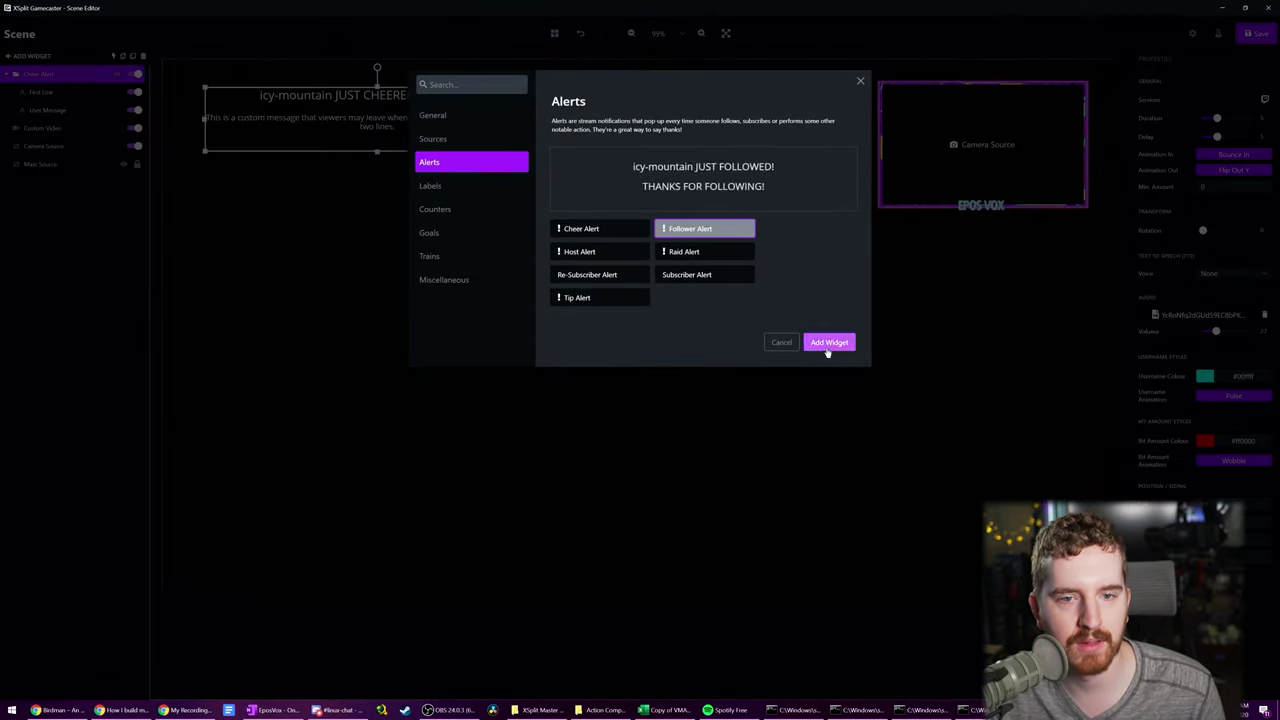
click(829, 343)
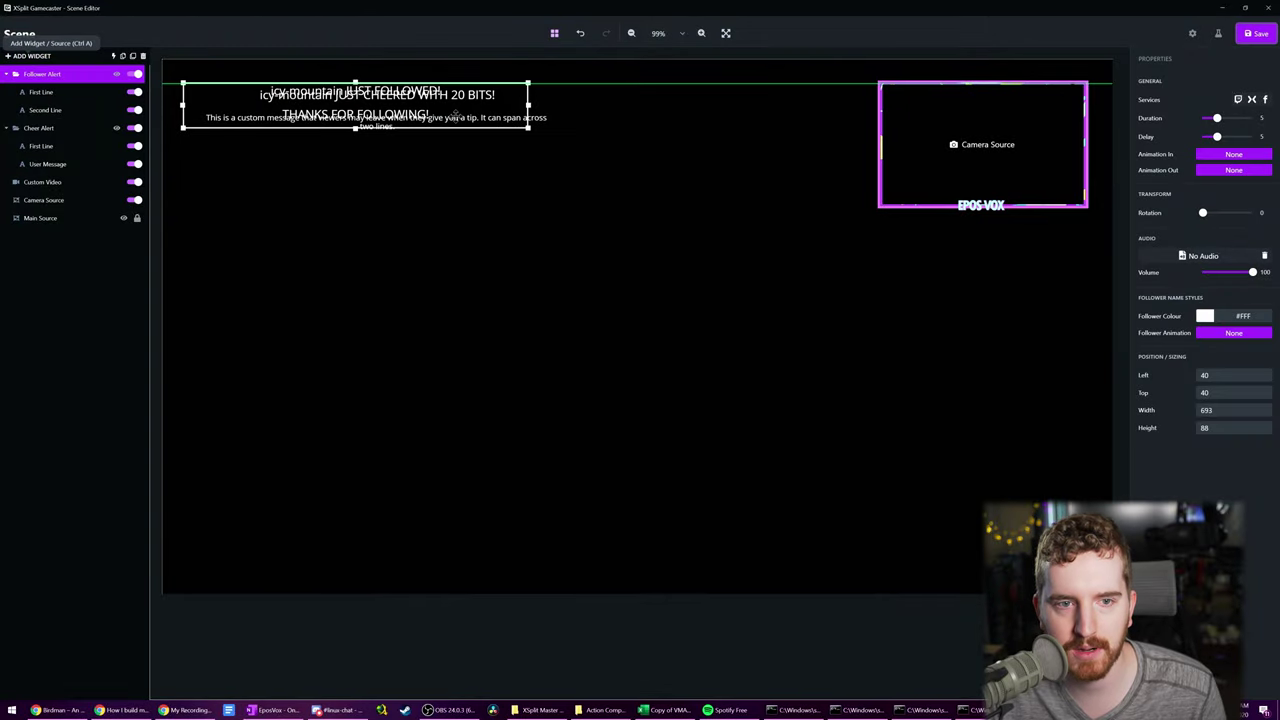
click(829, 342)
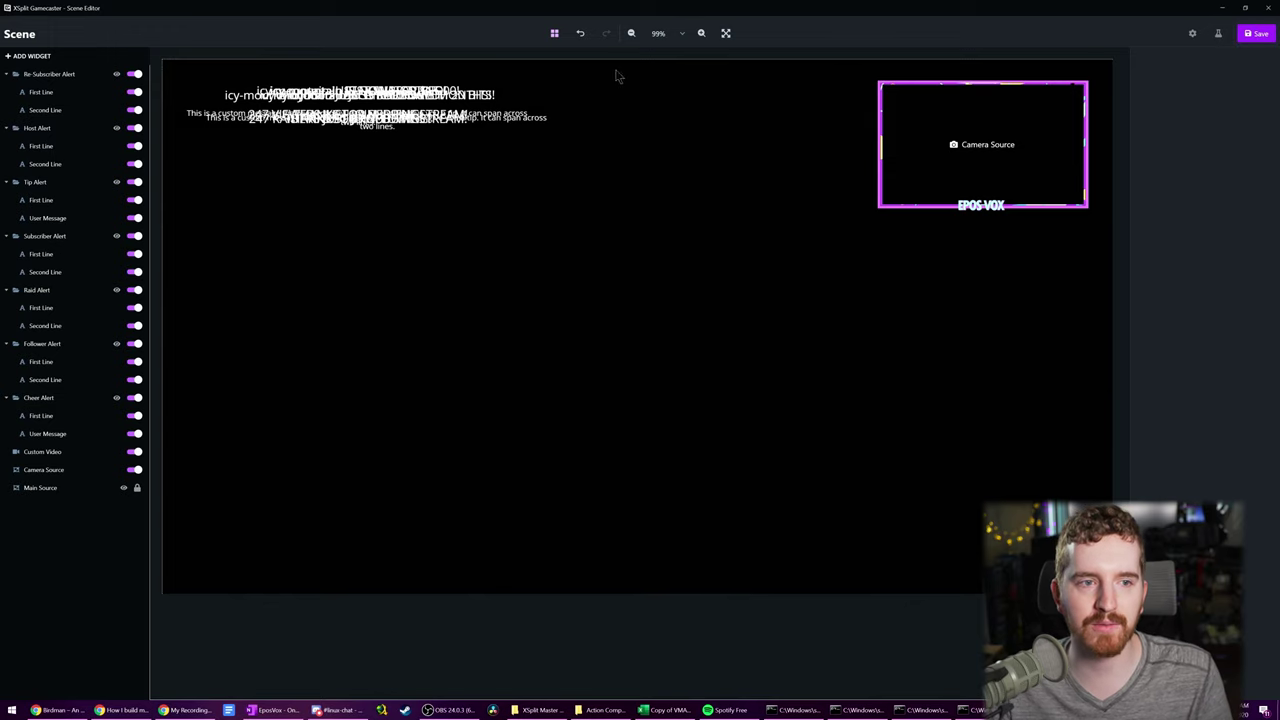
click(1258, 33)
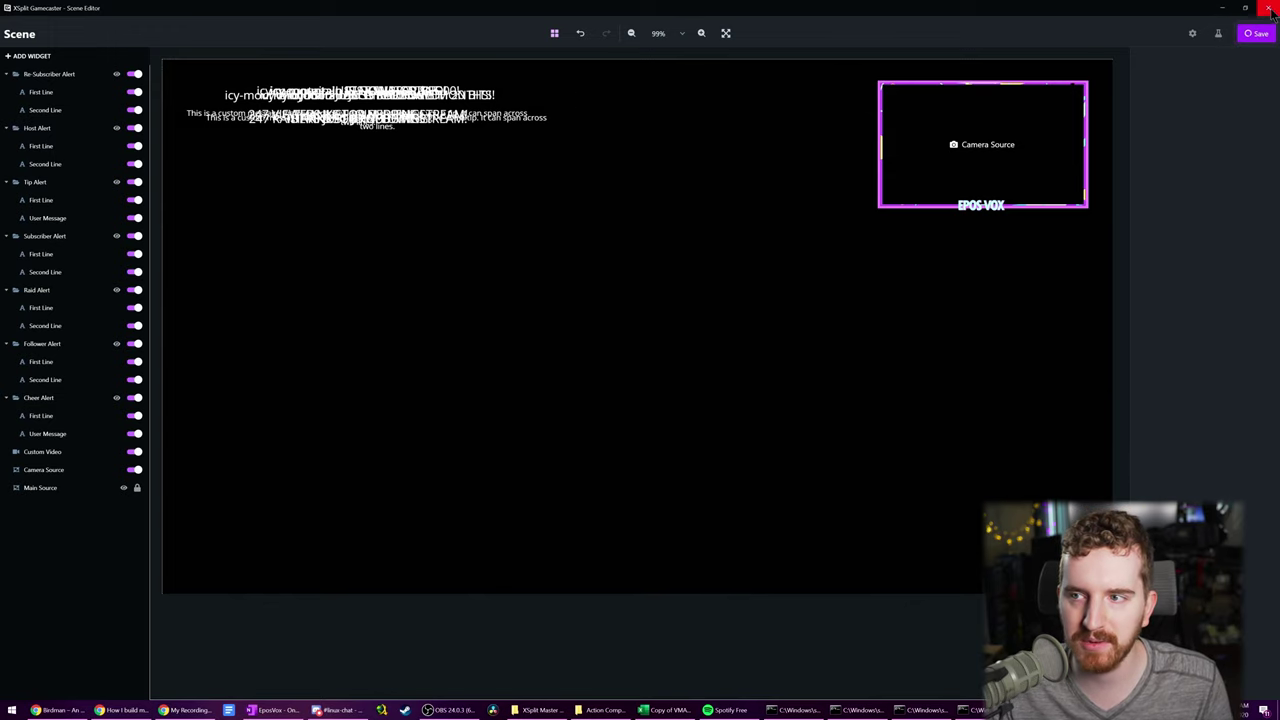
click(1268, 8)
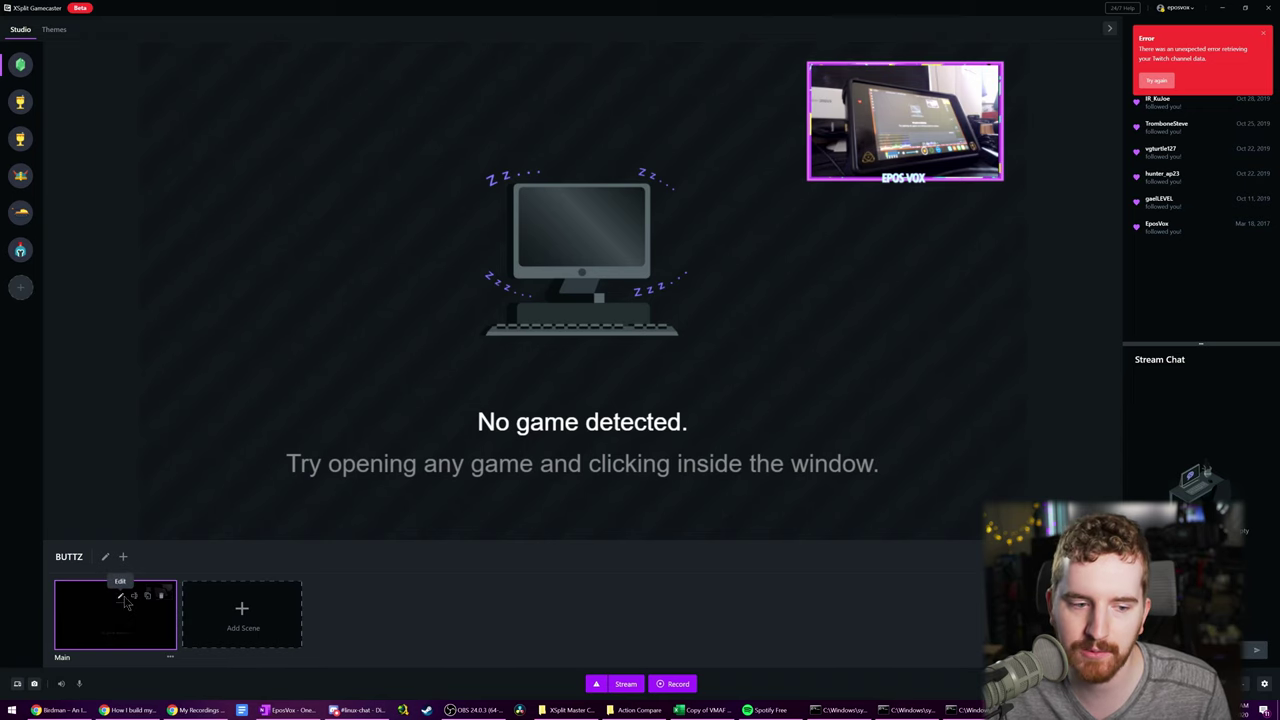
- Open the Main scene for editing and enlarge the Camera Source slightly to about 409 × 246 so it fills the webcam frame
click(120, 597)
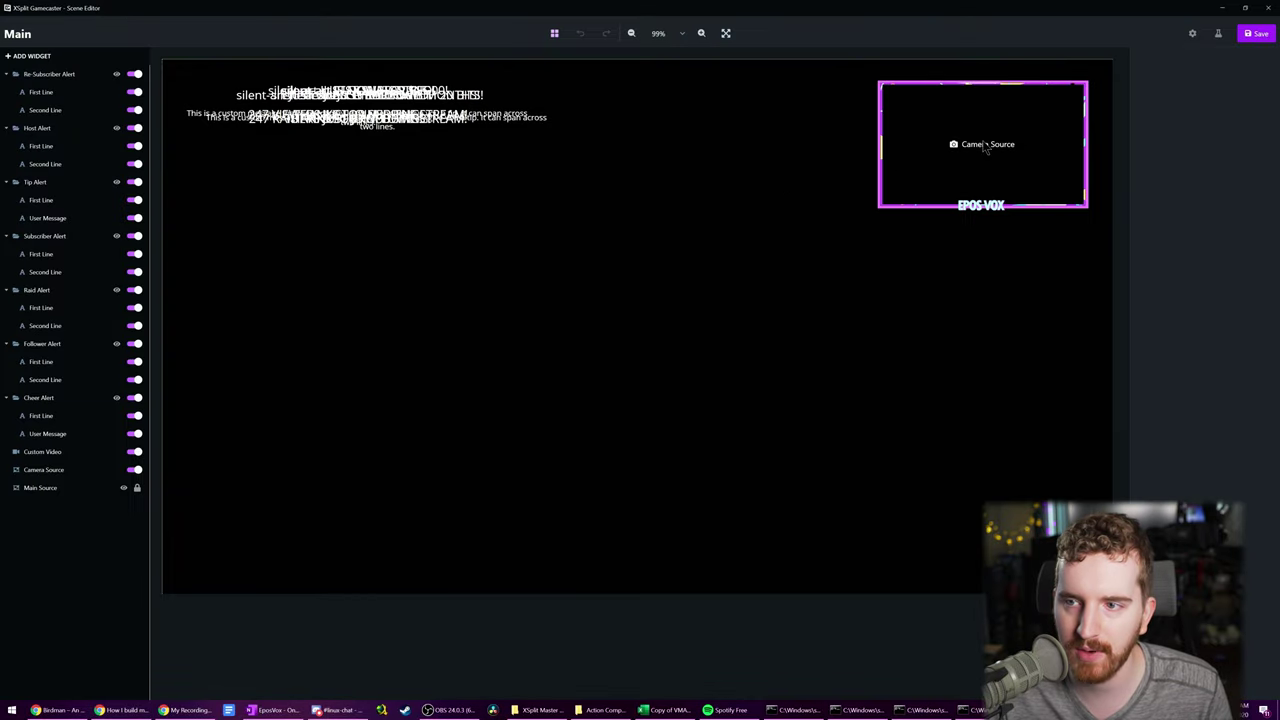
click(1071, 143)
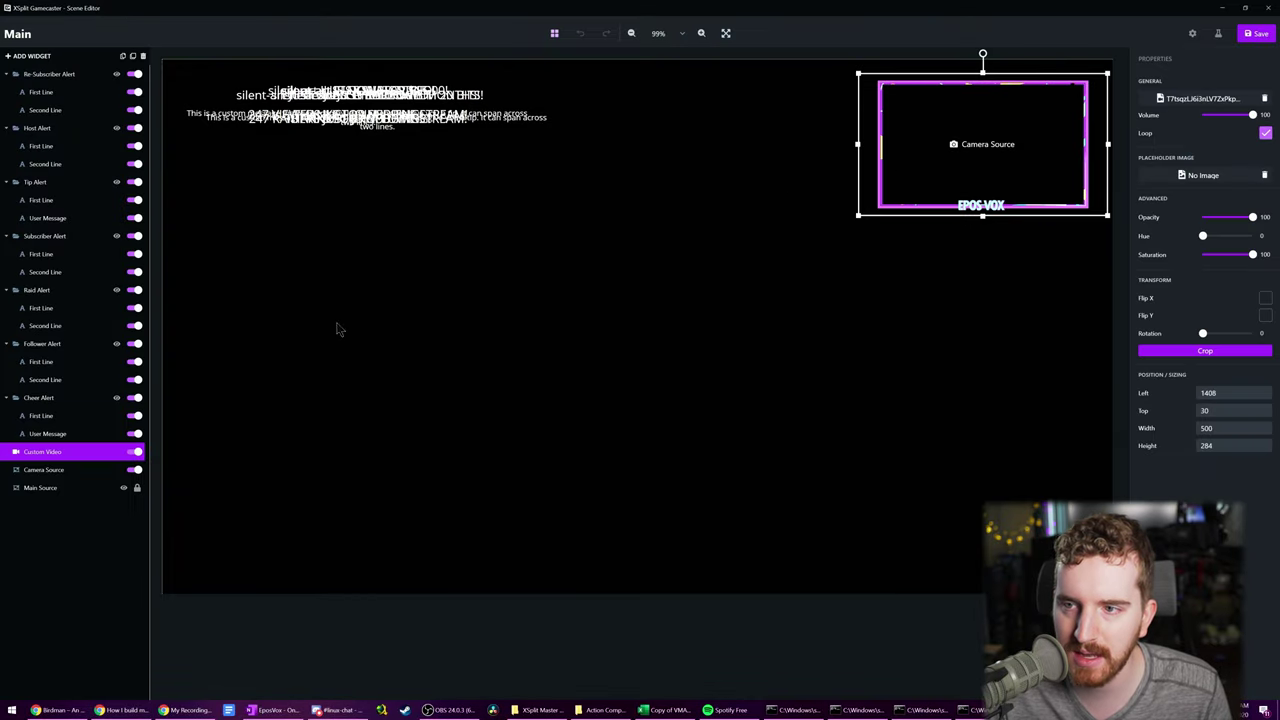
click(45, 469)
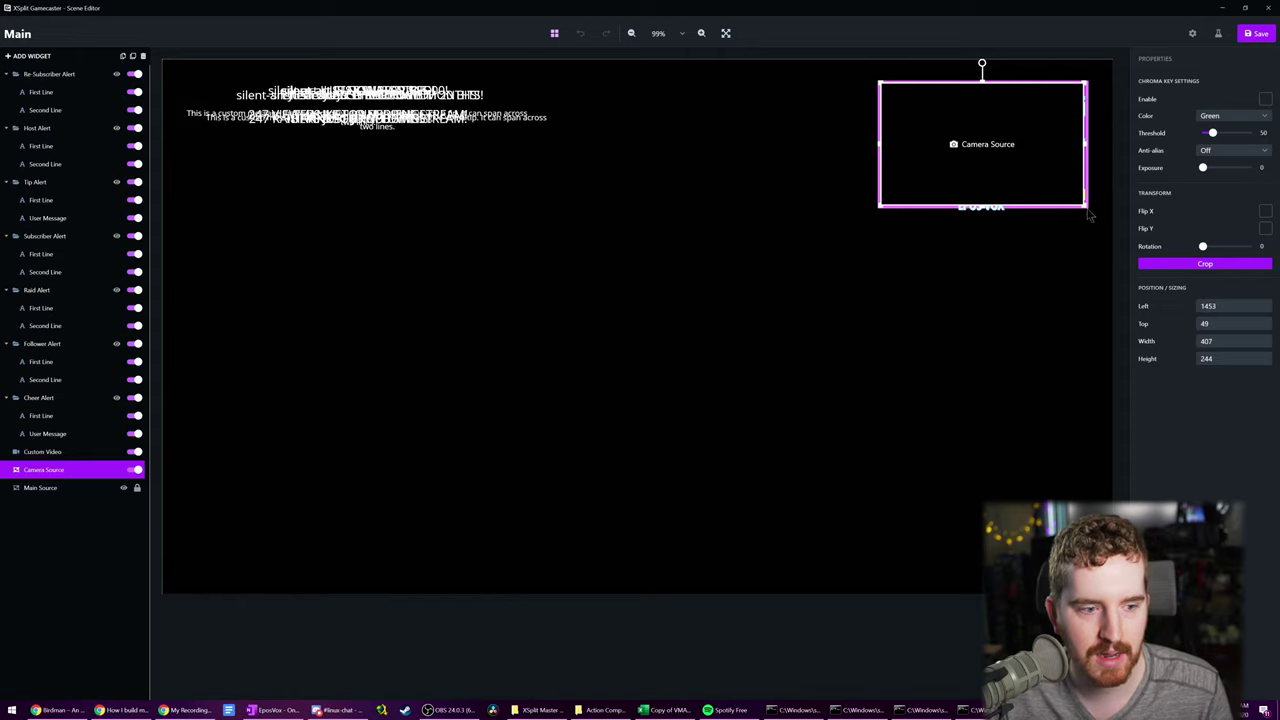
drag(1084, 203, 1091, 209)
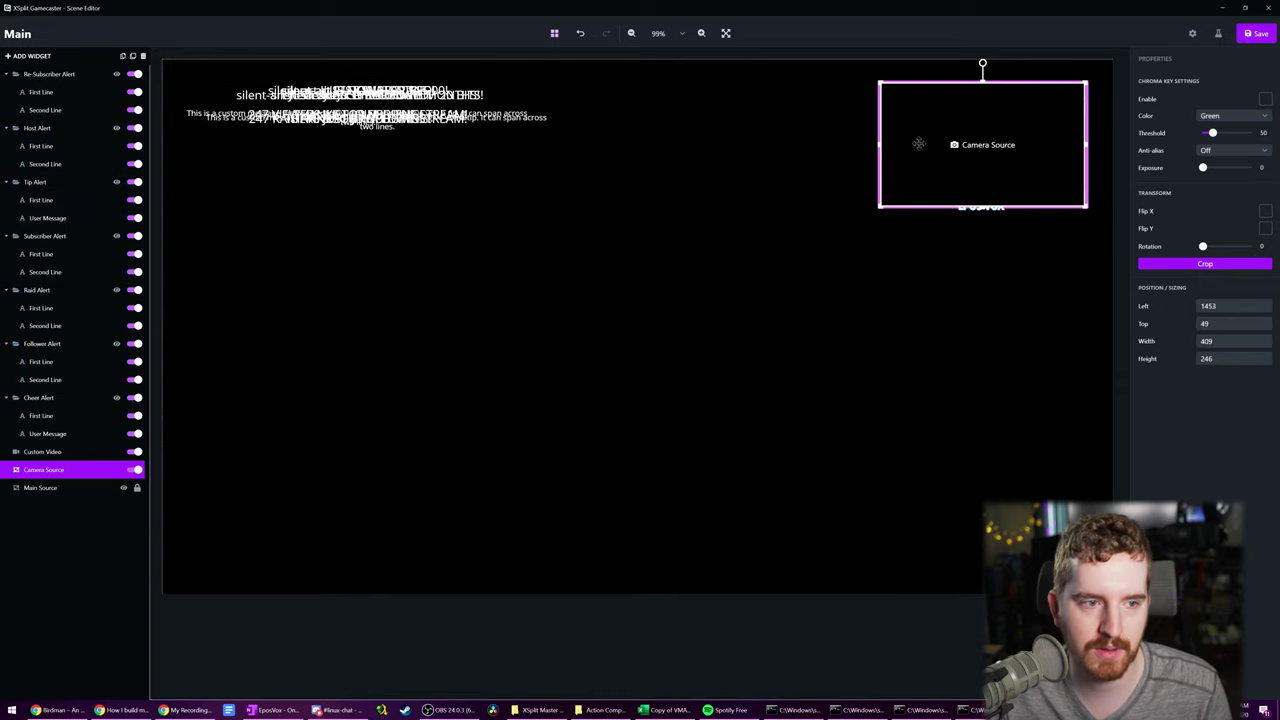
click(32, 56)
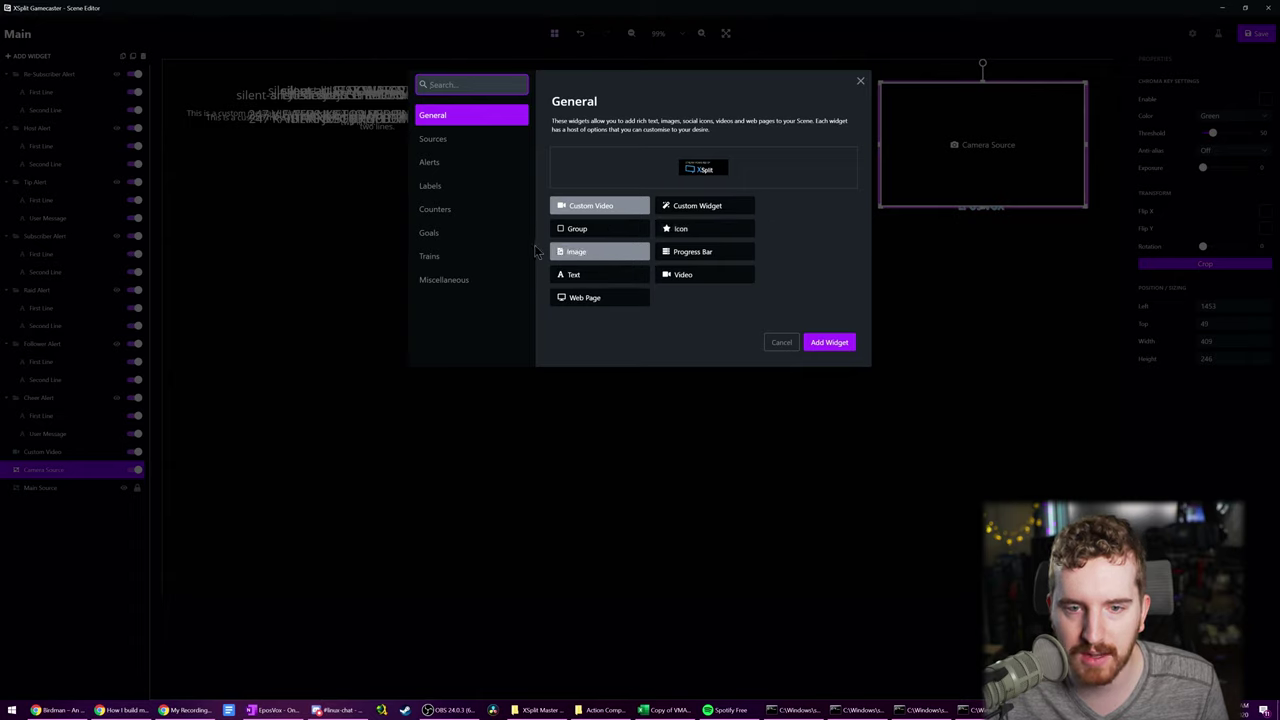
click(460, 146)
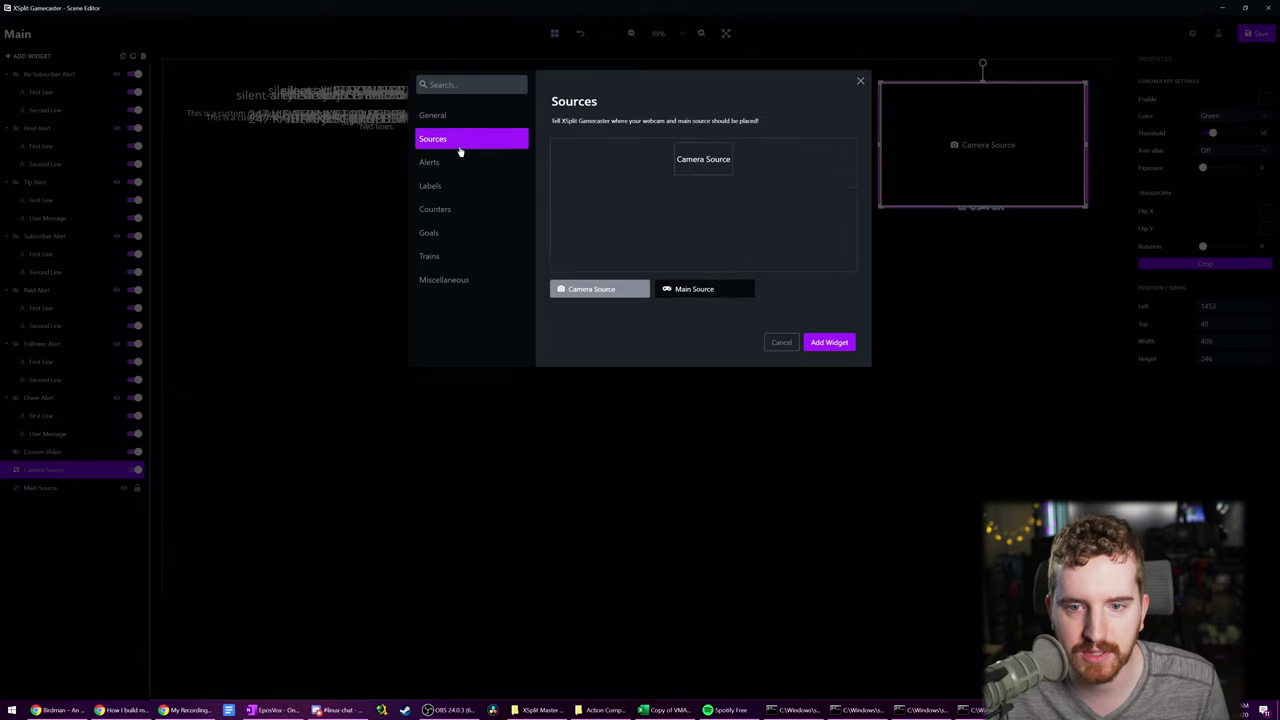
click(450, 166)
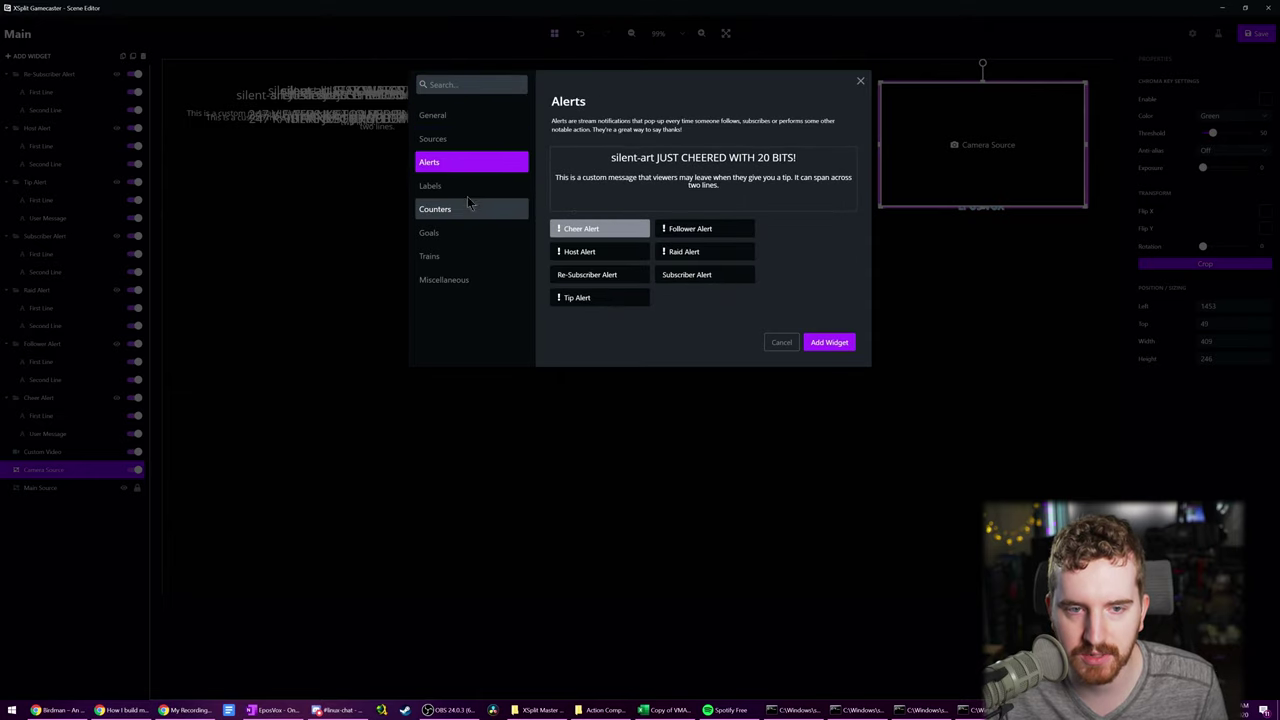
click(461, 187)
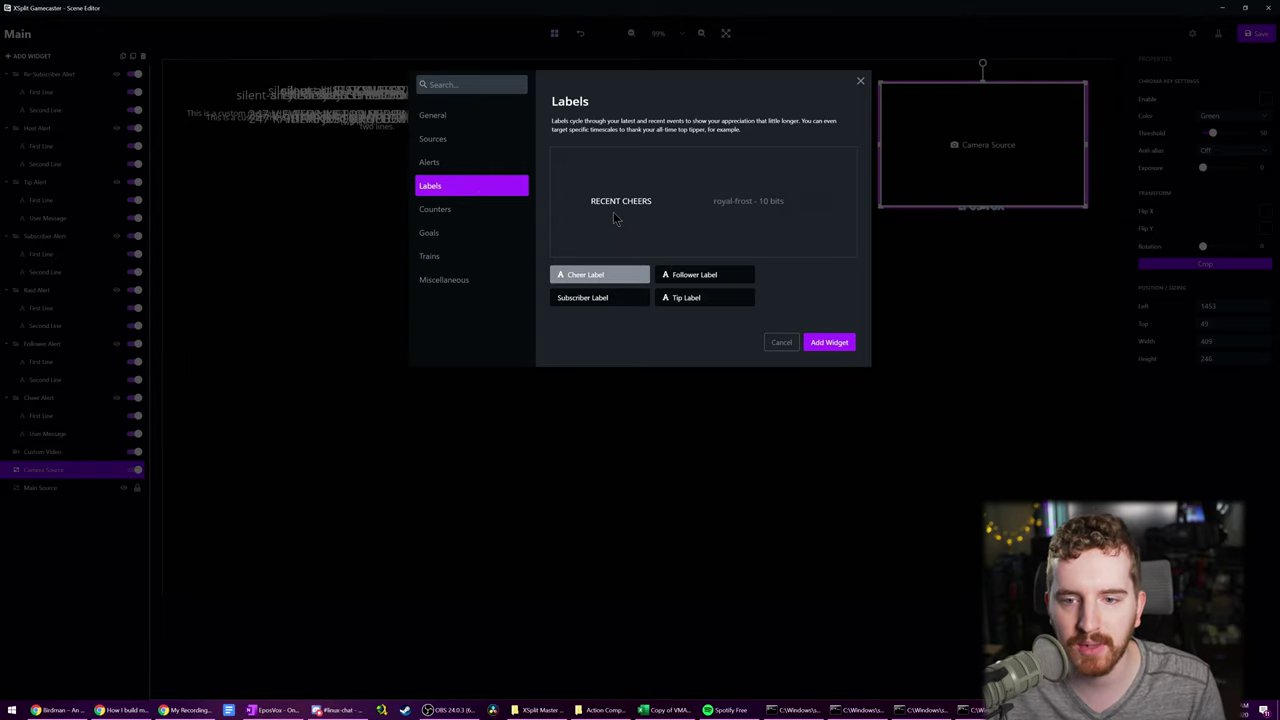
click(784, 342)
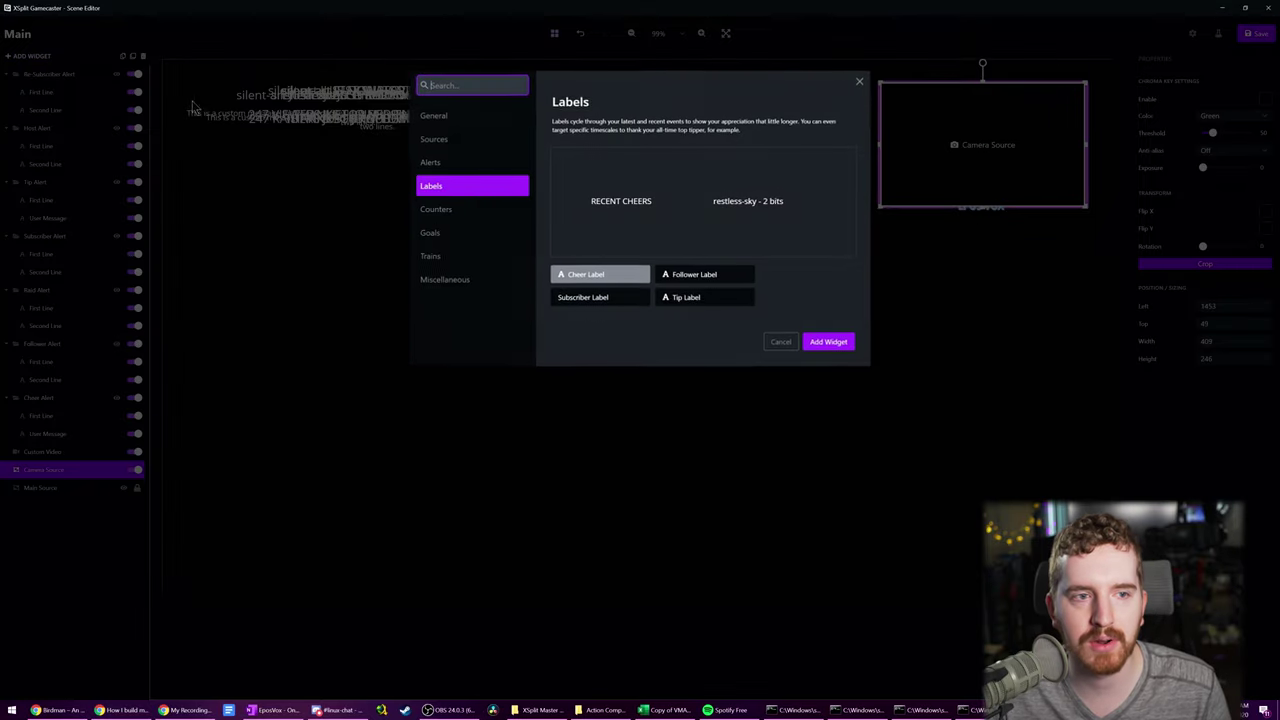
- Add a Video widget and upload Feed_1_Panel.webm for it from the Overlay folder of EposVox_Finals
click(28, 56)
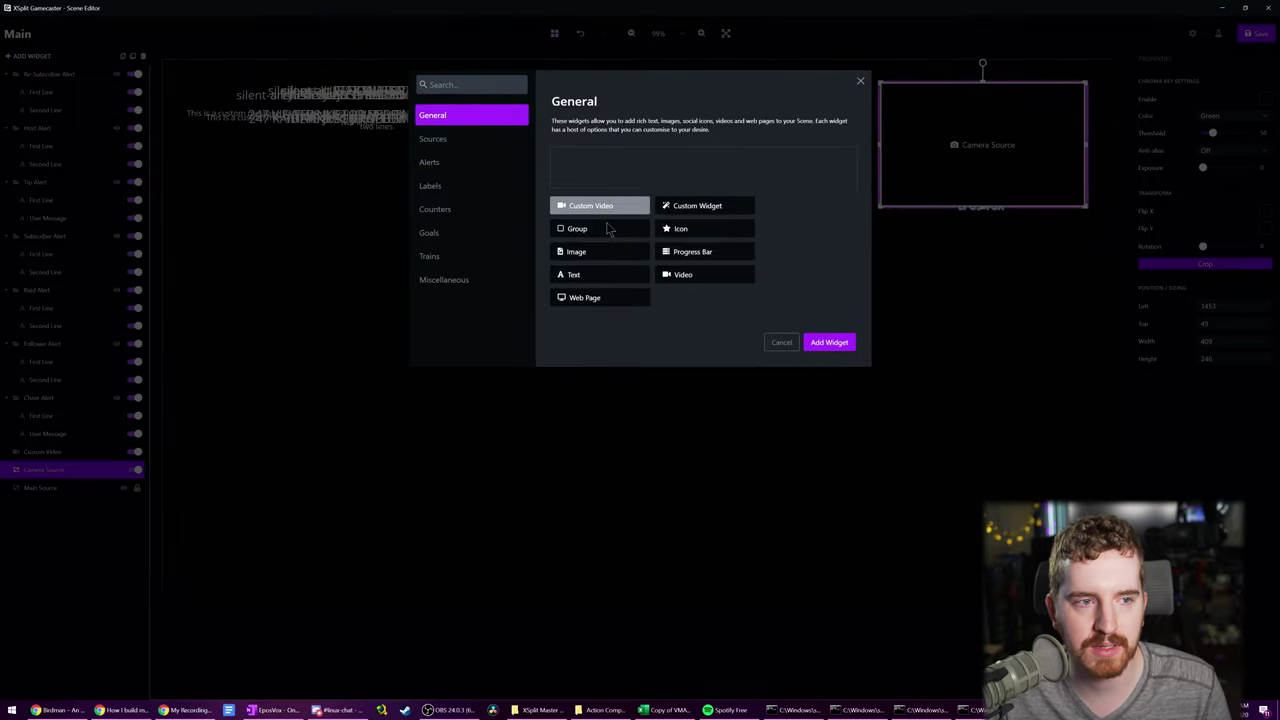
click(712, 276)
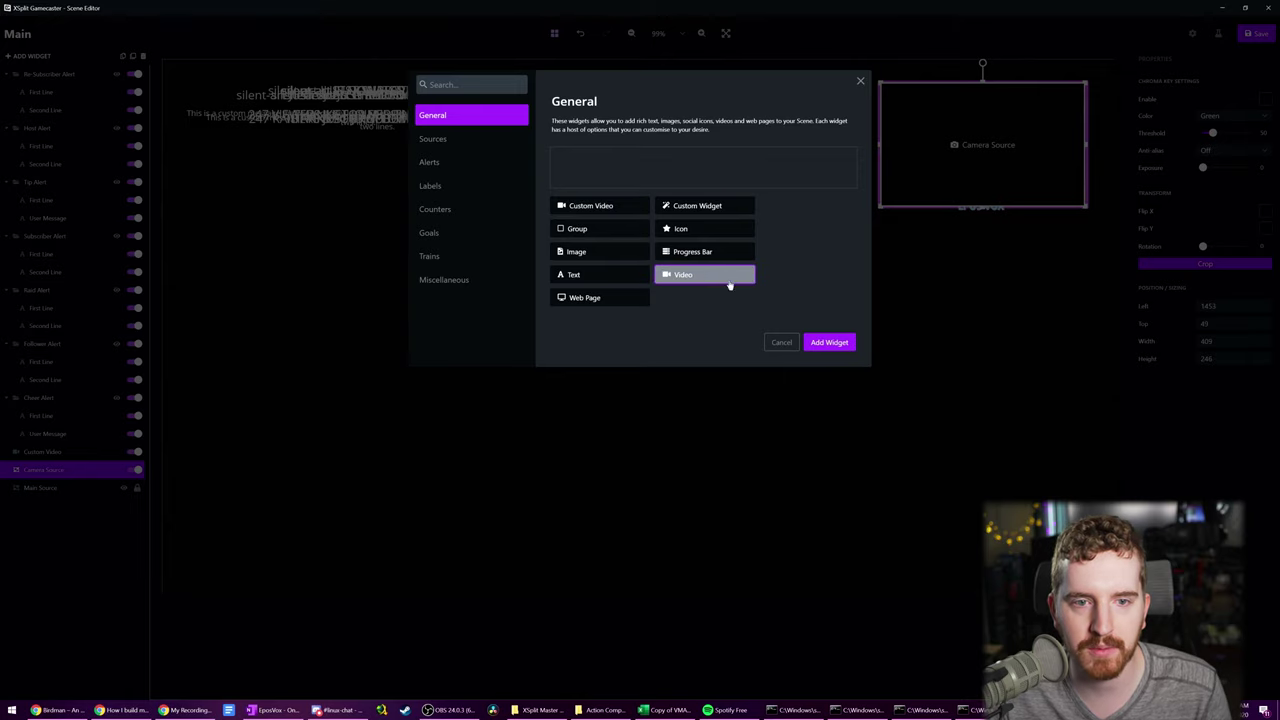
click(822, 341)
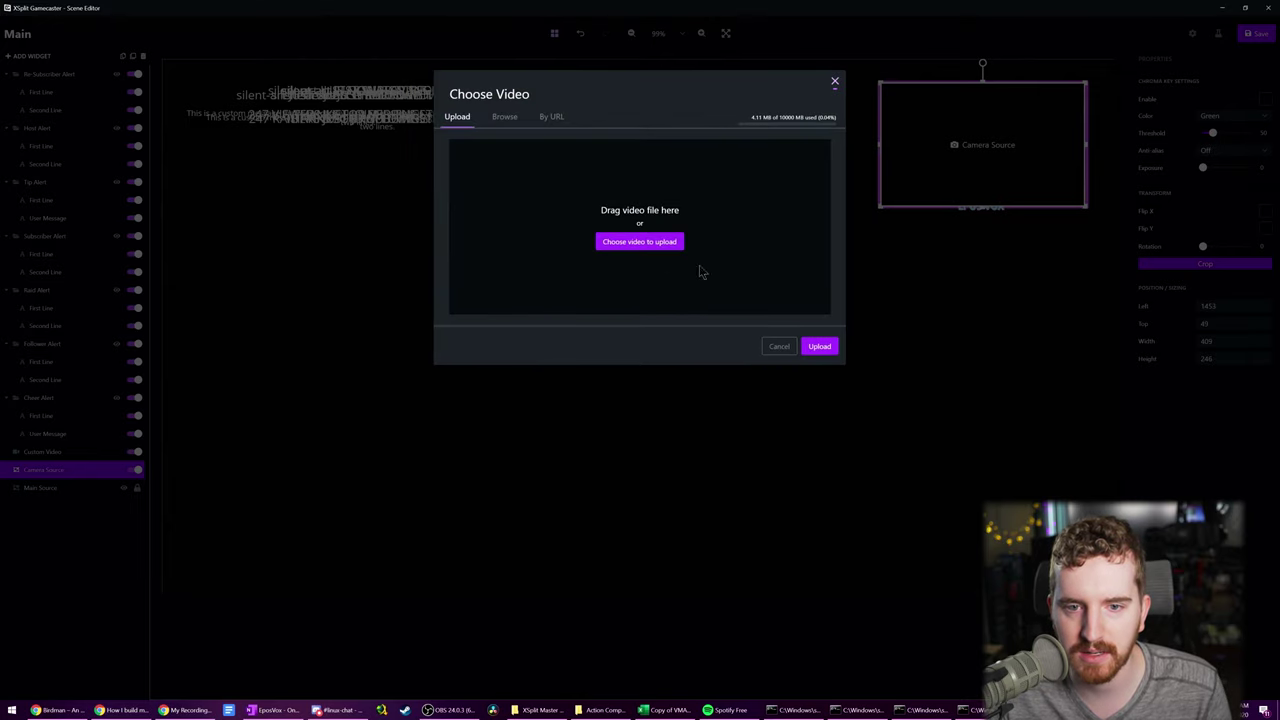
click(640, 242)
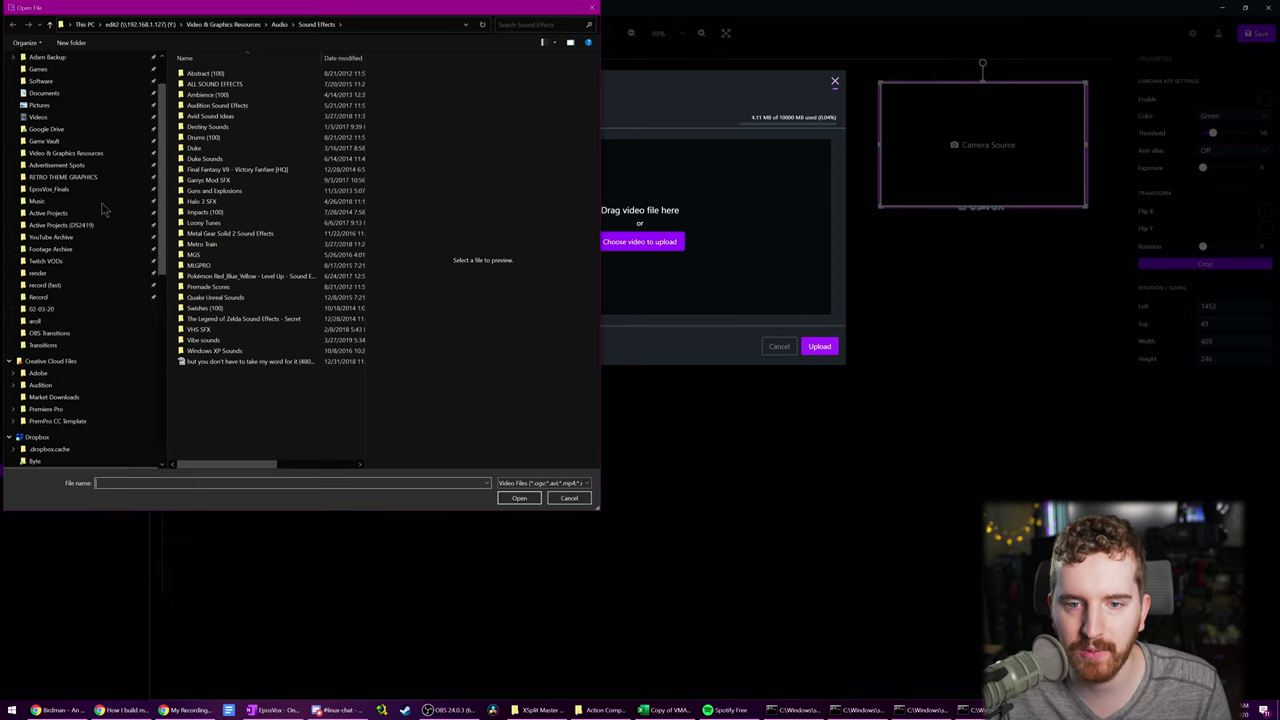
scroll(103, 210, up, 3)
click(48, 245)
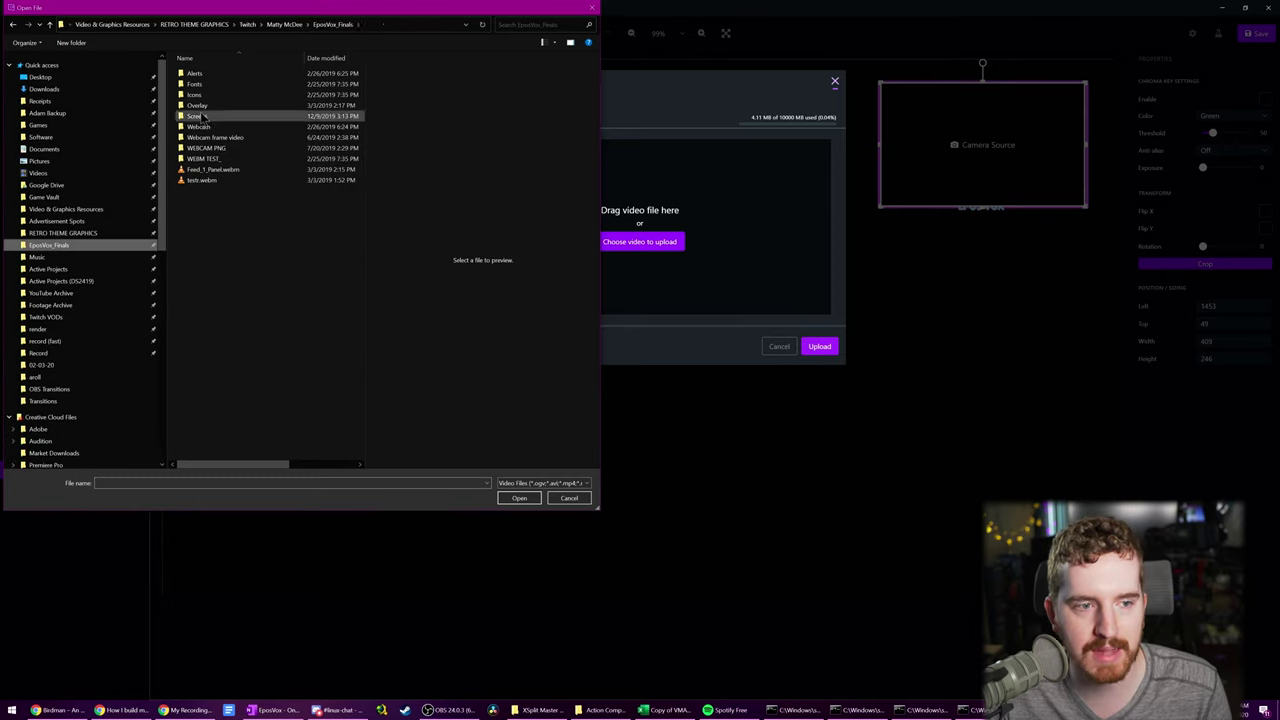
double_click(200, 106)
click(208, 96)
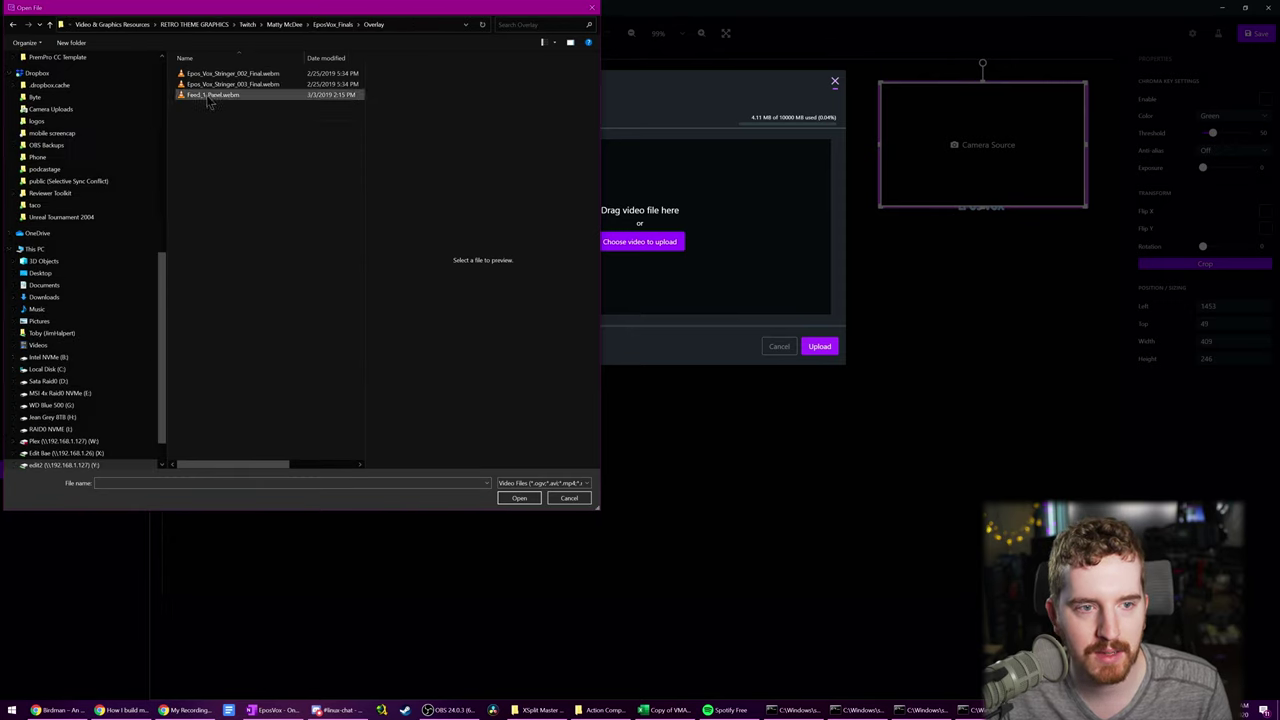
click(517, 497)
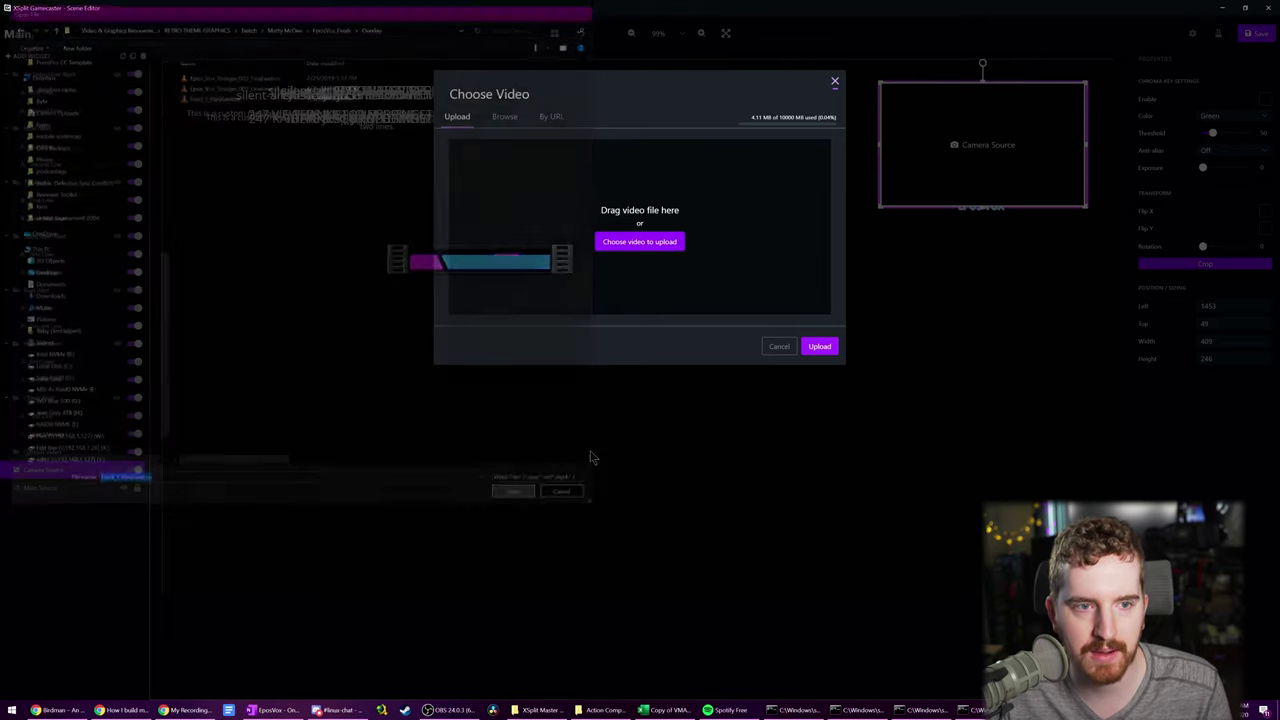
click(820, 348)
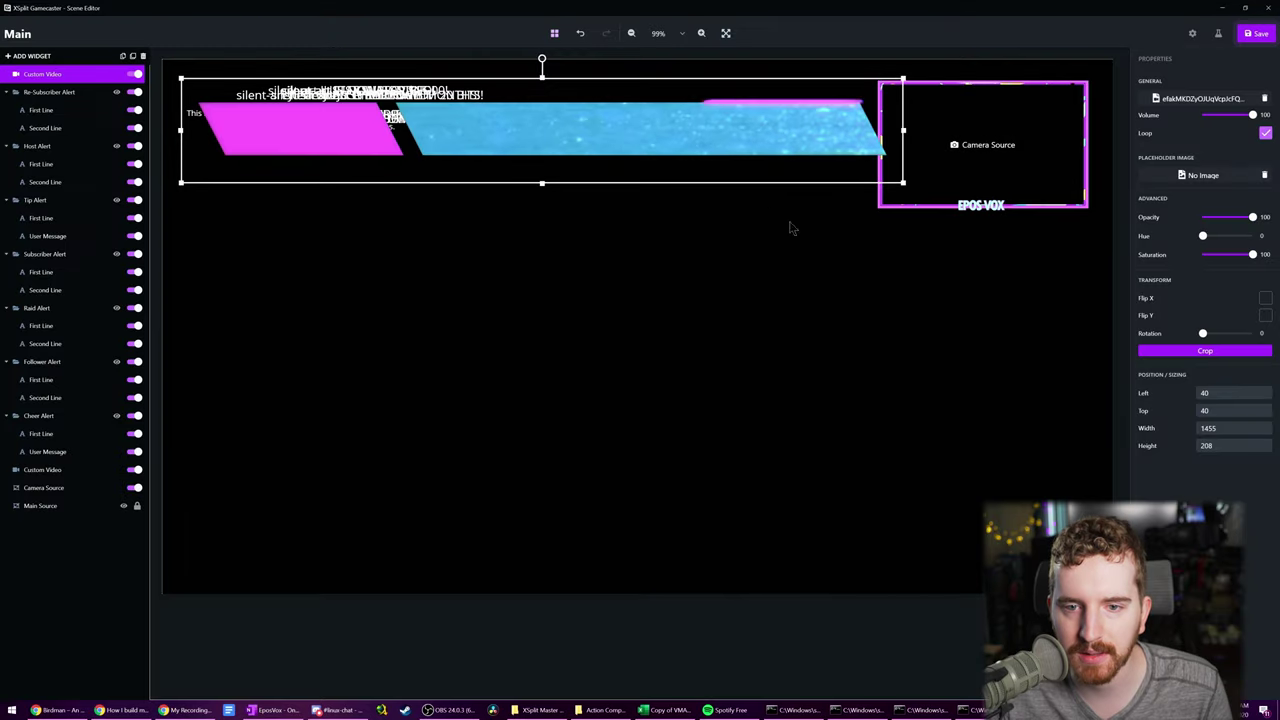
- Shrink the panel video to about 437 × 71 and place it directly beneath the webcam frame
drag(537, 123, 731, 263)
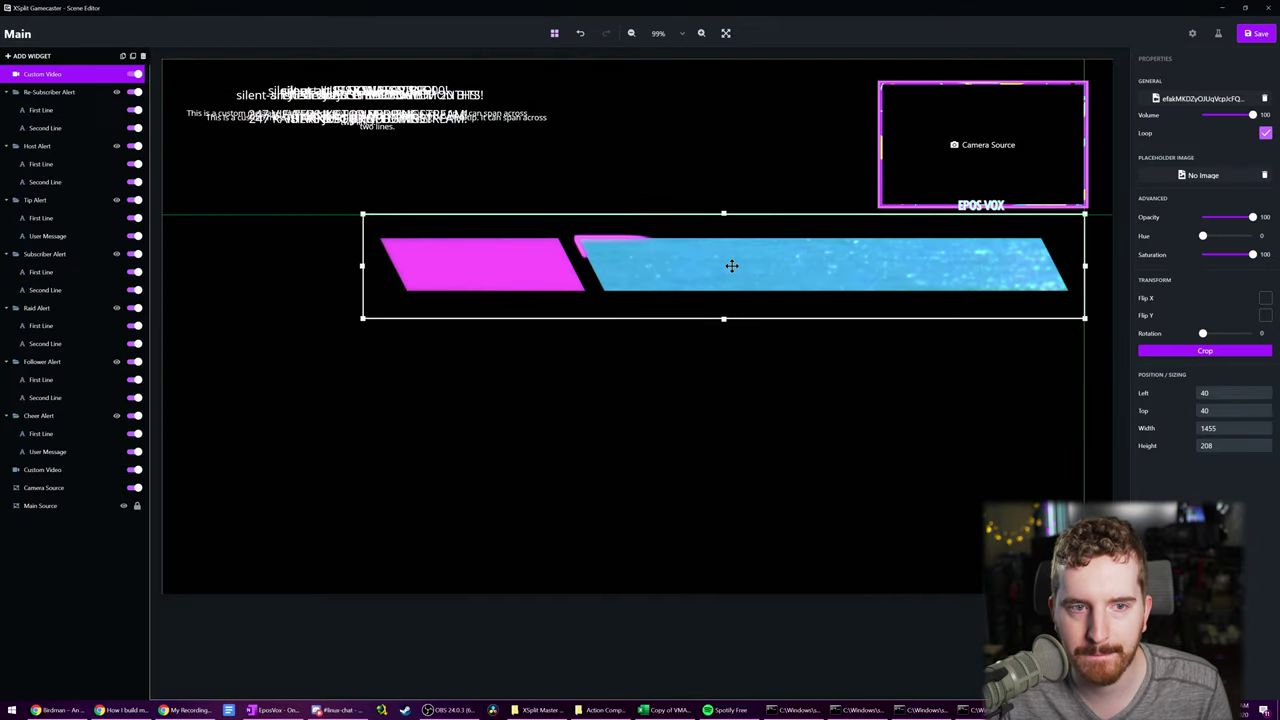
drag(362, 318, 935, 236)
click(920, 366)
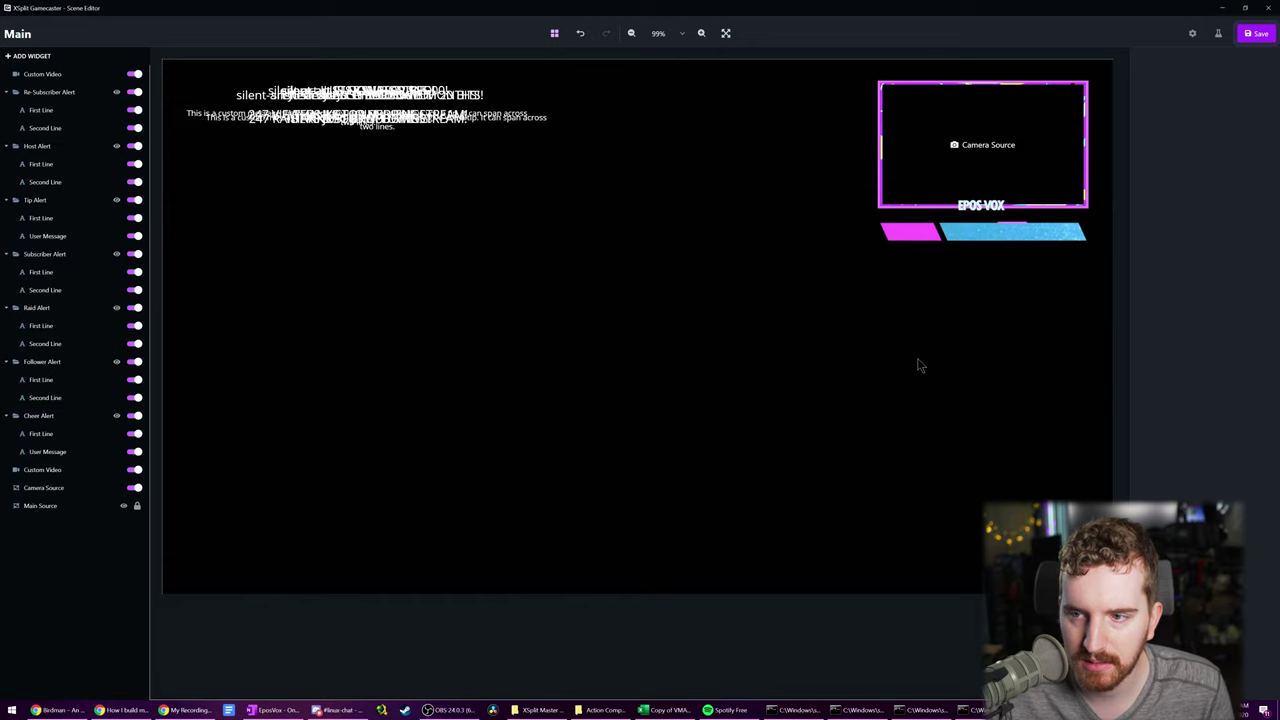
- Duplicate the panel video and place the copy directly below the first panel, at about 364 from the top
click(975, 244)
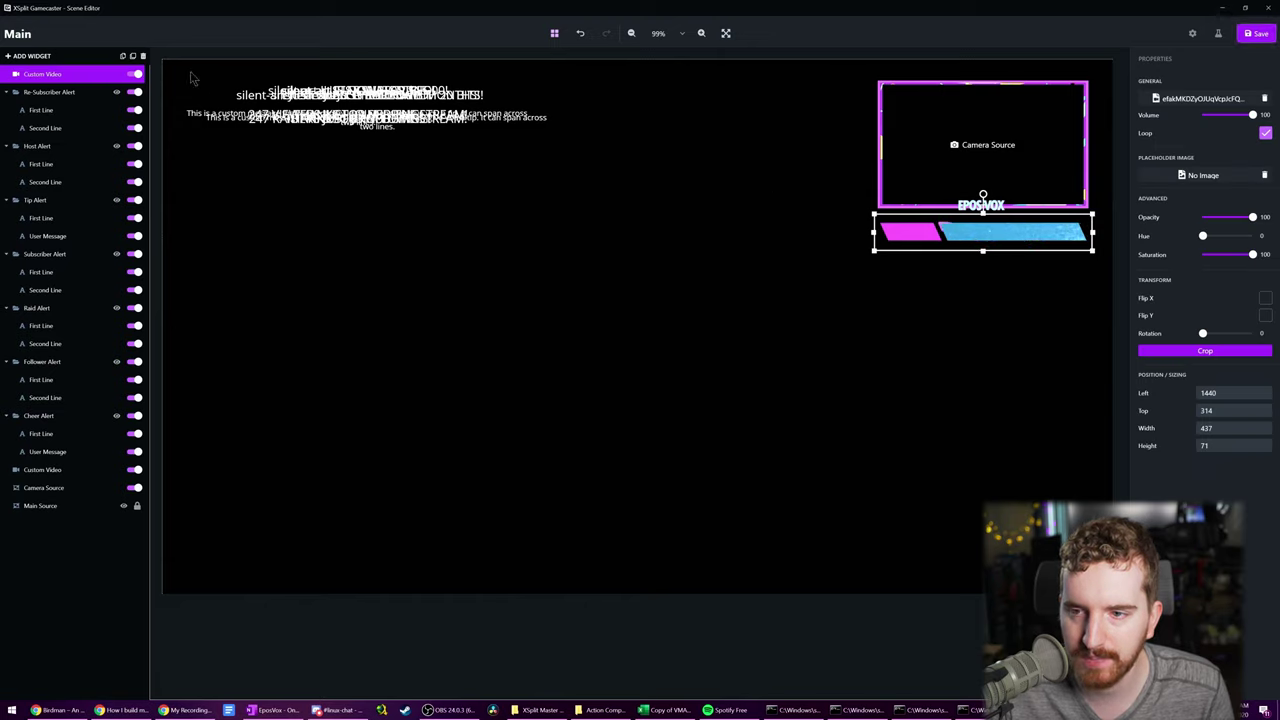
click(133, 56)
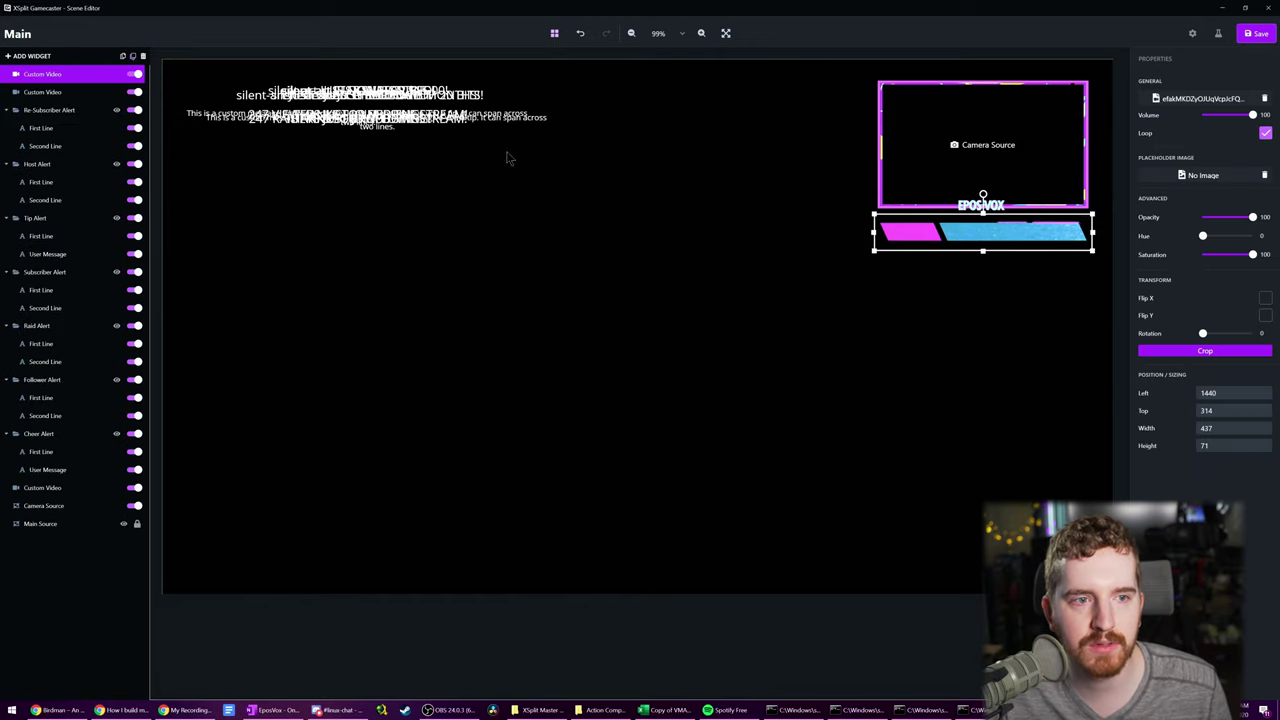
mouse_move(1008, 233)
mouse_down()
mouse_move(1012, 270)
mouse_move(1012, 257)
mouse_up()
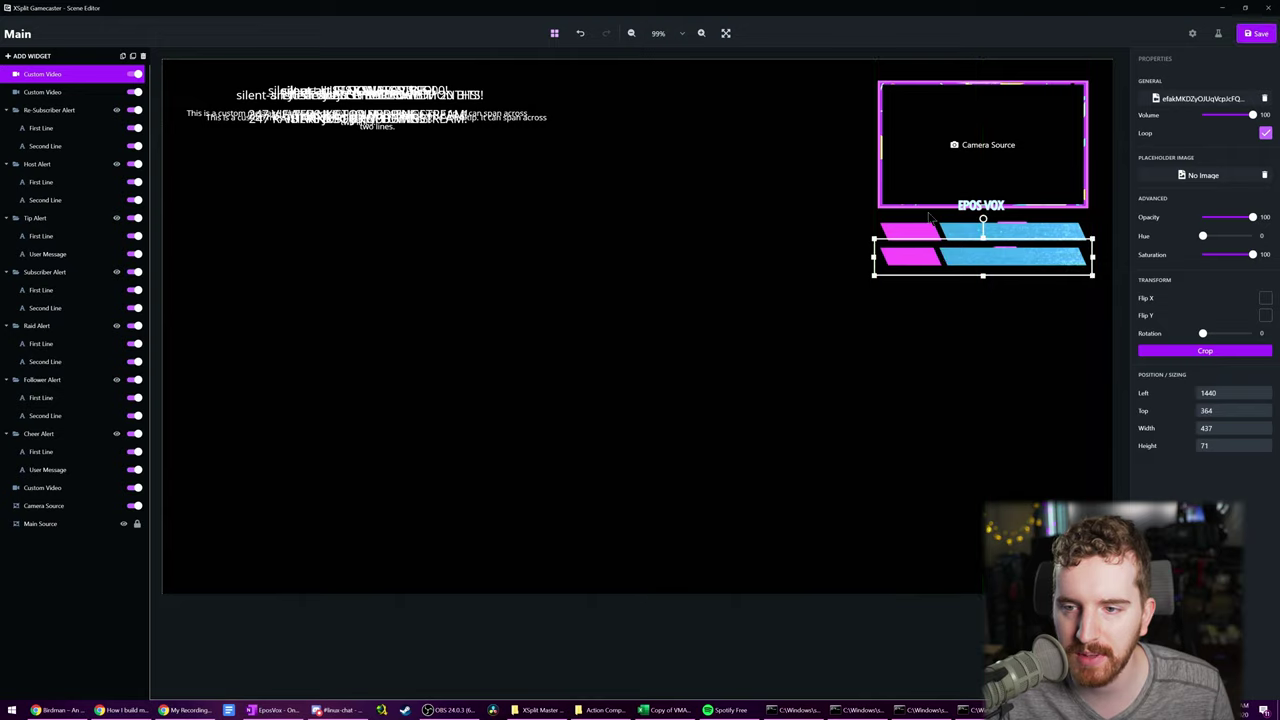
click(962, 302)
click(88, 78)
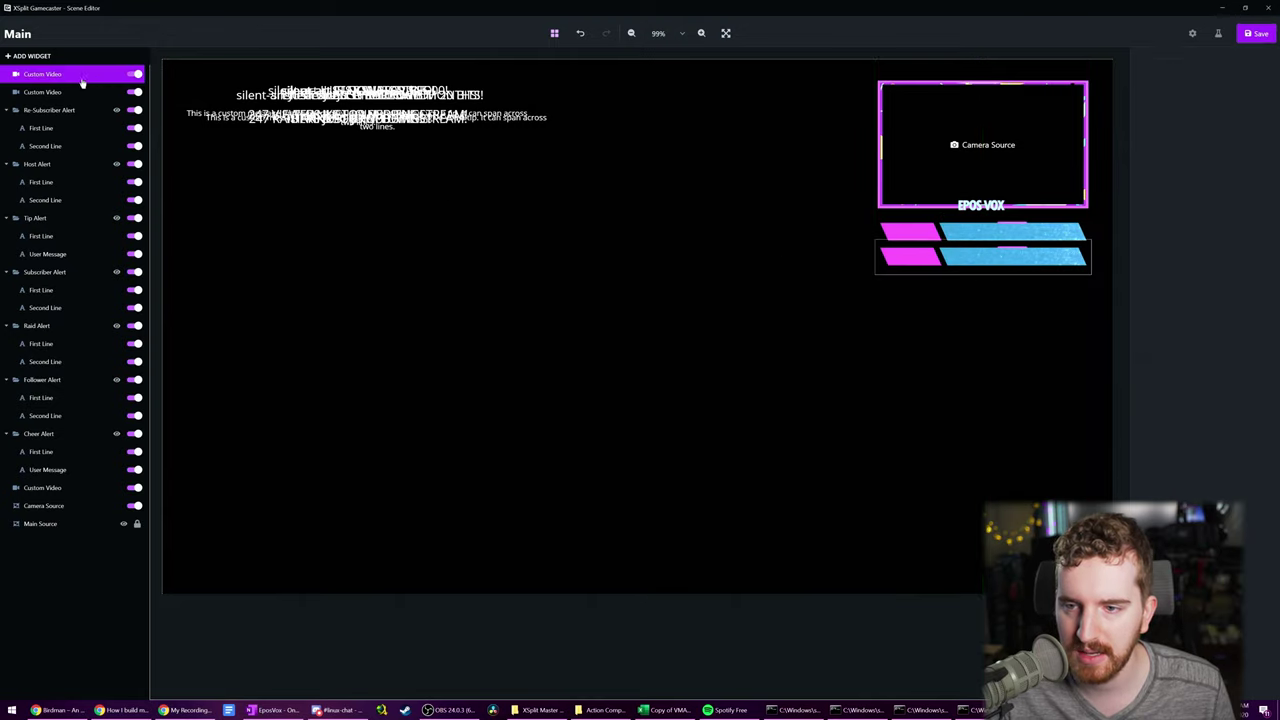
click(133, 57)
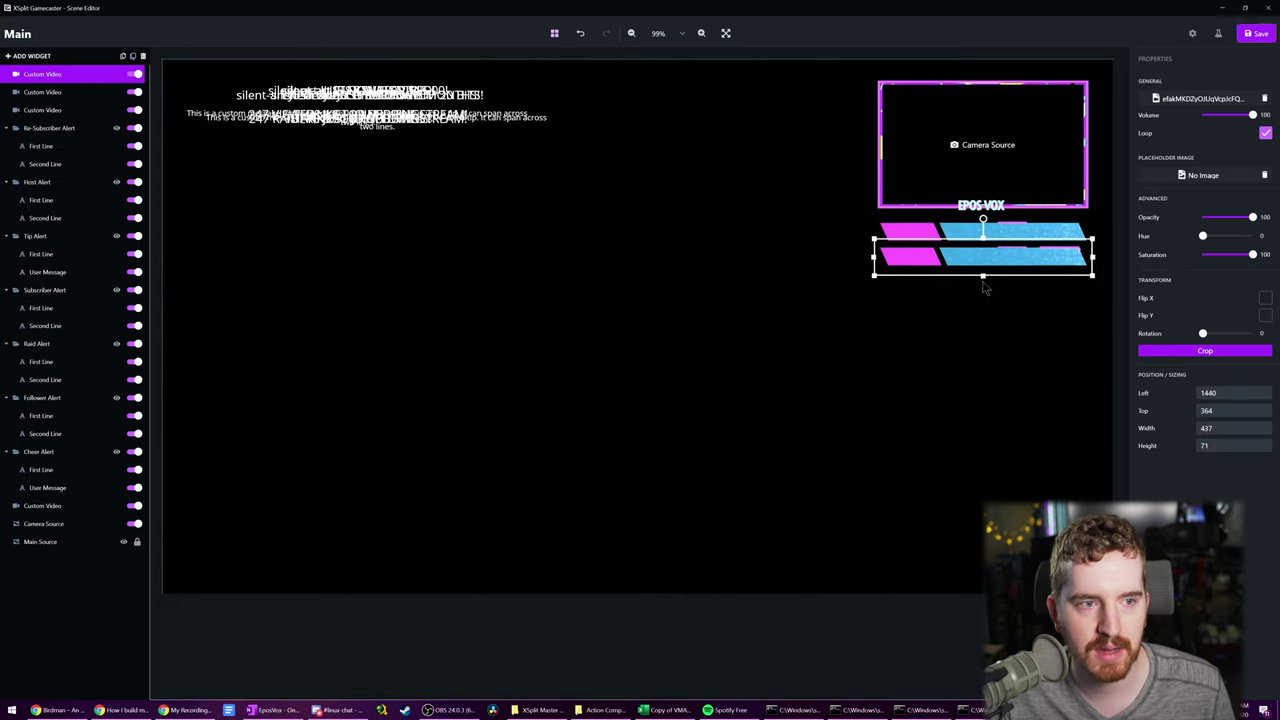
drag(1005, 259, 1011, 290)
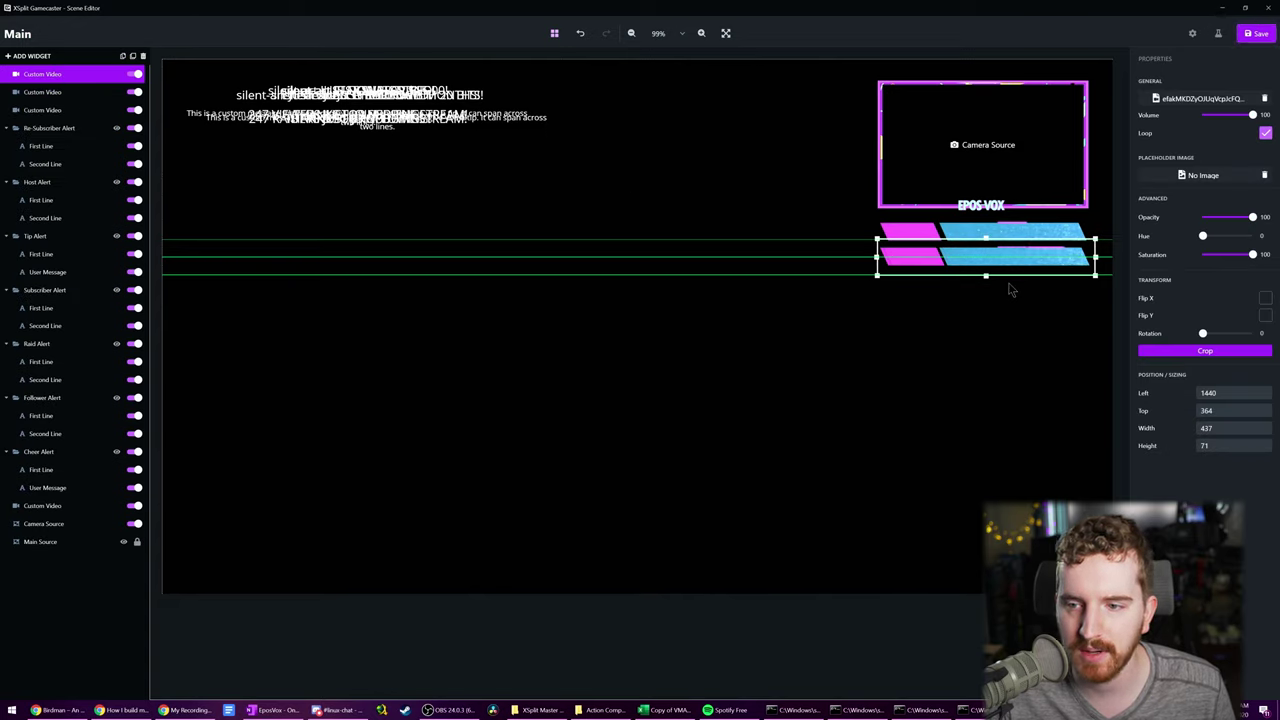
key(ctrl+z)
key(ctrl+z)
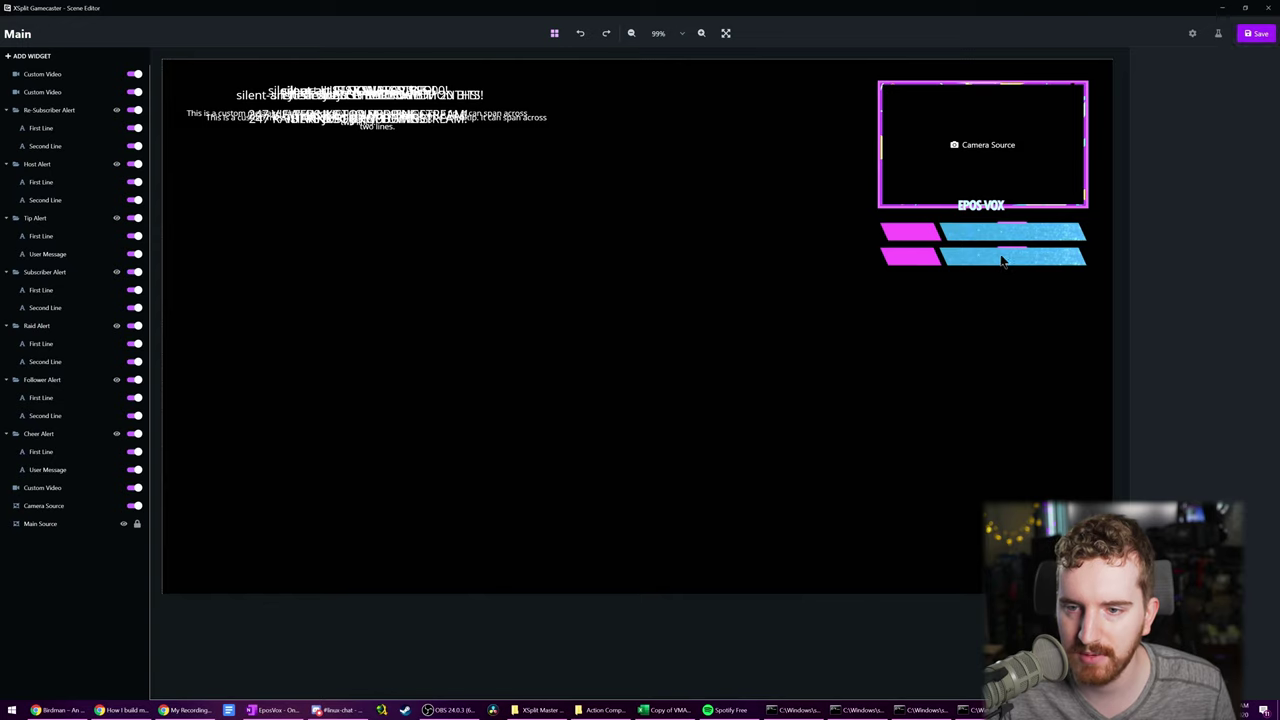
- Duplicate the second panel video and place the copy directly below it as a third panel, at about 412 from the top
click(1002, 259)
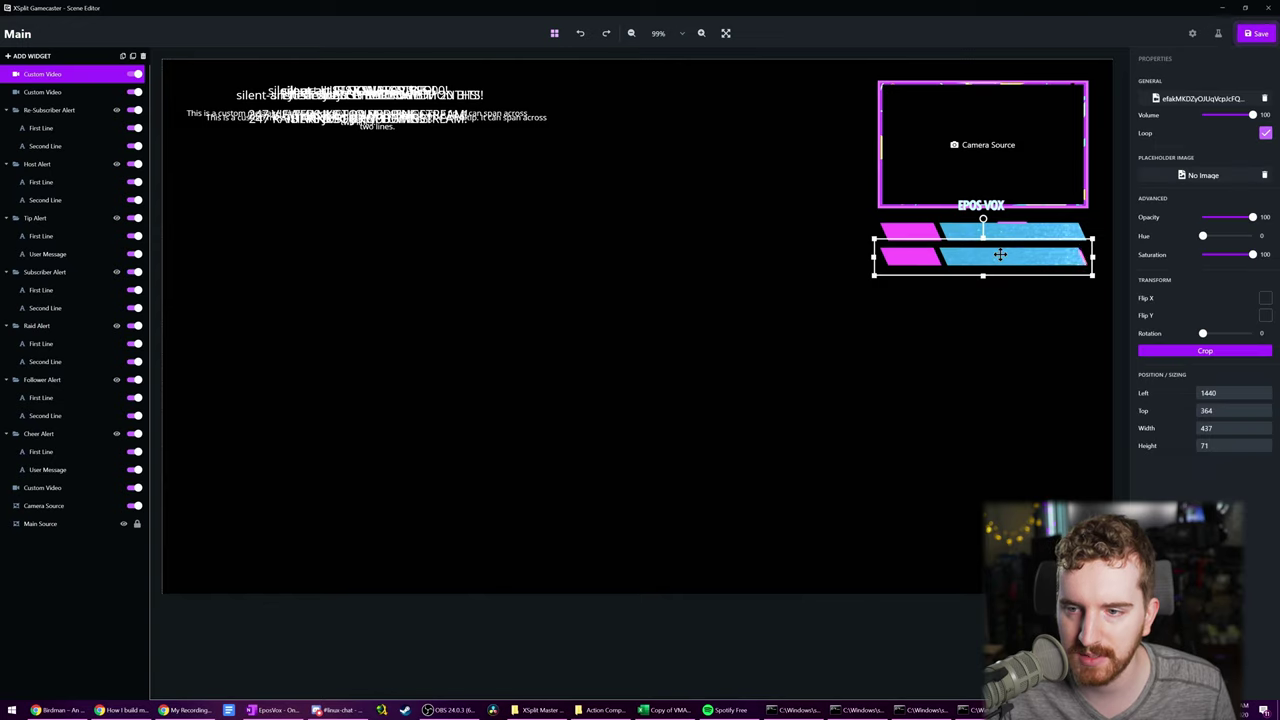
click(133, 56)
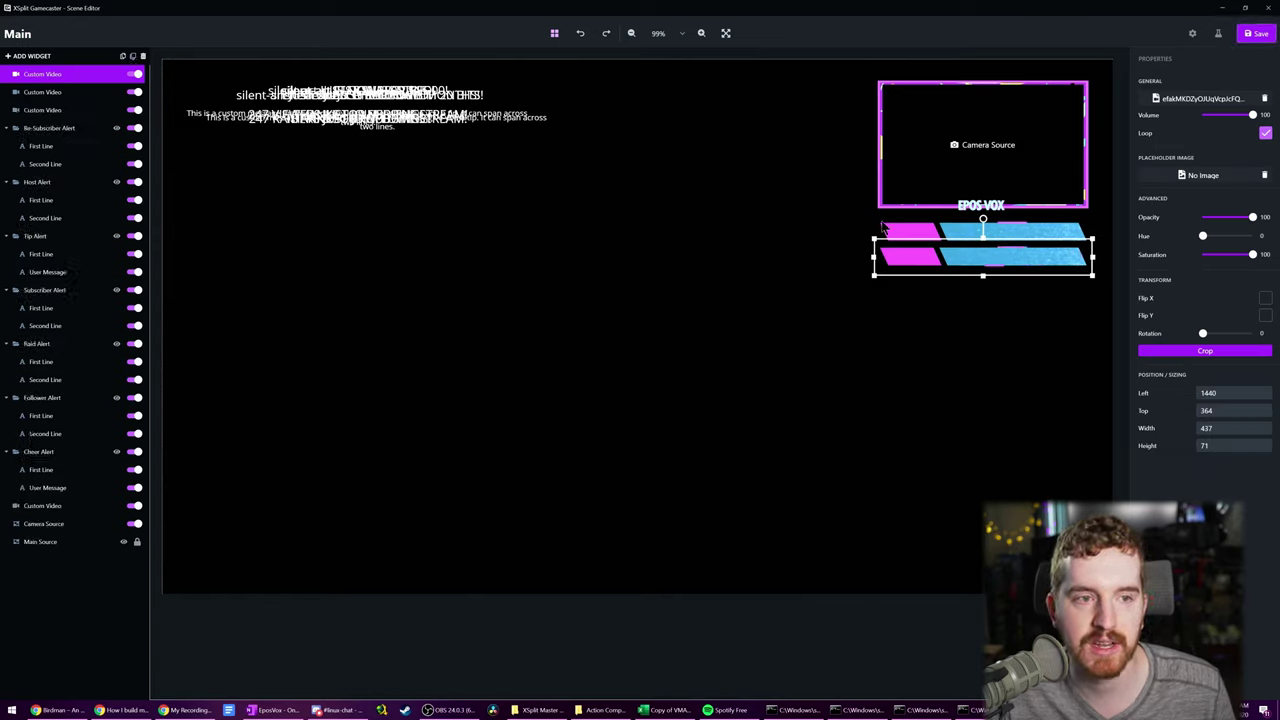
drag(1020, 253, 1020, 280)
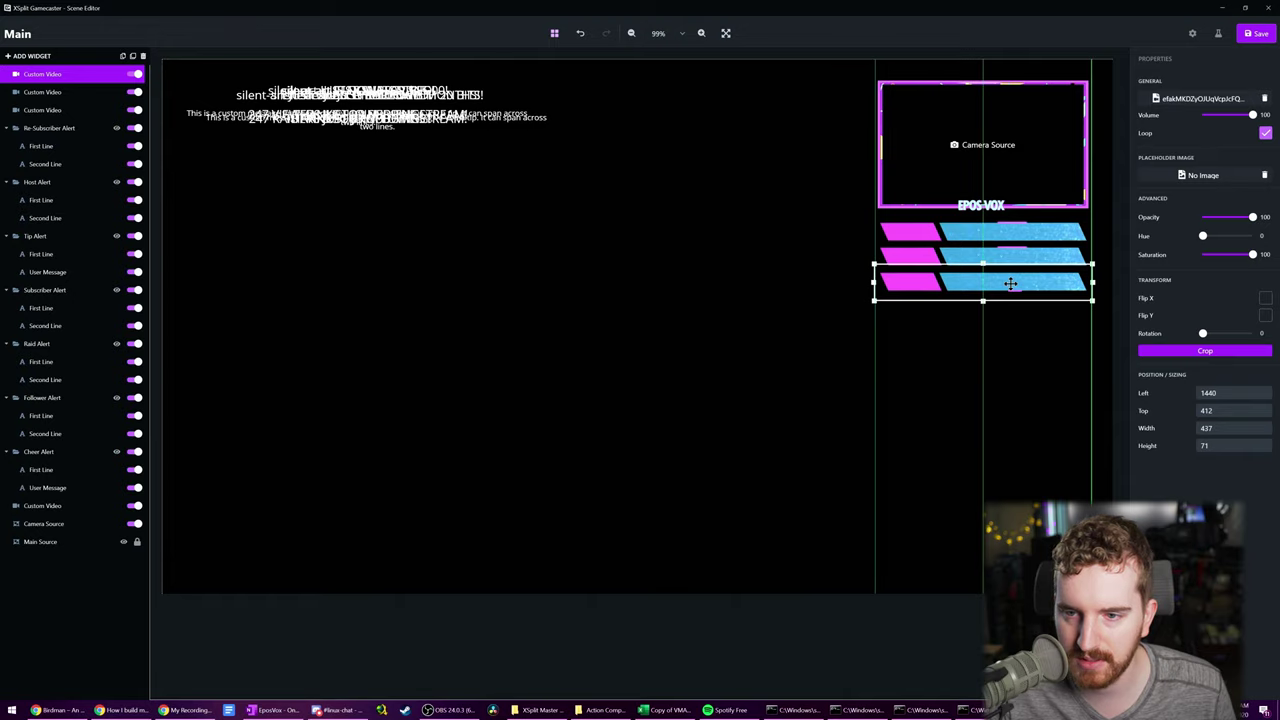
click(955, 367)
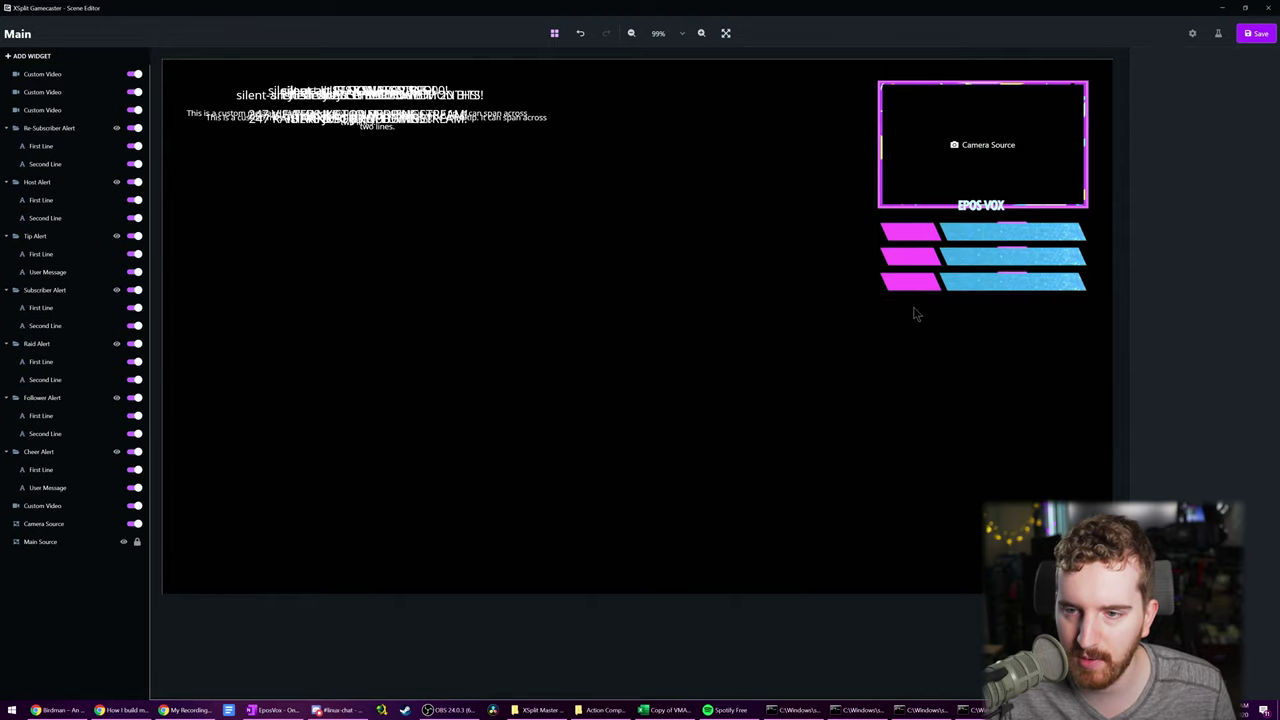
click(948, 233)
click(424, 186)
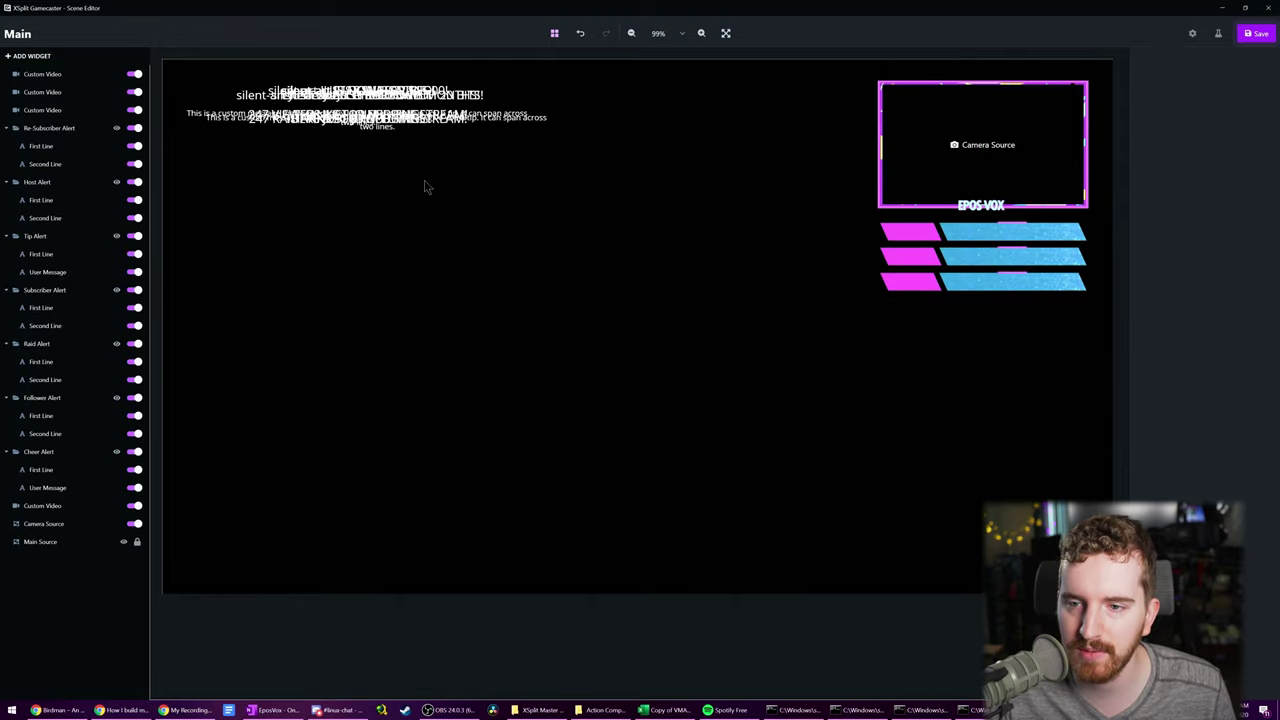
- Add a Text widget over the pink section of the uppermost panel and set its text to FOLLOW
click(40, 60)
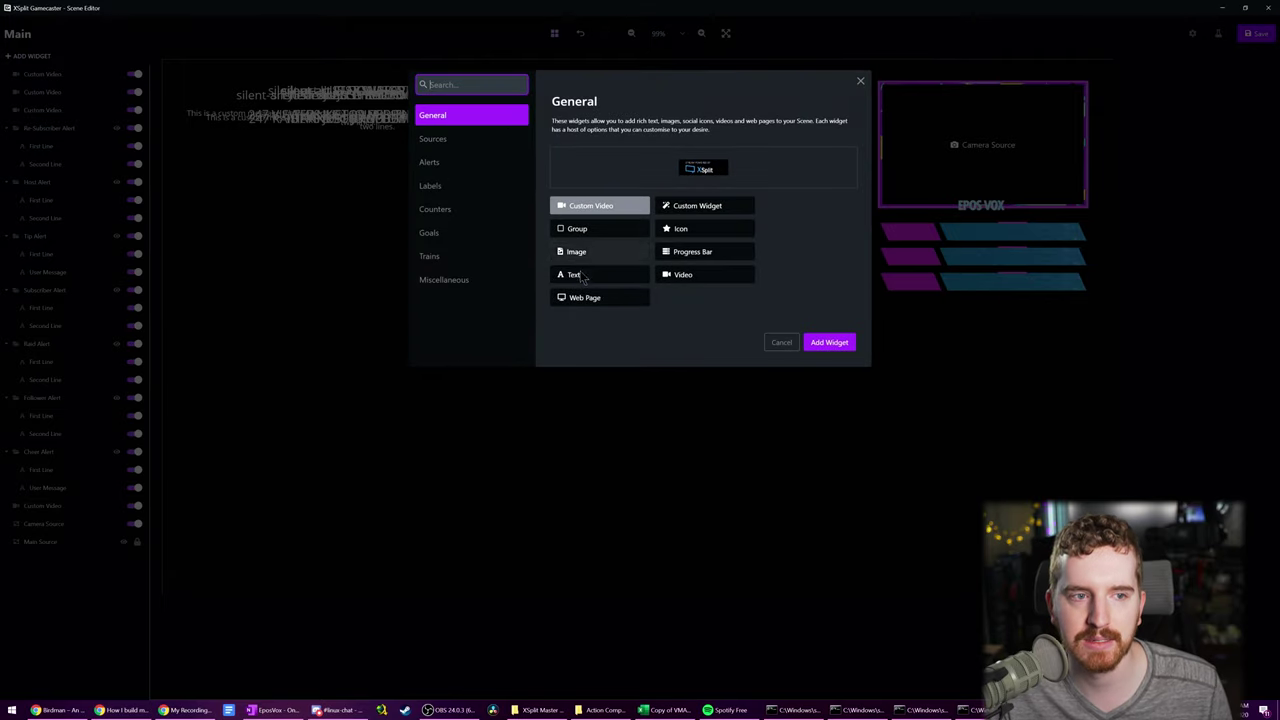
click(600, 274)
click(826, 341)
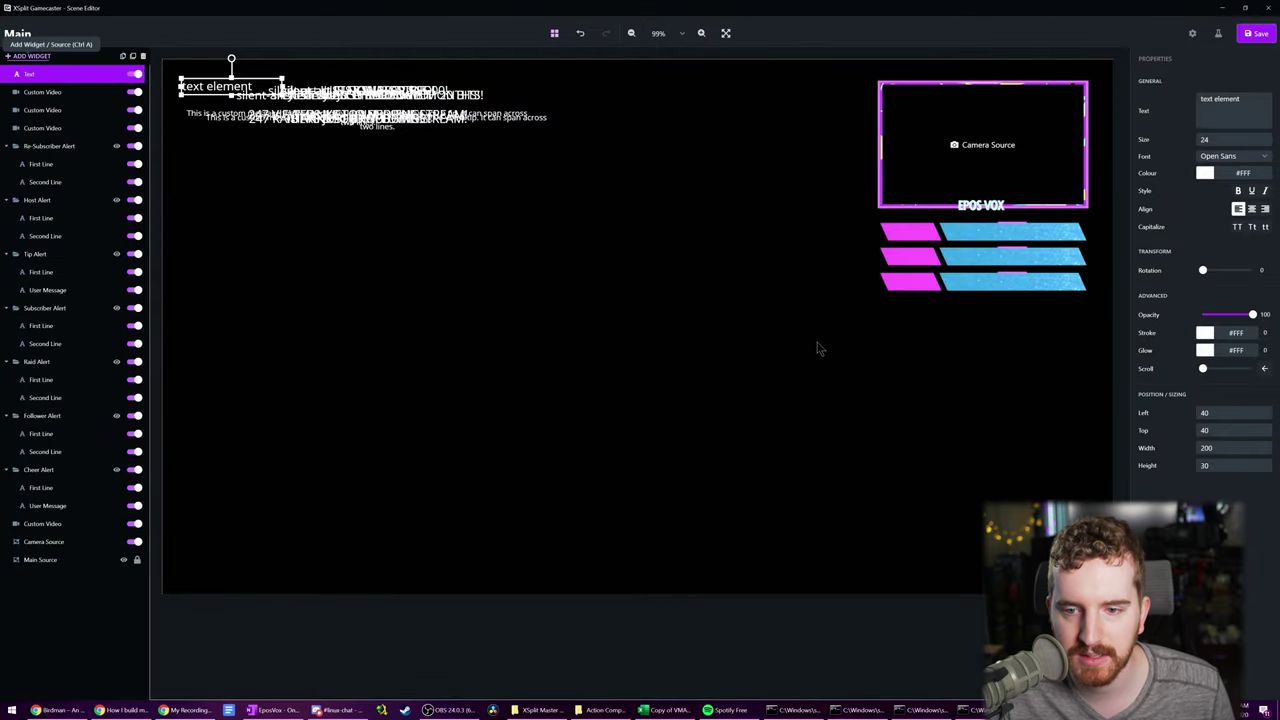
drag(240, 86, 898, 231)
drag(1240, 110, 1108, 105)
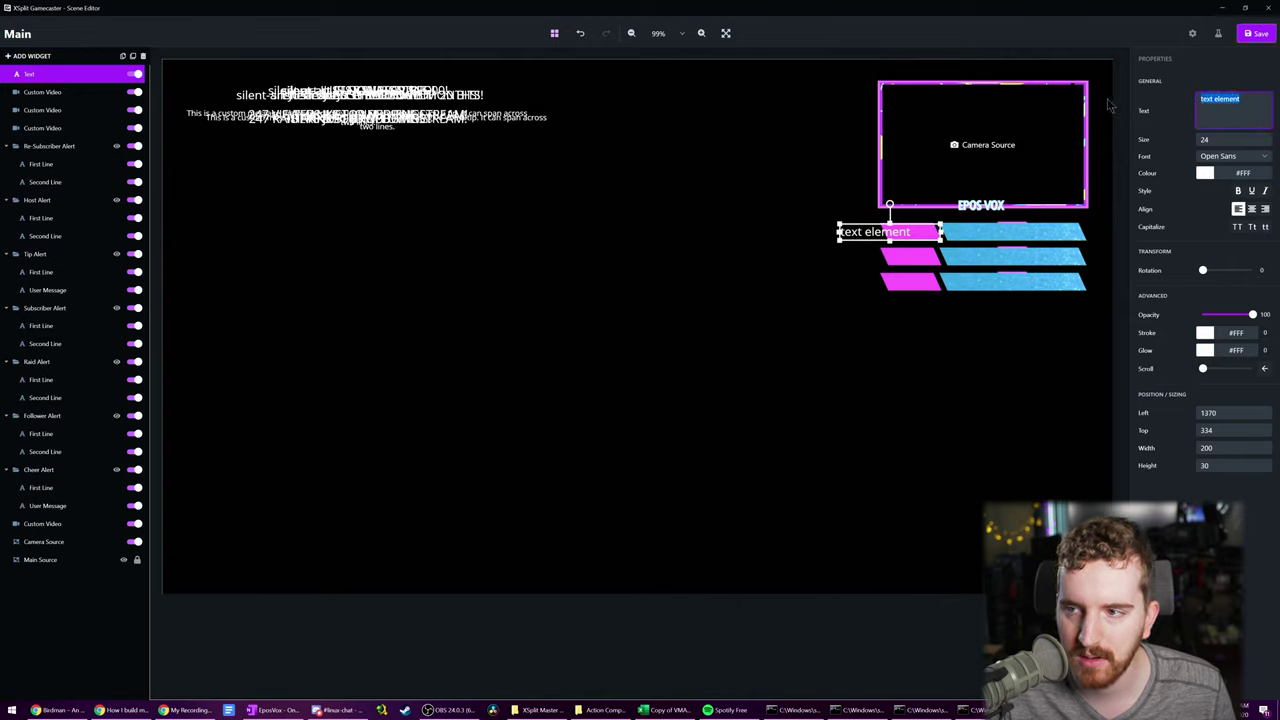
text(FOLLOW)
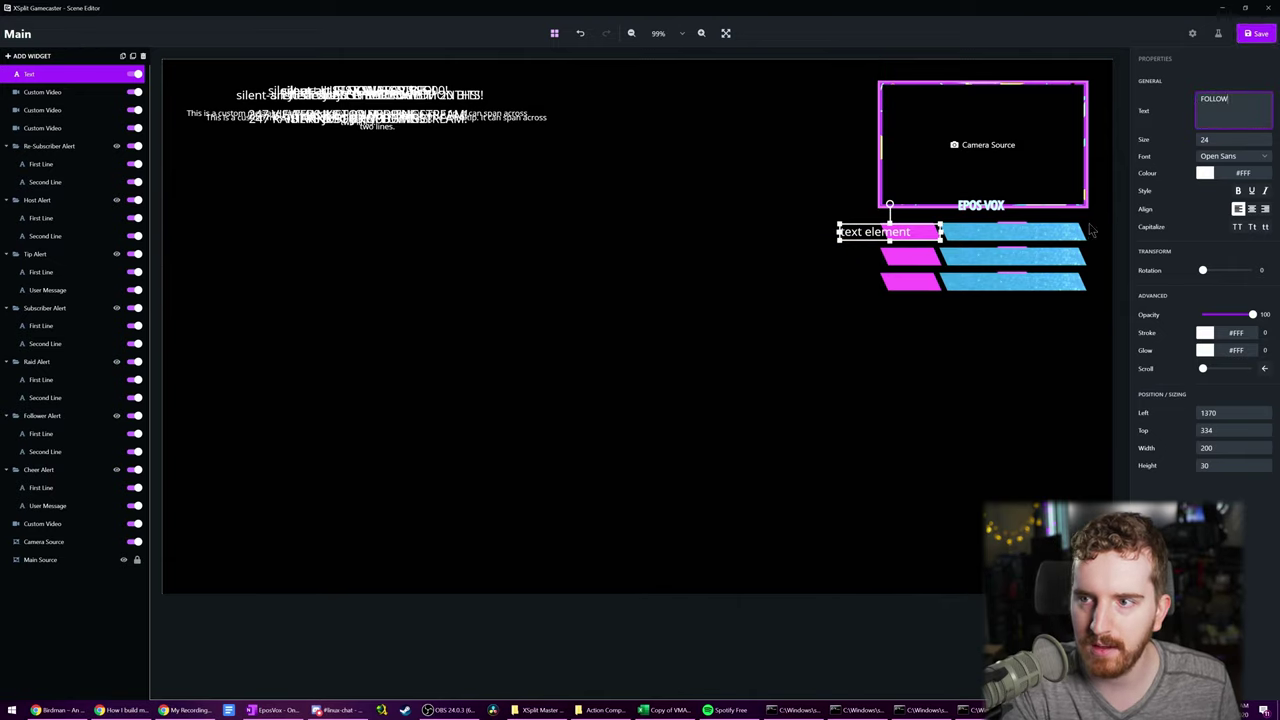
- Place the FOLLOW text over the uppermost panel's pink section at about 1468, 336 and set its font to Asap
click(912, 231)
drag(912, 231, 957, 231)
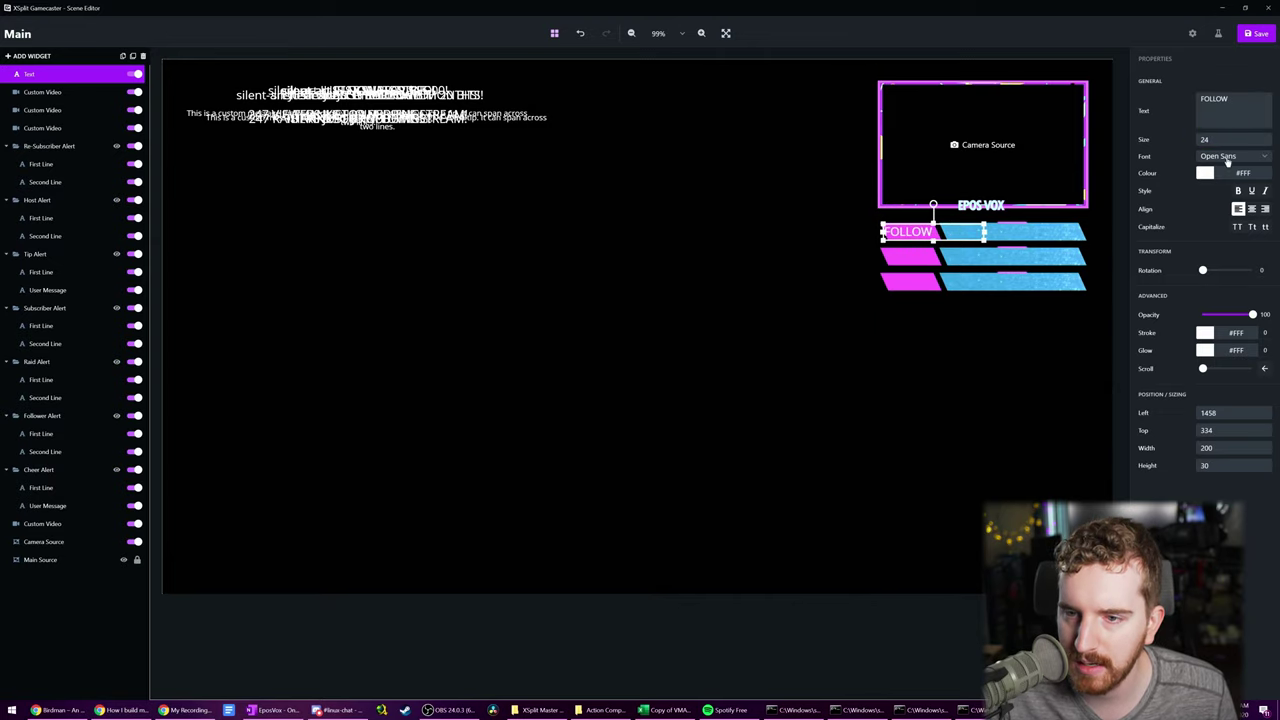
click(1232, 156)
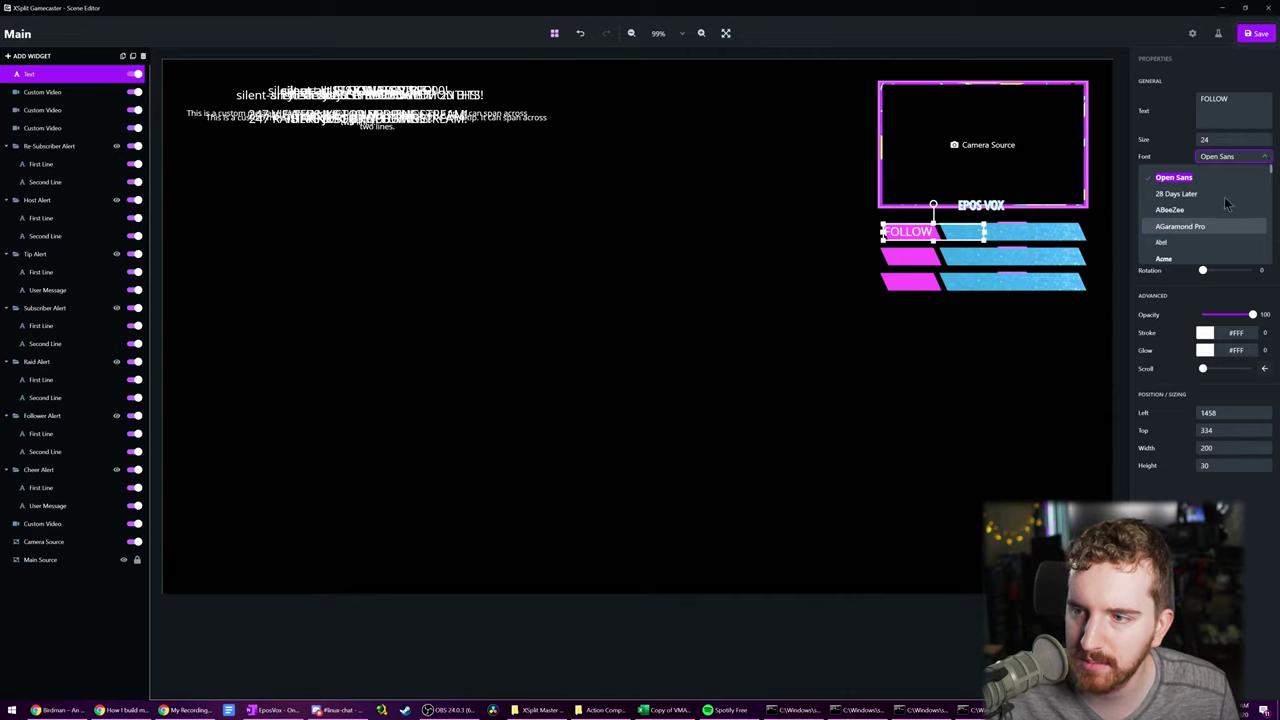
scroll(1214, 210, up, 10)
scroll(1210, 212, up, 5)
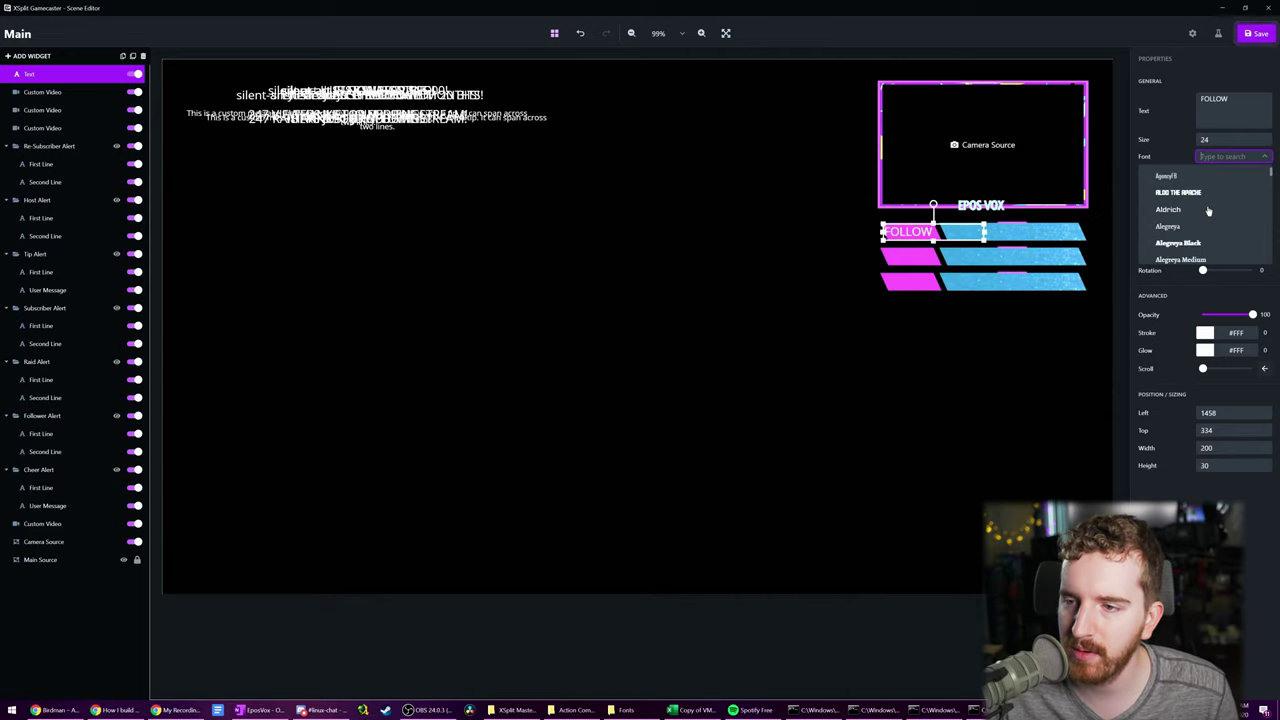
scroll(1200, 212, down, 5)
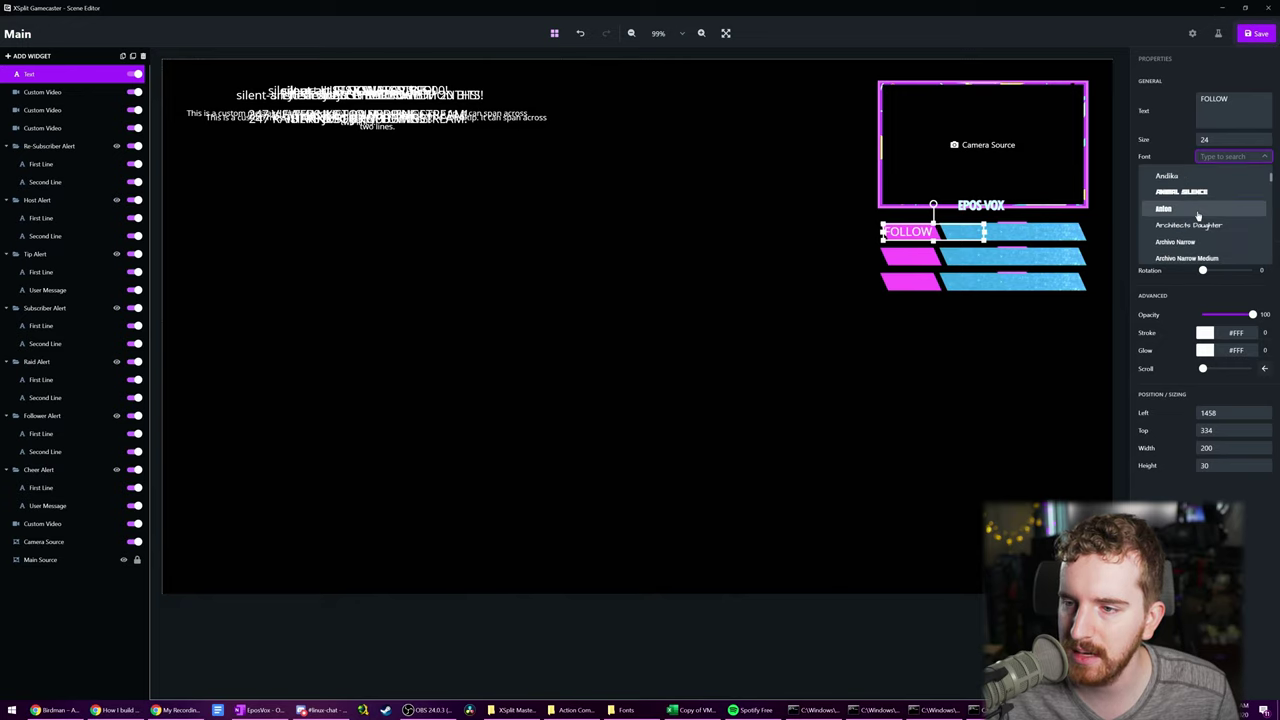
scroll(1185, 215, down, 3)
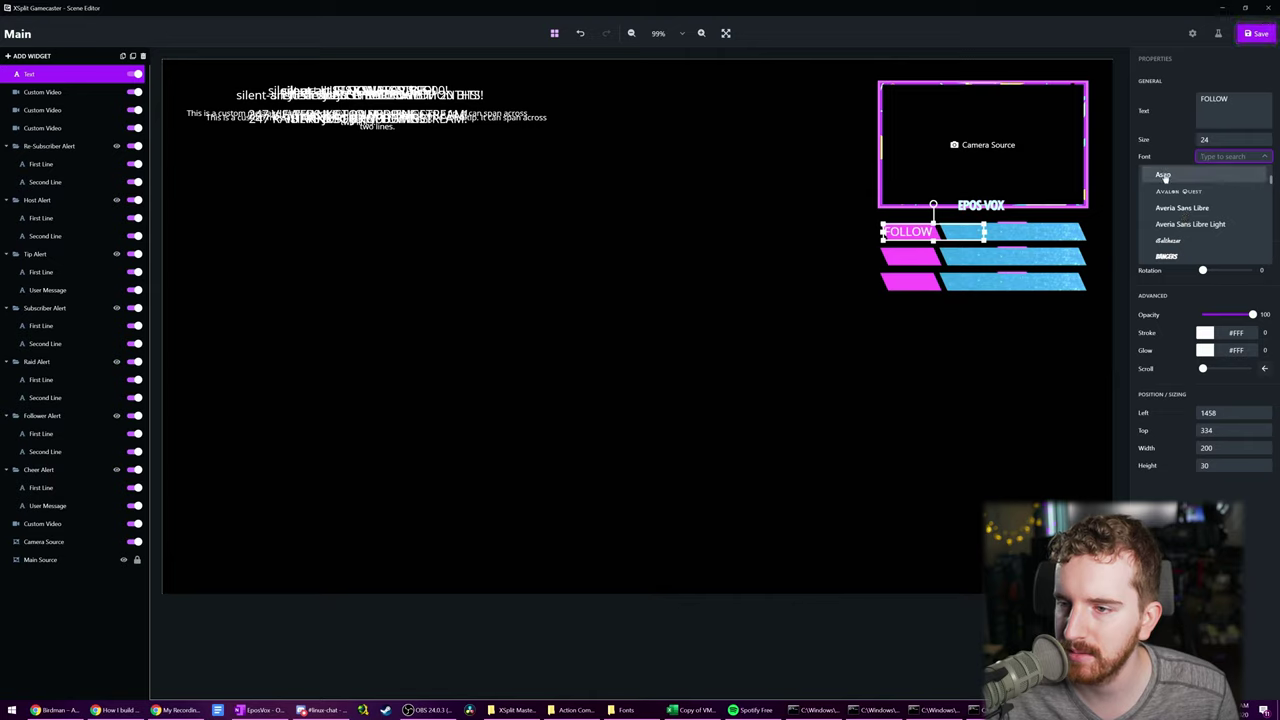
click(1165, 176)
drag(940, 233, 946, 234)
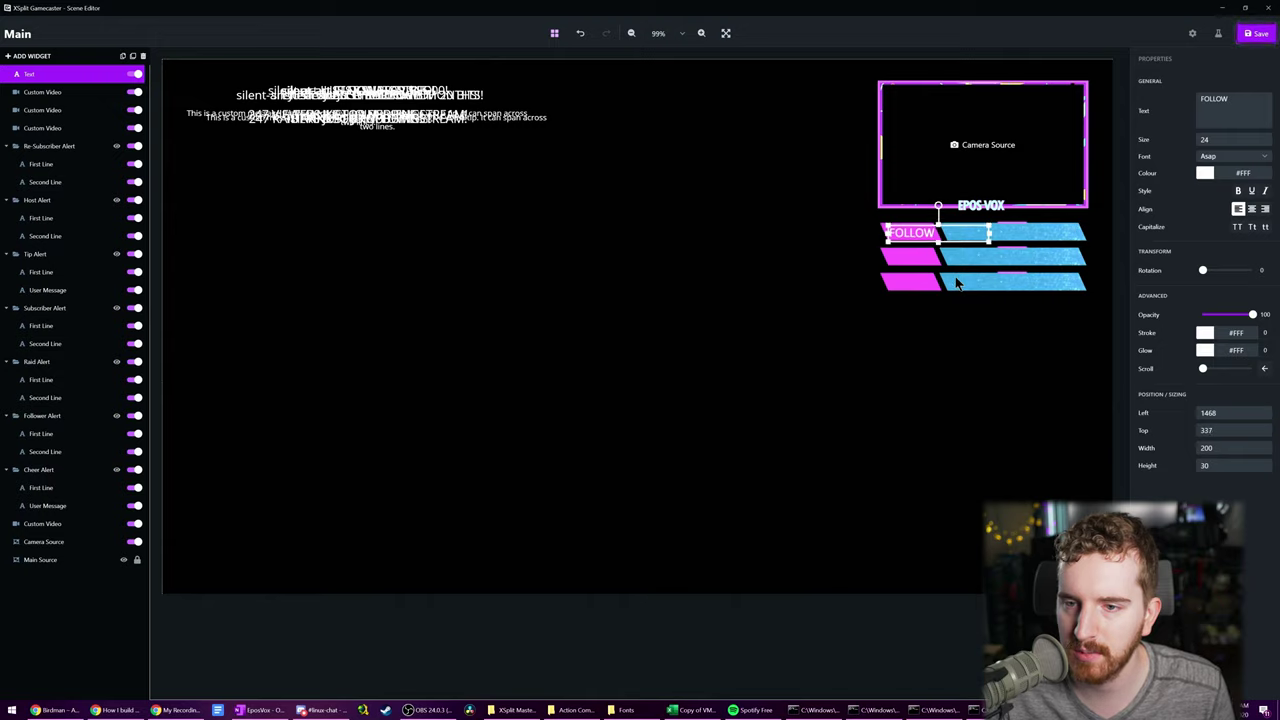
click(940, 318)
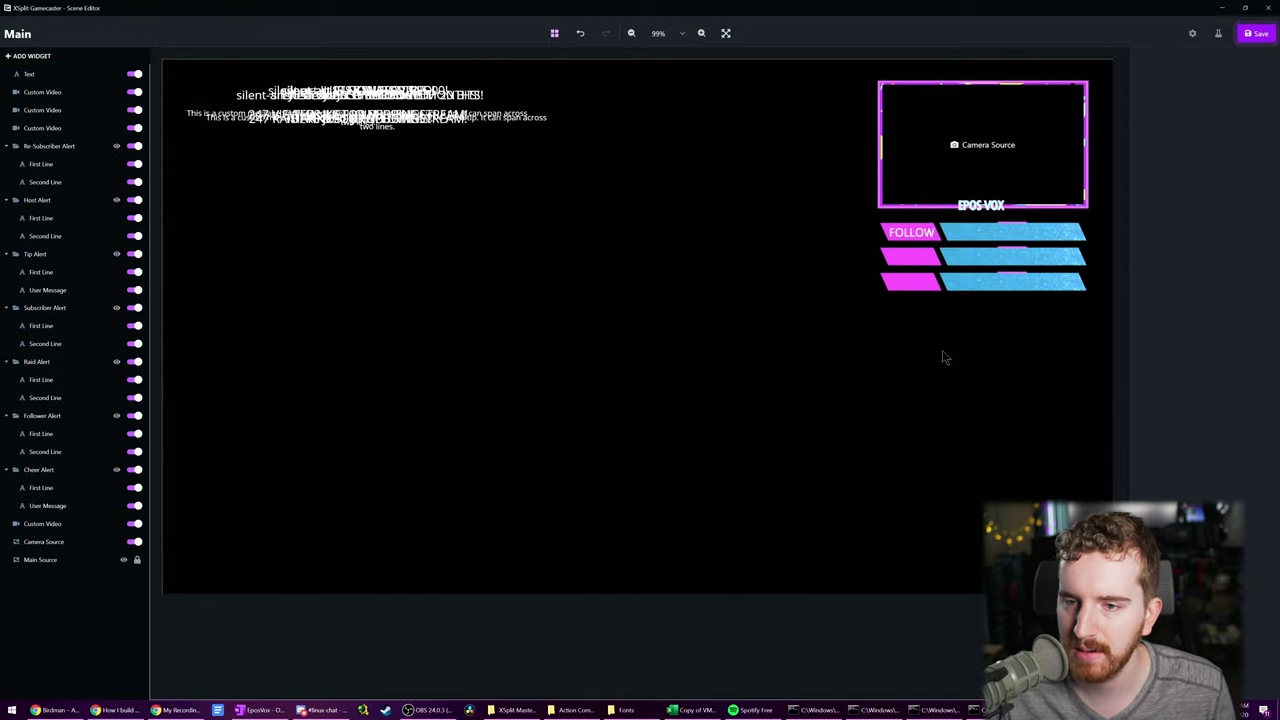
- Duplicate the FOLLOW text and place the copy over the second panel's pink section, at about 384 from the top
click(133, 75)
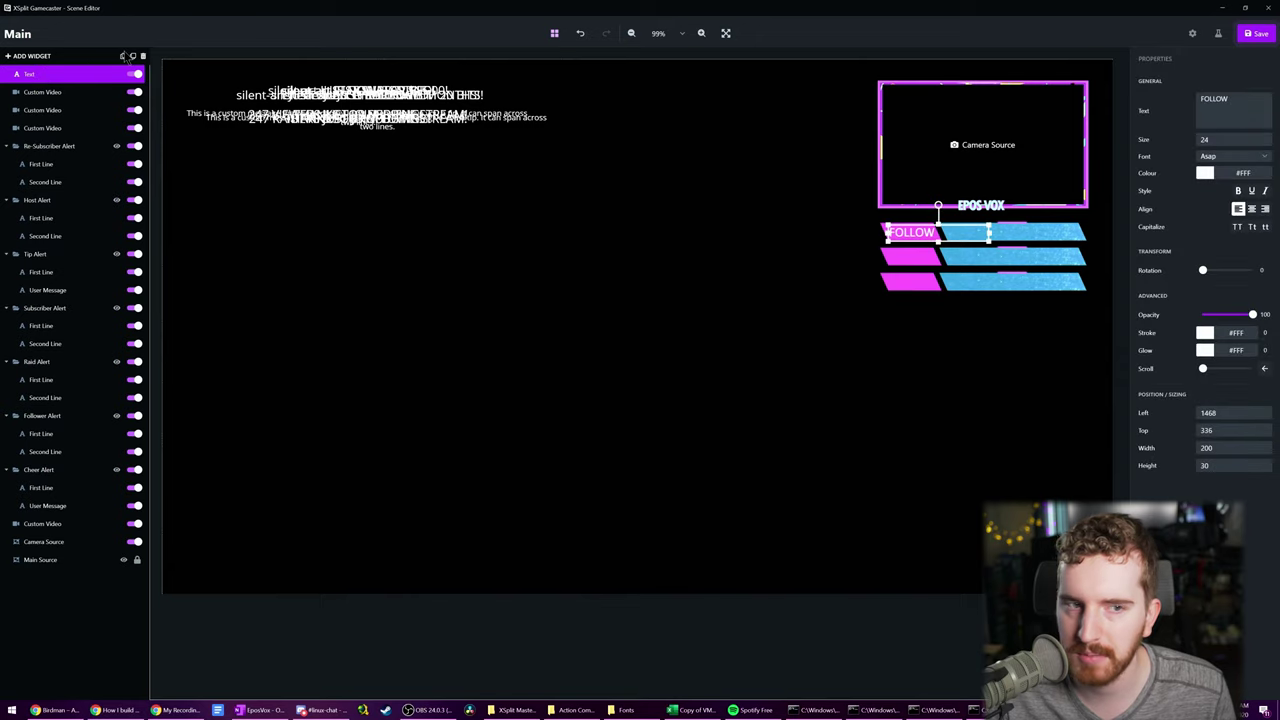
click(133, 57)
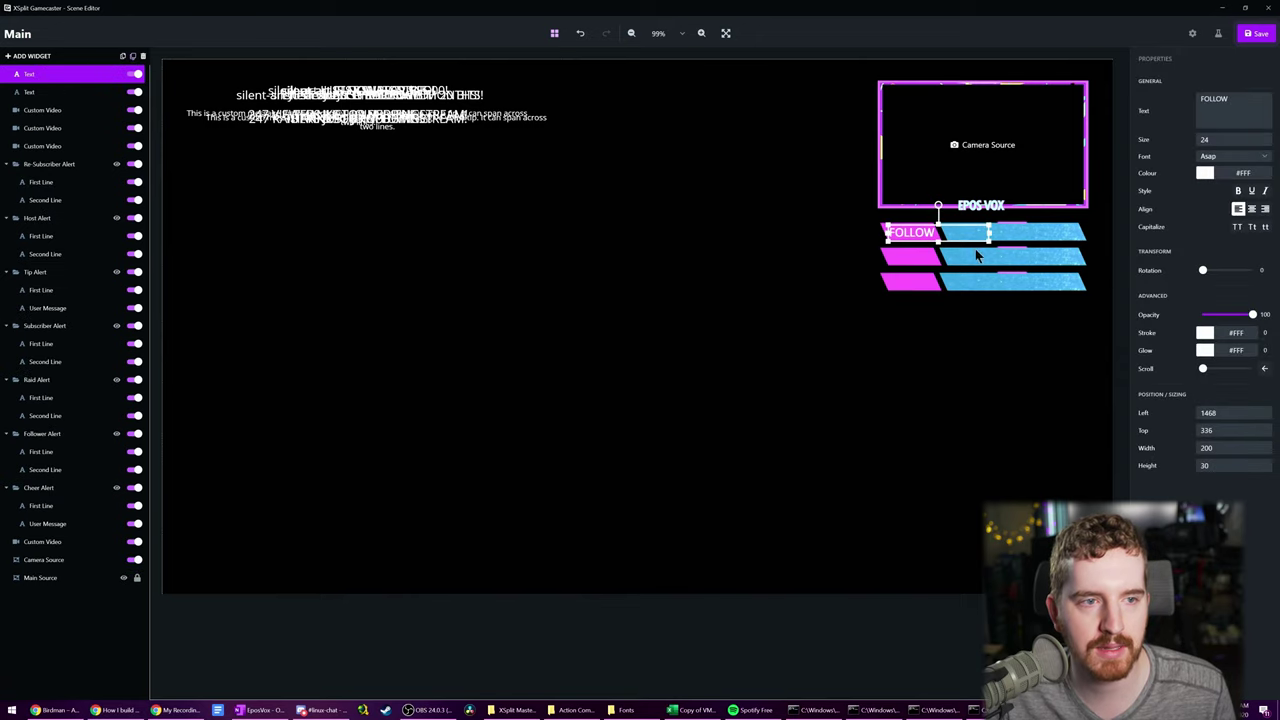
drag(921, 233, 925, 257)
- Change the second panel's label text to SUB and centre it in the pink section, at about 1489, 386
double_click(1223, 116)
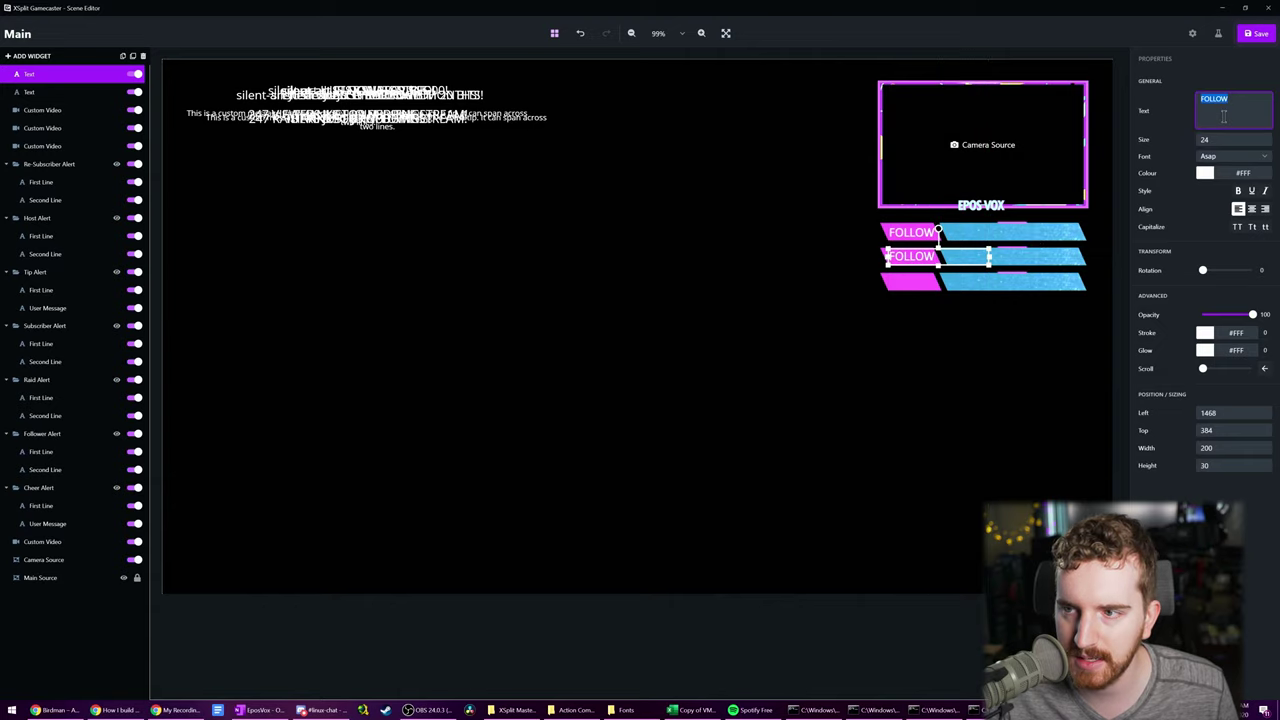
text(SUB)
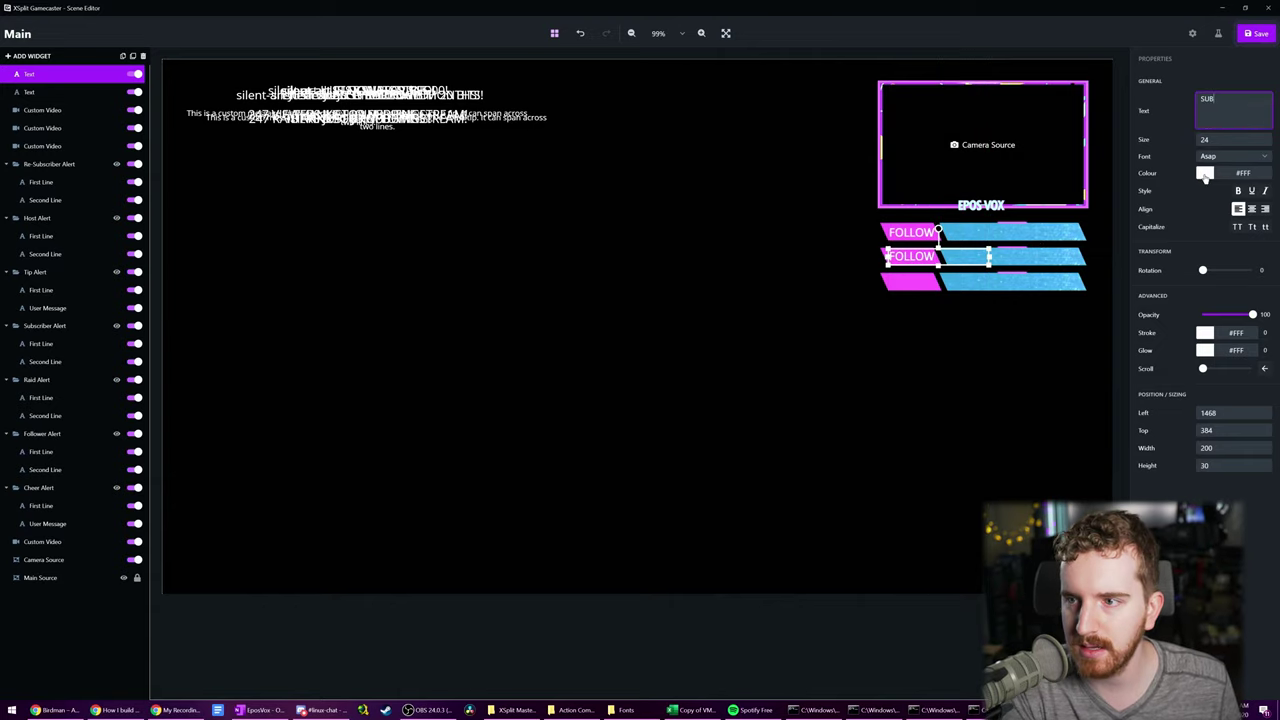
click(938, 246)
drag(918, 256, 928, 257)
click(926, 331)
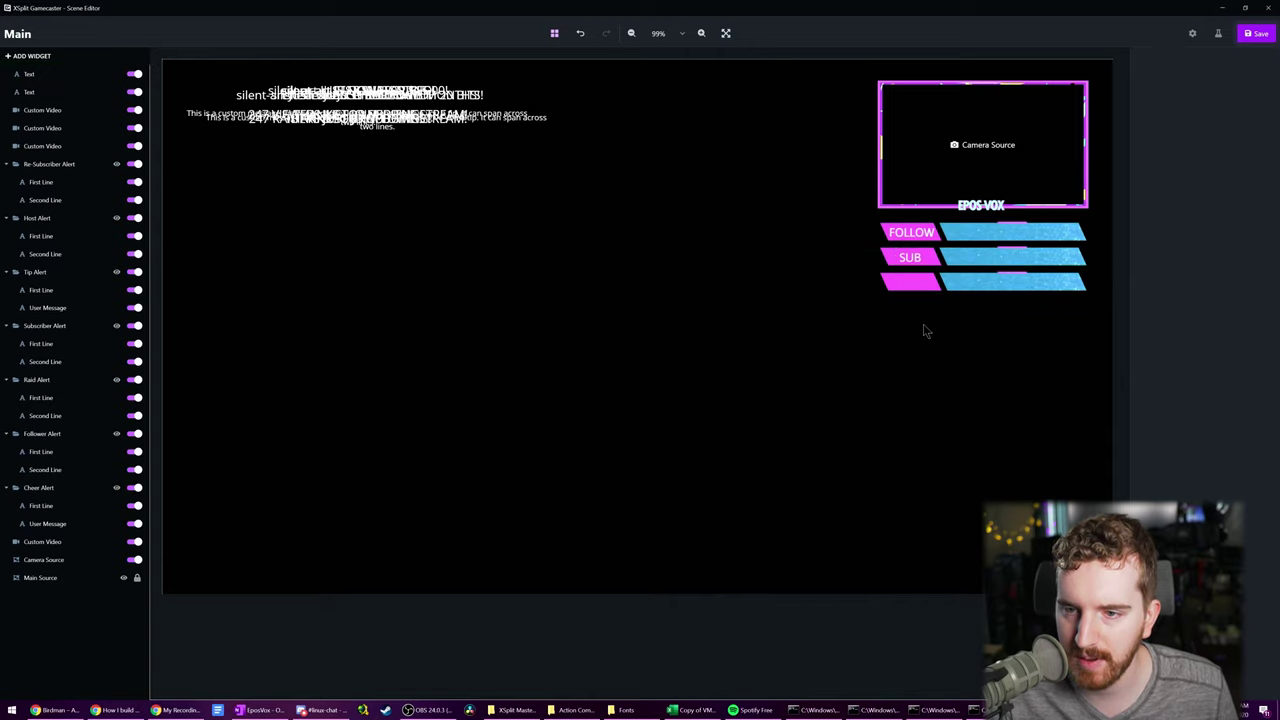
click(914, 260)
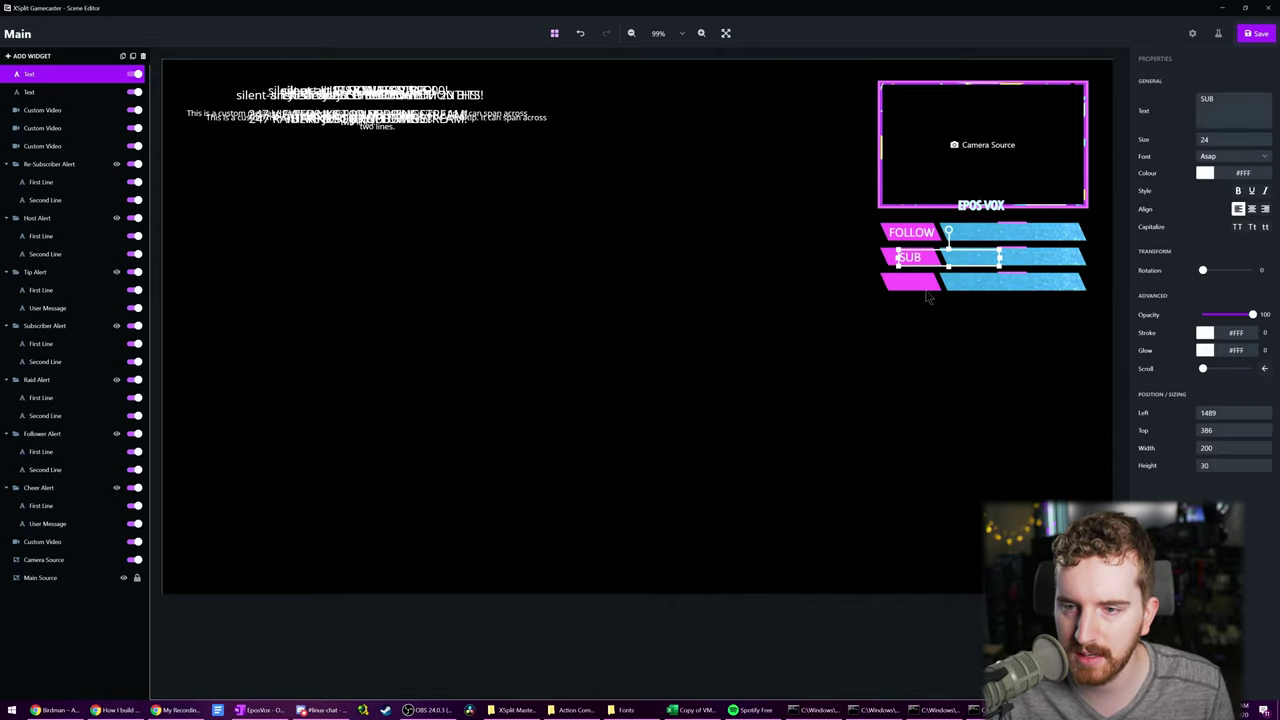
click(914, 358)
- Nudge the FOLLOW text to 335 from the top and place a duplicate over the third panel's pink section, at about 435
click(930, 232)
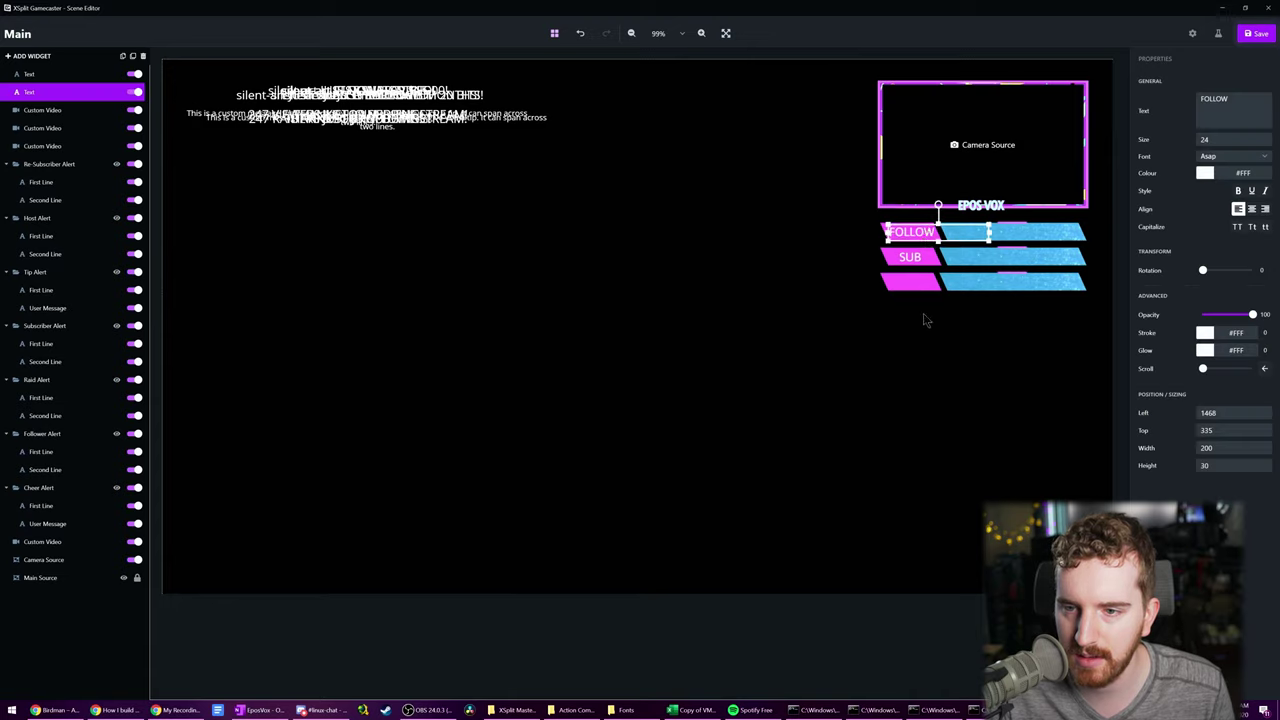
click(942, 432)
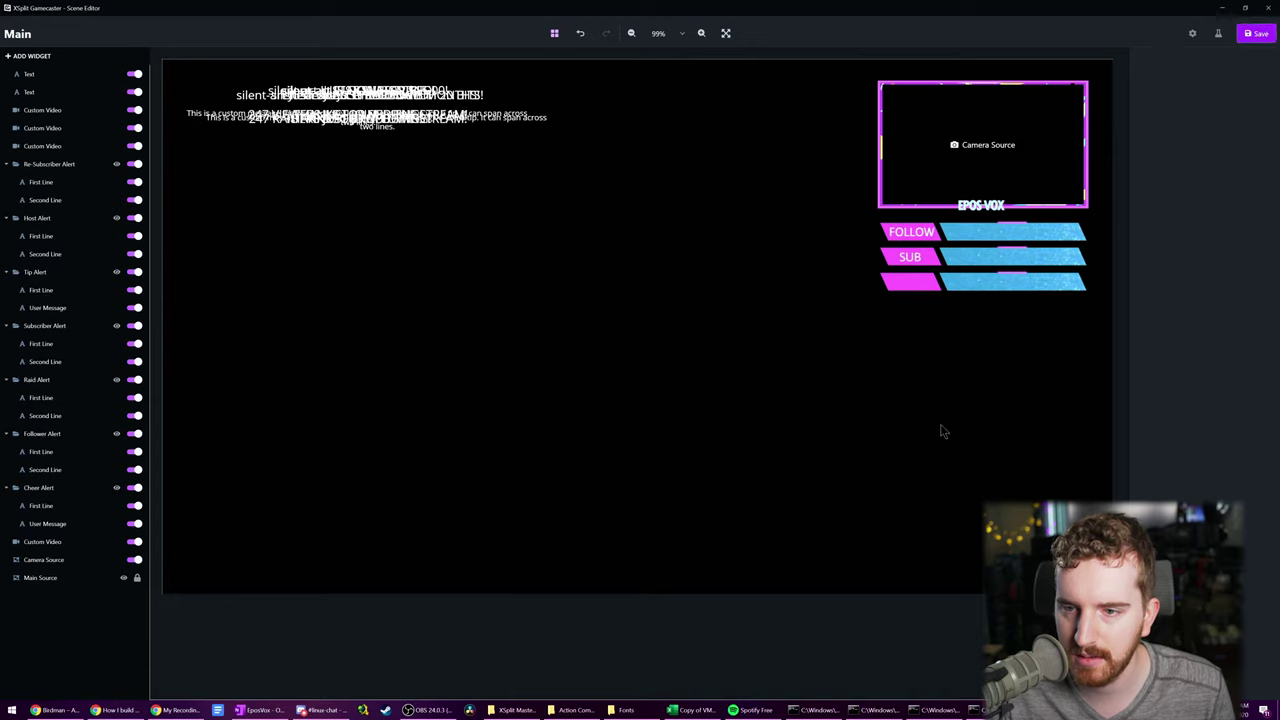
click(90, 74)
click(132, 56)
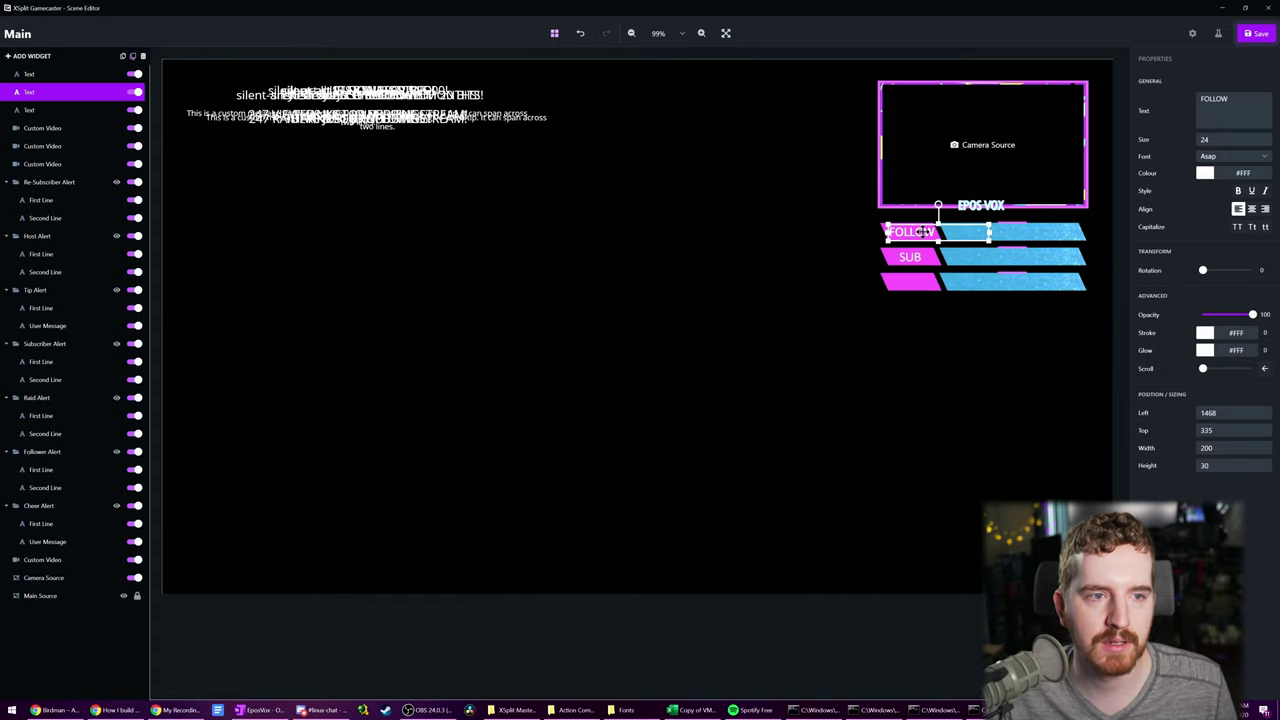
drag(921, 234, 921, 283)
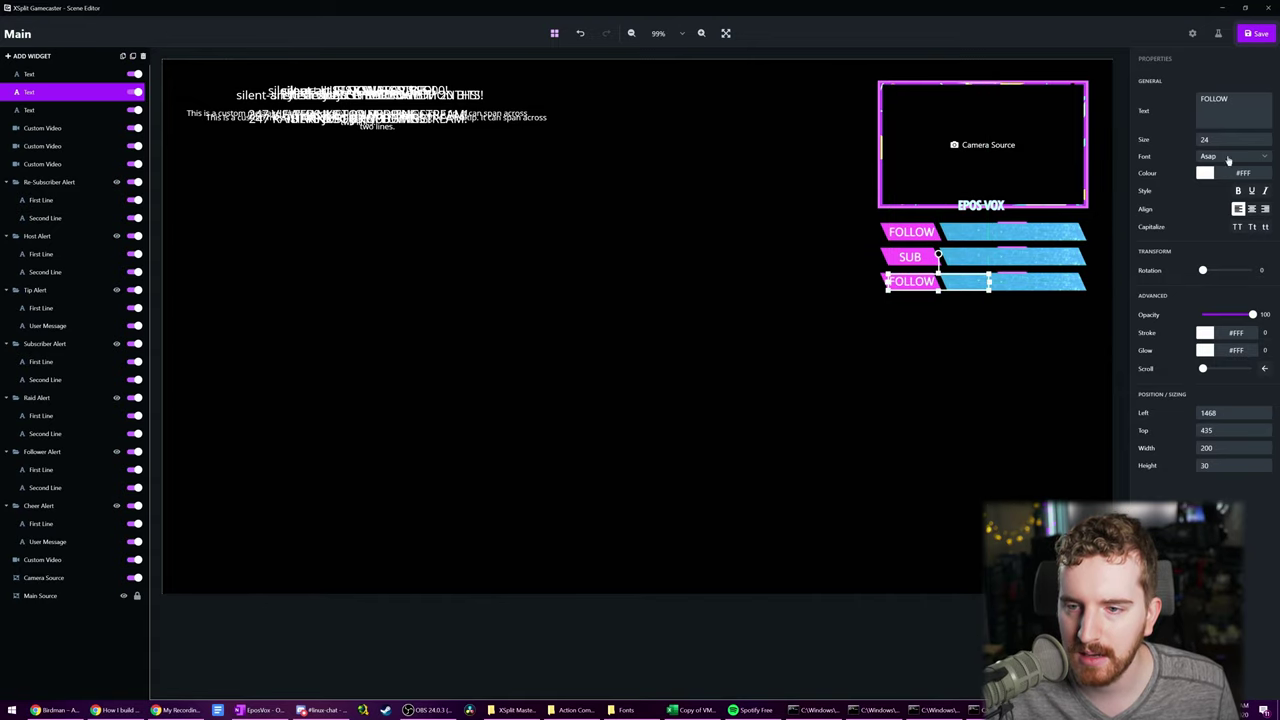
- Change the third panel's label text to CHEER and centre it in the pink section
click(1235, 108)
text(CHEE)
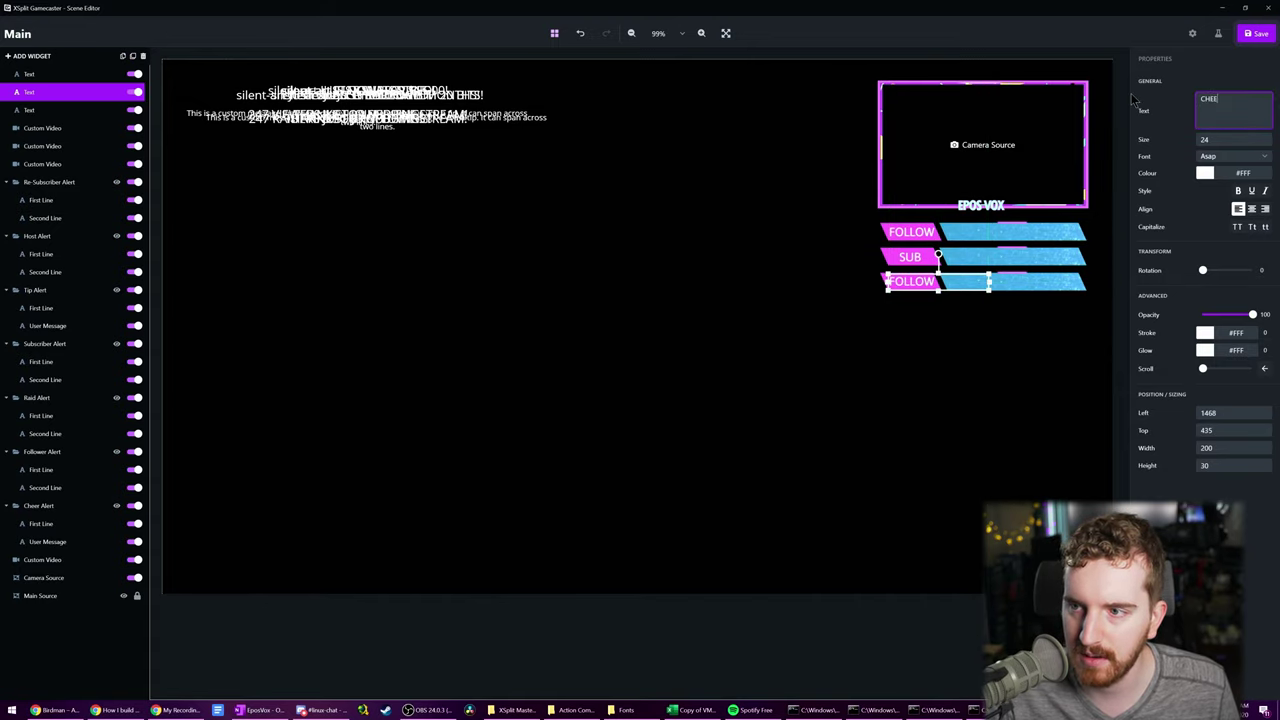
text(R)
click(975, 348)
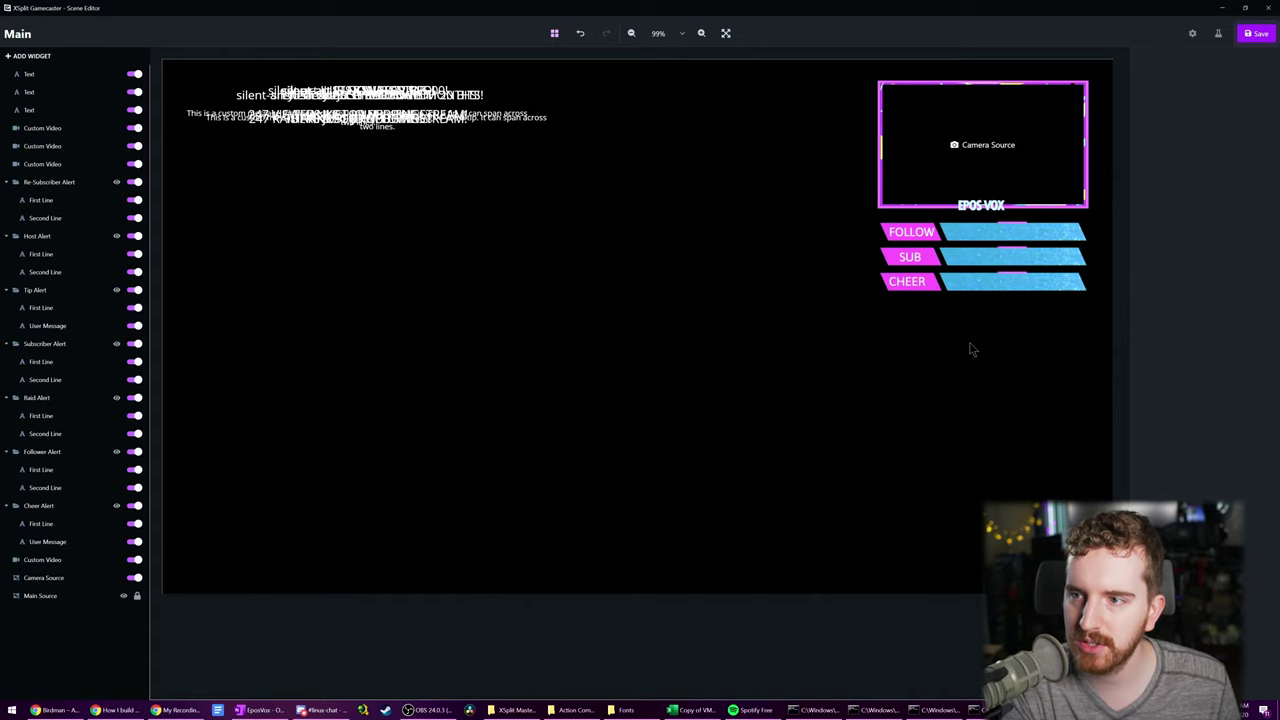
click(908, 284)
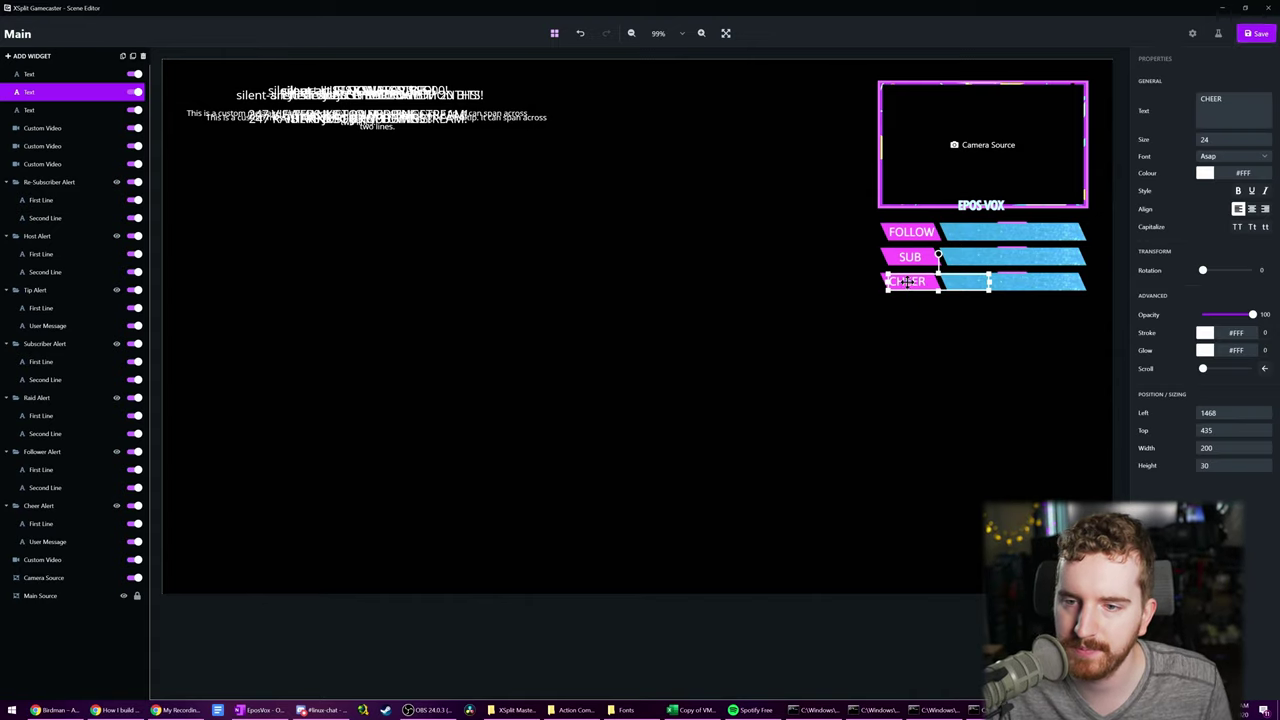
click(933, 369)
- Lock the Camera Source widget in the scene
click(49, 72)
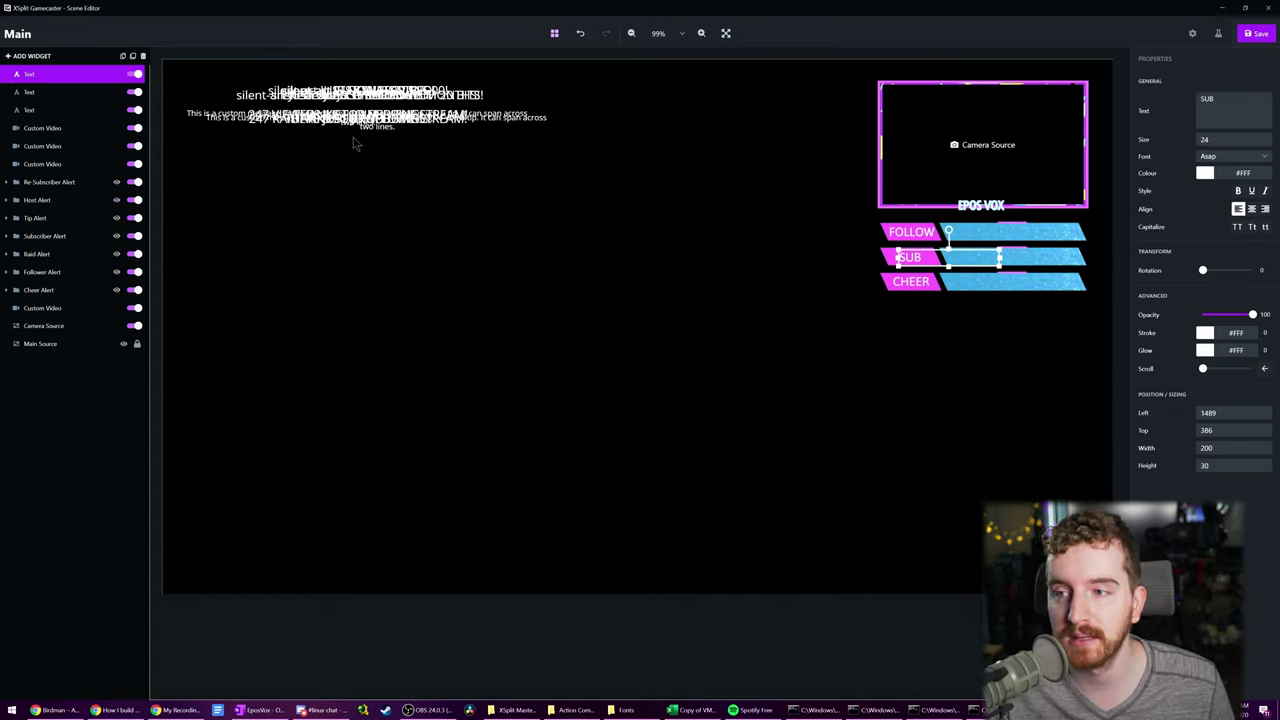
click(74, 330)
right_click(74, 333)
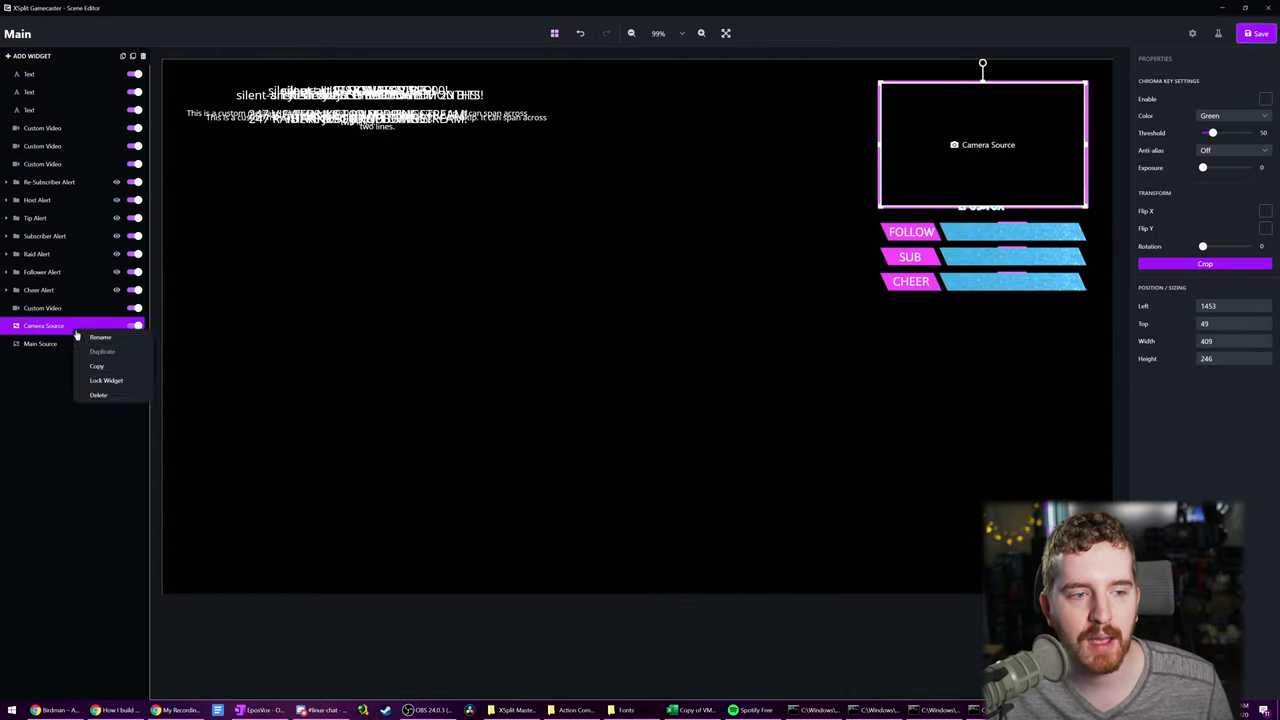
click(111, 385)
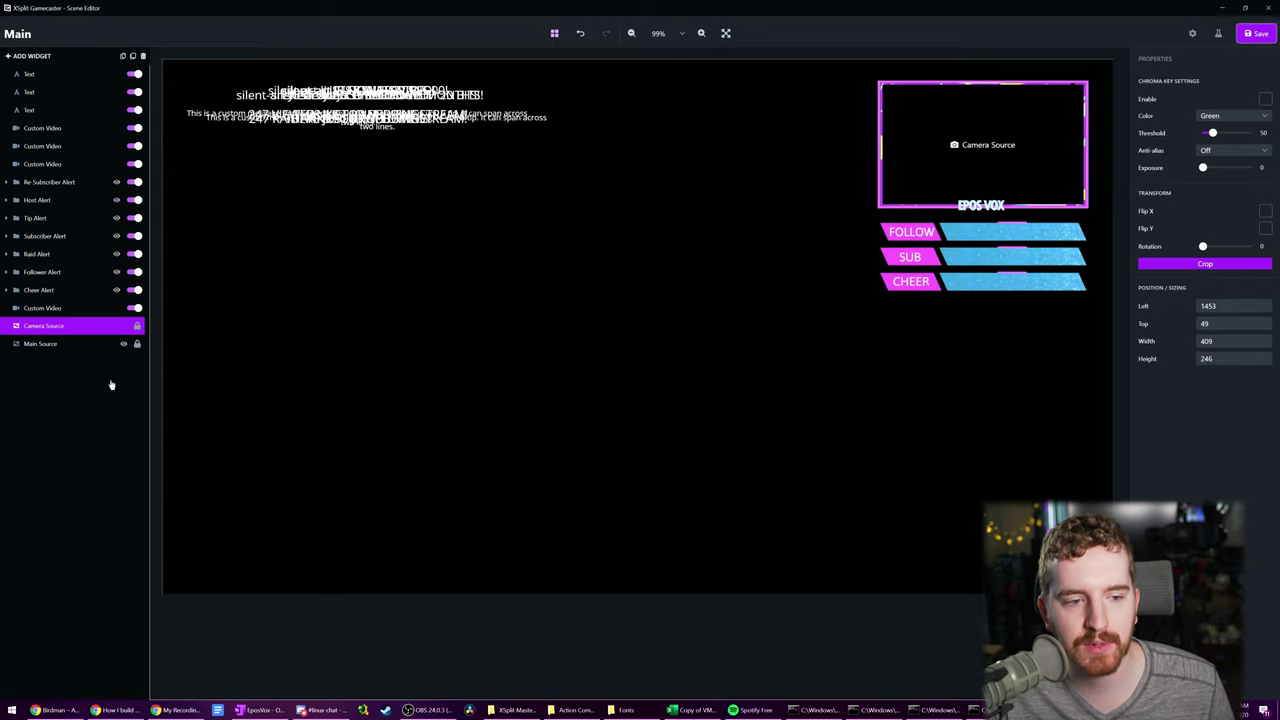
- Lock the custom video widget that frames the webcam and check that it cannot be selected on the canvas
click(958, 172)
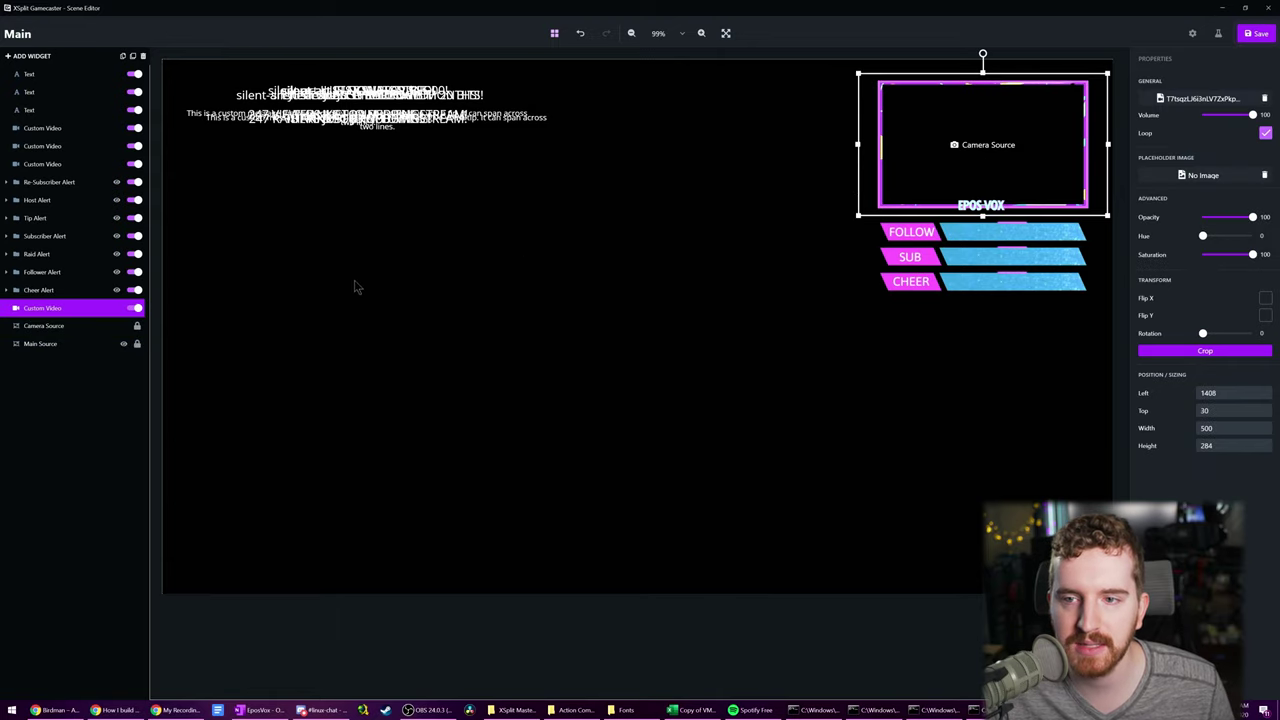
right_click(100, 311)
click(125, 350)
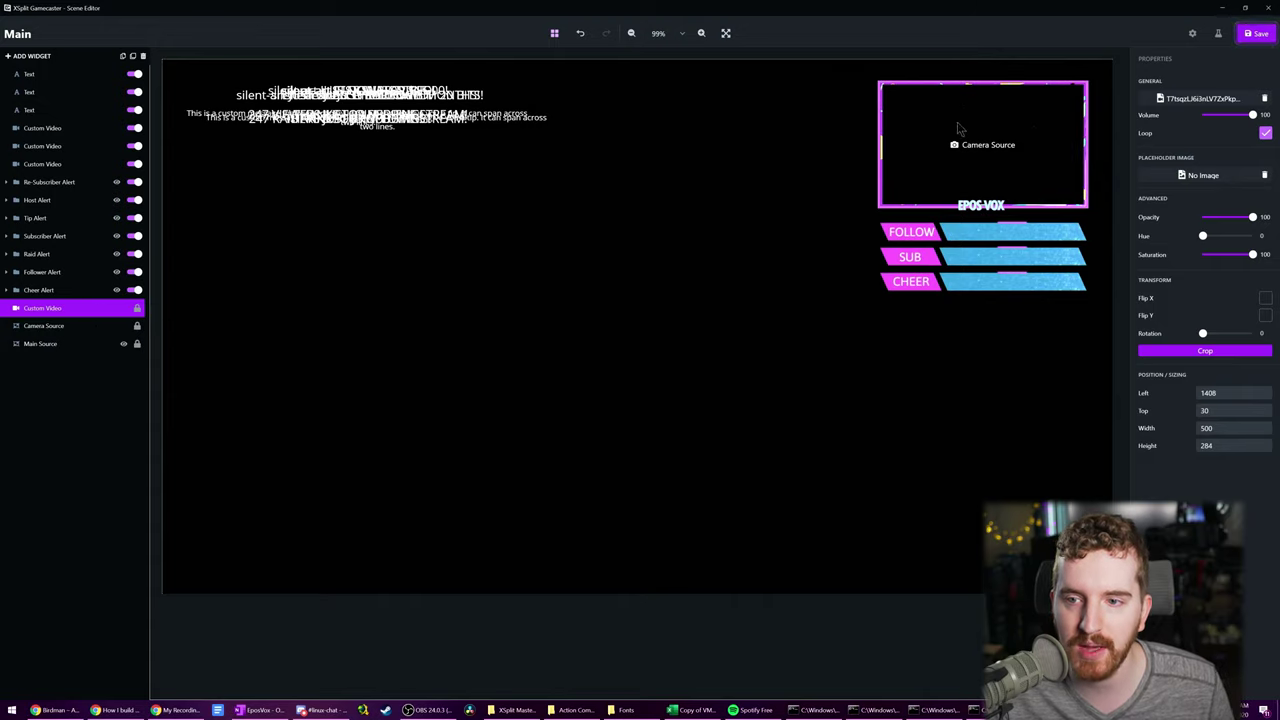
click(898, 121)
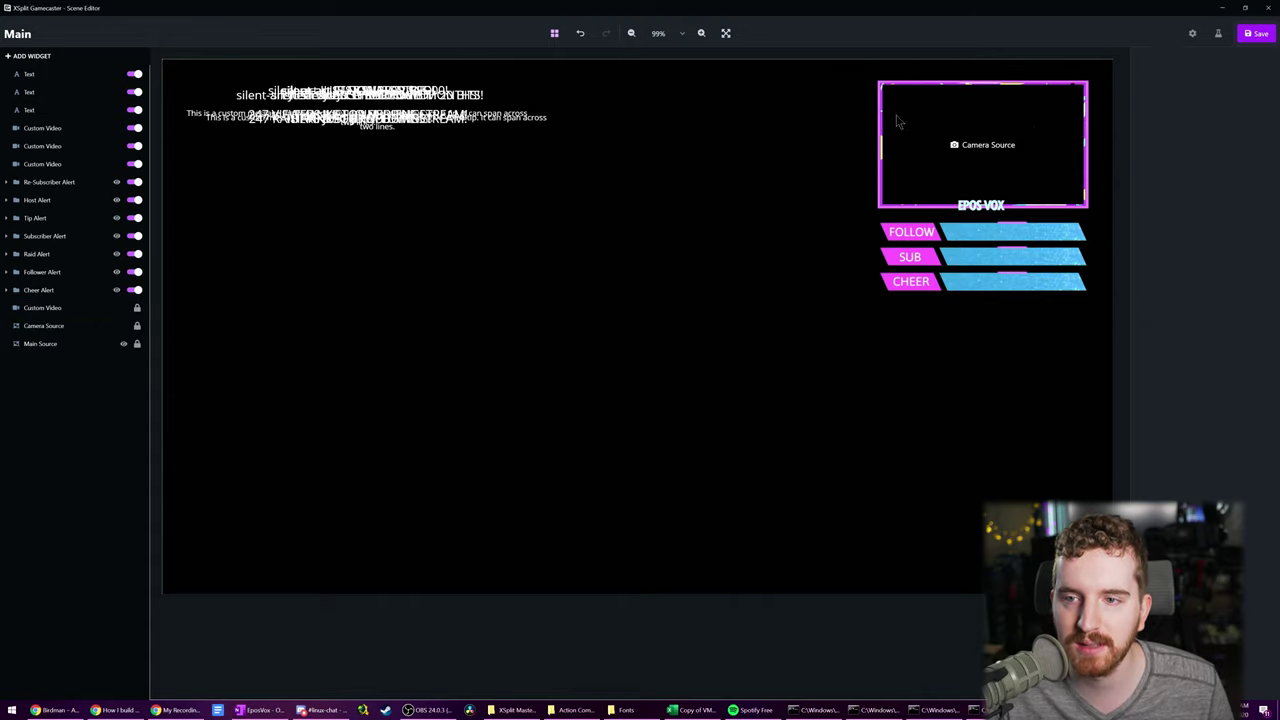
click(63, 325)
click(67, 315)
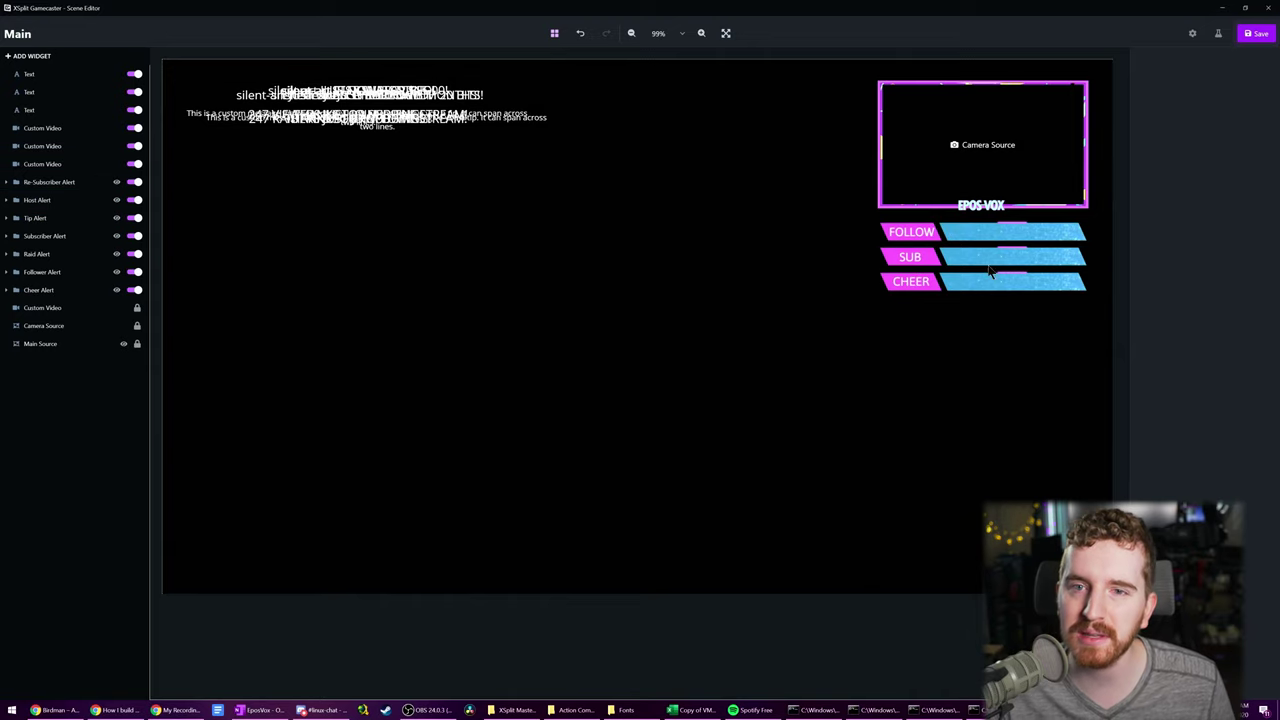
- Add a Cheer Label widget to the scene and place it over the CHEER panel, at about 1378, 439
click(54, 79)
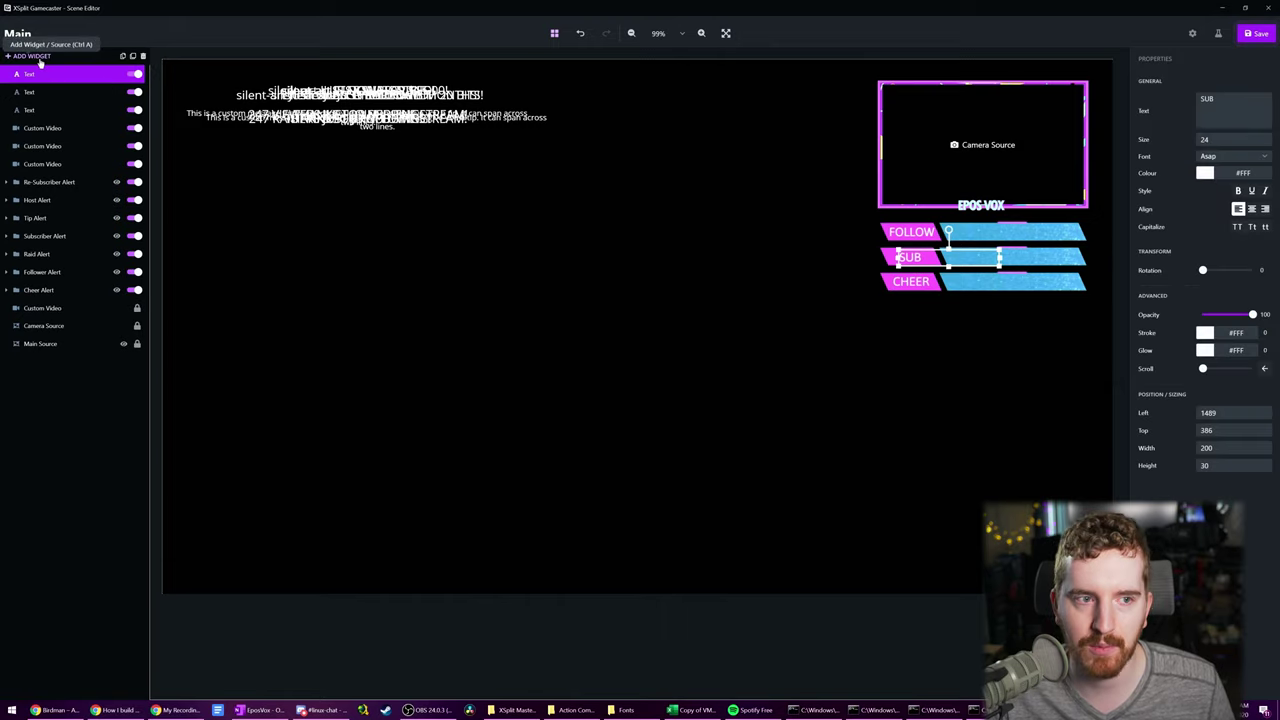
click(38, 56)
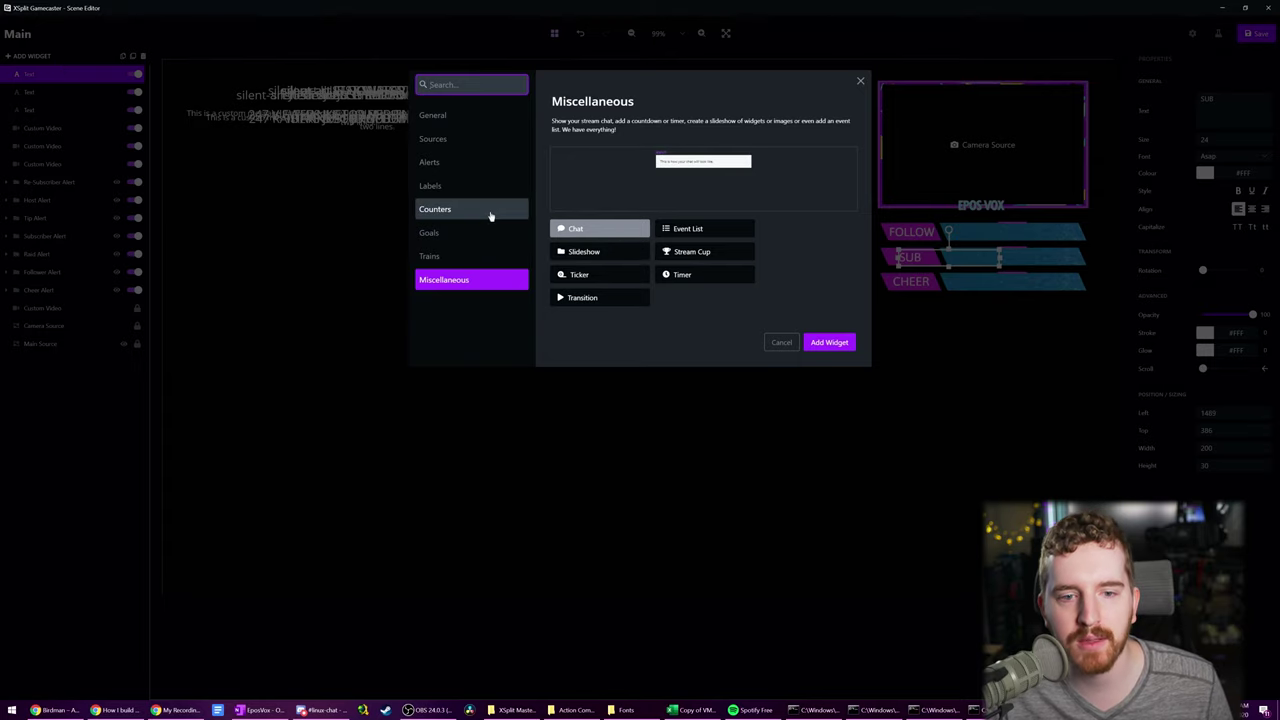
click(474, 185)
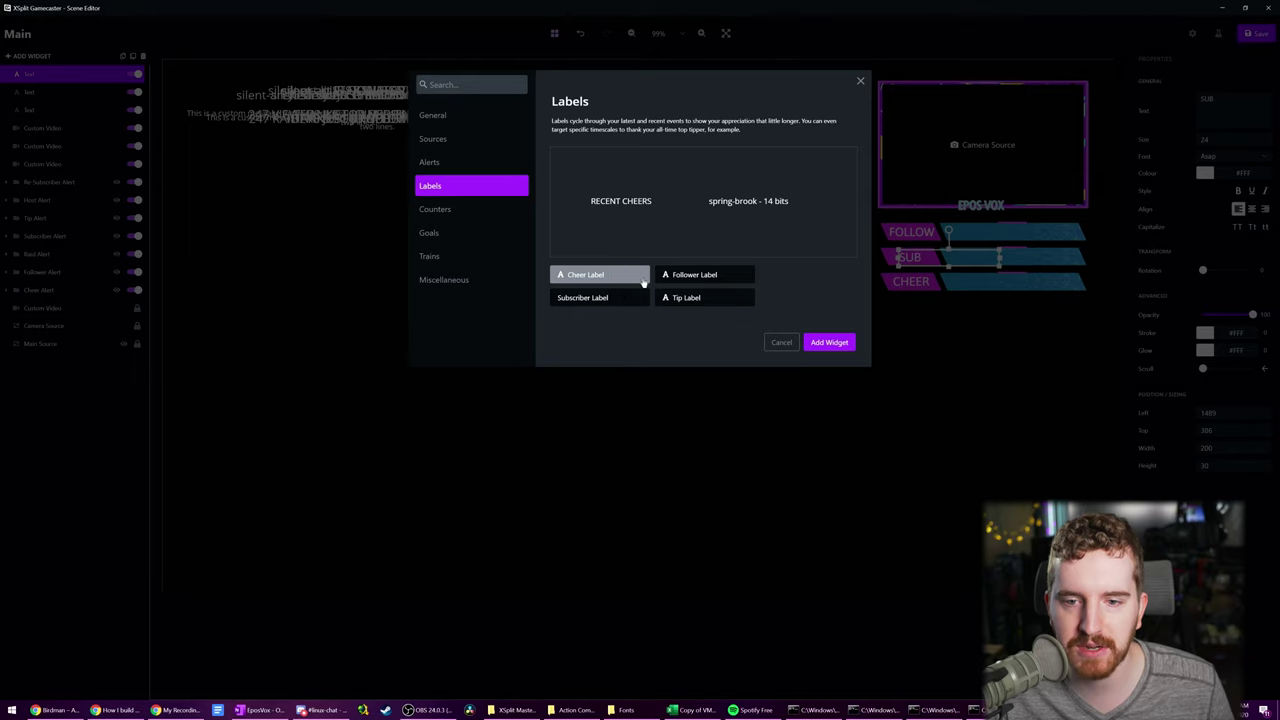
click(828, 342)
drag(348, 88, 1008, 282)
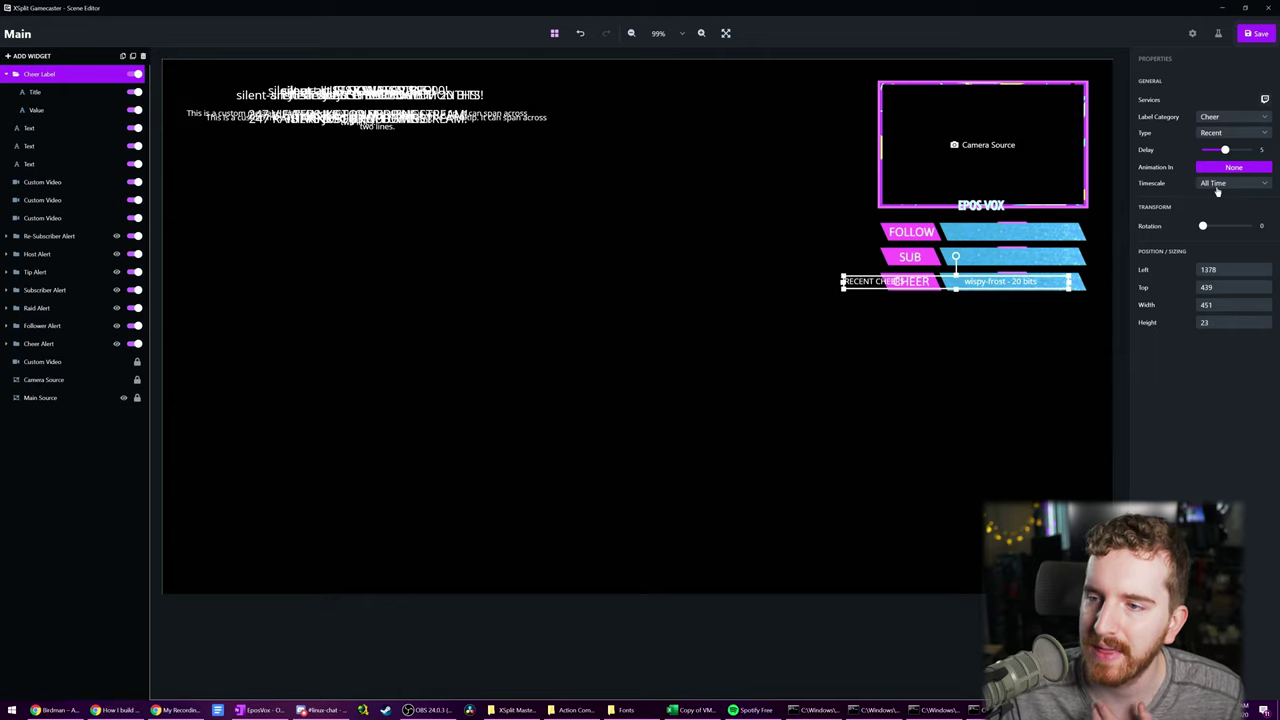
- Move the Cheer Label off the panels onto empty canvas and delete its RECENT CHEERS title text
drag(845, 282, 600, 296)
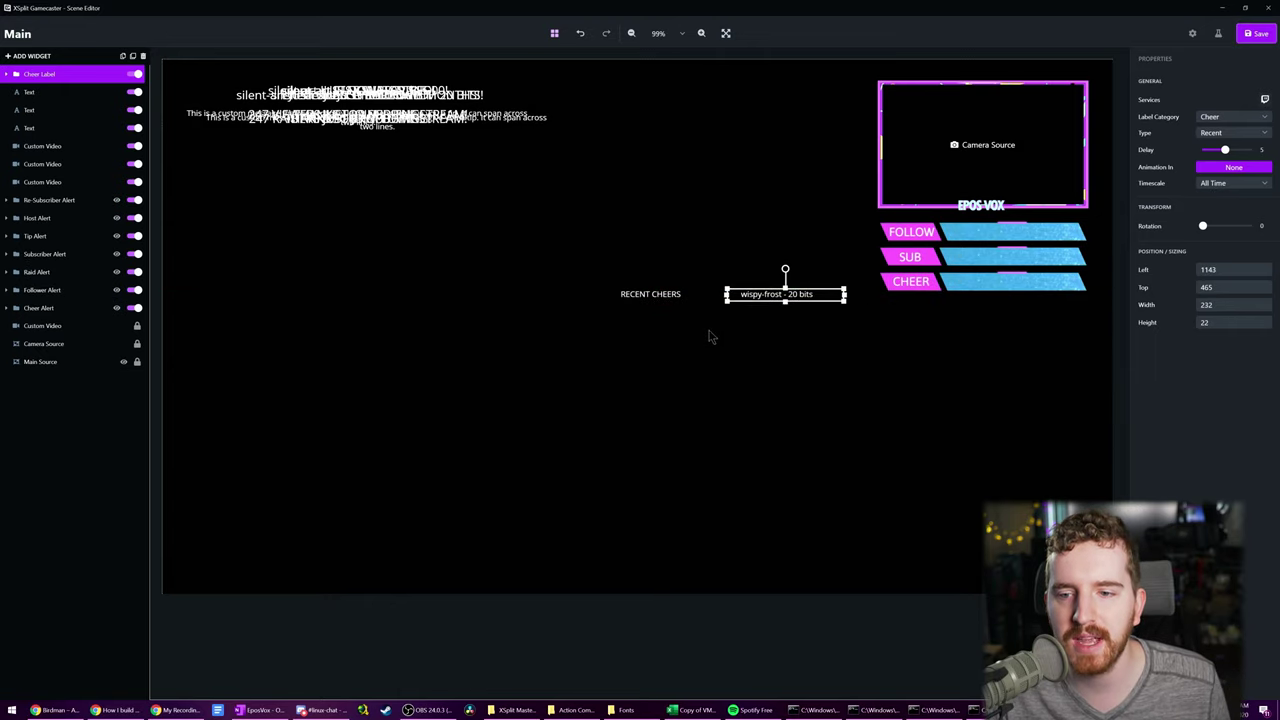
click(783, 311)
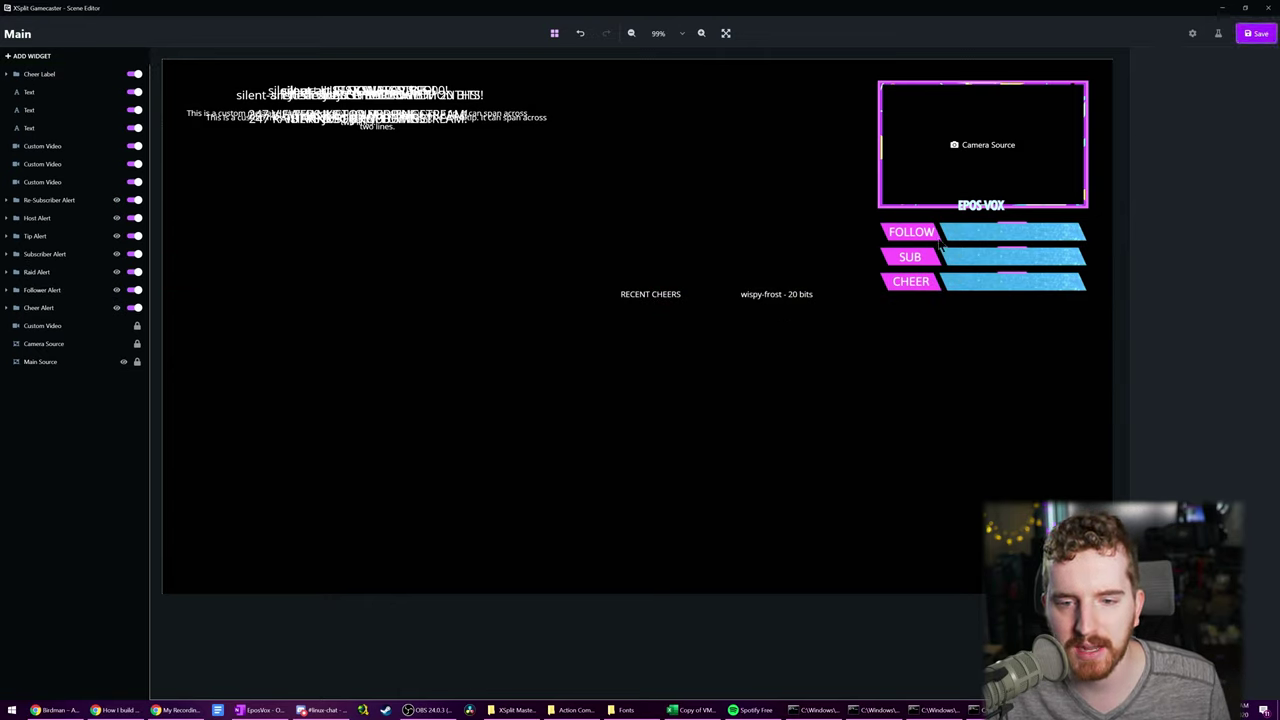
click(75, 91)
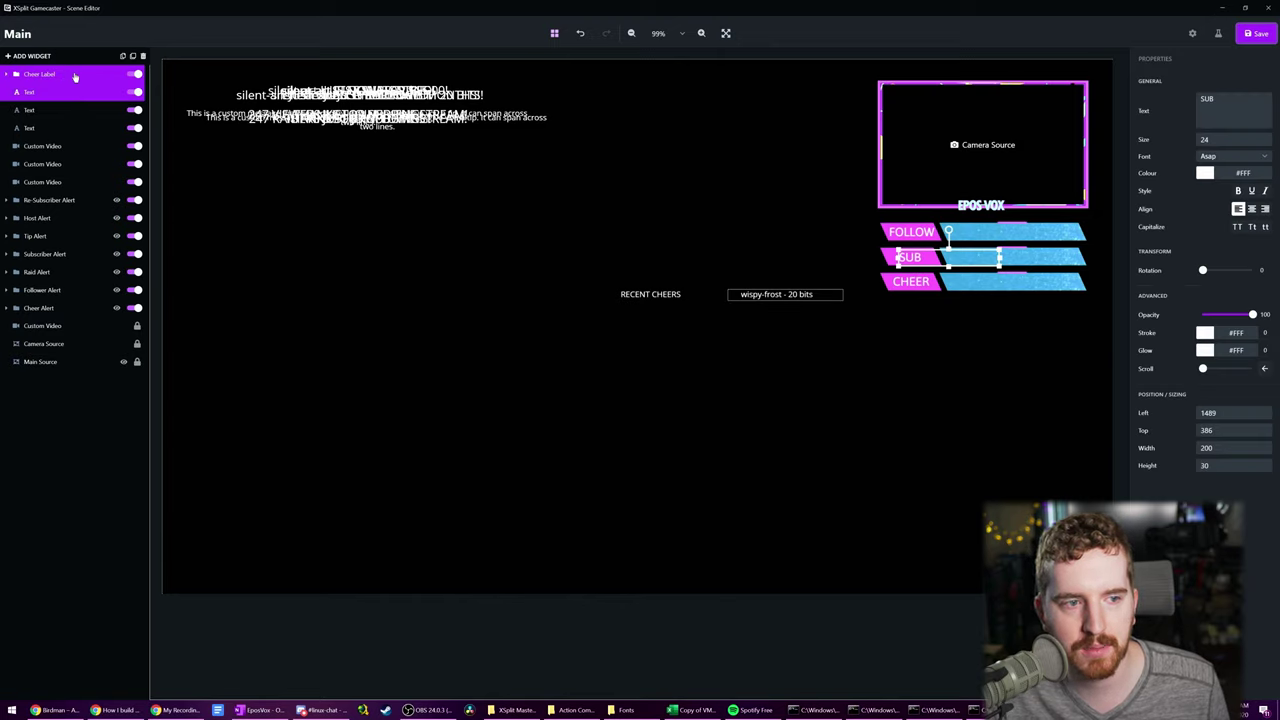
click(11, 77)
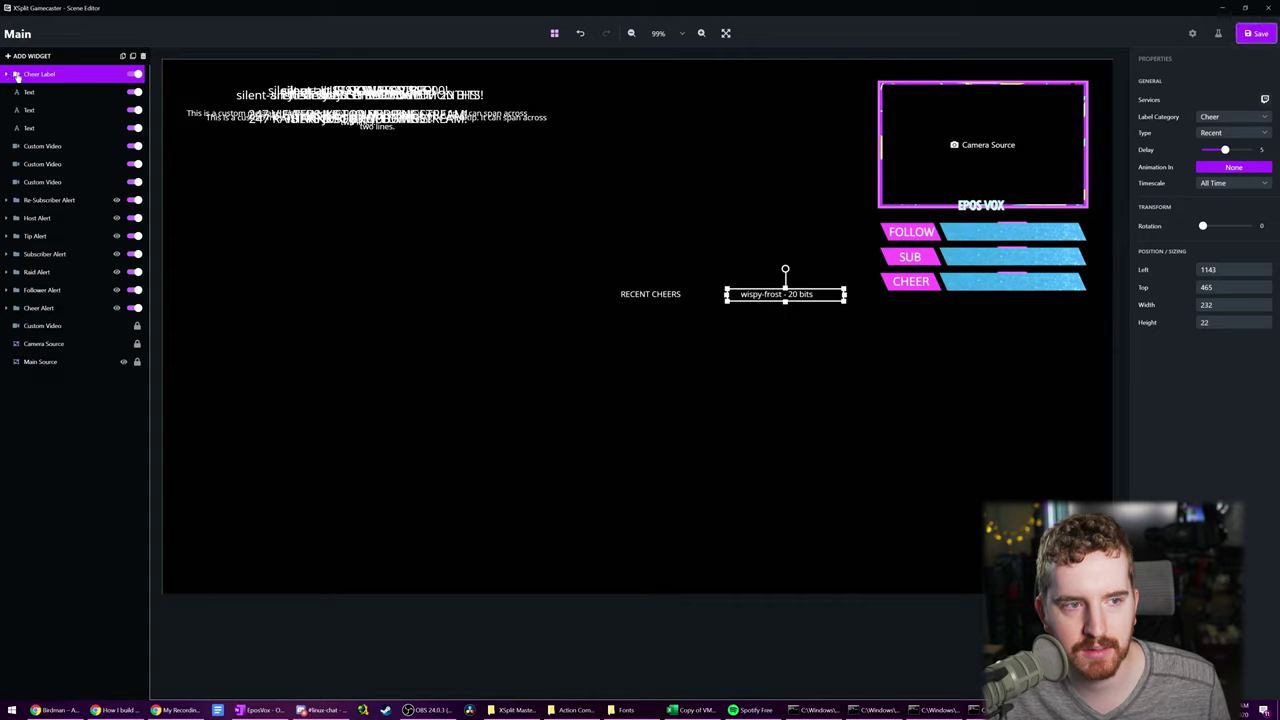
click(649, 292)
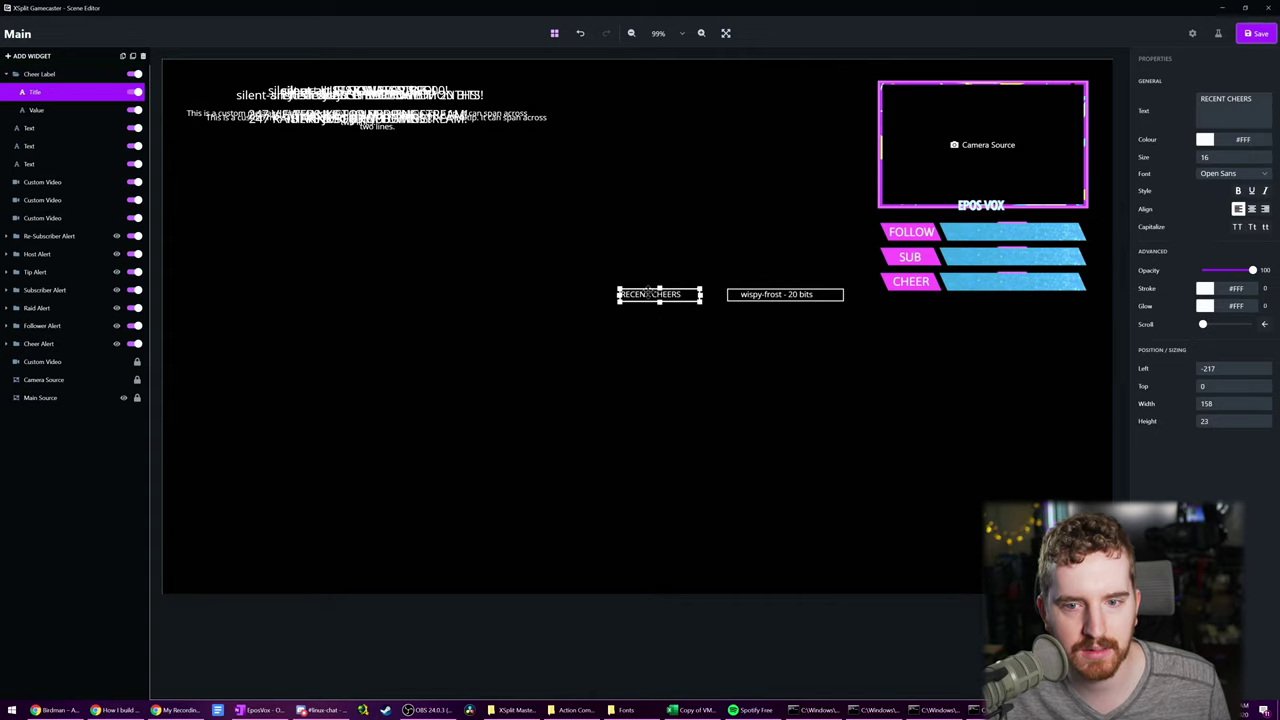
click(769, 298)
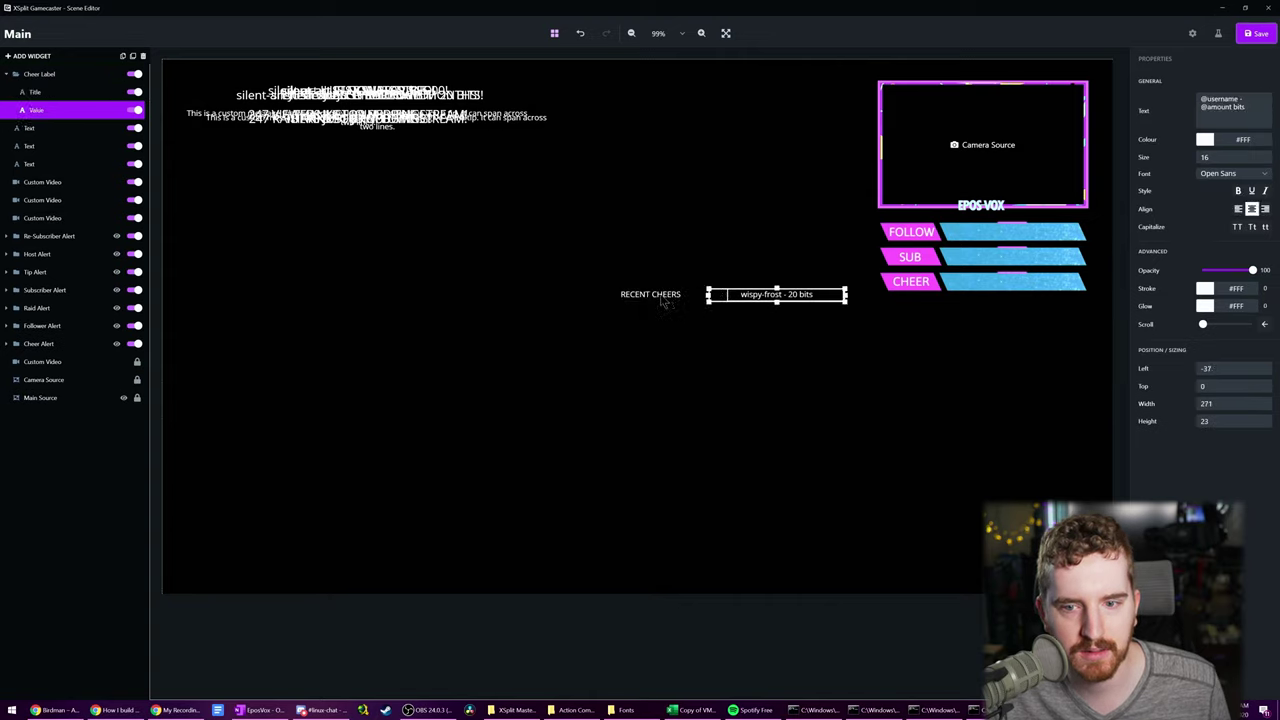
click(665, 300)
key(Delete)
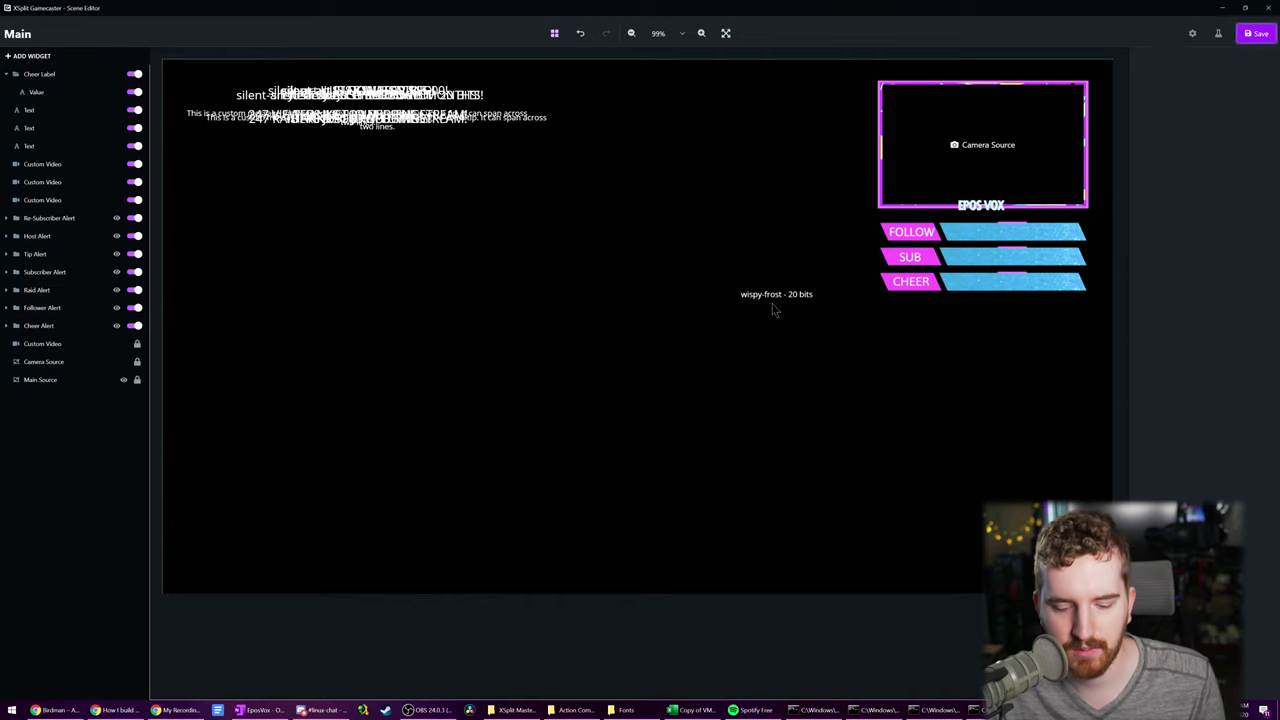
- Place the Cheer Label over the CHEER panel's blue section and resize its value text to about 295 × 29
click(776, 297)
drag(791, 293, 1050, 283)
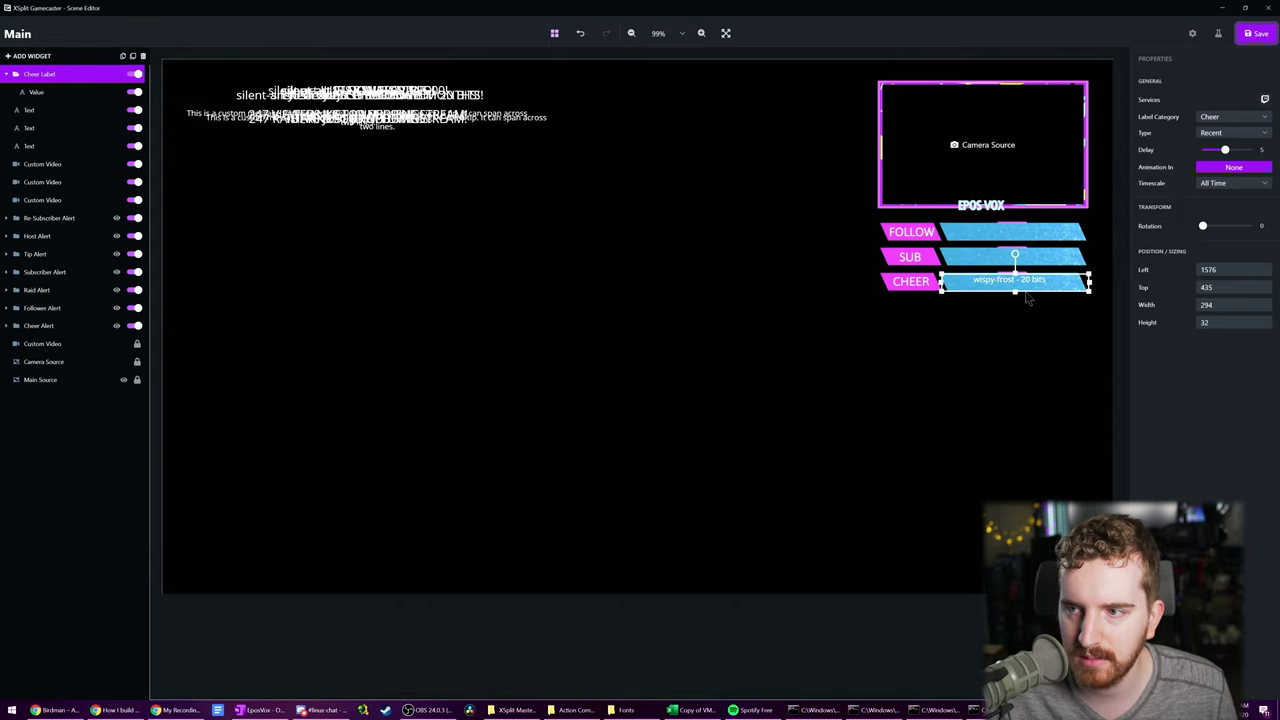
click(941, 290)
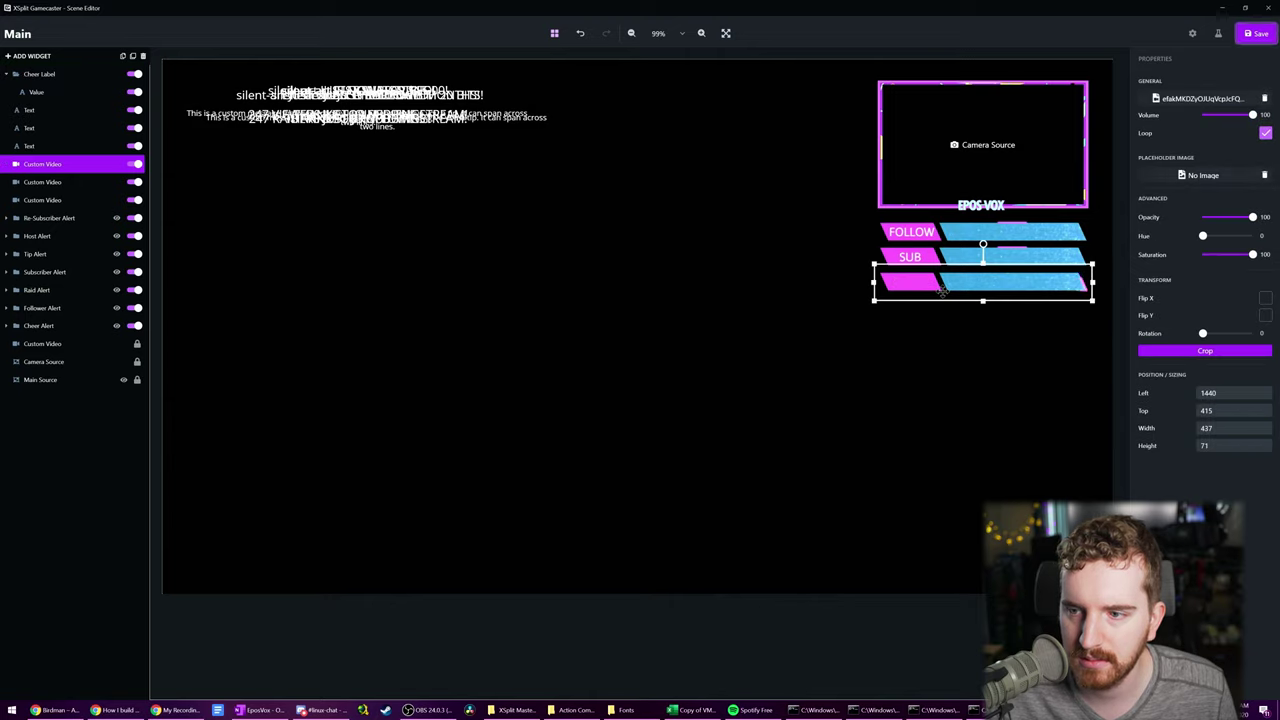
click(730, 340)
click(36, 91)
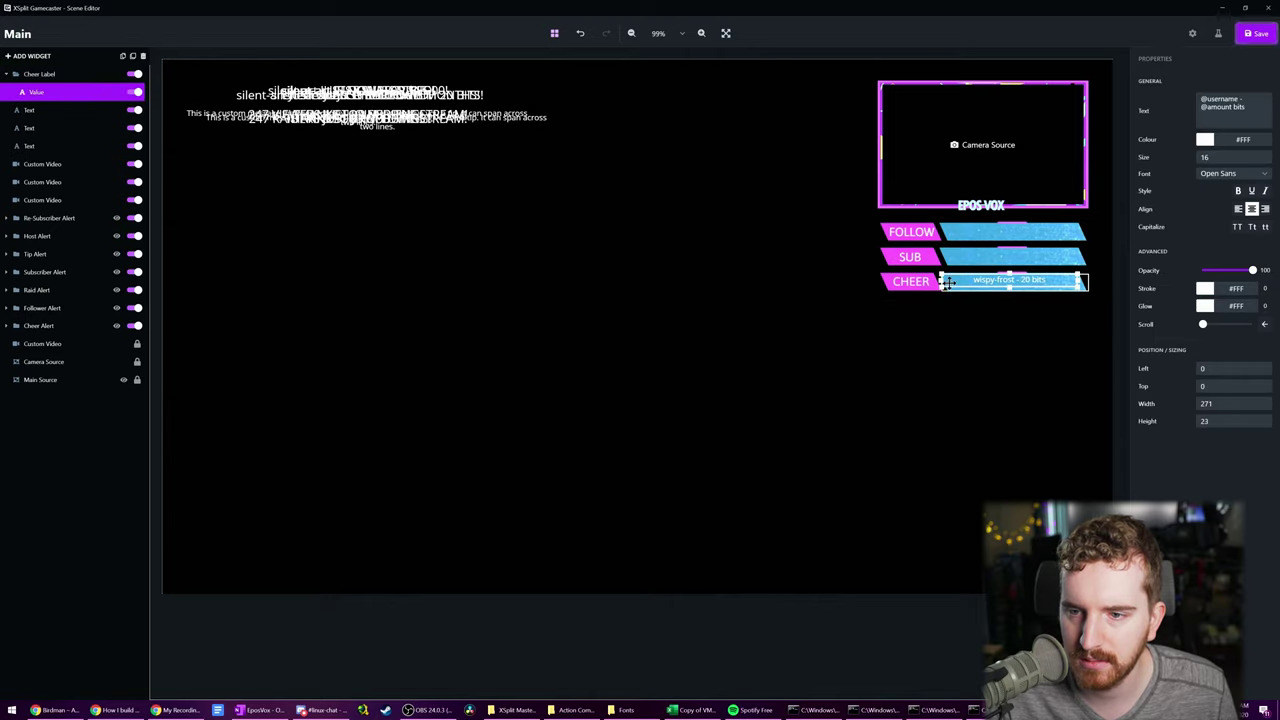
drag(941, 286, 1001, 283)
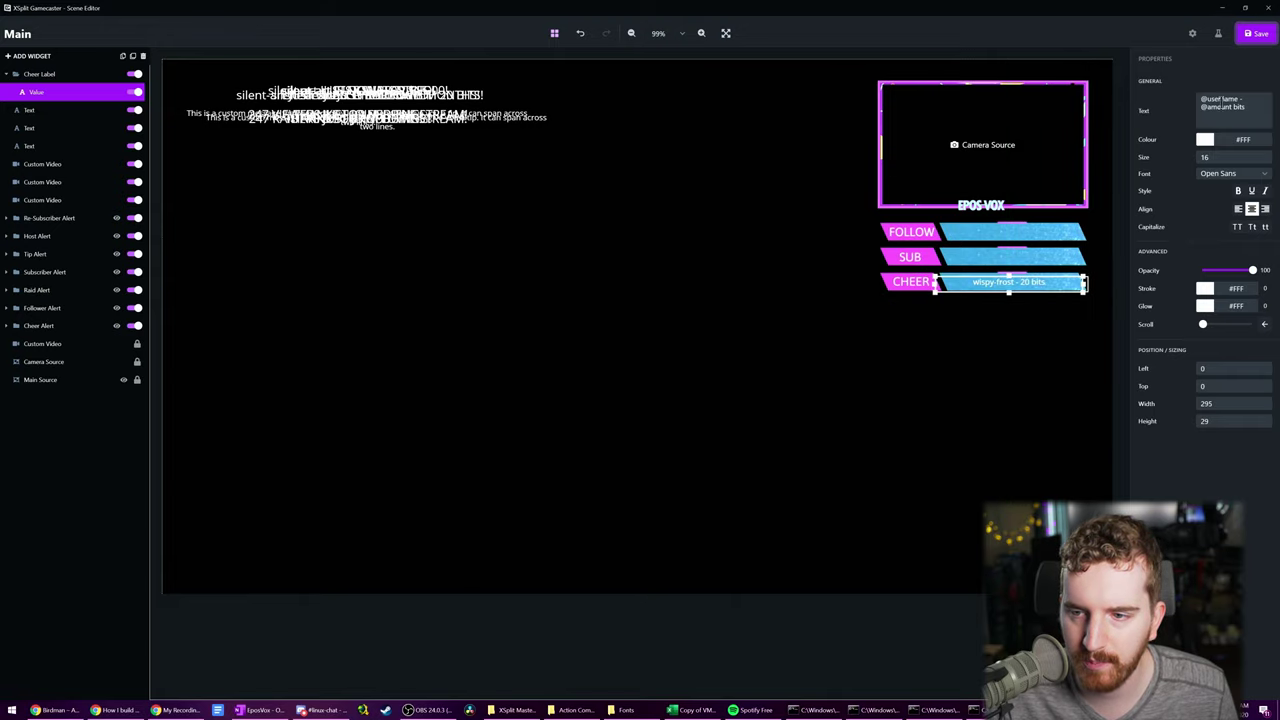
- Set the cheer value text to the Asap font at size 24 and centre it in the blue section
click(1227, 175)
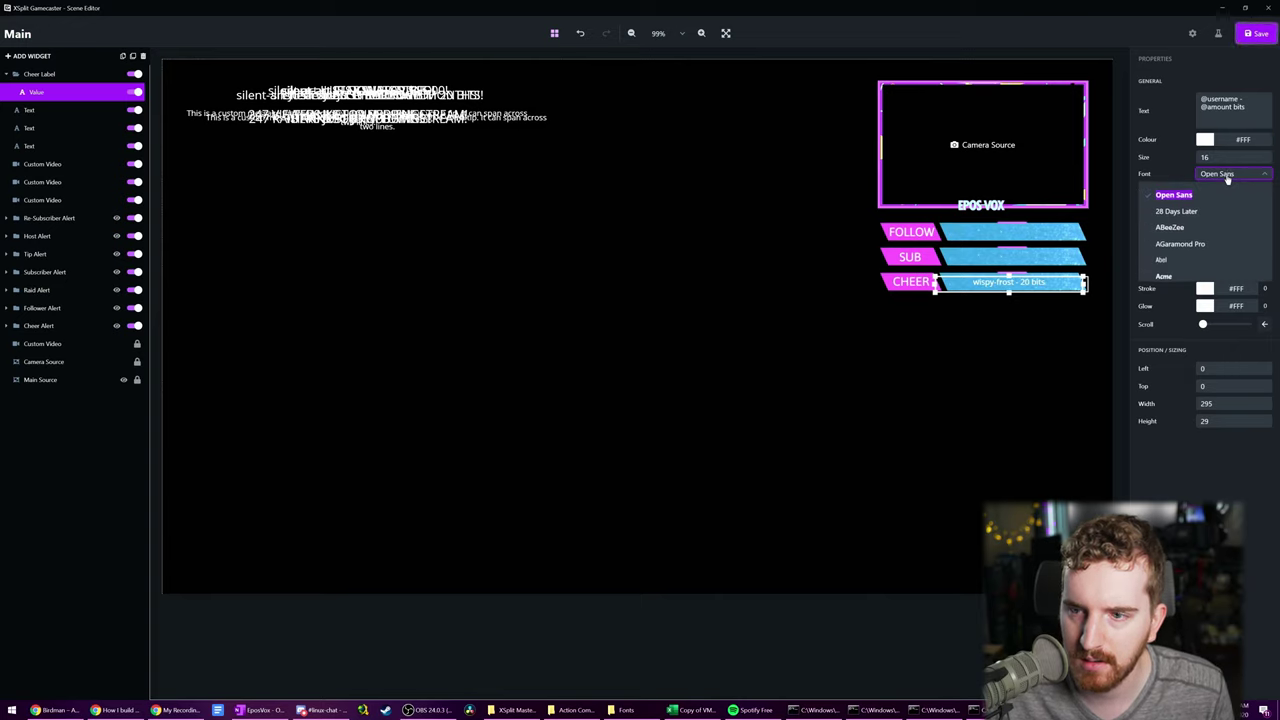
scroll(1203, 254, down, 5)
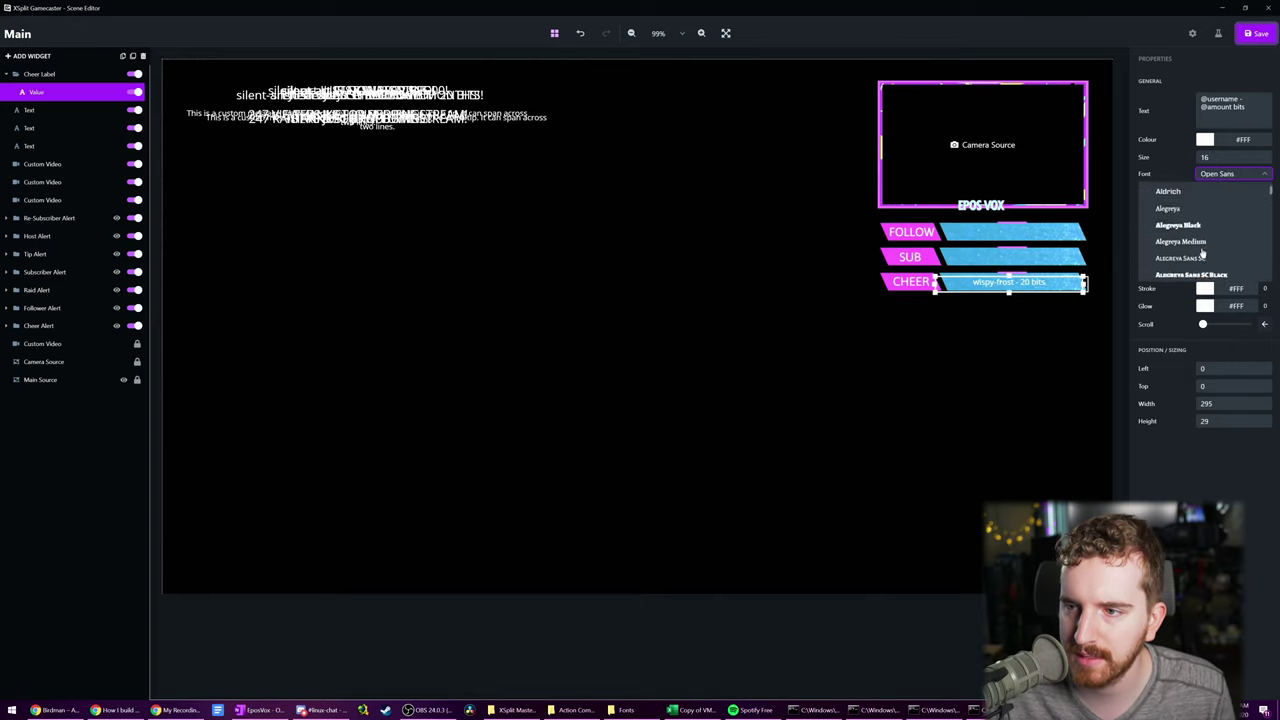
scroll(1203, 254, down, 6)
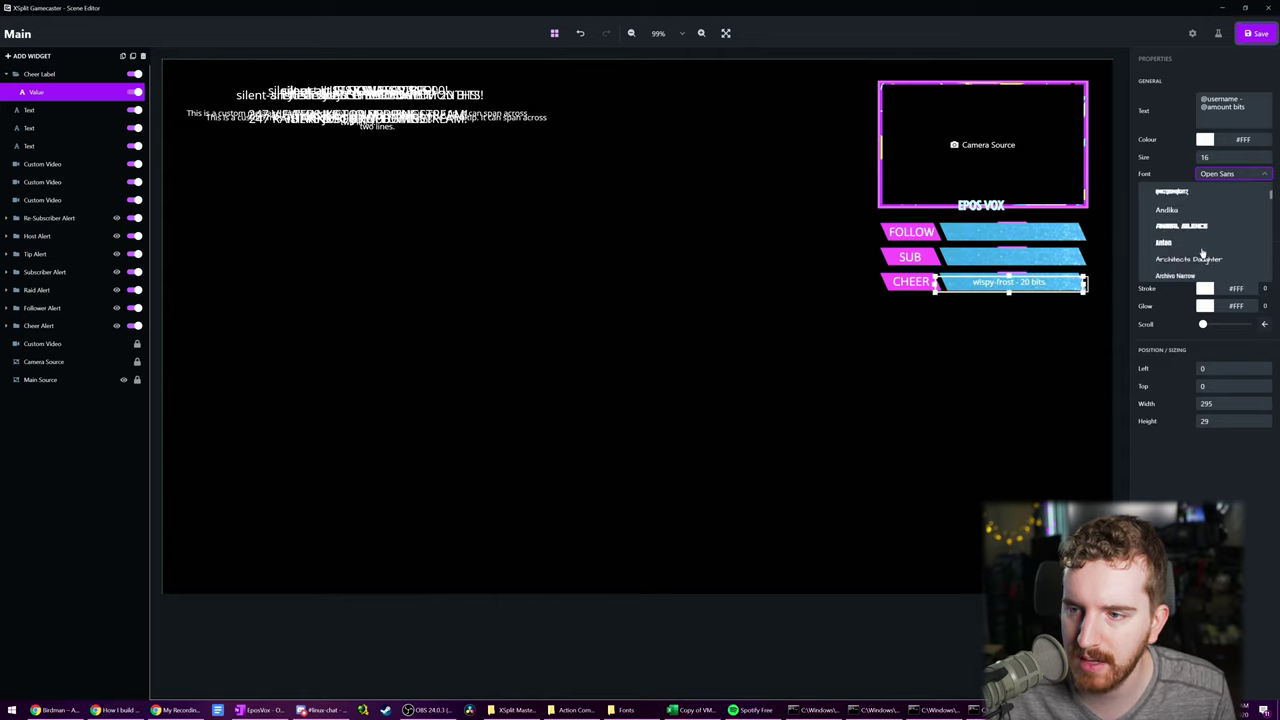
scroll(1203, 254, down, 5)
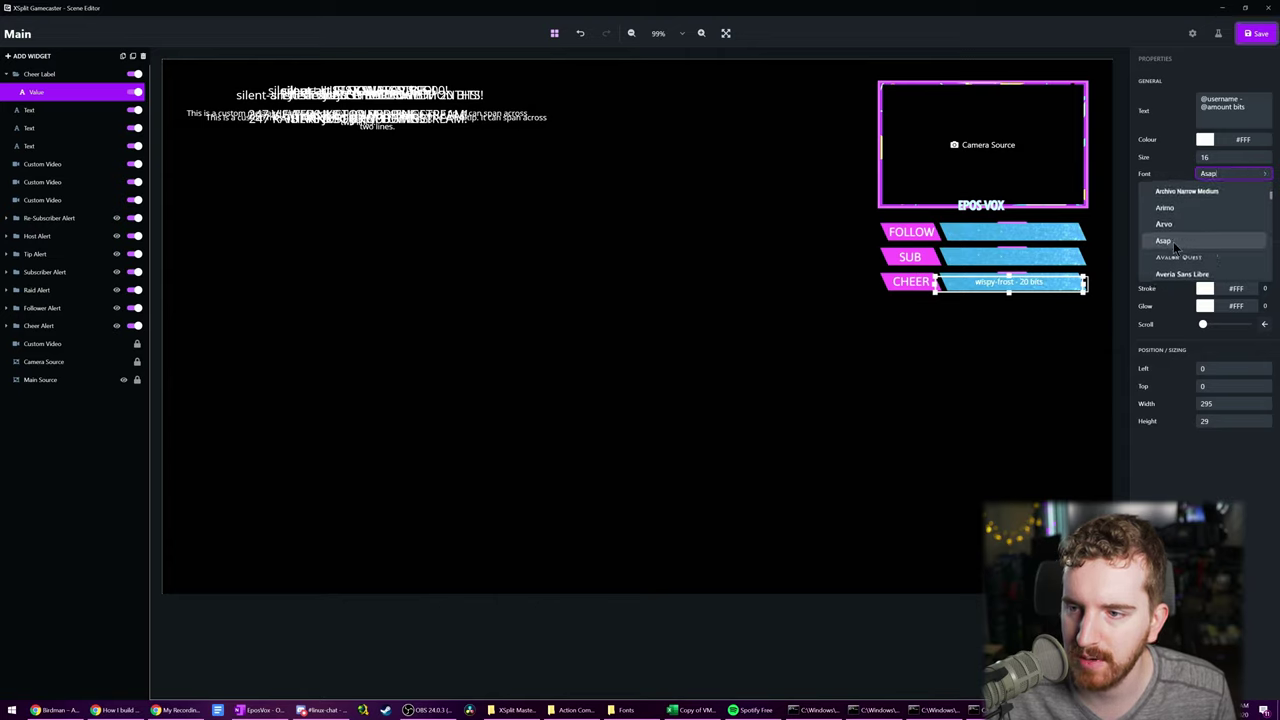
click(1175, 244)
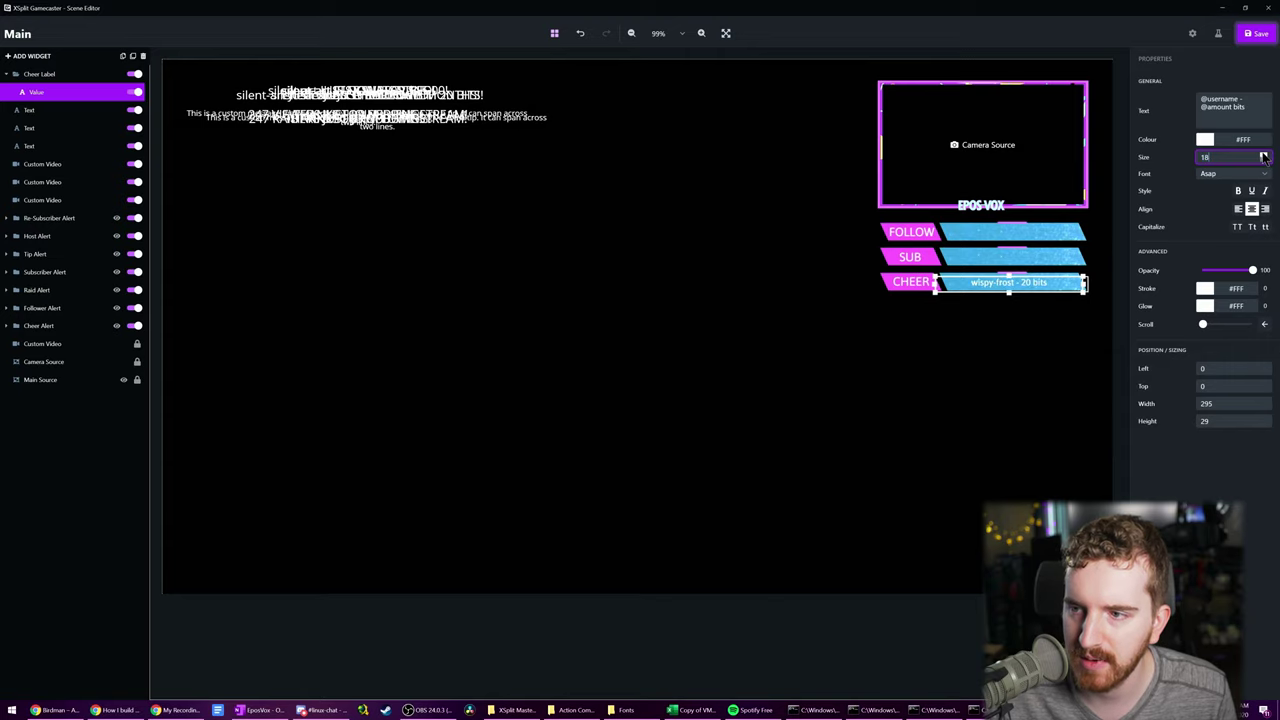
click(1196, 157)
text(24)
drag(1051, 288, 1054, 283)
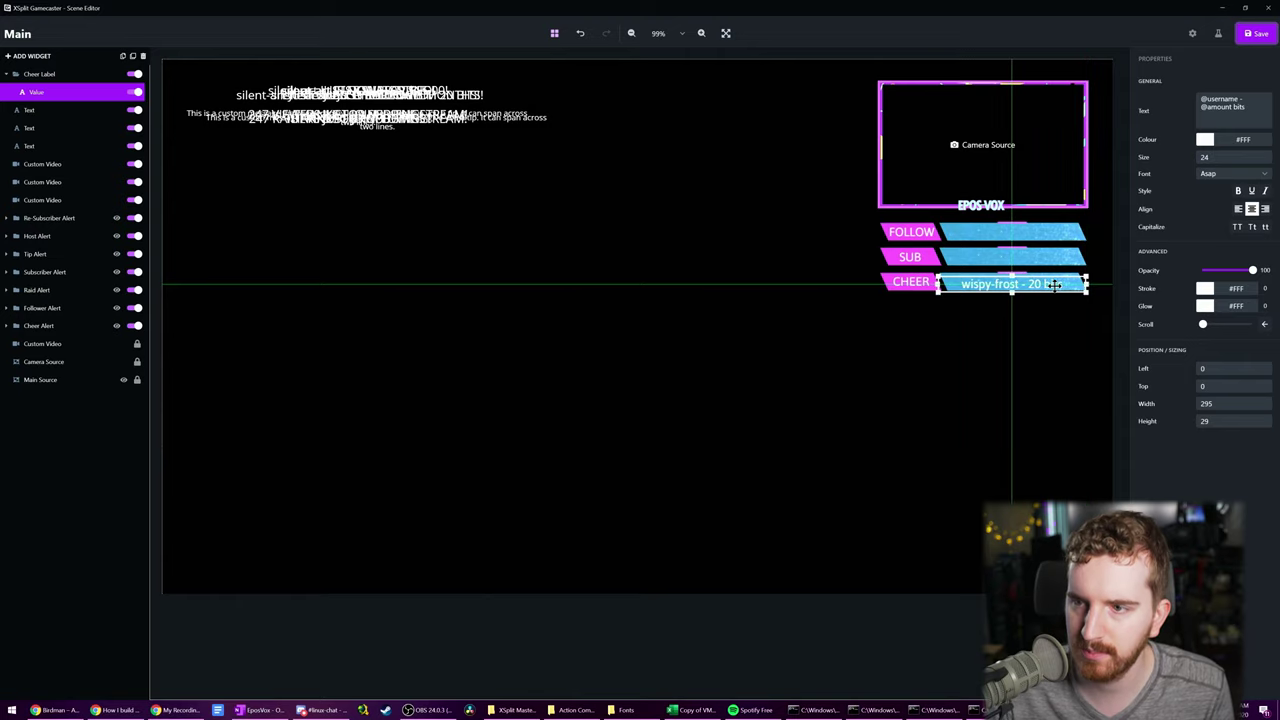
click(1043, 335)
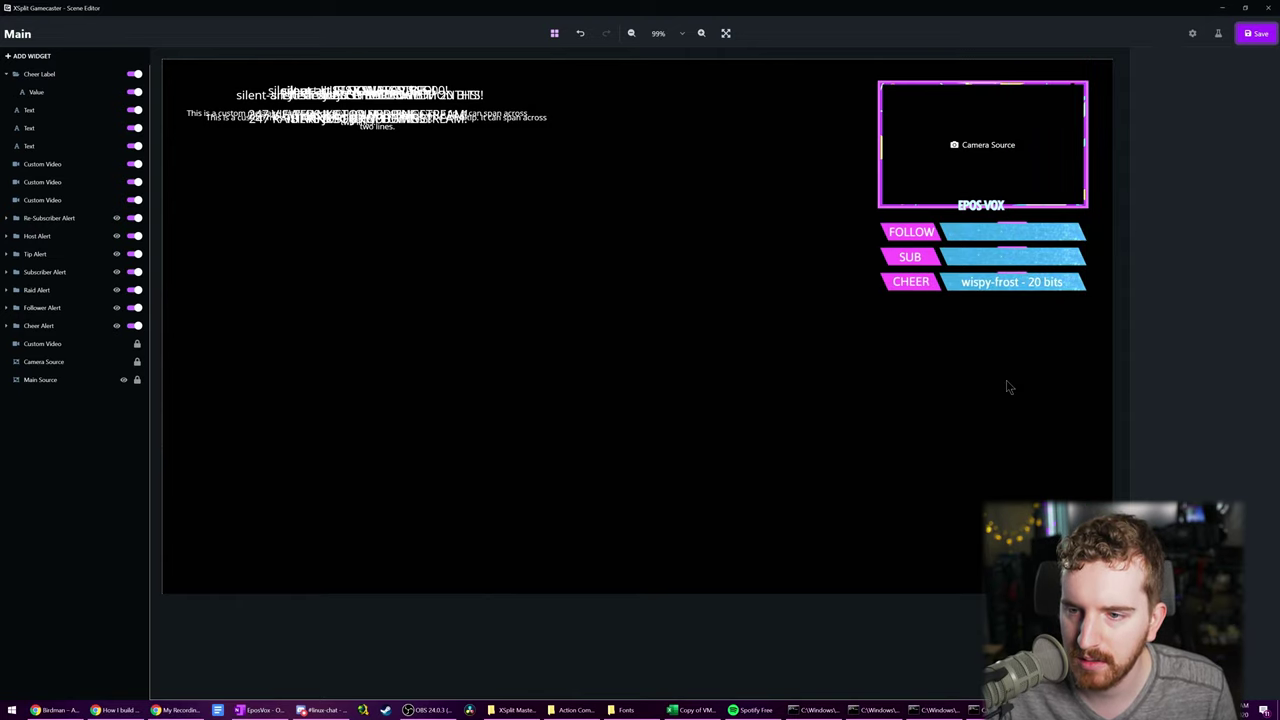
- Add a Follower Label widget to the scene and delete its RECENT FOLLOWERS title text
click(30, 56)
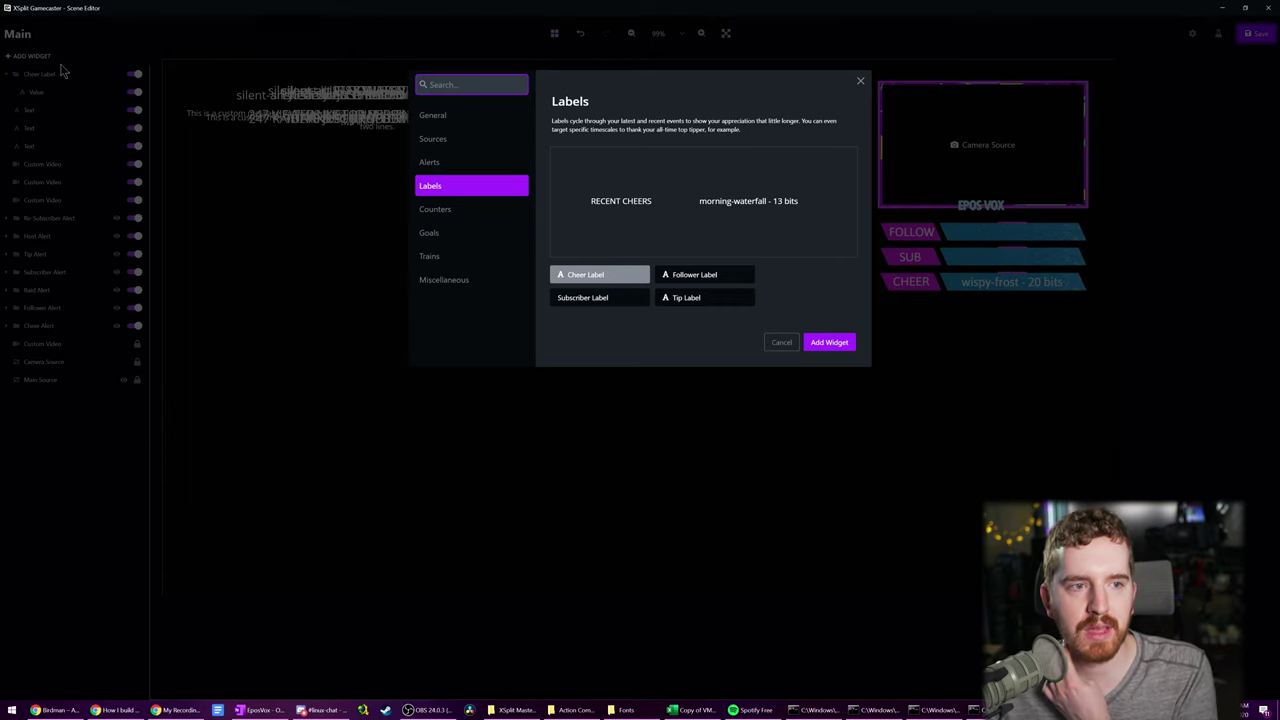
double_click(694, 274)
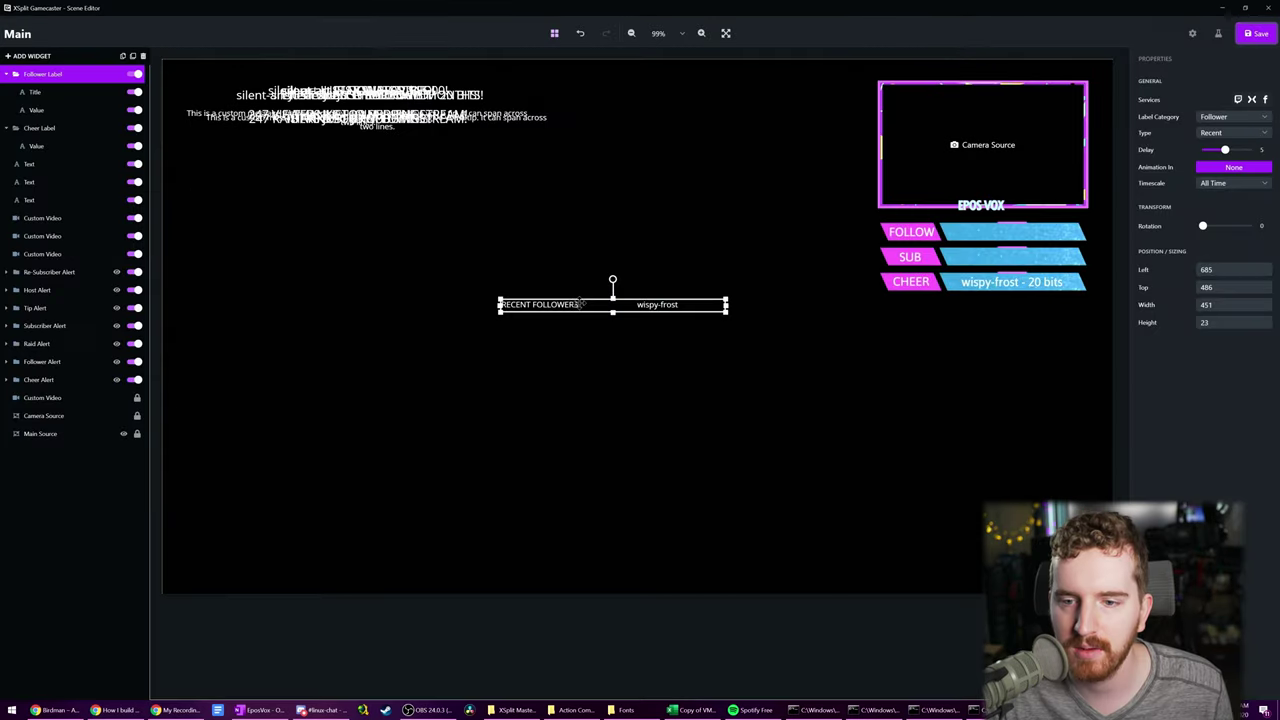
click(575, 330)
click(547, 303)
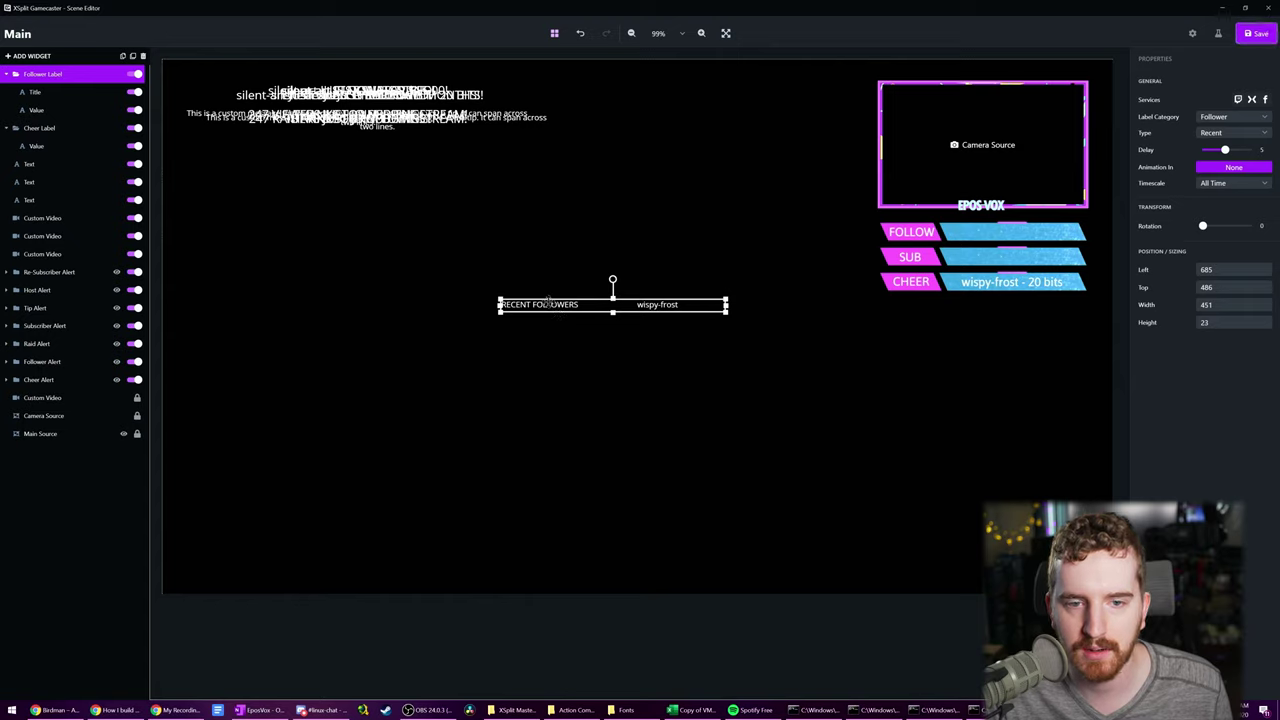
click(547, 302)
key(Delete)
- Set the follower value's text size to 24 and match its font to the cheer value
click(638, 306)
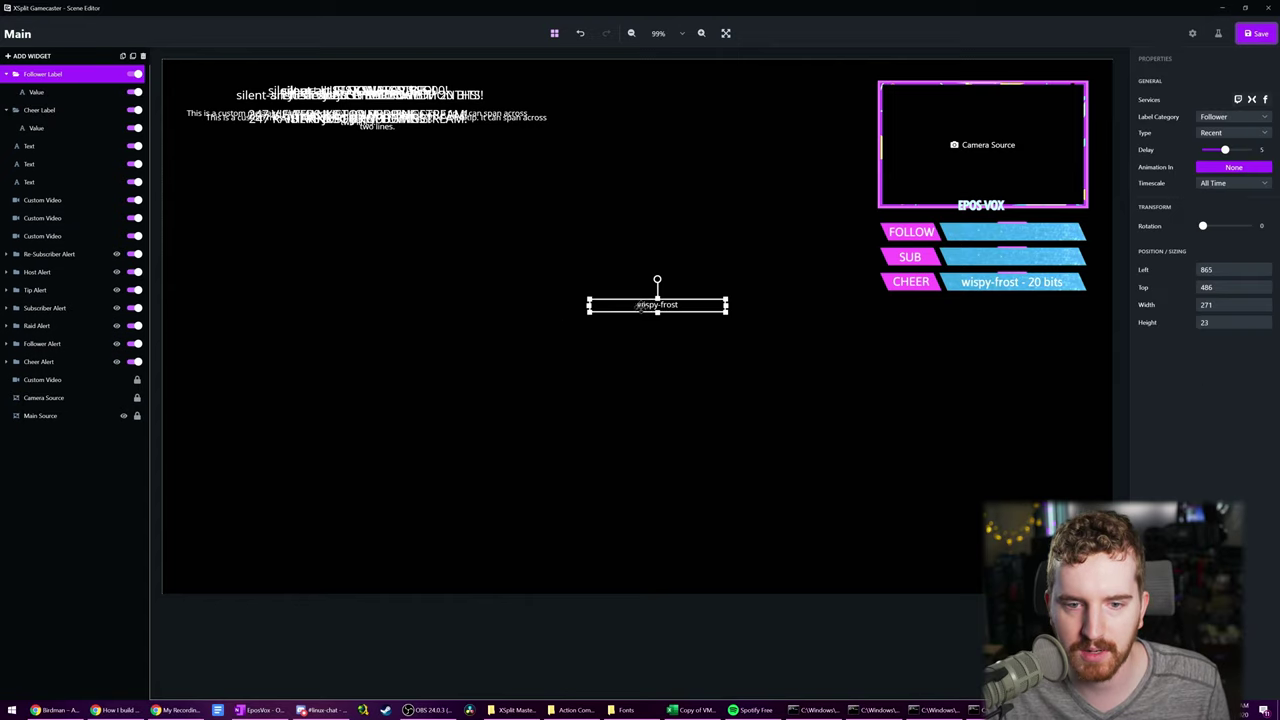
click(640, 306)
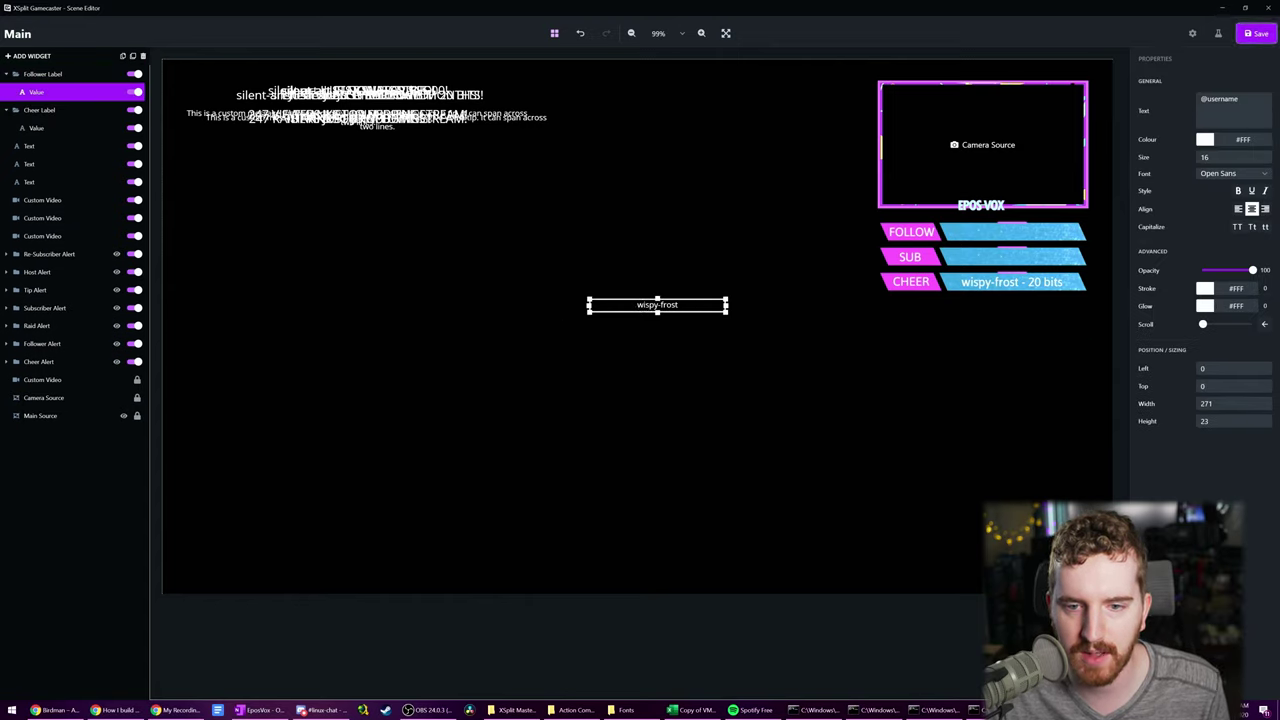
click(1220, 174)
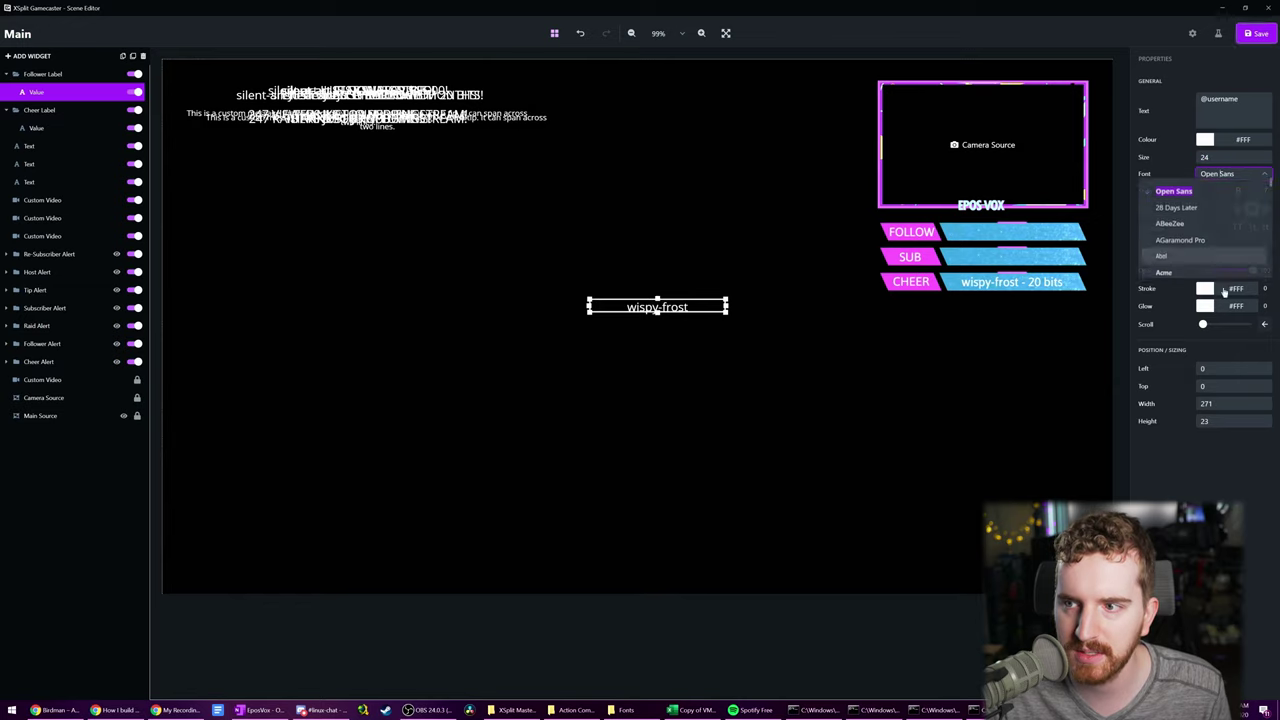
scroll(1194, 252, down, 5)
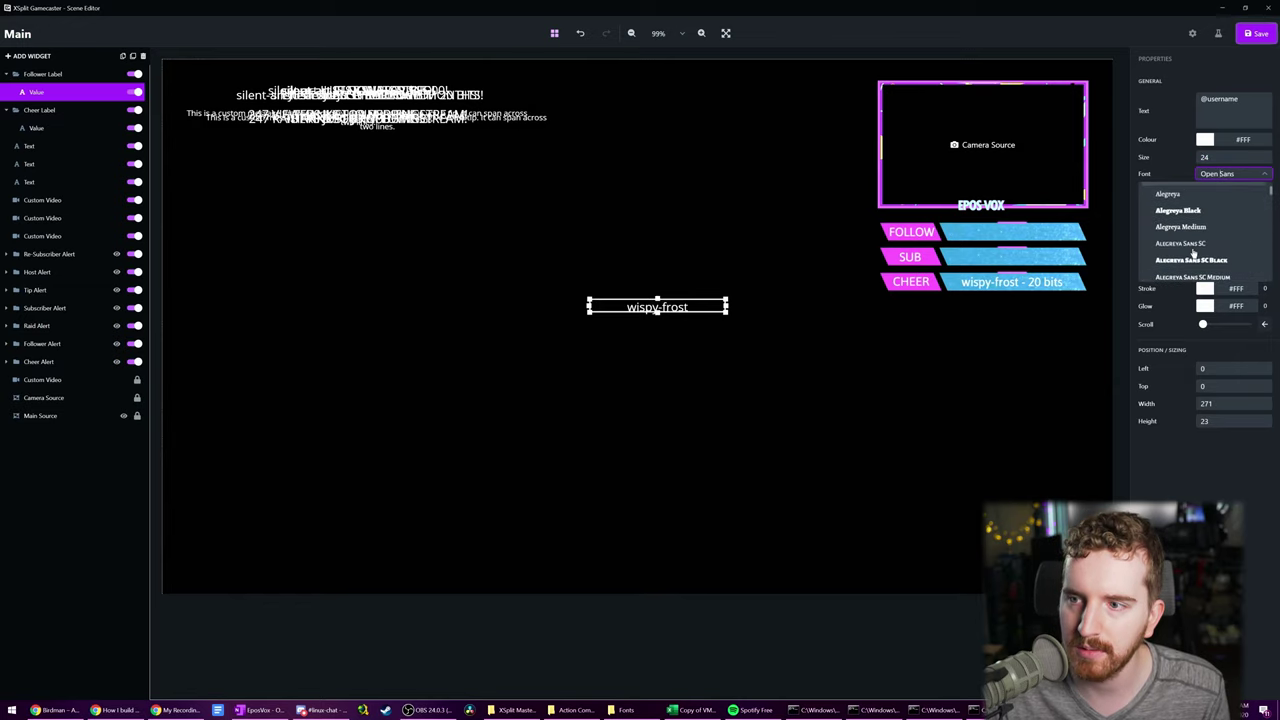
scroll(1178, 256, down, 3)
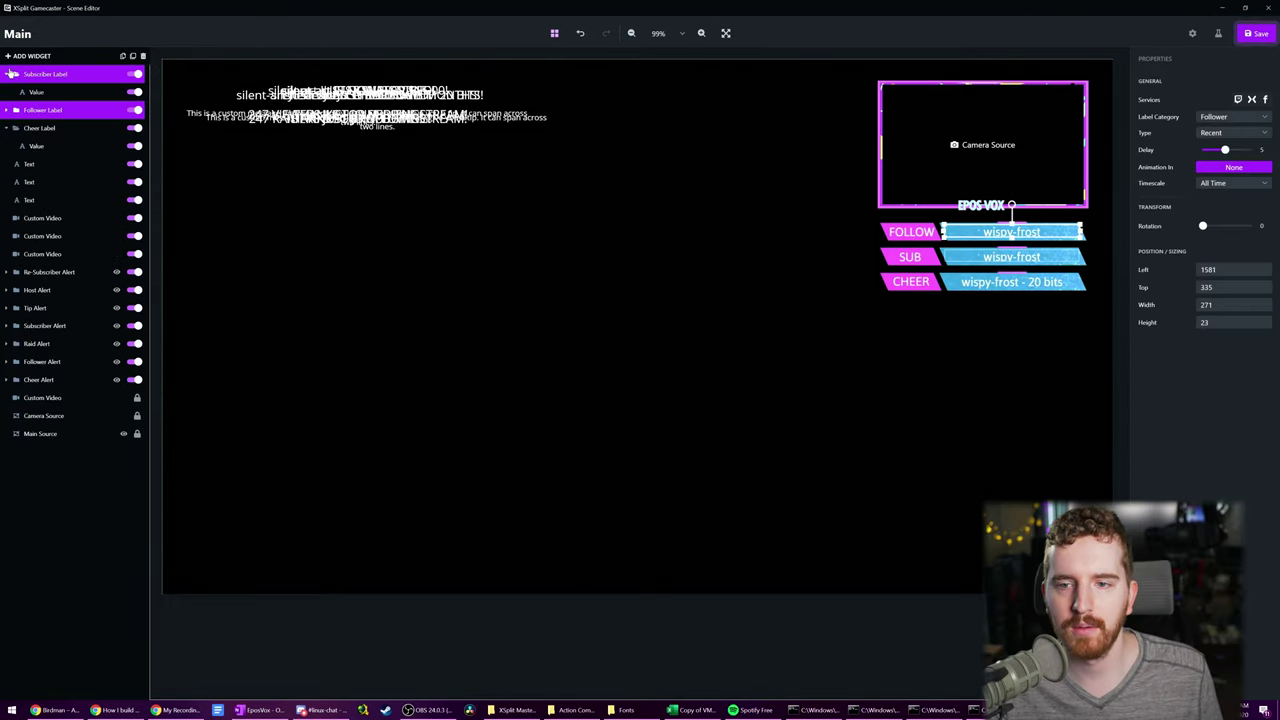
- Collapse the Subscriber, Follower and Cheer Label groups and lock the Cheer Label widget
click(9, 76)
shift+click(12, 112)
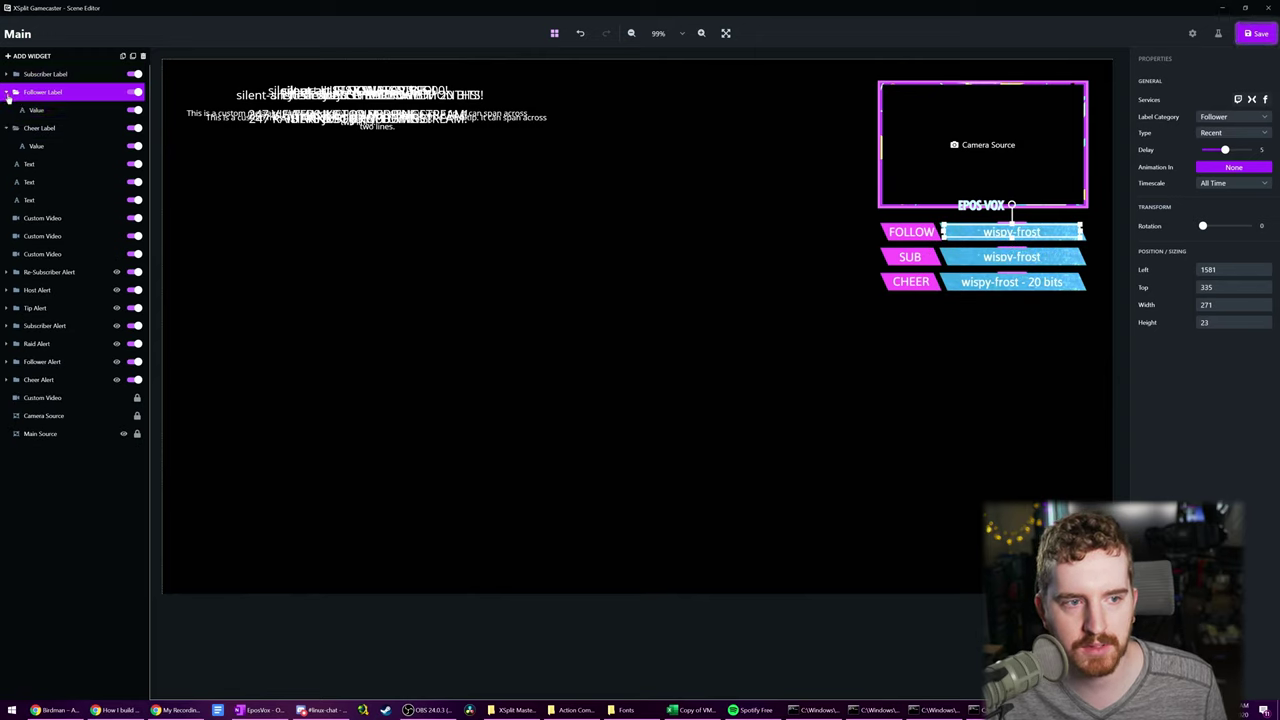
right_click(45, 110)
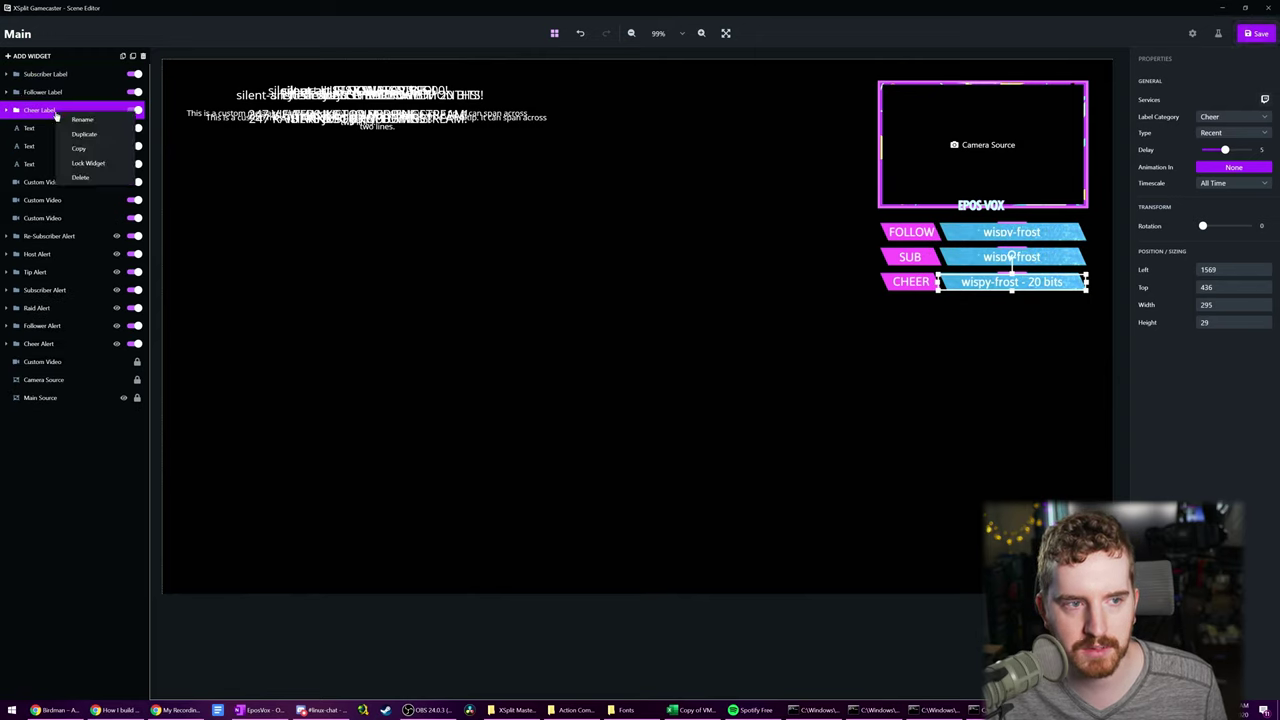
click(75, 164)
- Lock the three Text widgets that hold the FOLLOW, SUB and CHEER panel names
right_click(45, 130)
click(80, 179)
right_click(53, 142)
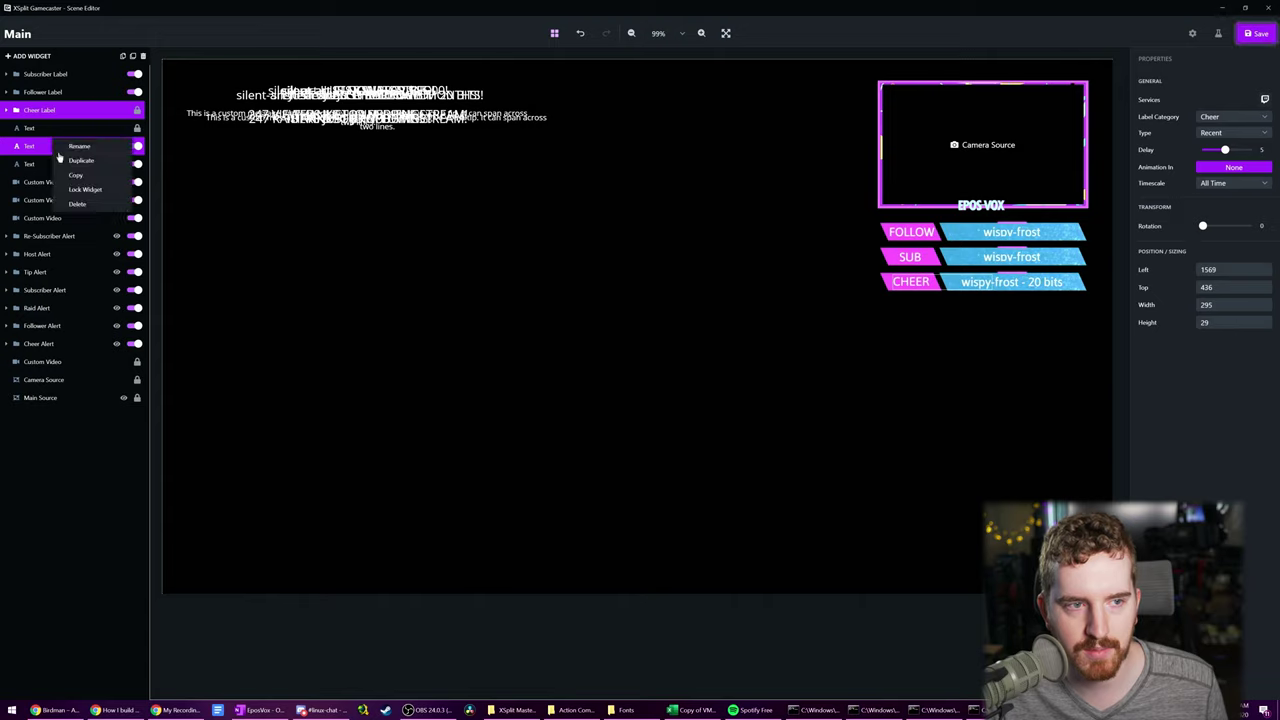
click(82, 190)
right_click(55, 164)
click(85, 207)
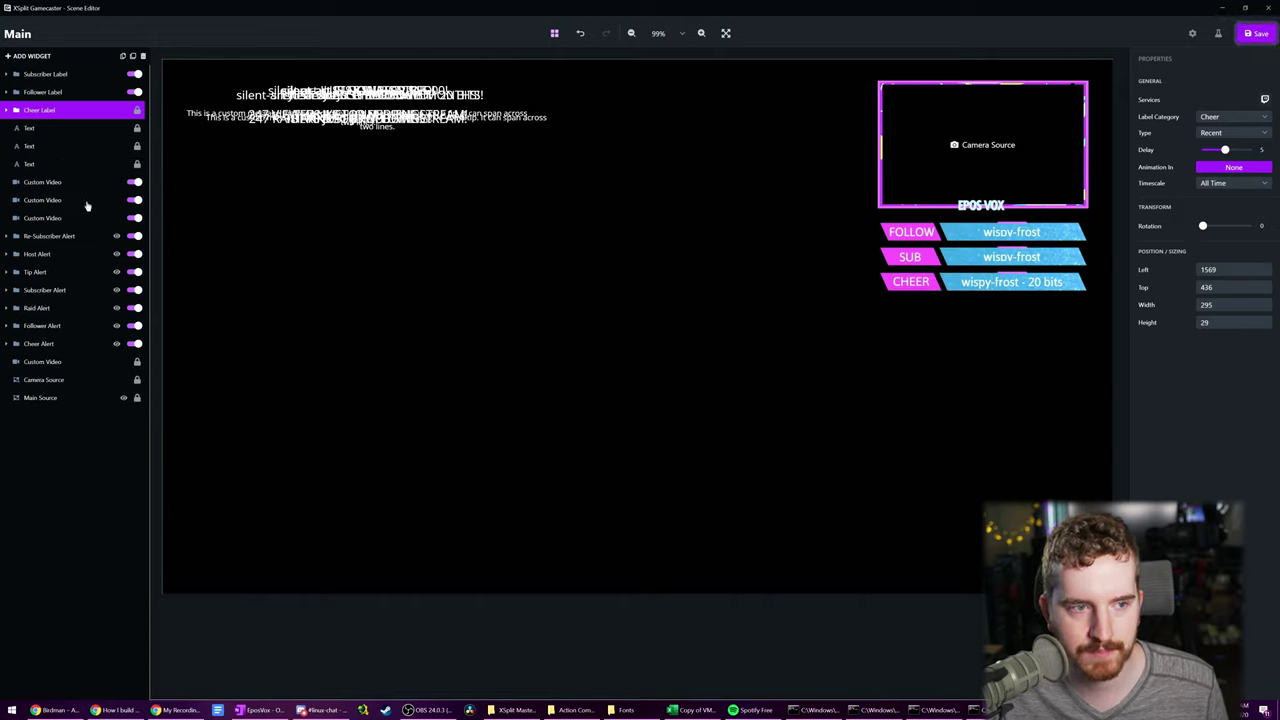
- Lock the three panel Custom Video widgets and the Subscriber and Follower Labels, leaving nothing selected
right_click(75, 184)
click(100, 238)
click(492, 215)
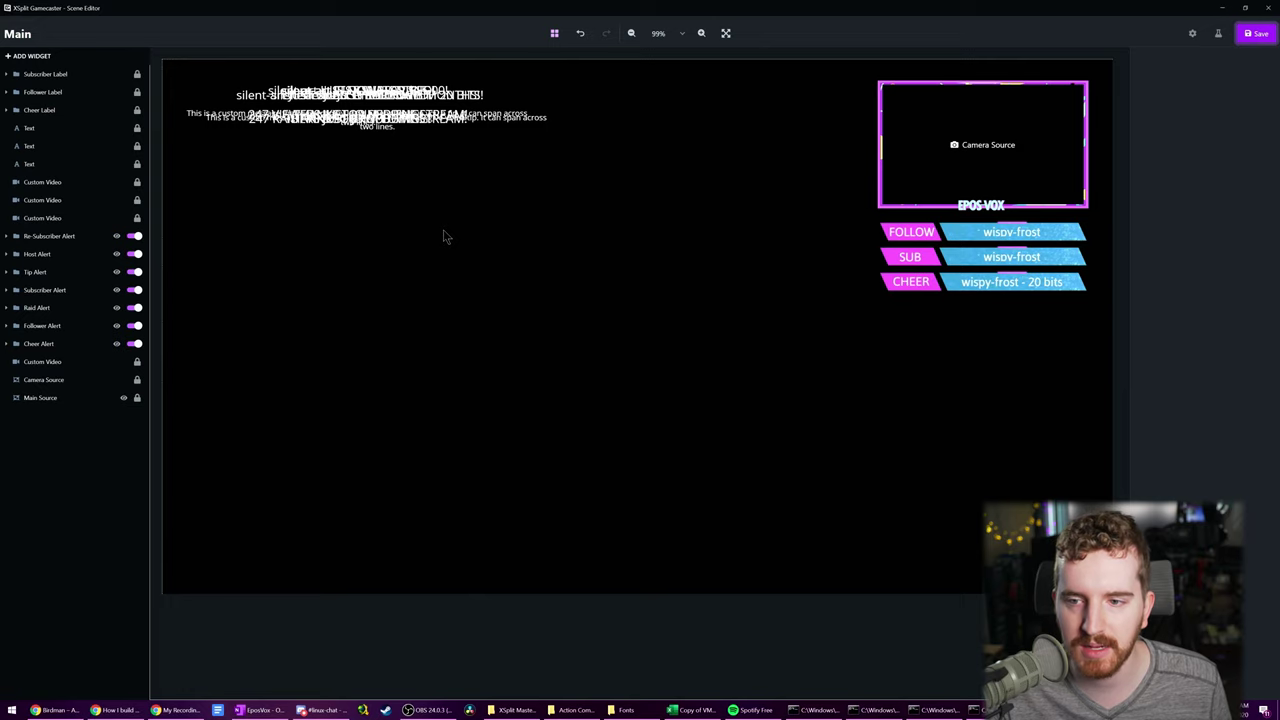
click(45, 57)
click(447, 115)
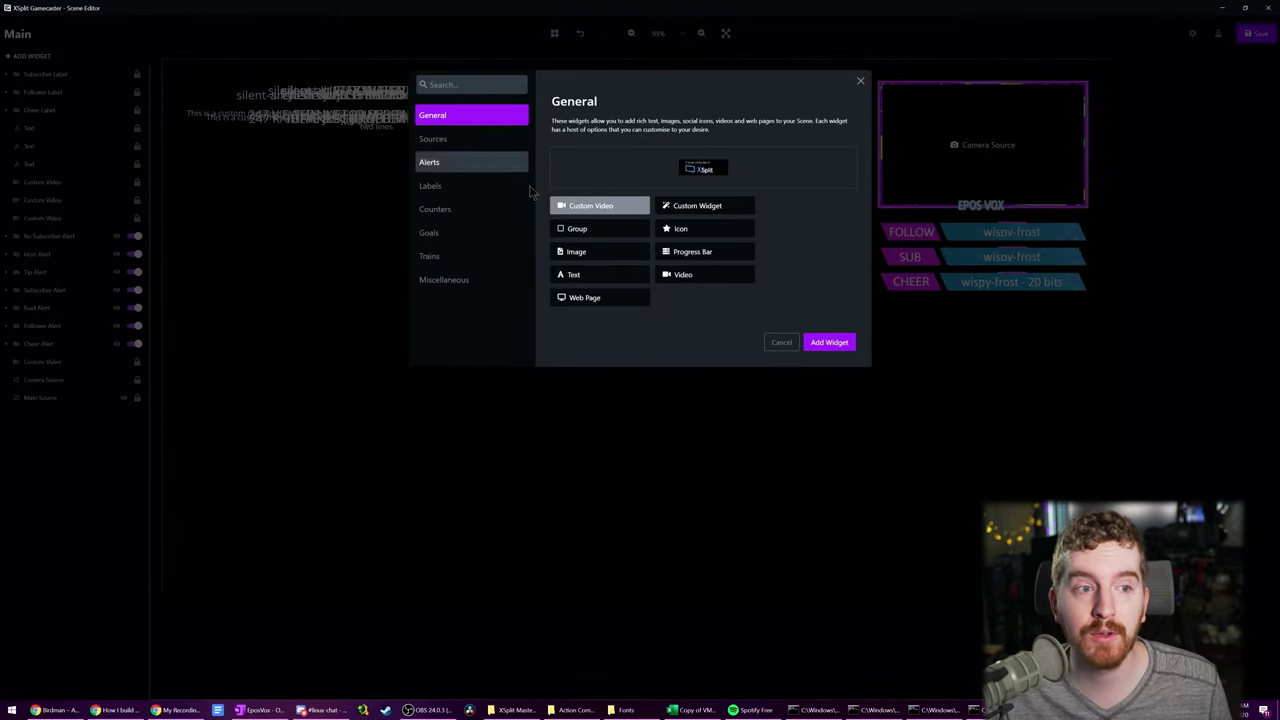
click(843, 342)
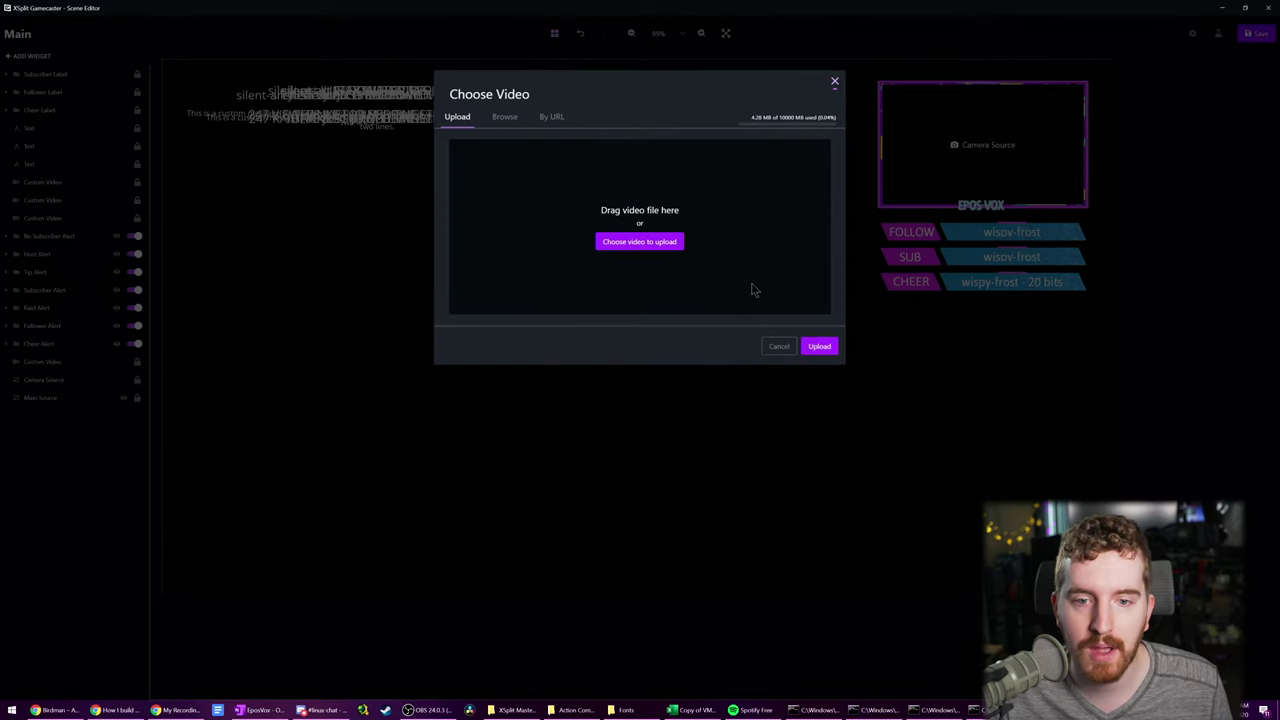
click(640, 242)
drag(365, 10, 512, 32)
click(400, 47)
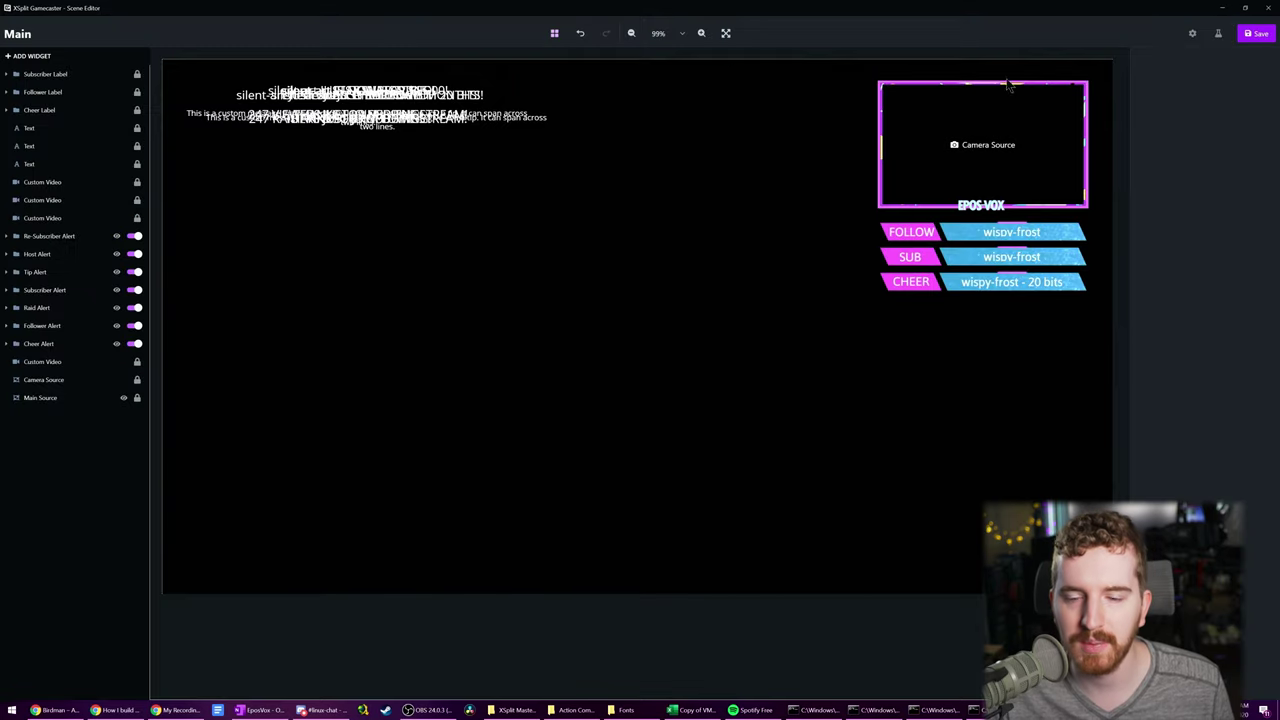
- Move the Re-Subscriber Alert from the canvas's upper left to its lower left corner area
click(388, 100)
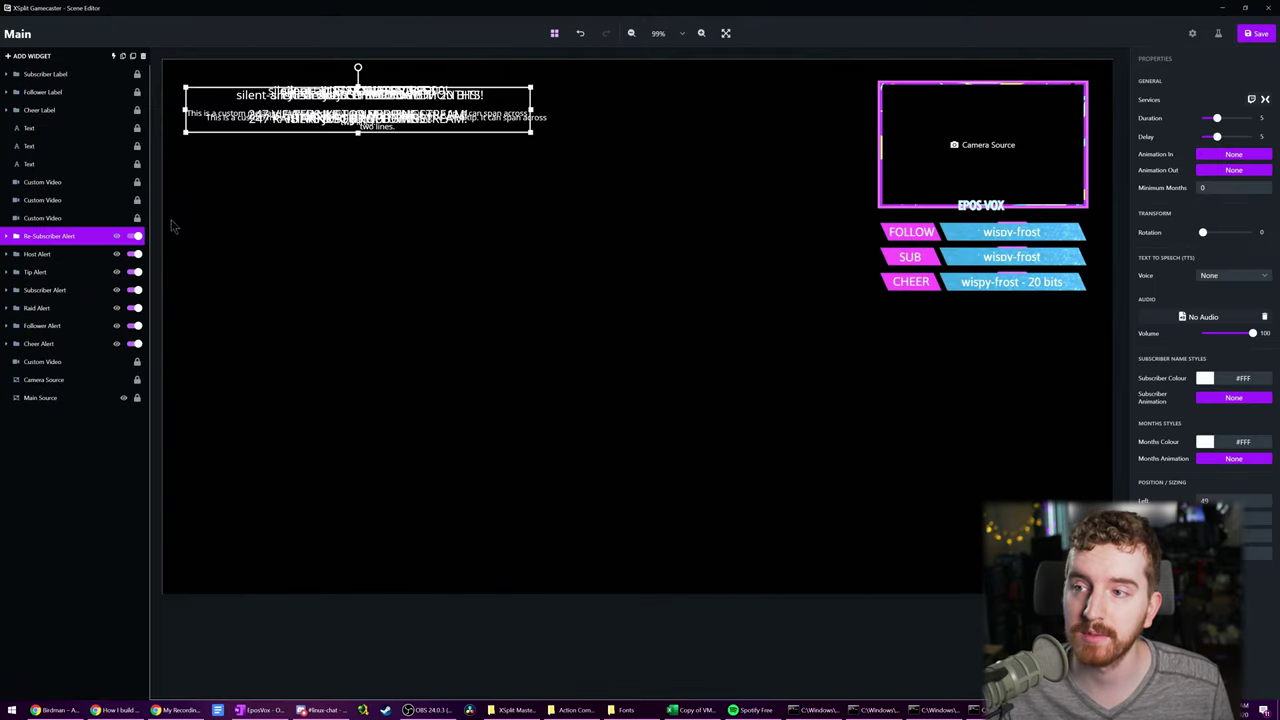
drag(308, 100, 319, 529)
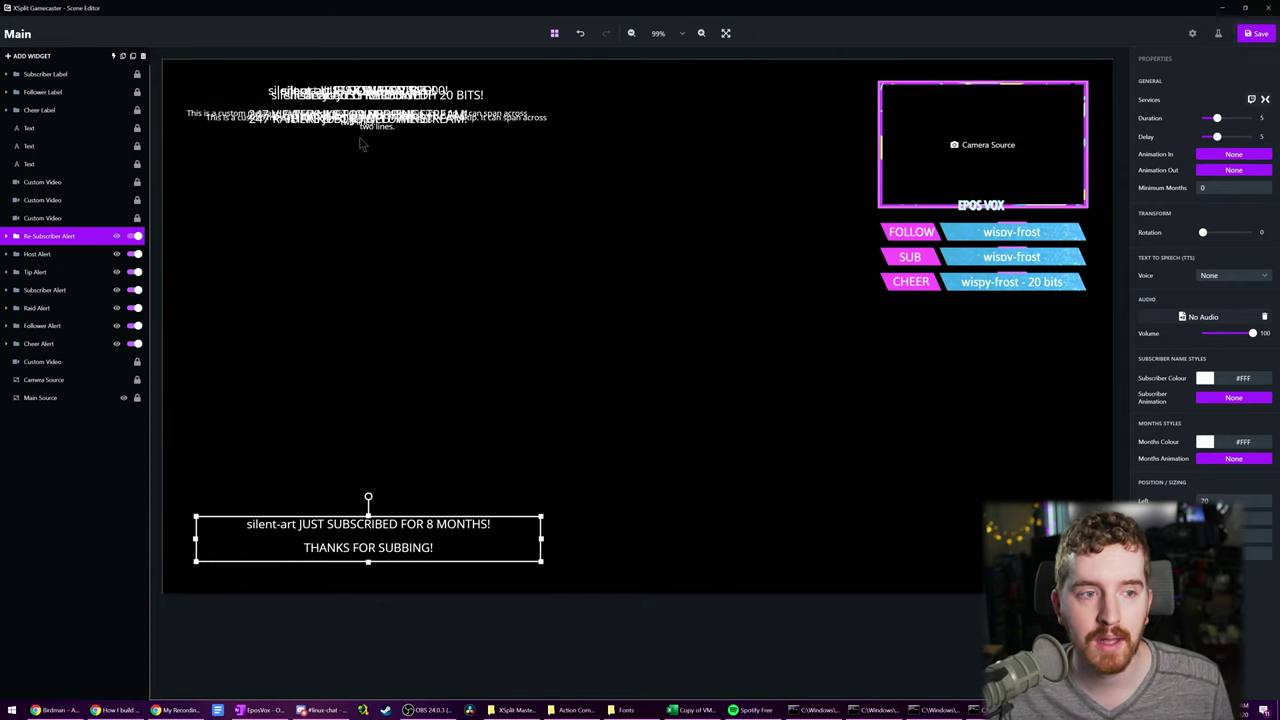
click(362, 100)
click(400, 95)
drag(400, 95, 420, 510)
key(ctrl+z)
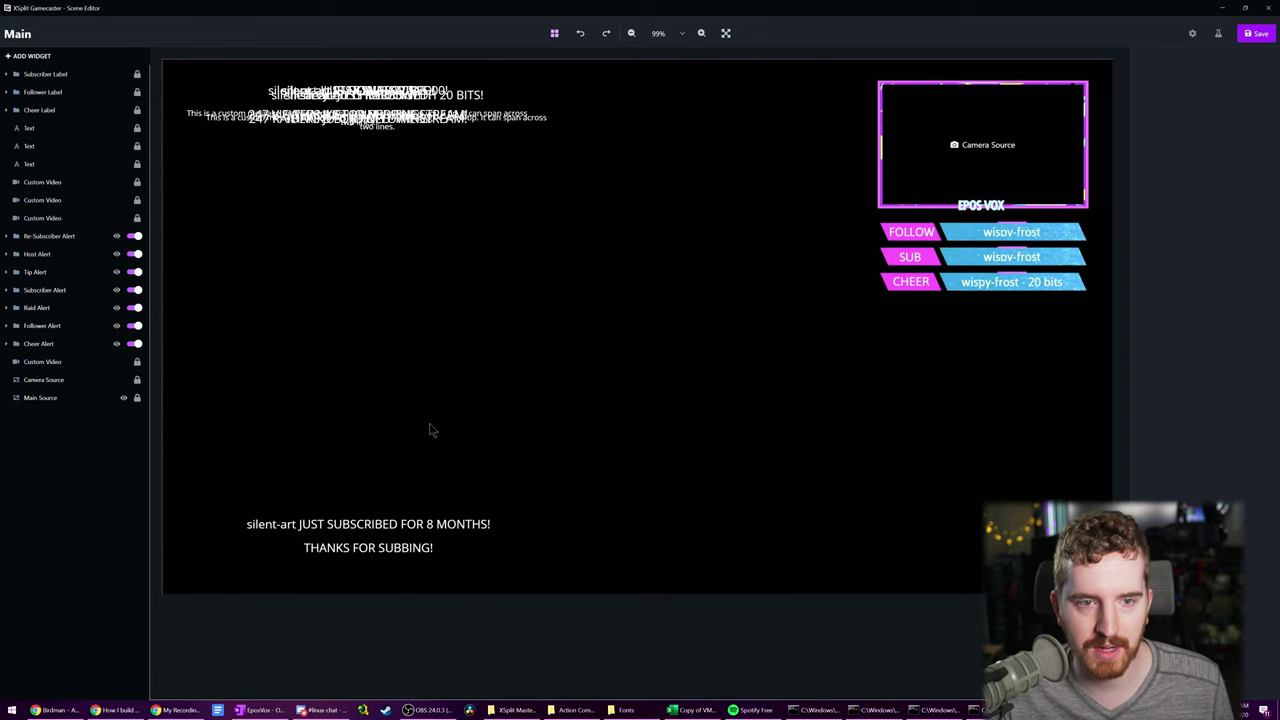
- Move the Host, Tip, Raid, Subscriber, Follower and Cheer Alerts onto the Re-Subscriber Alert in the canvas's lower left area
click(400, 150)
drag(414, 209, 420, 635)
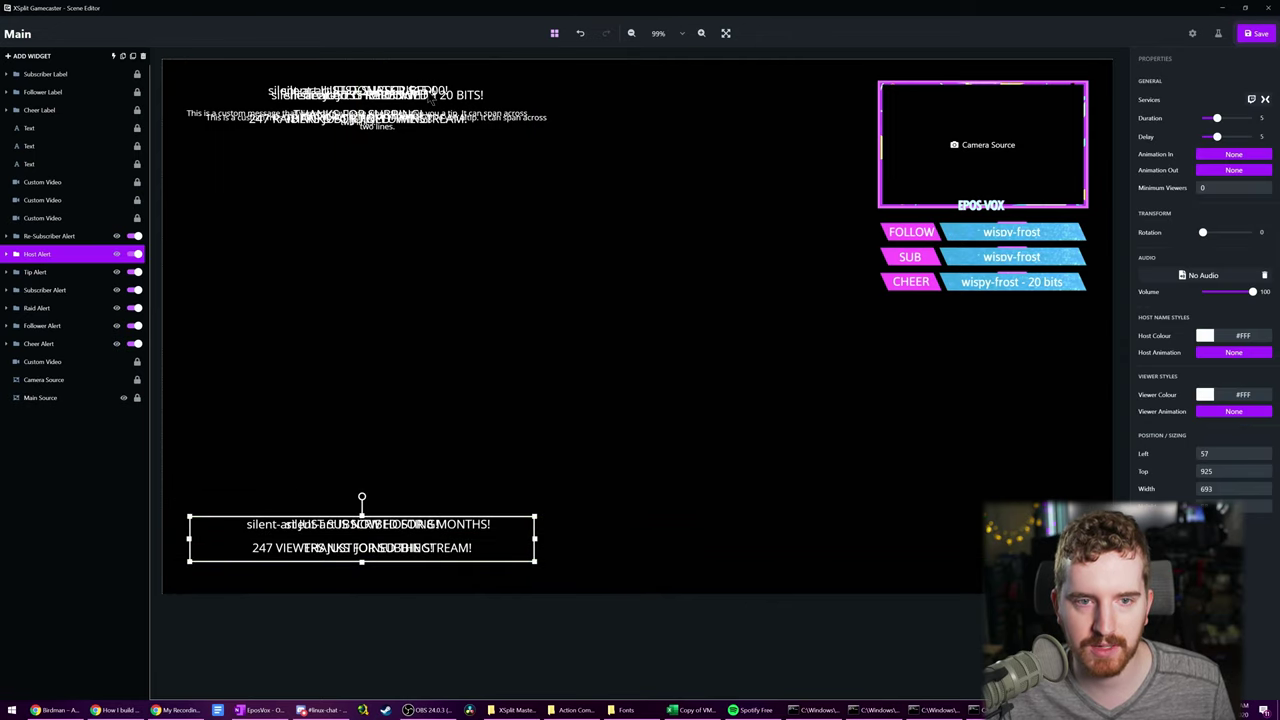
key(ctrl+z)
drag(425, 95, 411, 493)
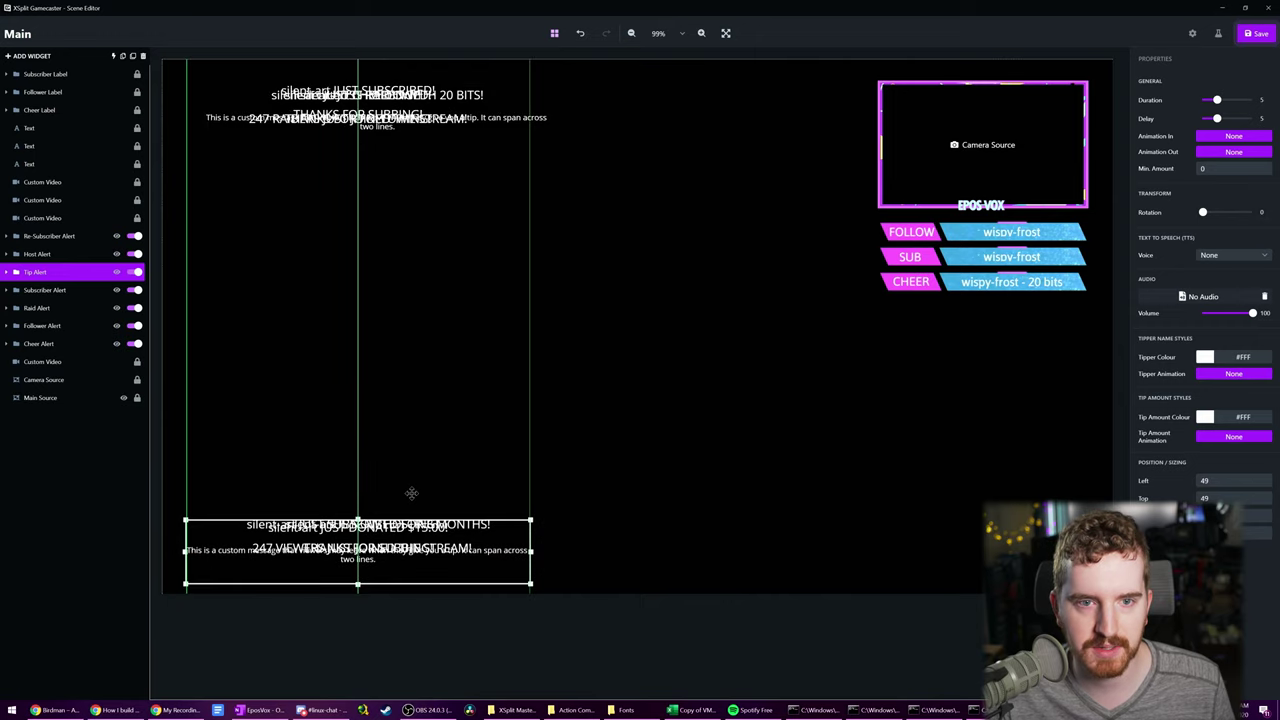
key(ctrl+z)
drag(426, 116, 420, 521)
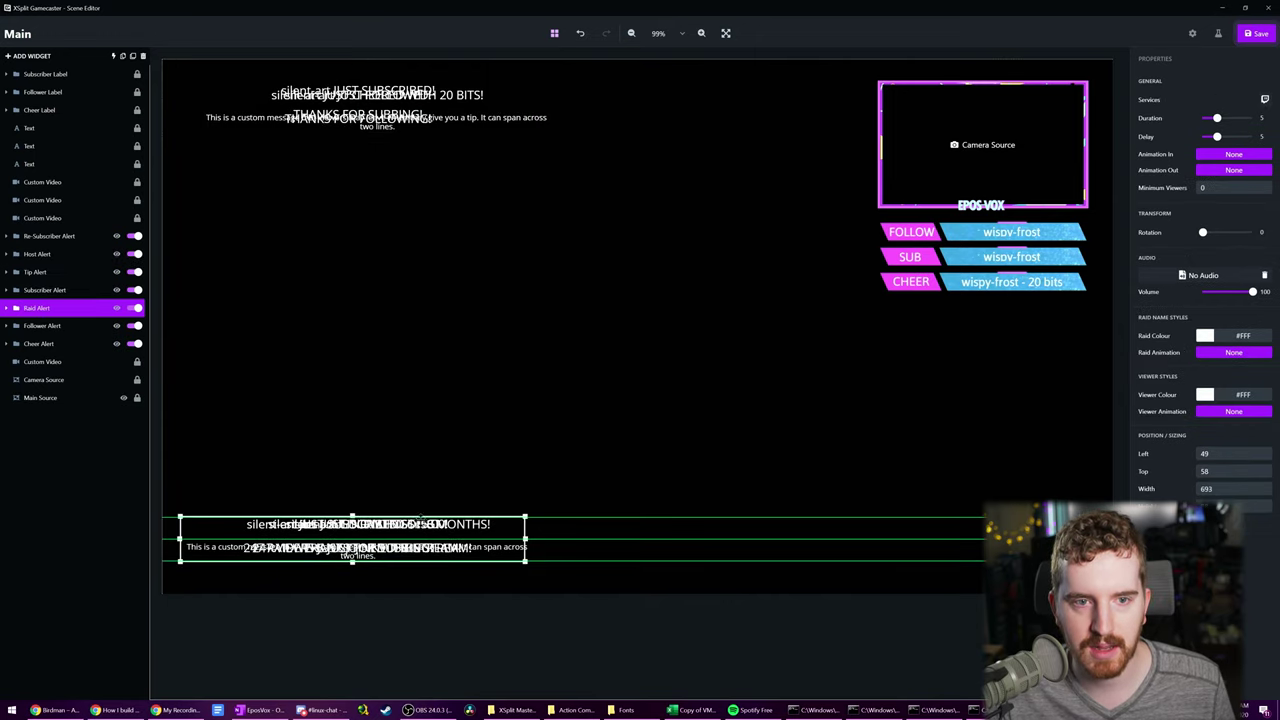
key(ctrl+z)
drag(416, 110, 422, 530)
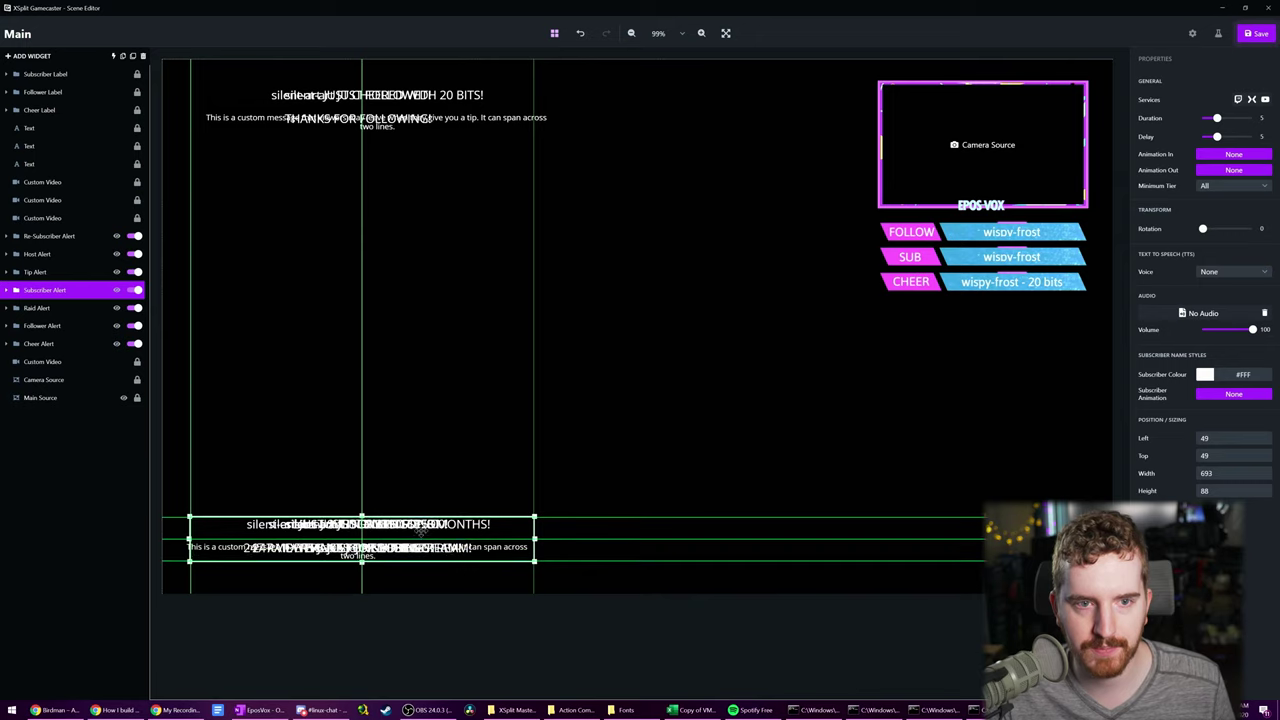
key(ctrl+z)
drag(418, 108, 420, 532)
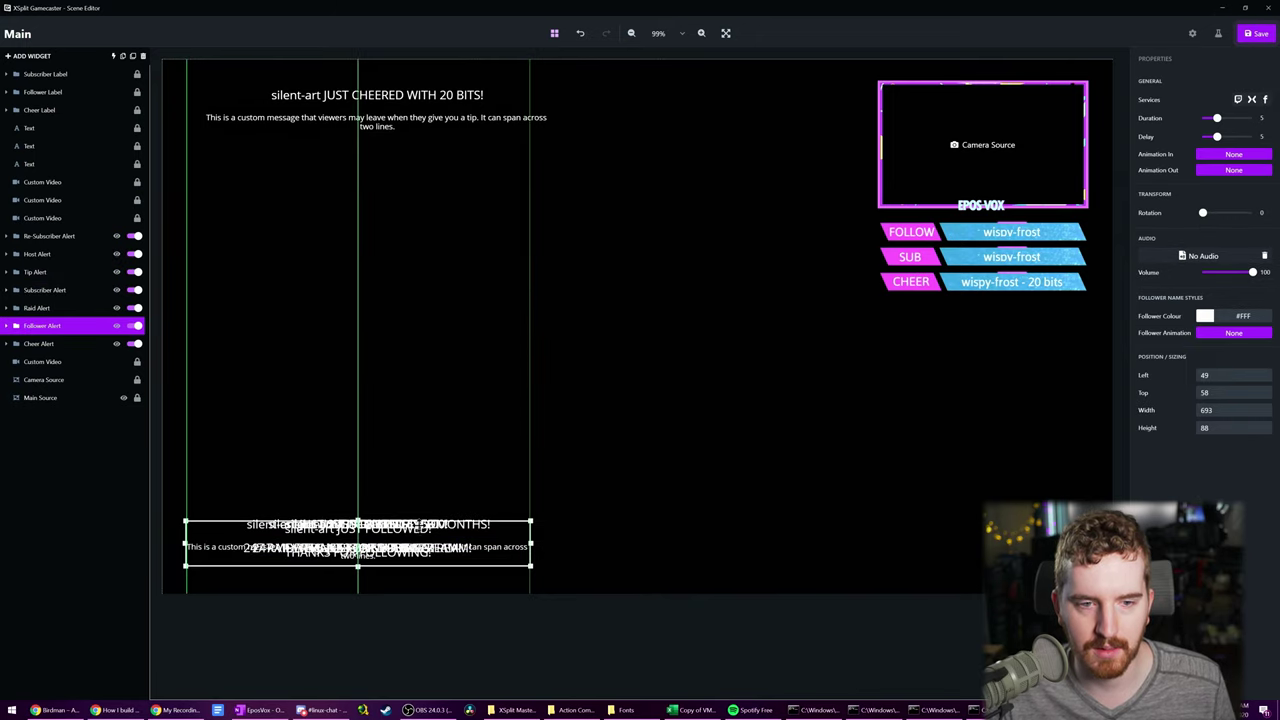
drag(450, 95, 445, 521)
- Save the Main scene and close the scene editor to return to the studio view
click(1256, 36)
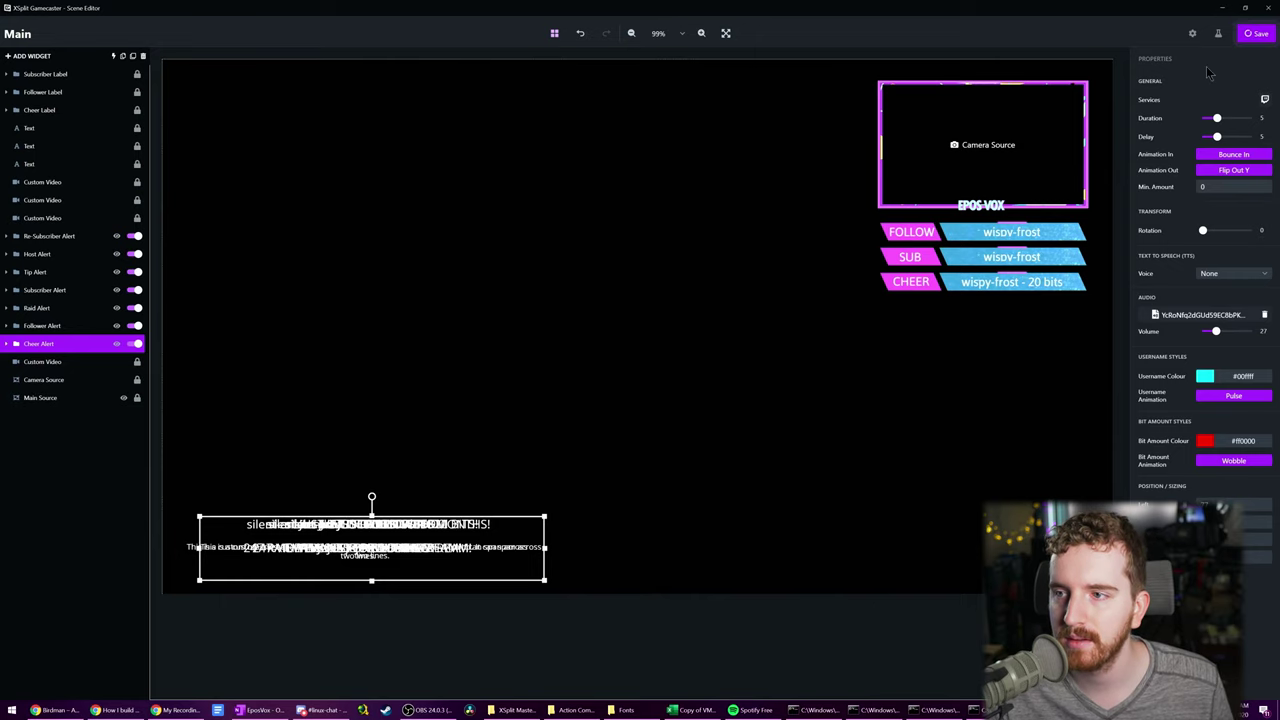
click(1270, 8)
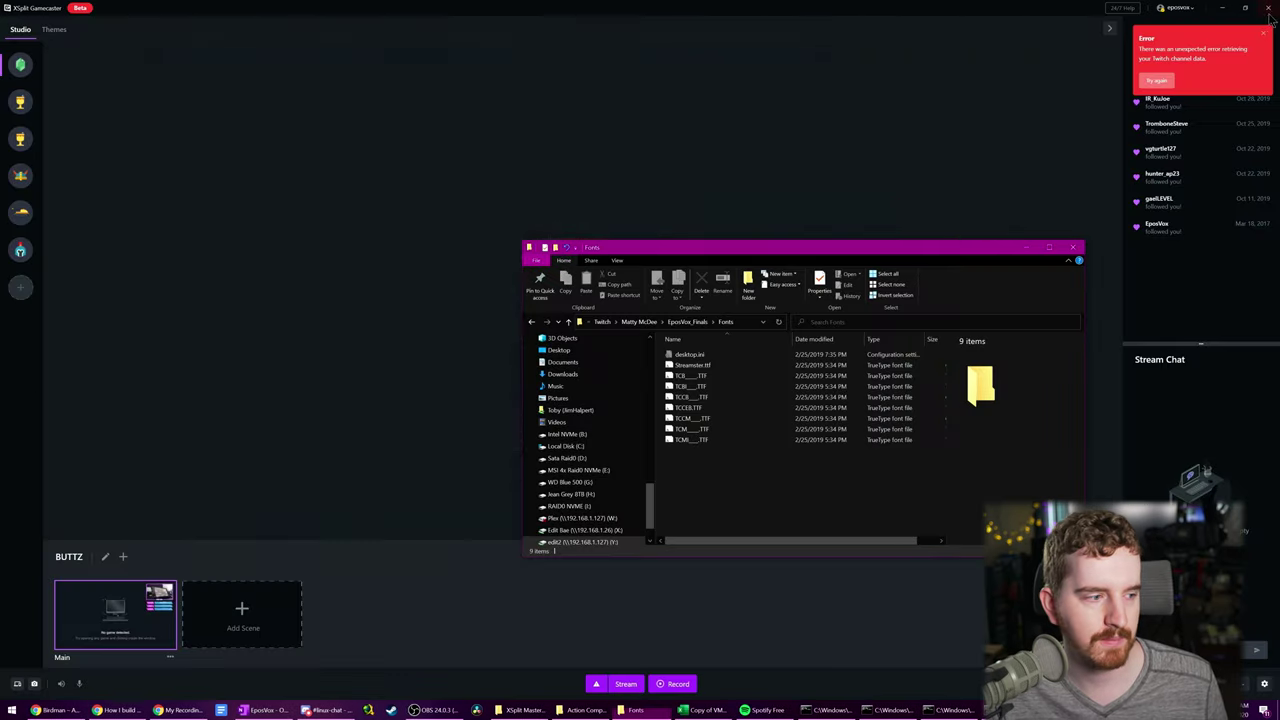
click(770, 205)
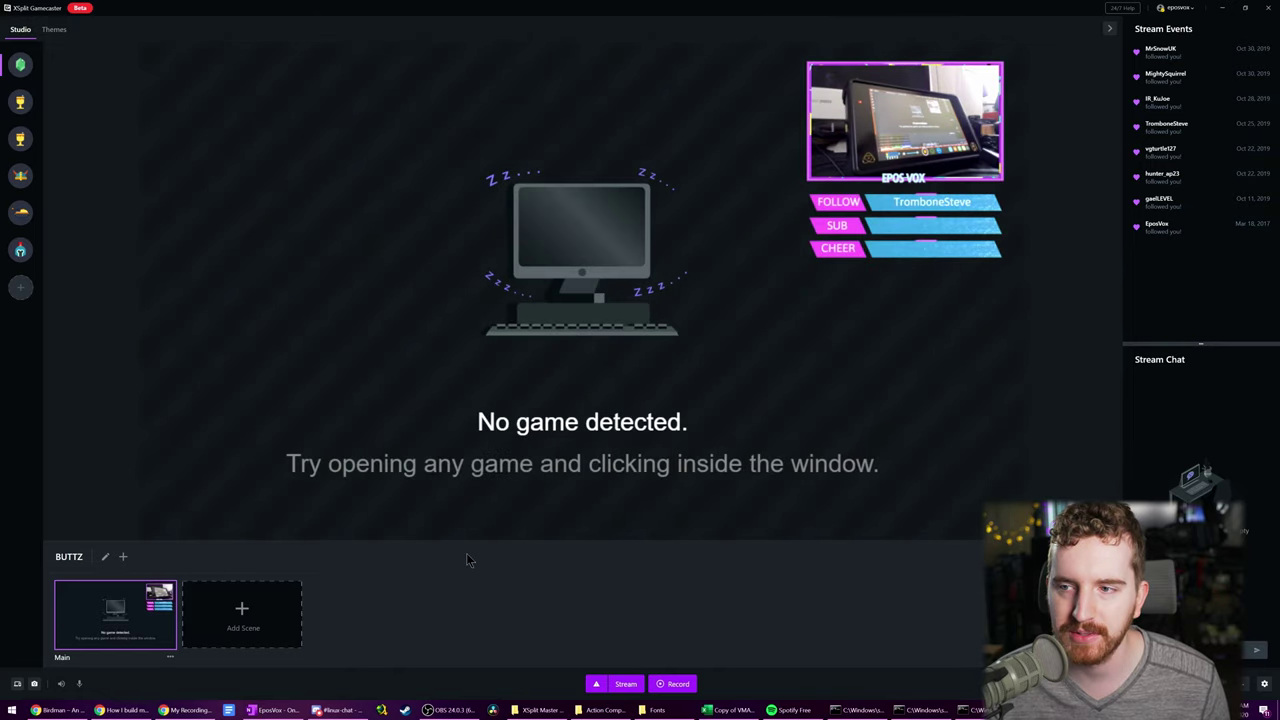
- Add a second scene to the BUTTZ set, creating it from scratch instead of from a theme
click(237, 612)
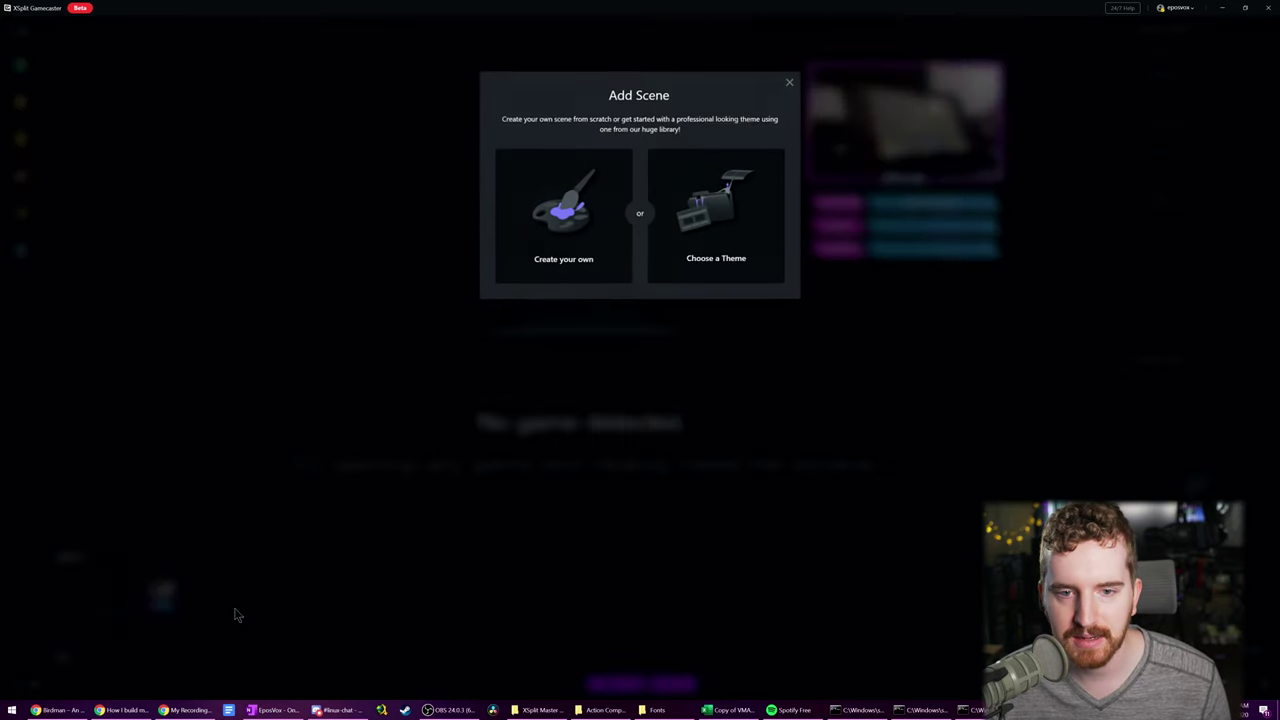
click(535, 248)
mouse_move(279, 604)
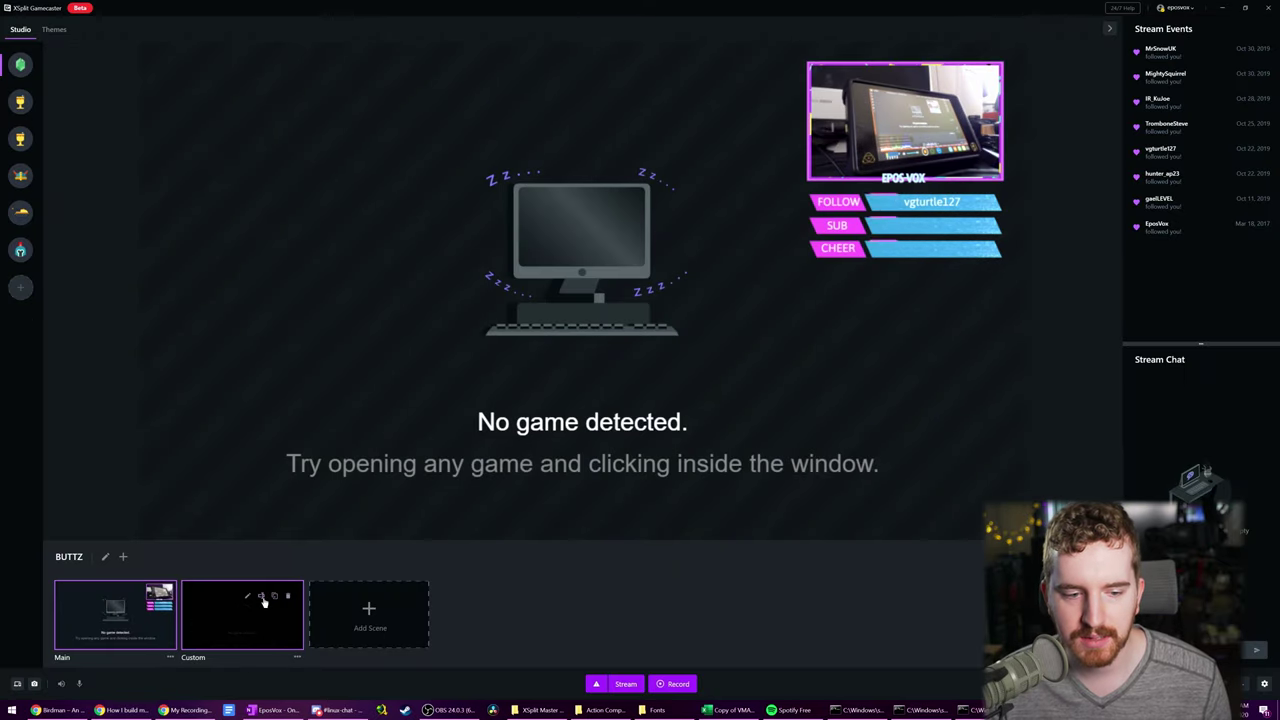
- Rename the new scene Intermission - BRB and toggle its Main Source's visibility in the scene editor
double_click(243, 651)
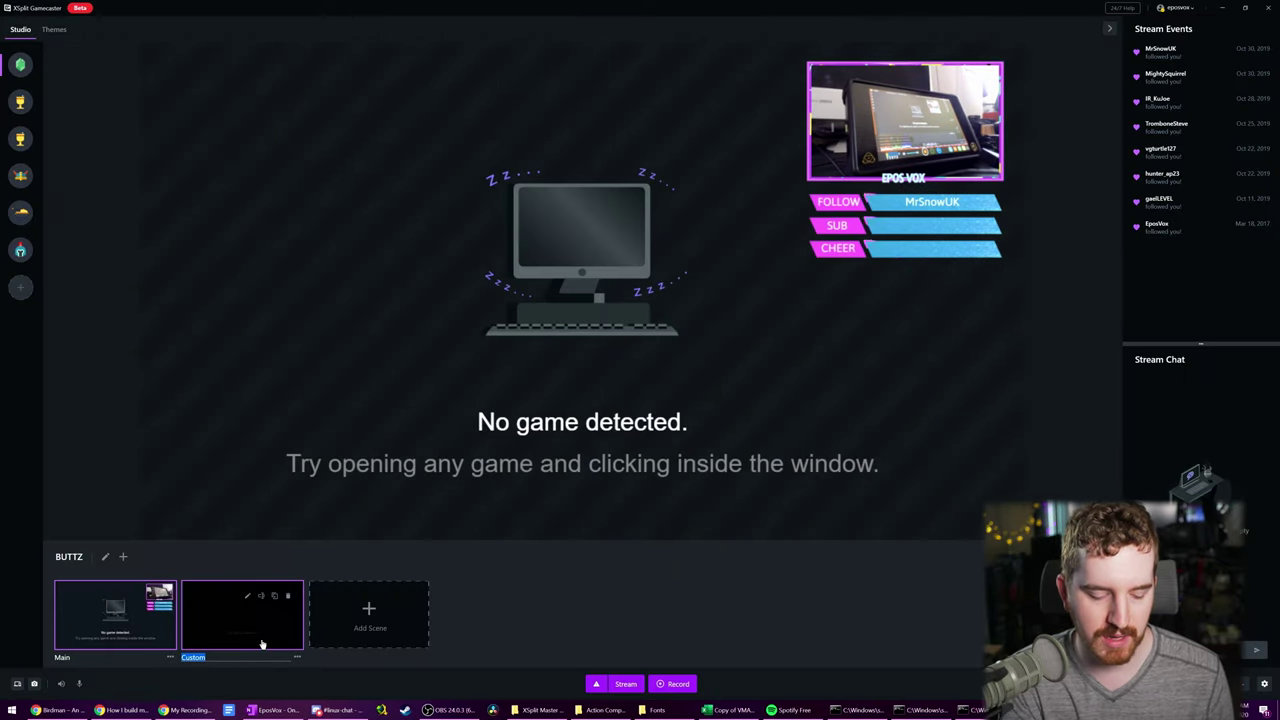
key(BackSpace)
text(Intermission - BRB)
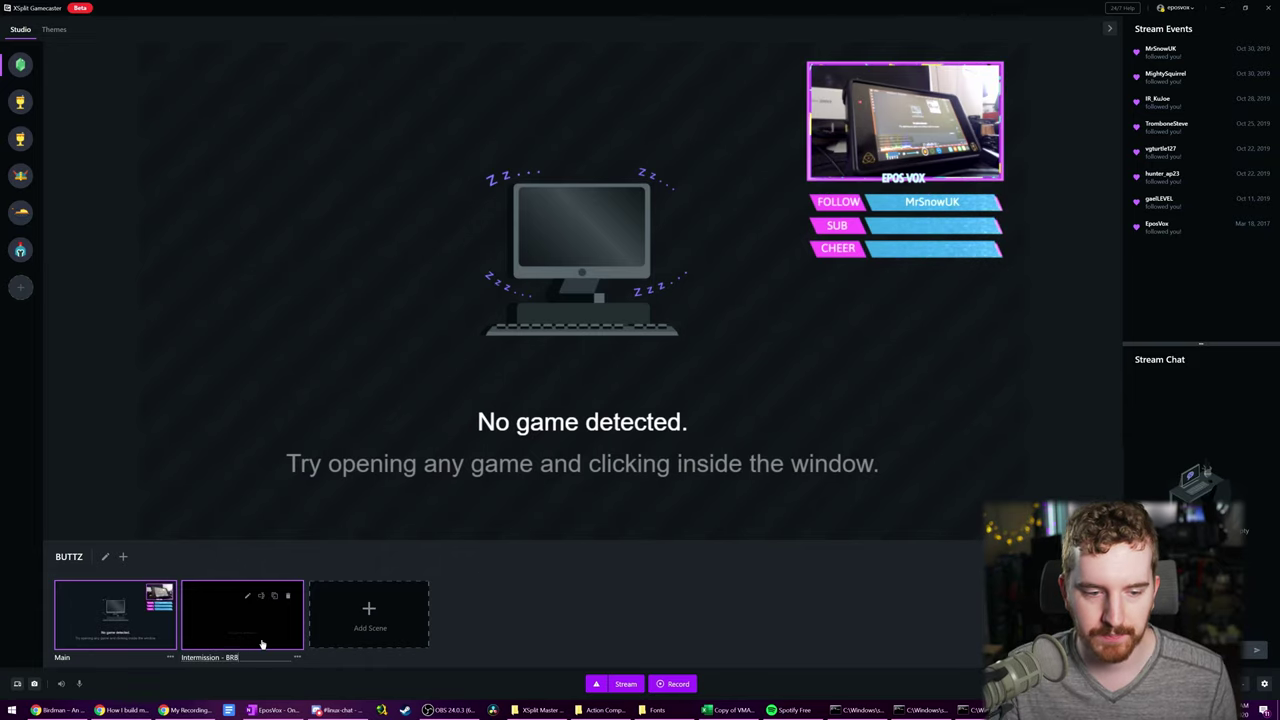
key(Return)
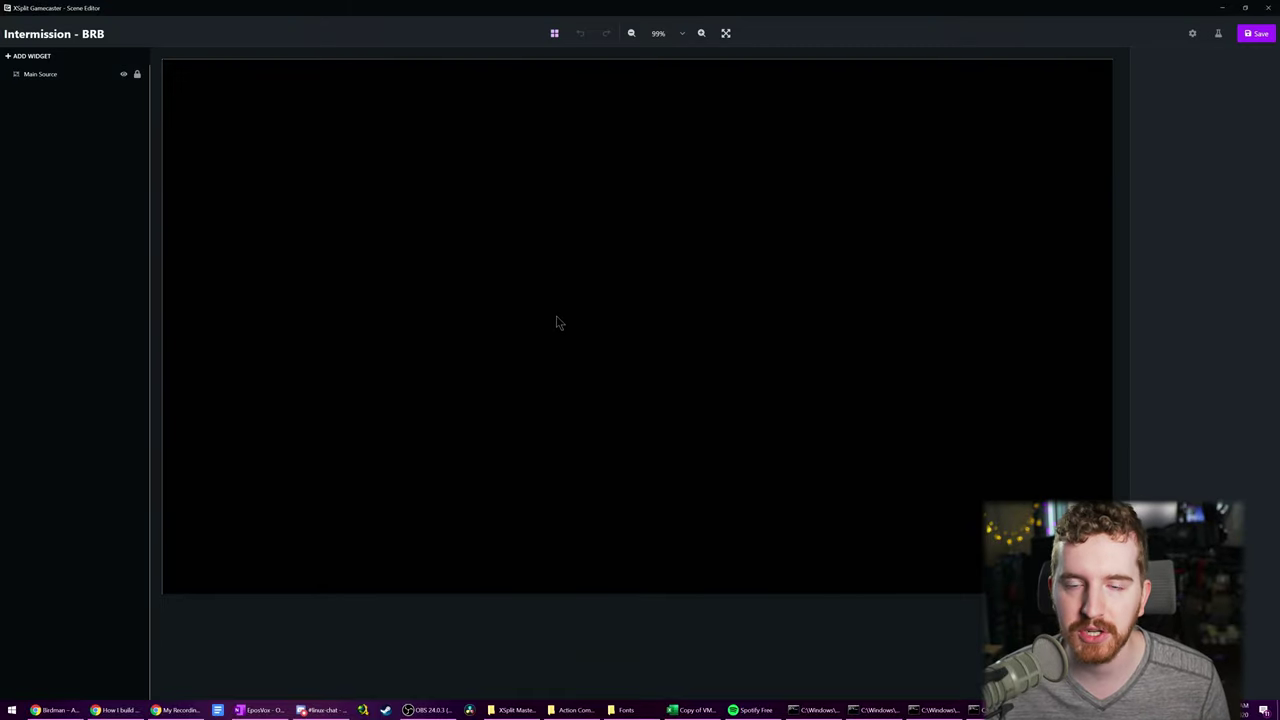
click(124, 75)
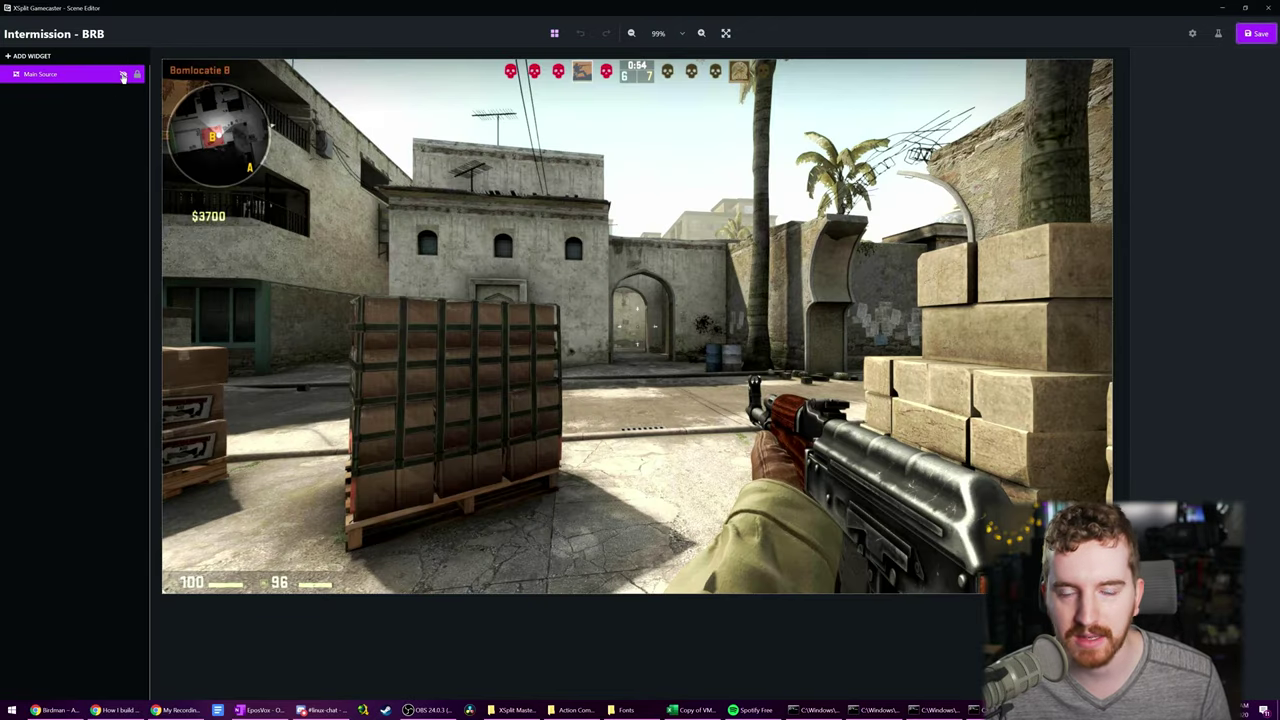
- Try to add a Custom Video widget by uploading Epos_Vox_BRB_Final.webm from the Screens folder in EposVox_Finals
click(22, 55)
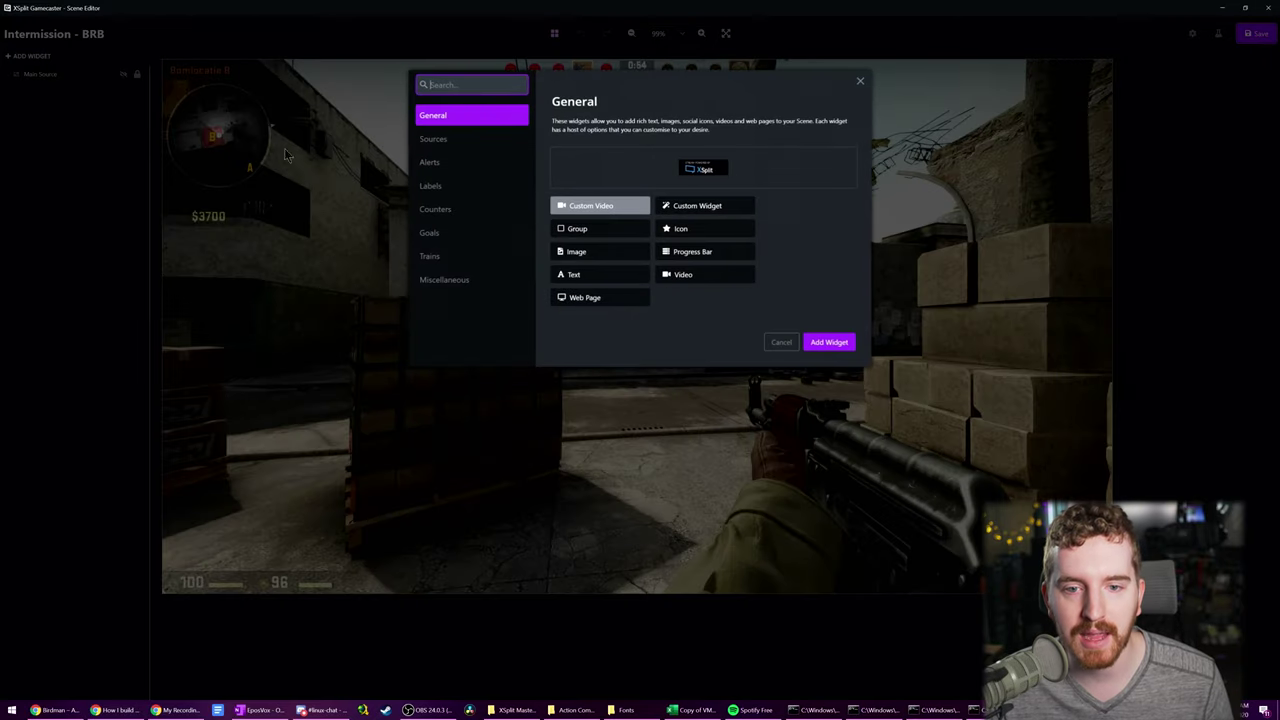
click(829, 342)
click(640, 242)
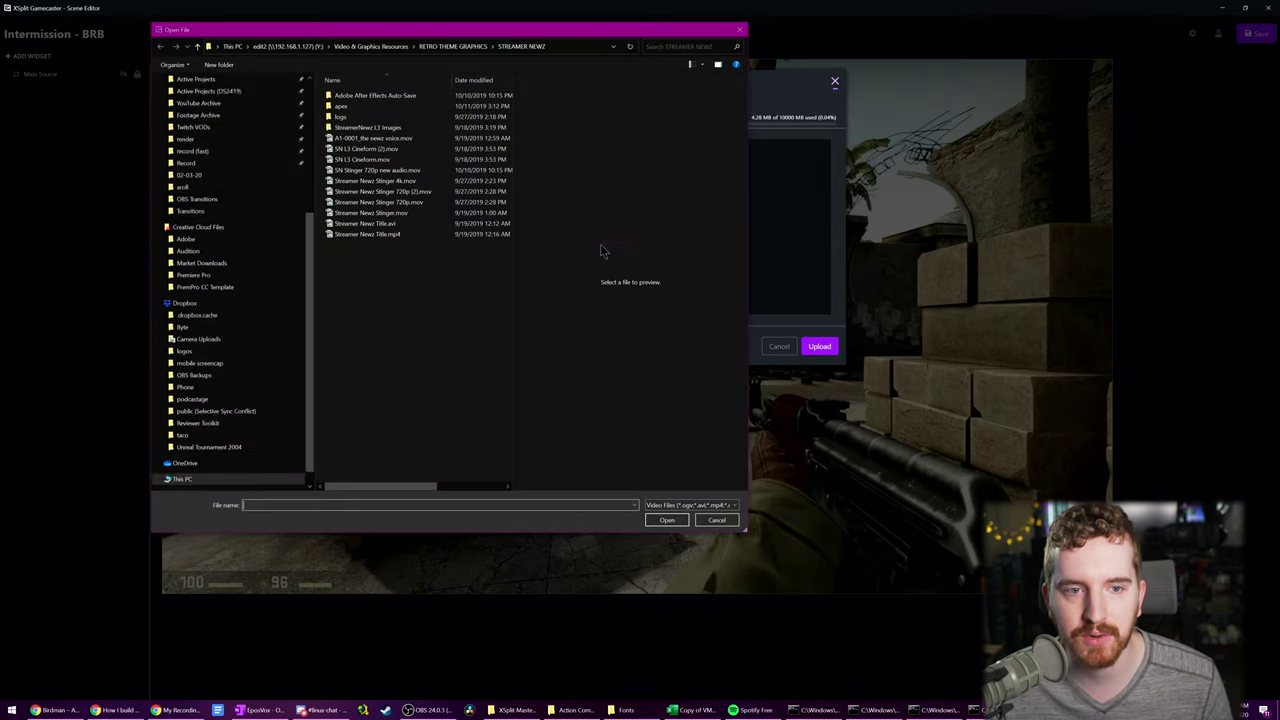
scroll(242, 248, up, 5)
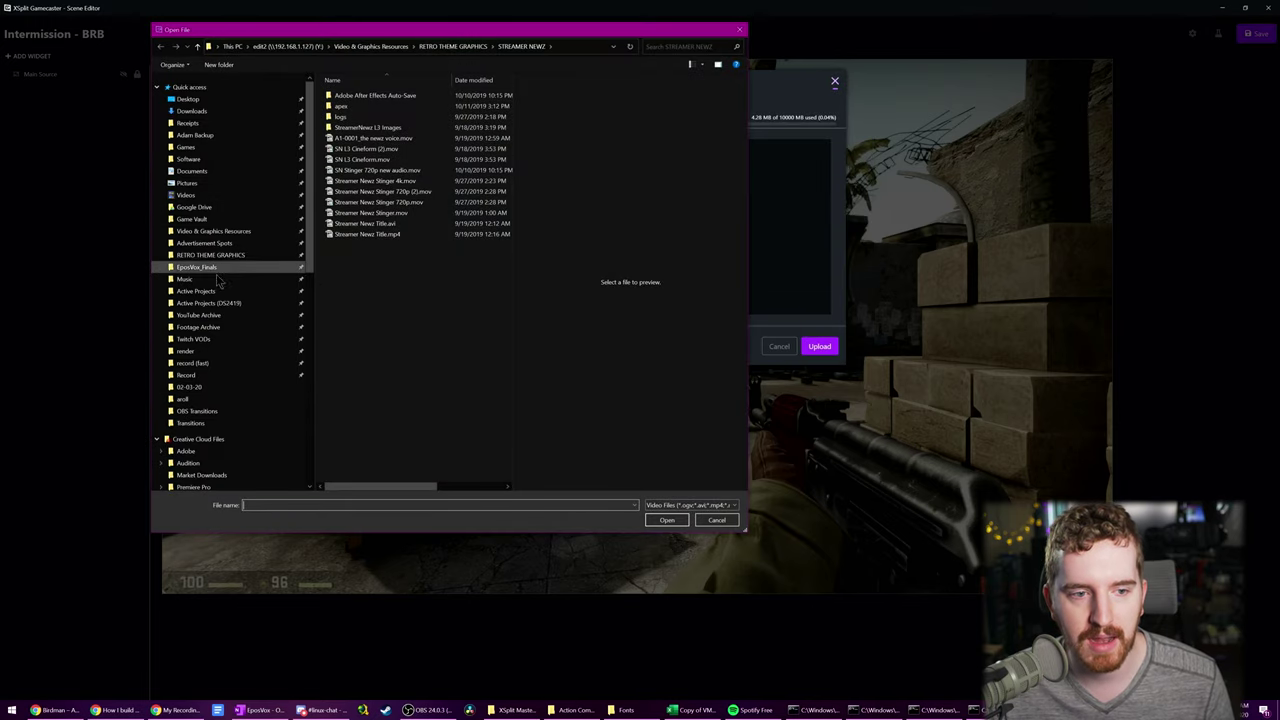
click(200, 267)
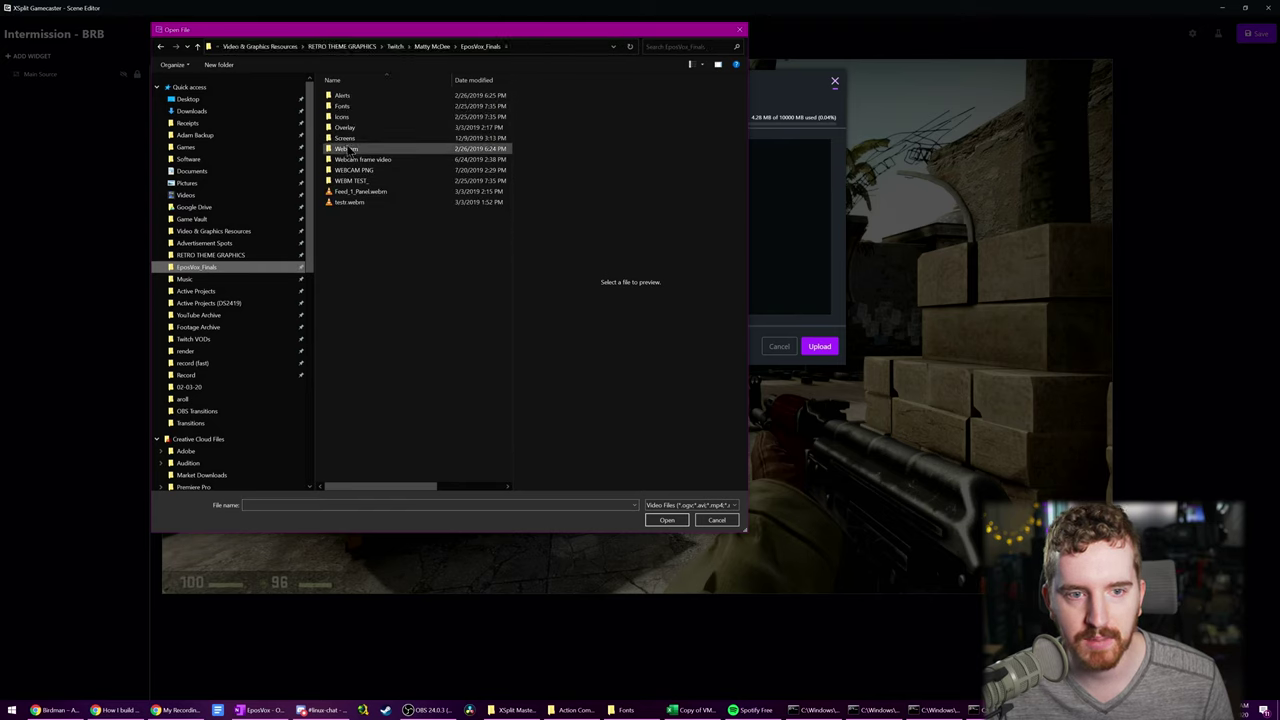
double_click(346, 138)
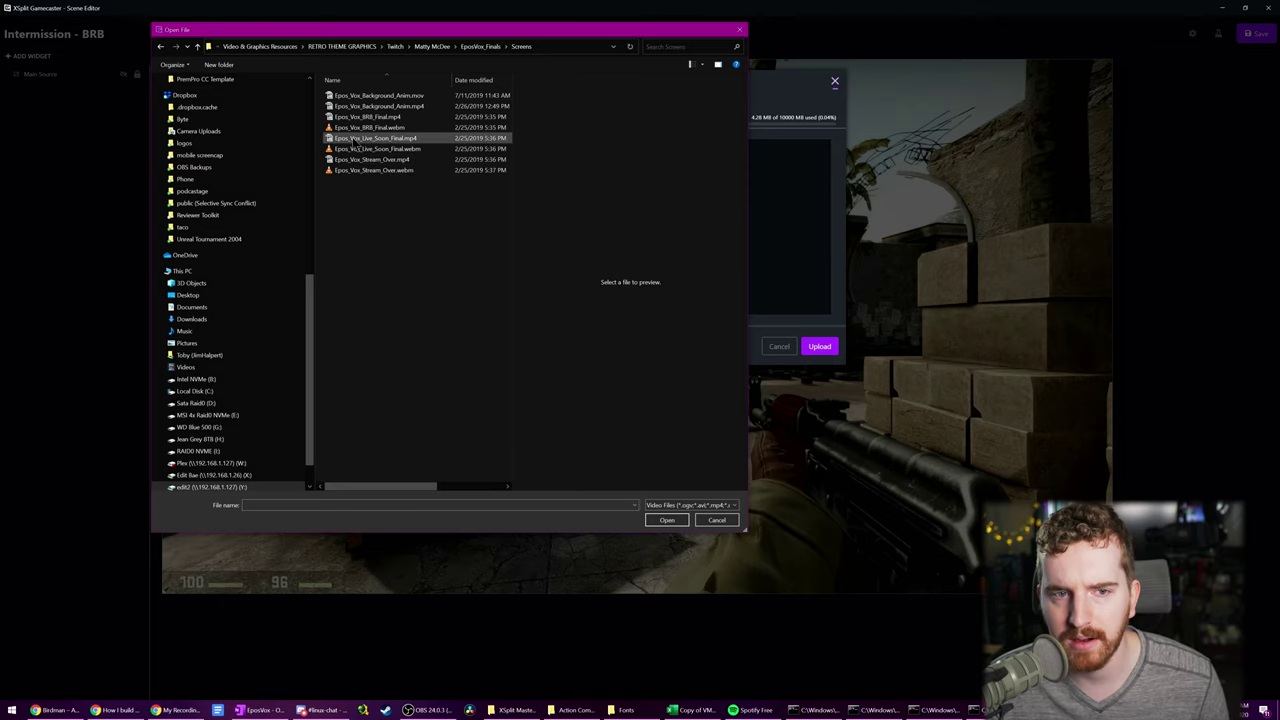
click(376, 128)
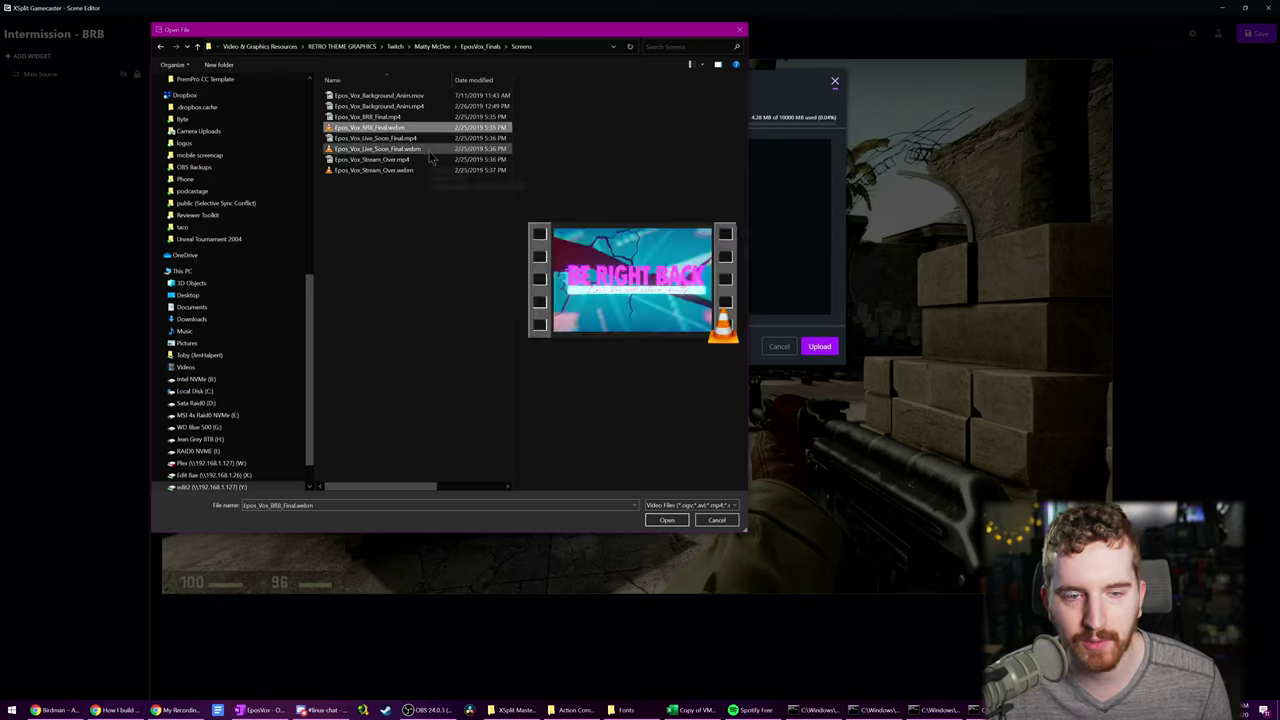
click(665, 522)
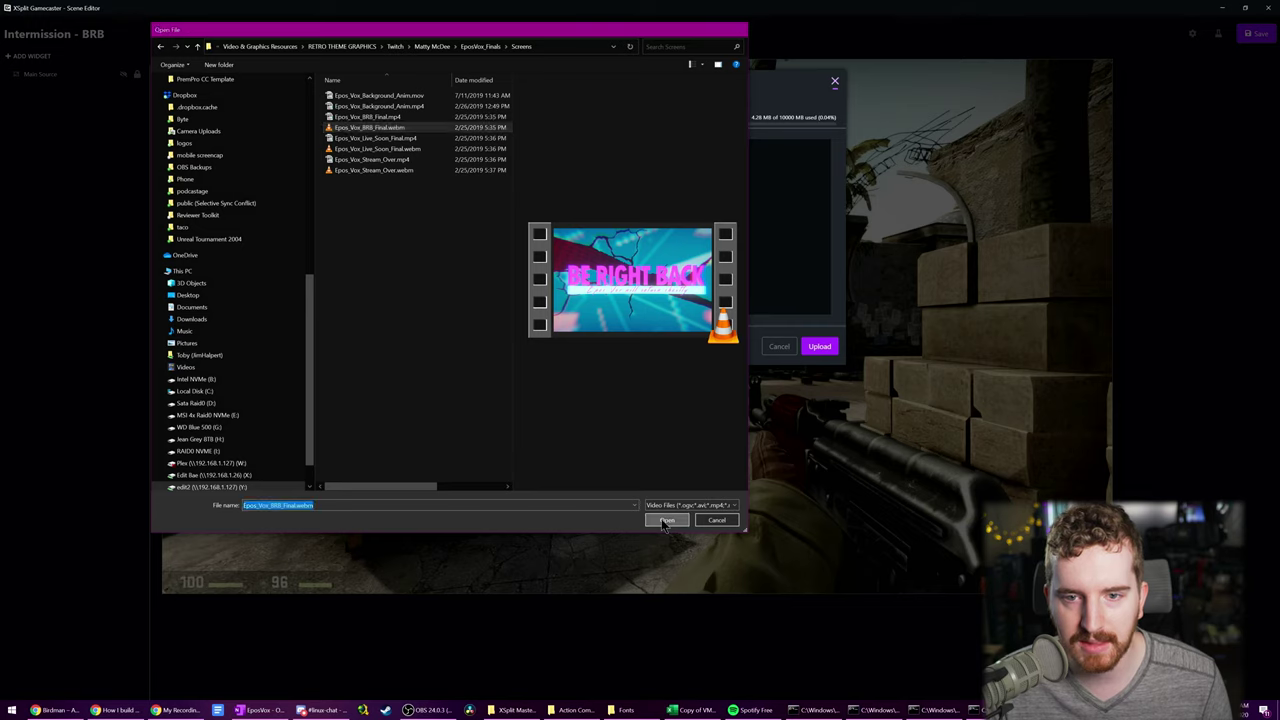
click(827, 351)
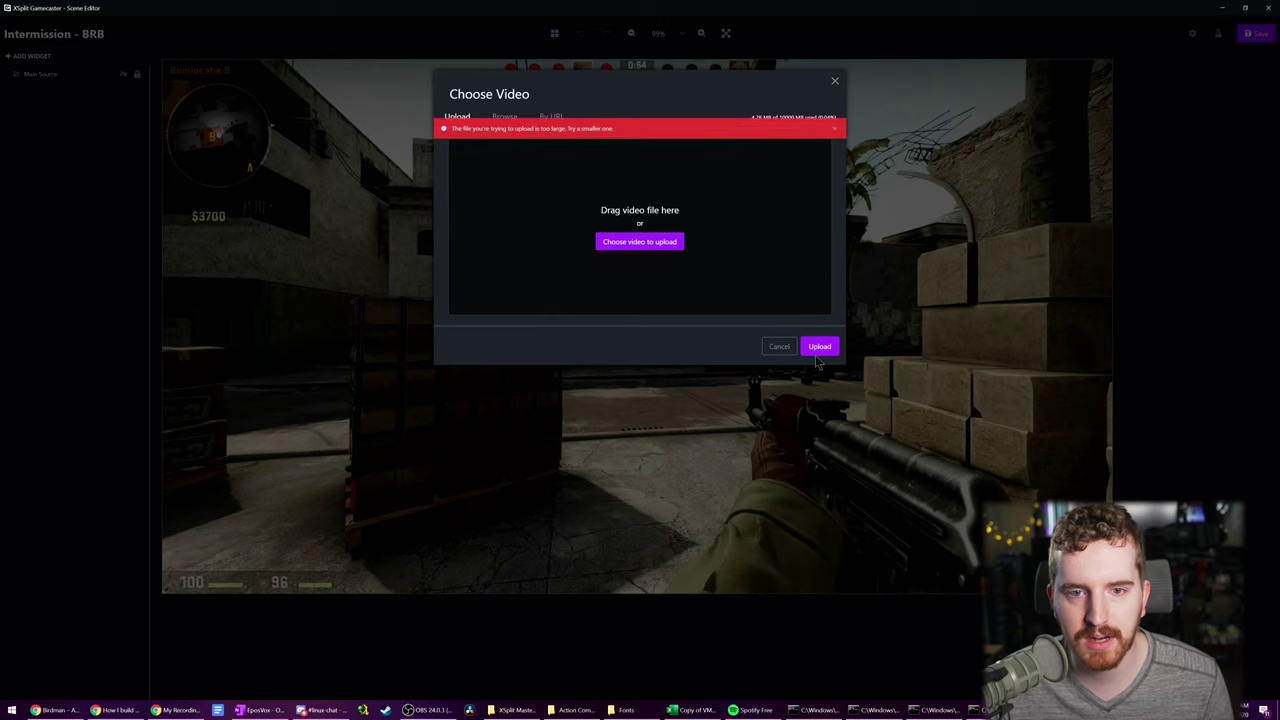
click(631, 243)
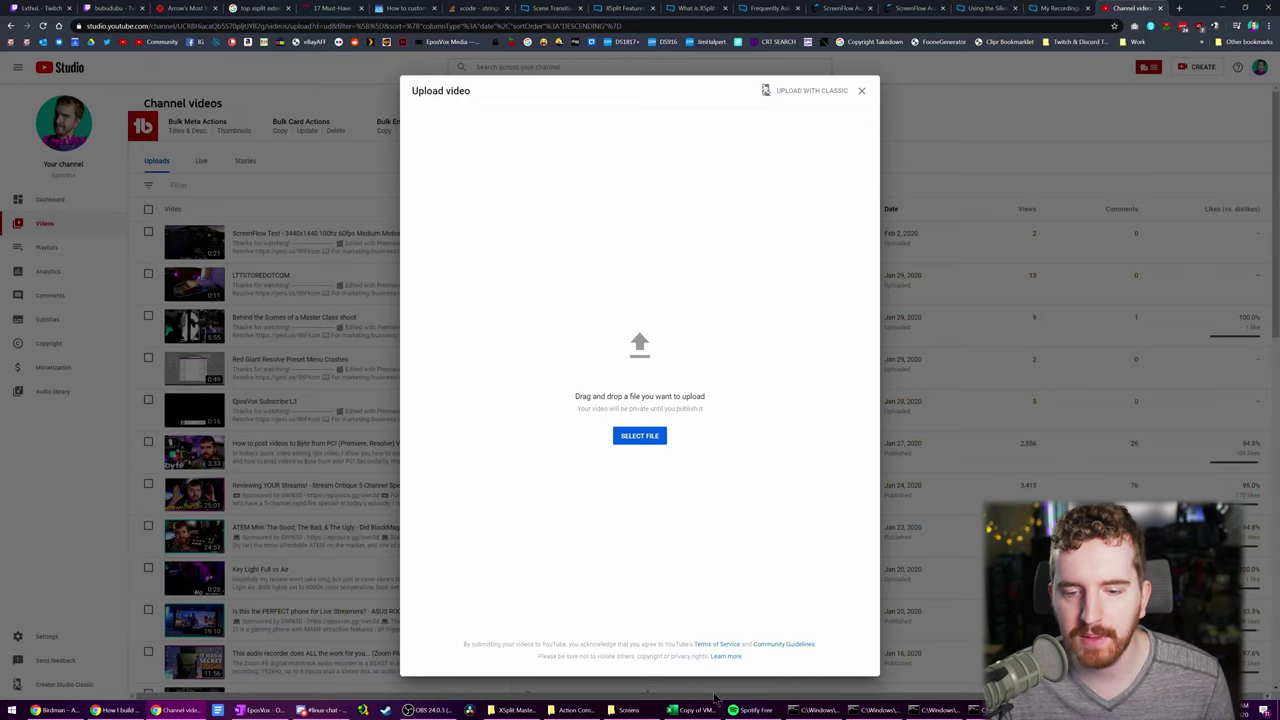
- Upload Epos_Vox_BRB_Final.mp4 from the Screens folder to YouTube Studio and copy its video link
click(628, 710)
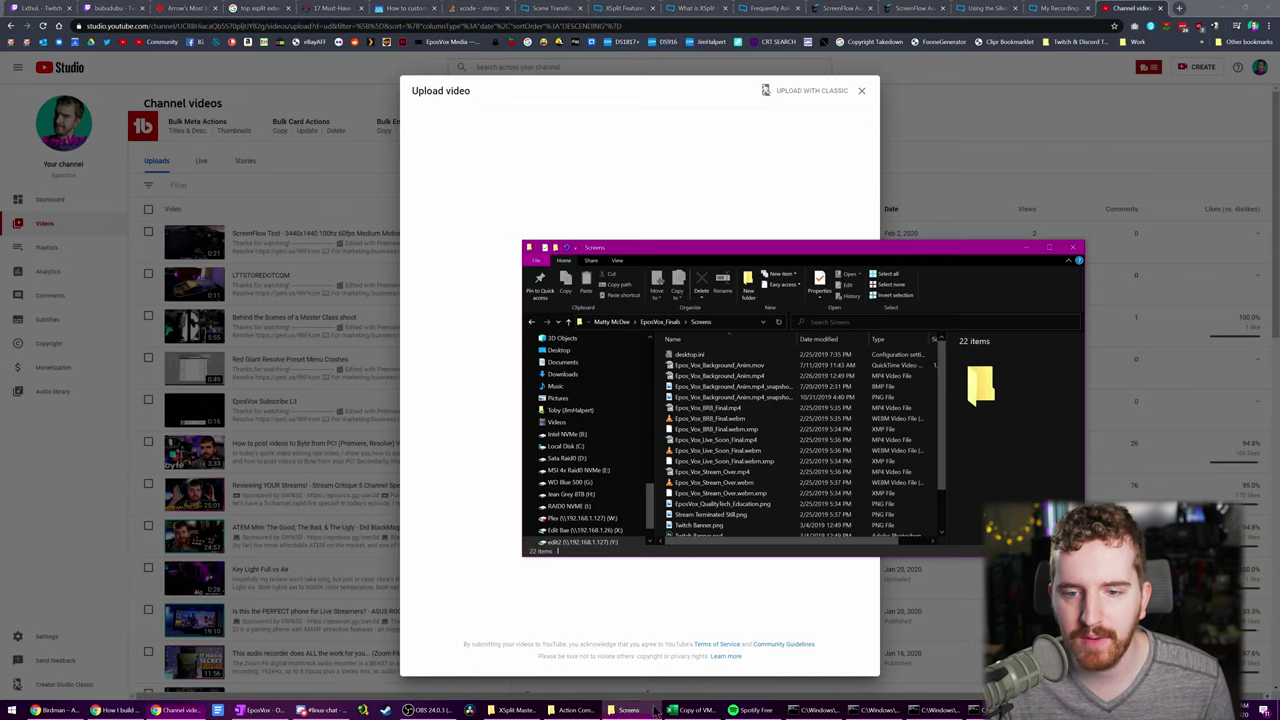
drag(715, 408, 727, 187)
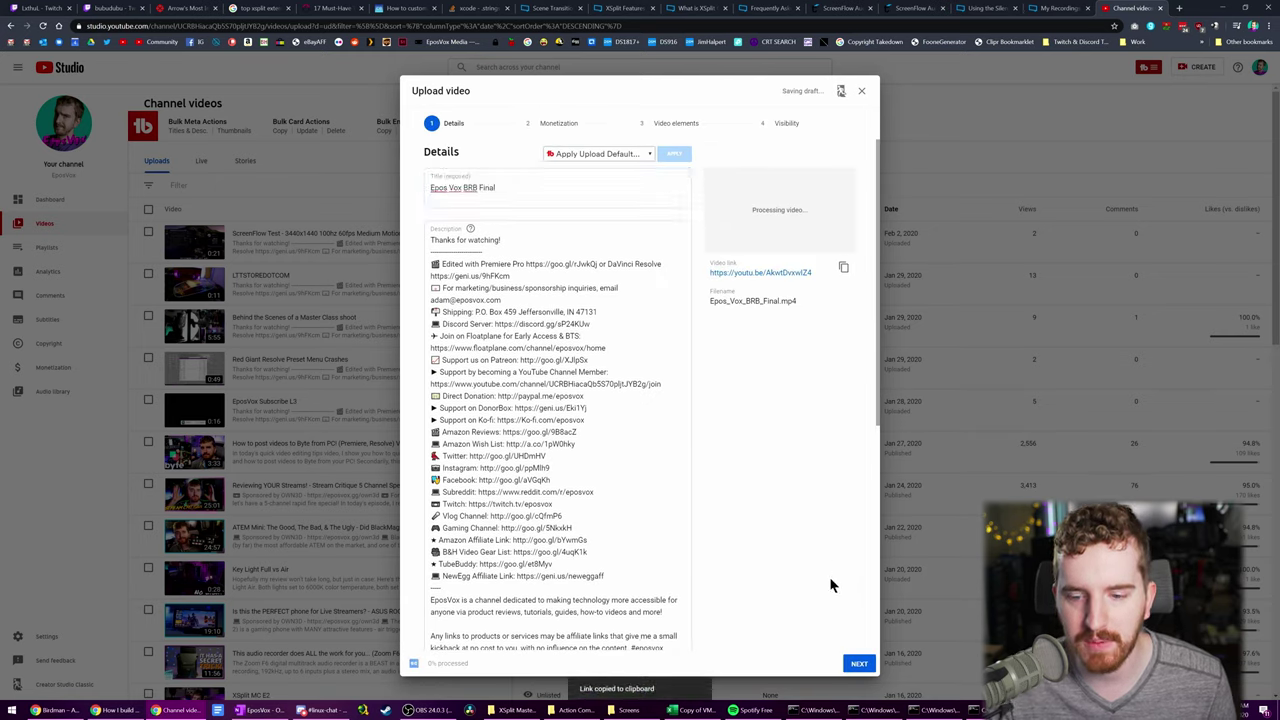
- Turn off the uploaded video's monetization and publish it with Unlisted visibility
click(859, 662)
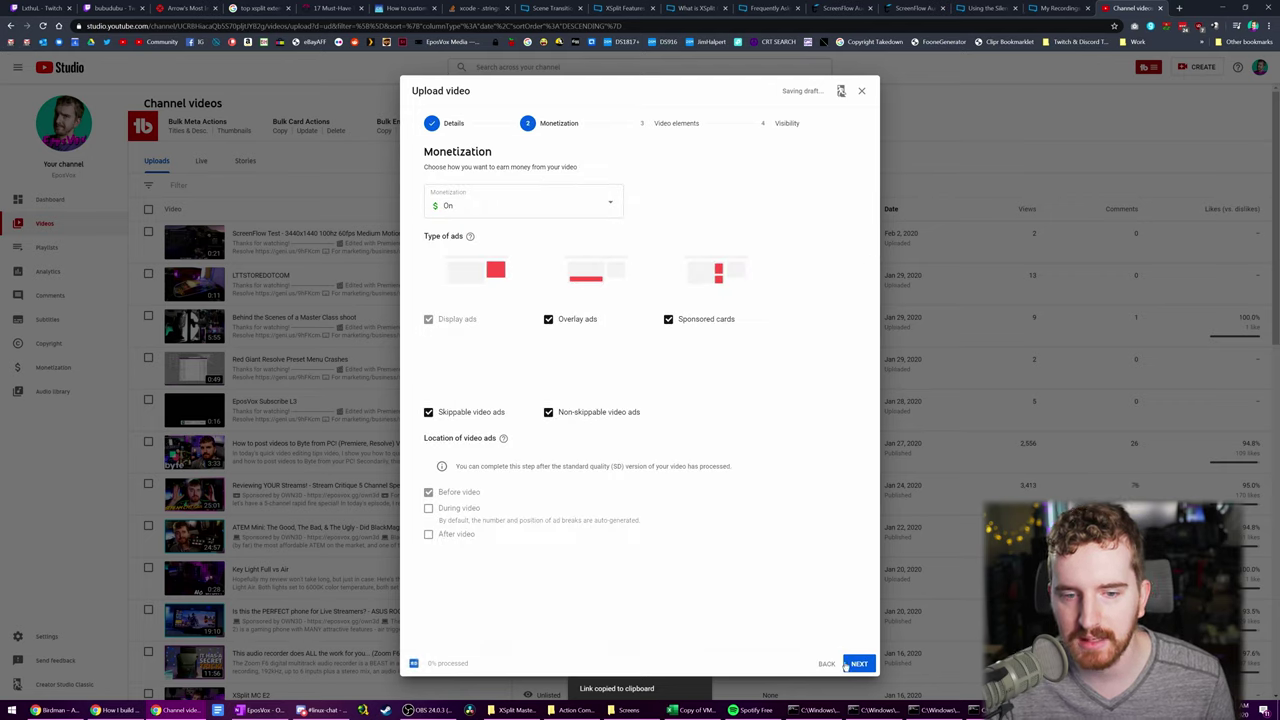
click(848, 664)
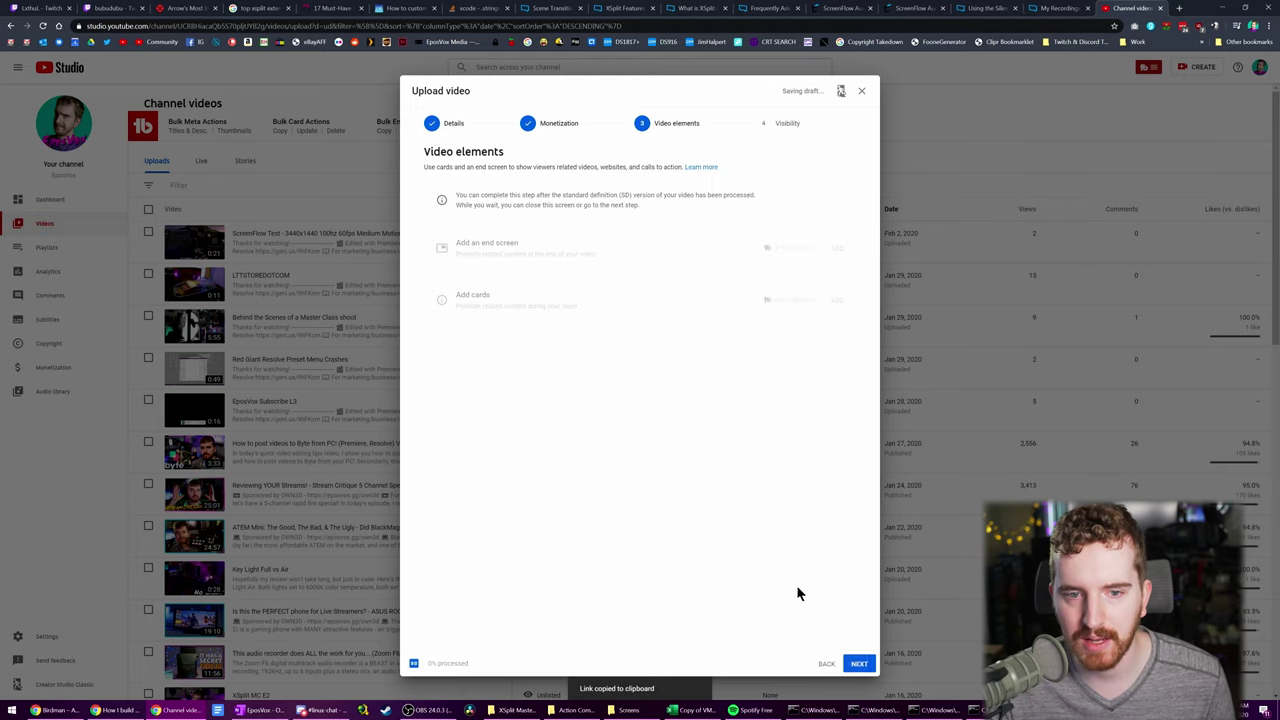
click(572, 122)
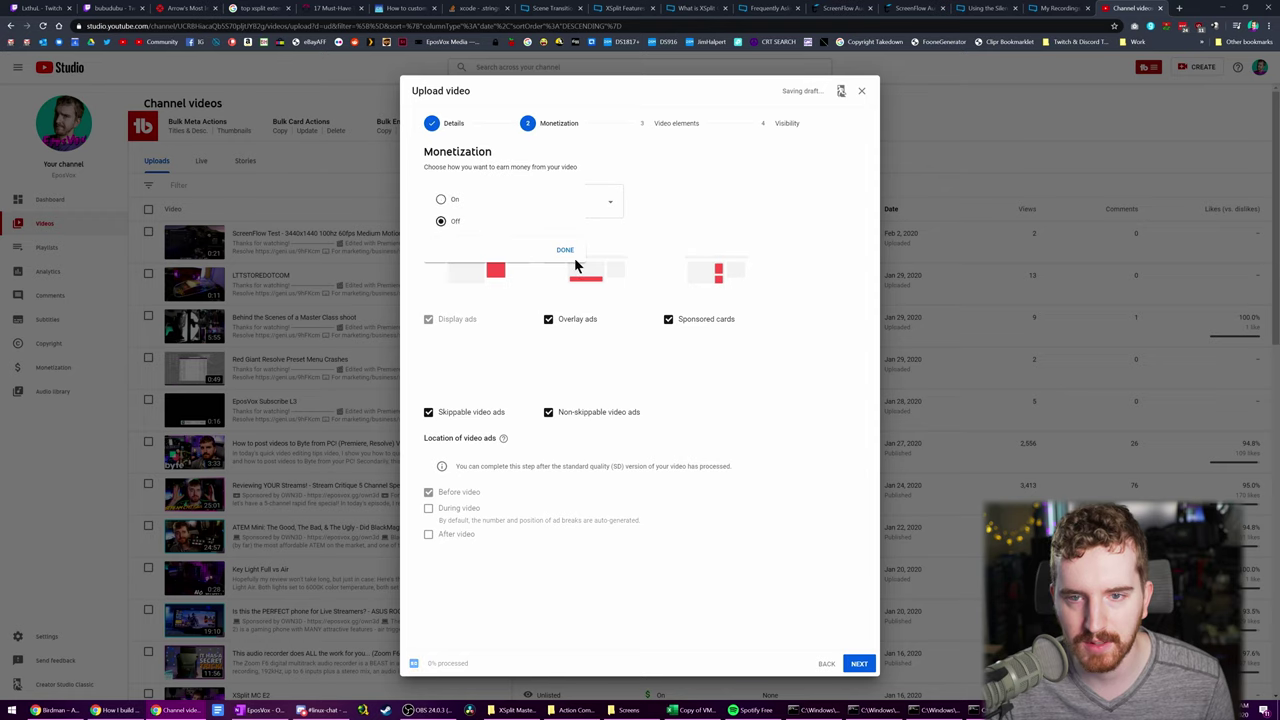
click(568, 250)
click(787, 123)
click(536, 226)
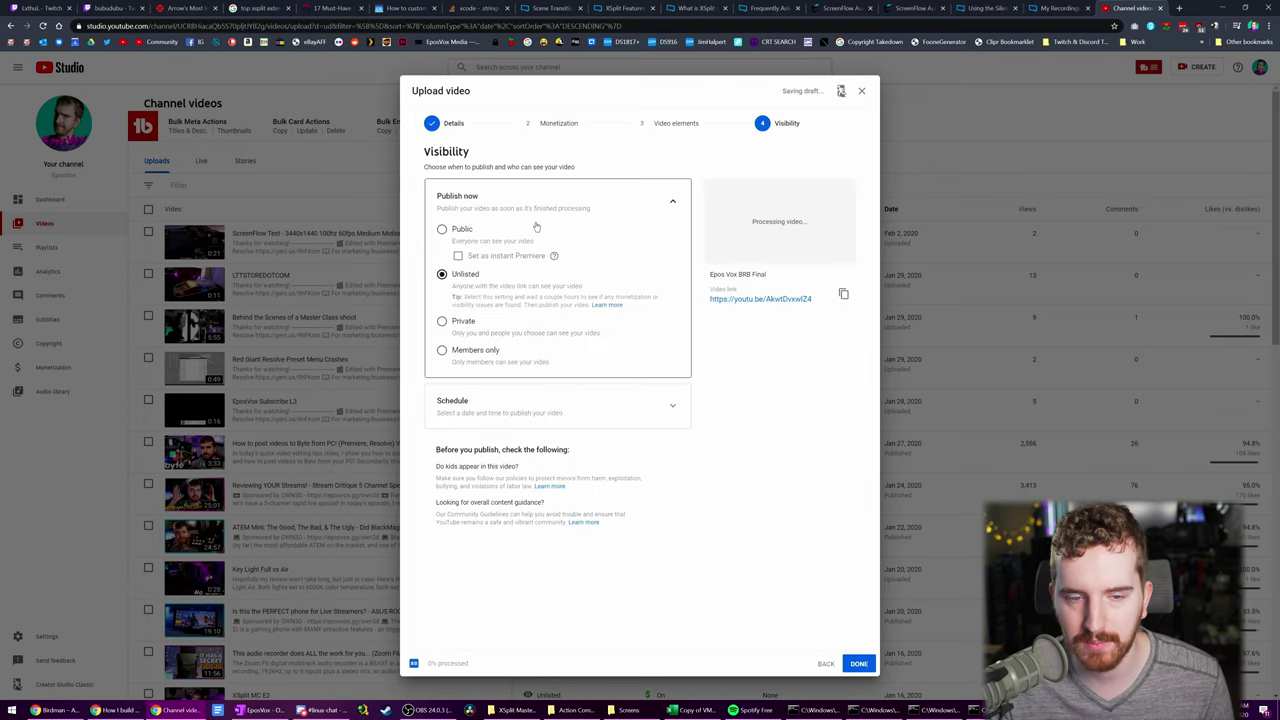
click(860, 664)
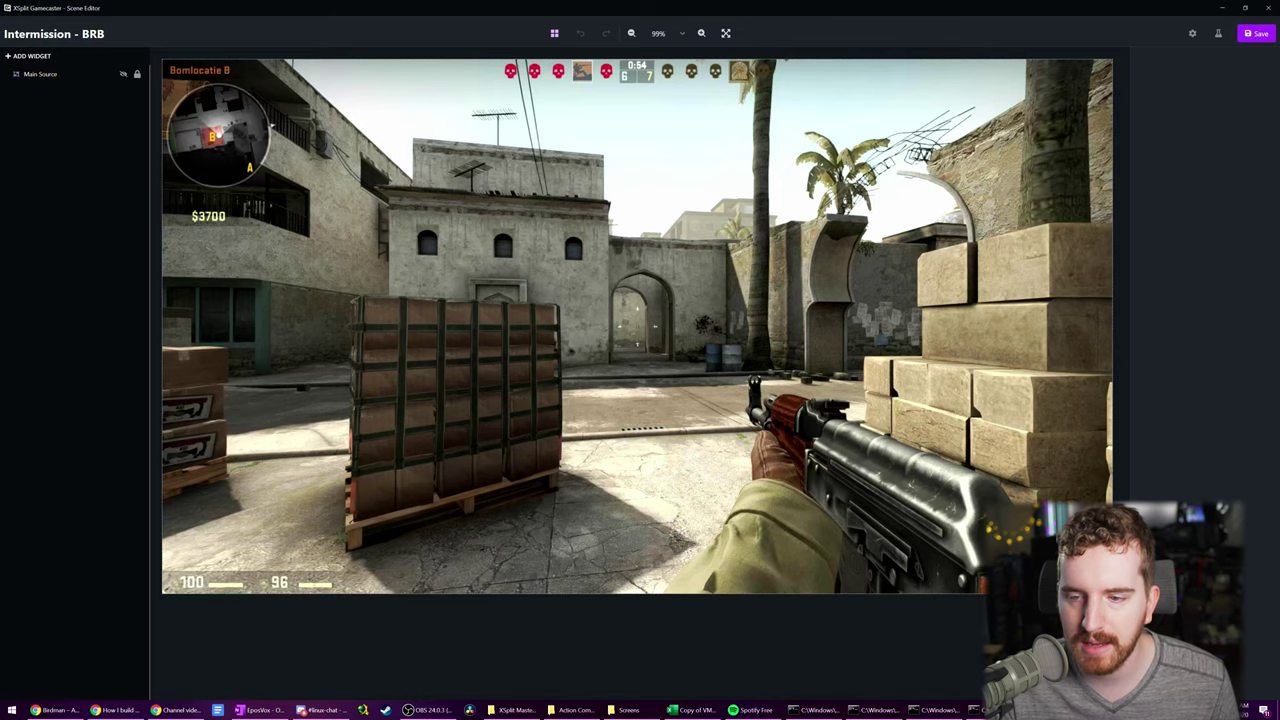
- Add a Video widget to the Intermission - BRB scene and set its video URL to the copied YouTube link
click(30, 56)
click(748, 278)
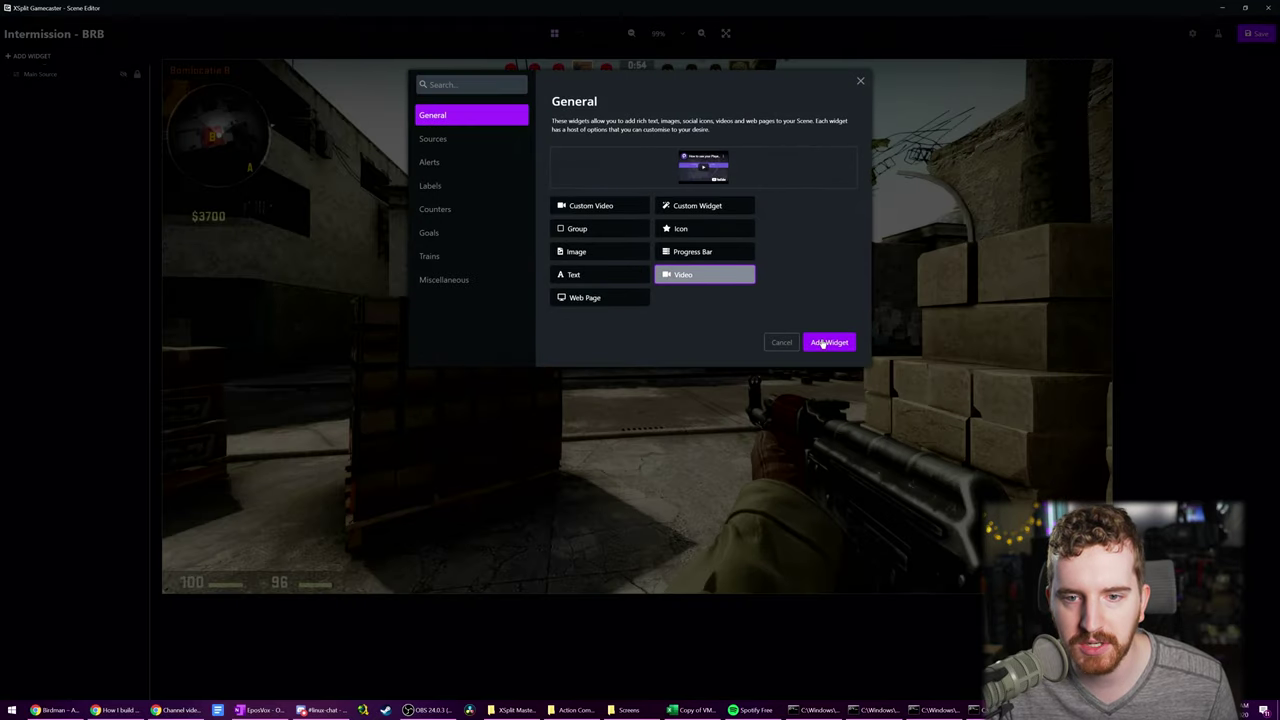
click(822, 343)
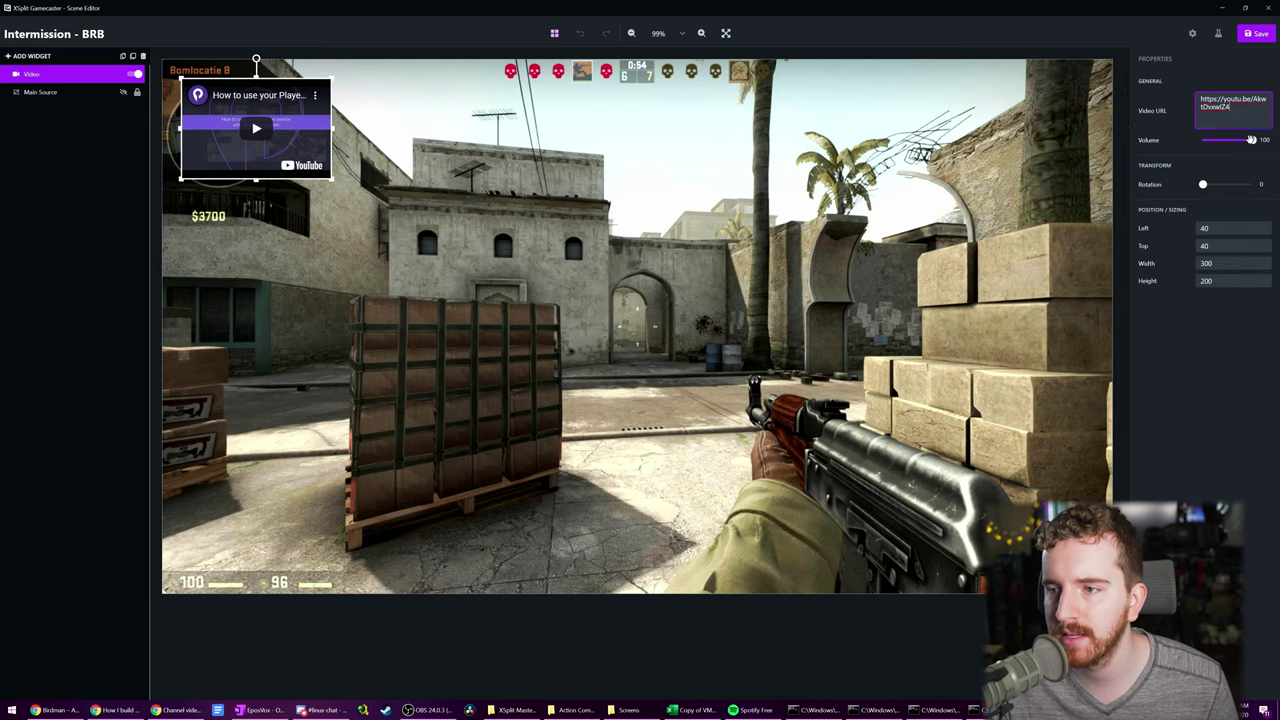
- Mute the Video widget, enlarge it to about 1917 by 1073 to cover the canvas, and save the scene before closing the editor
drag(1251, 140, 1201, 140)
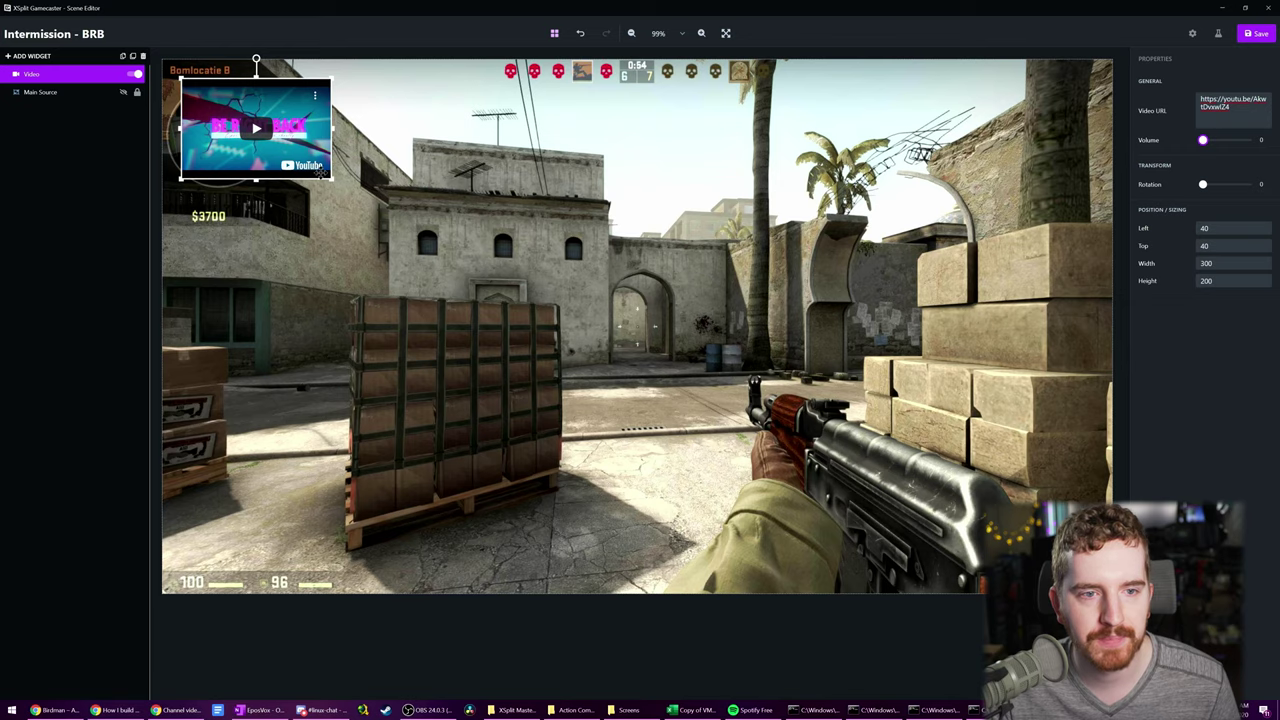
drag(331, 178, 1112, 592)
right_click(865, 268)
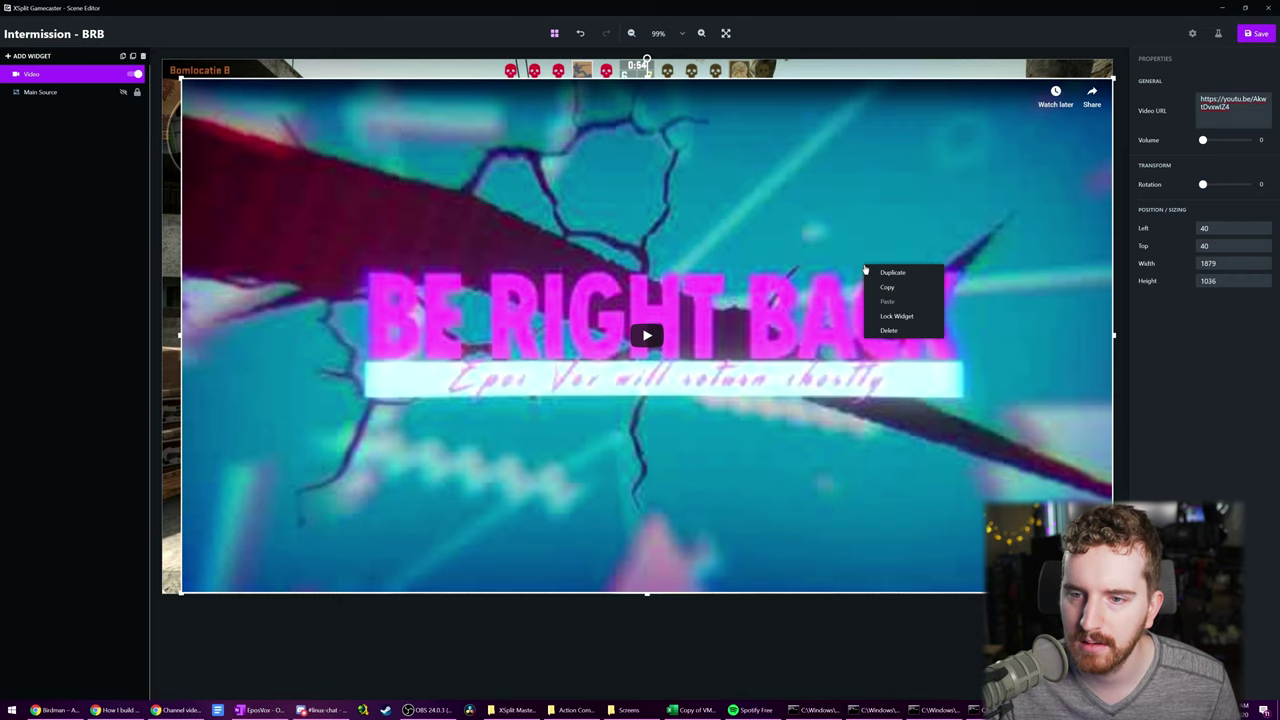
click(1258, 34)
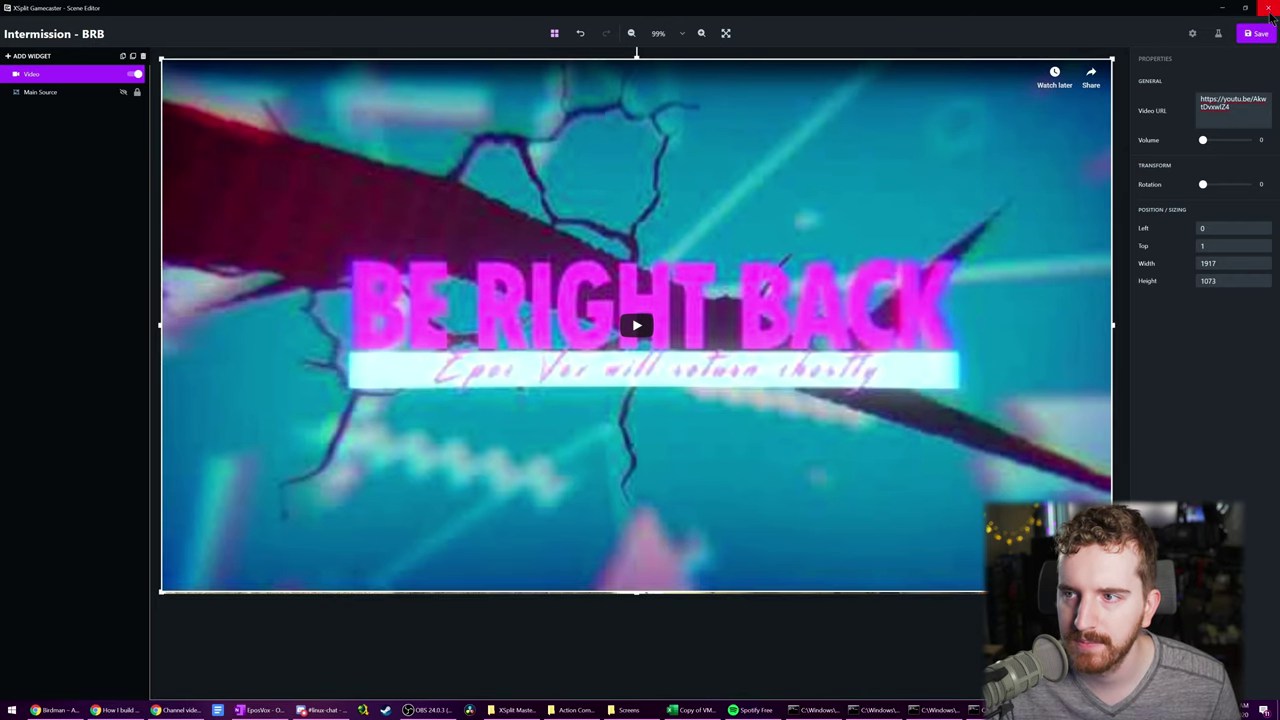
click(1268, 8)
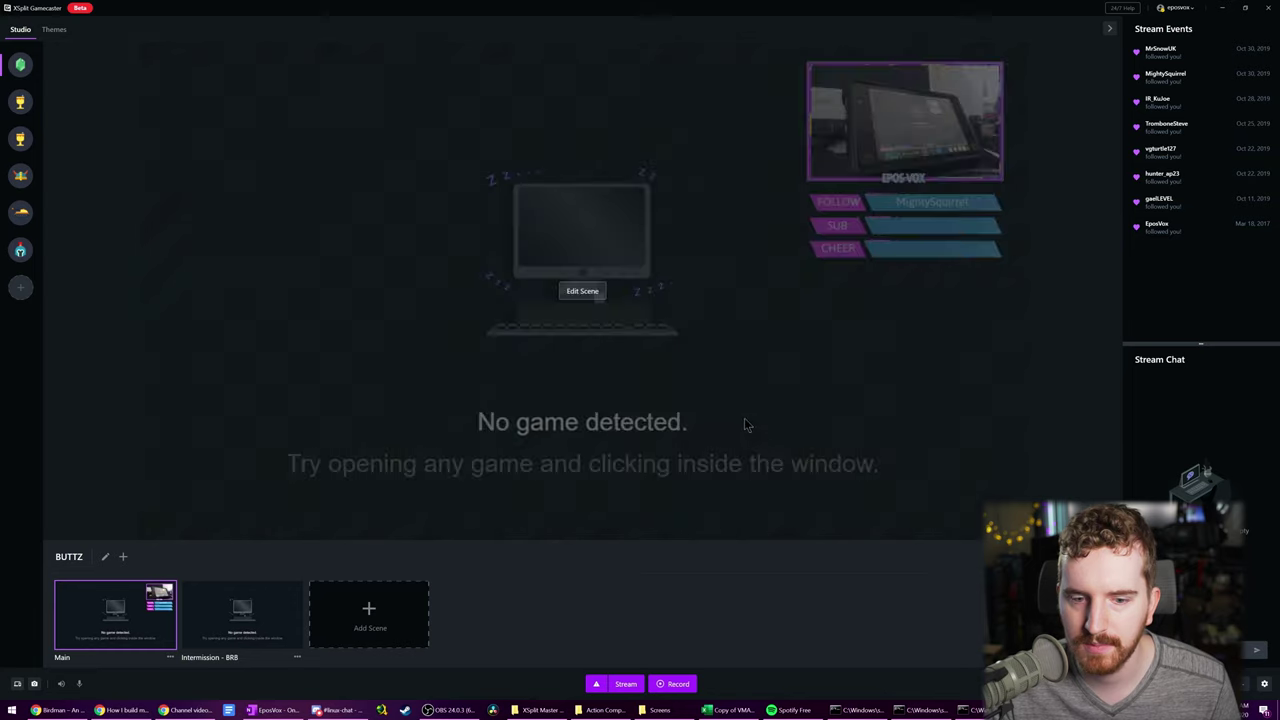
- Show the Intermission - BRB scene and set the scene transition to Move left & right
click(262, 628)
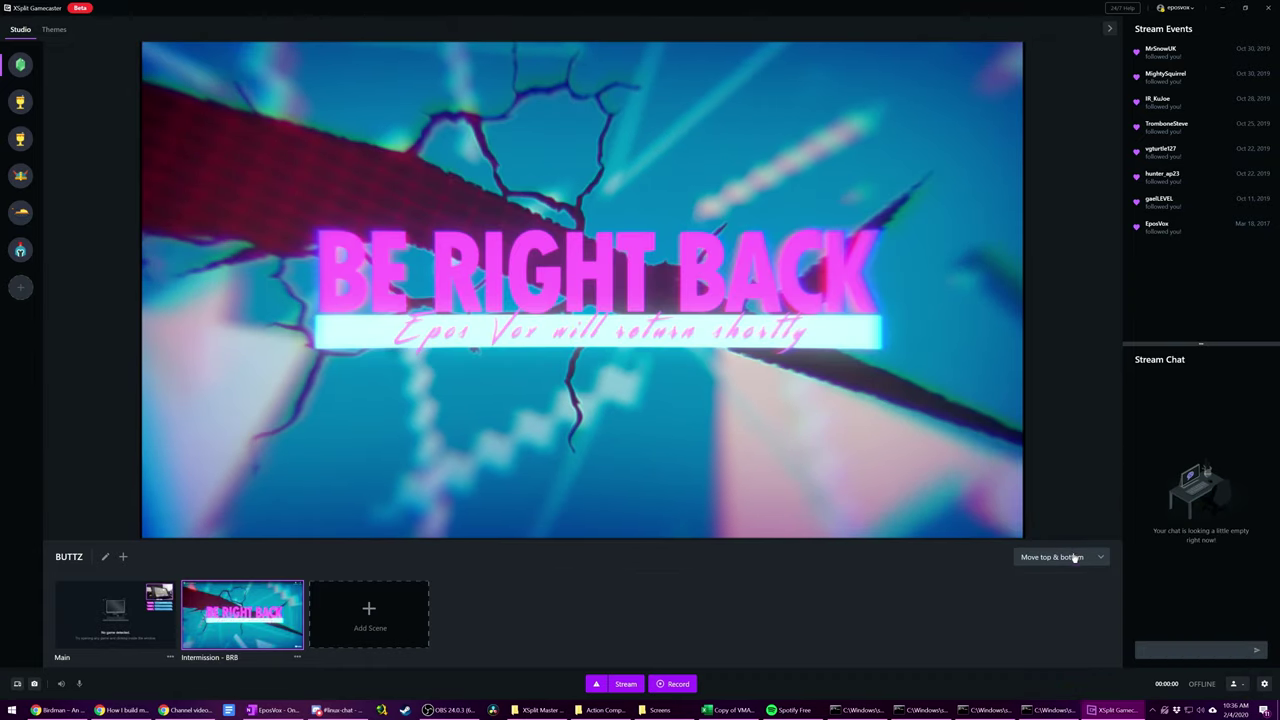
click(1073, 557)
scroll(1063, 611, down, 5)
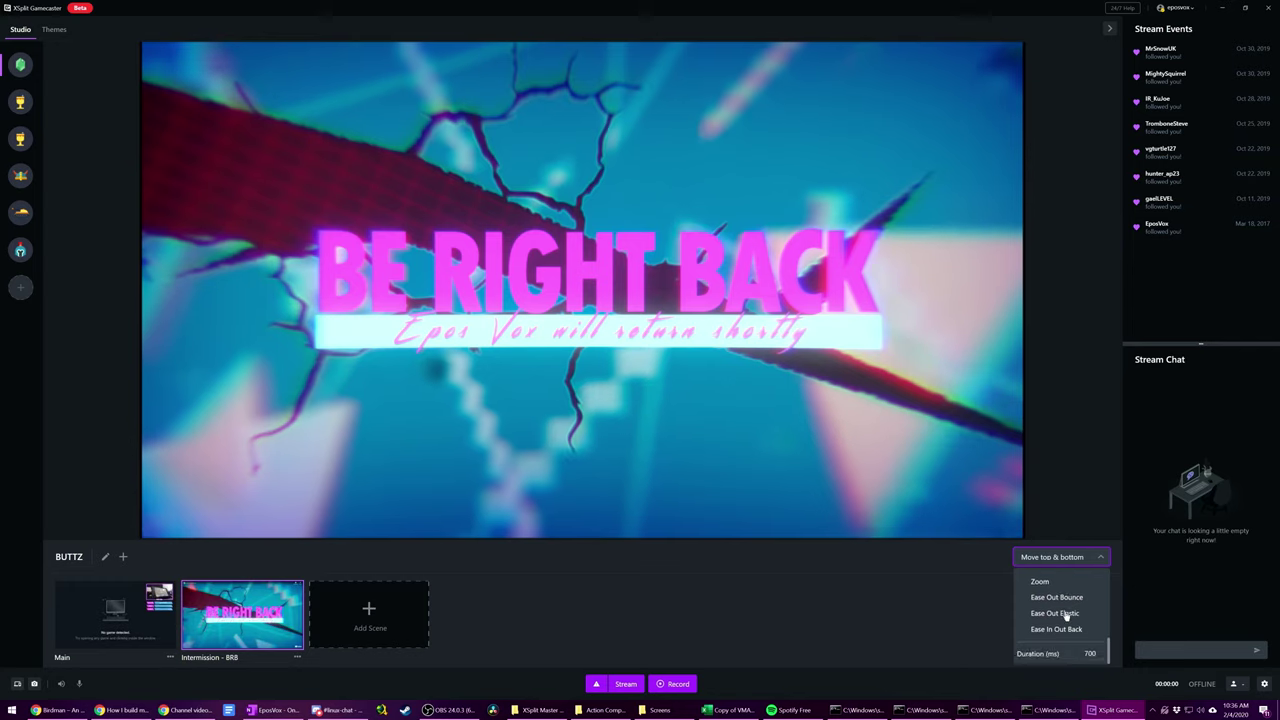
scroll(1064, 624, up, 5)
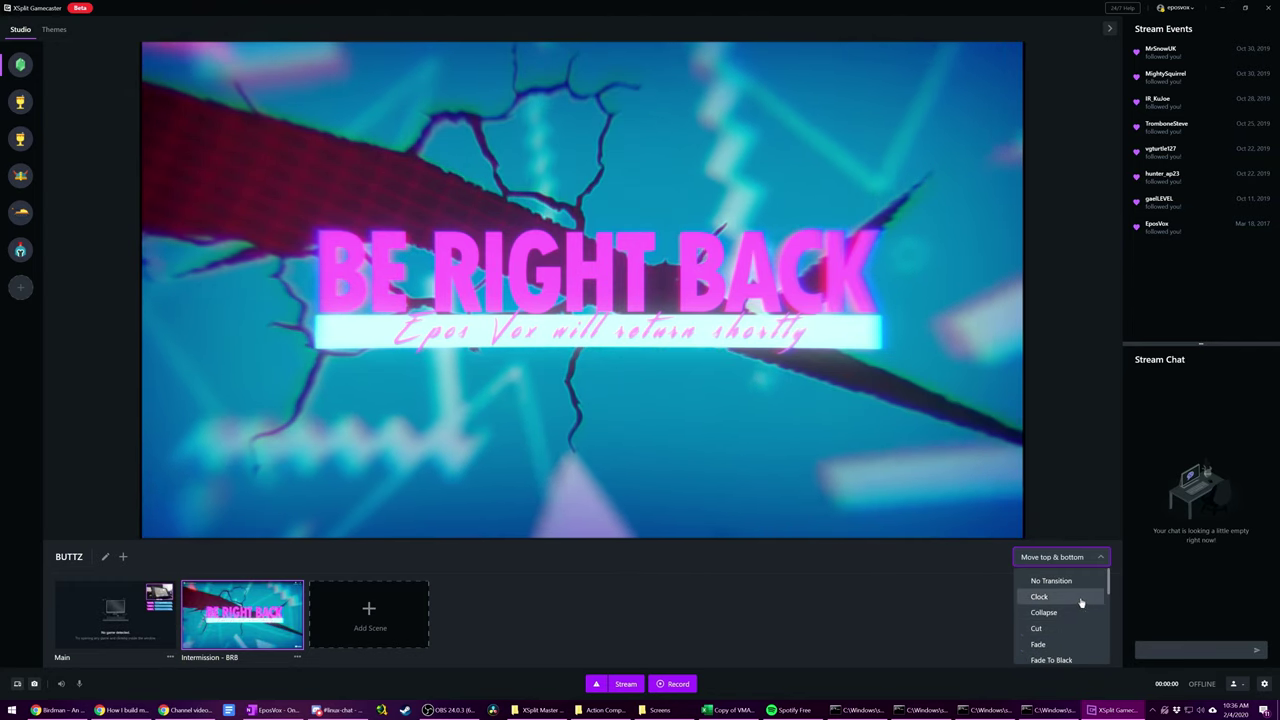
scroll(1075, 598, down, 5)
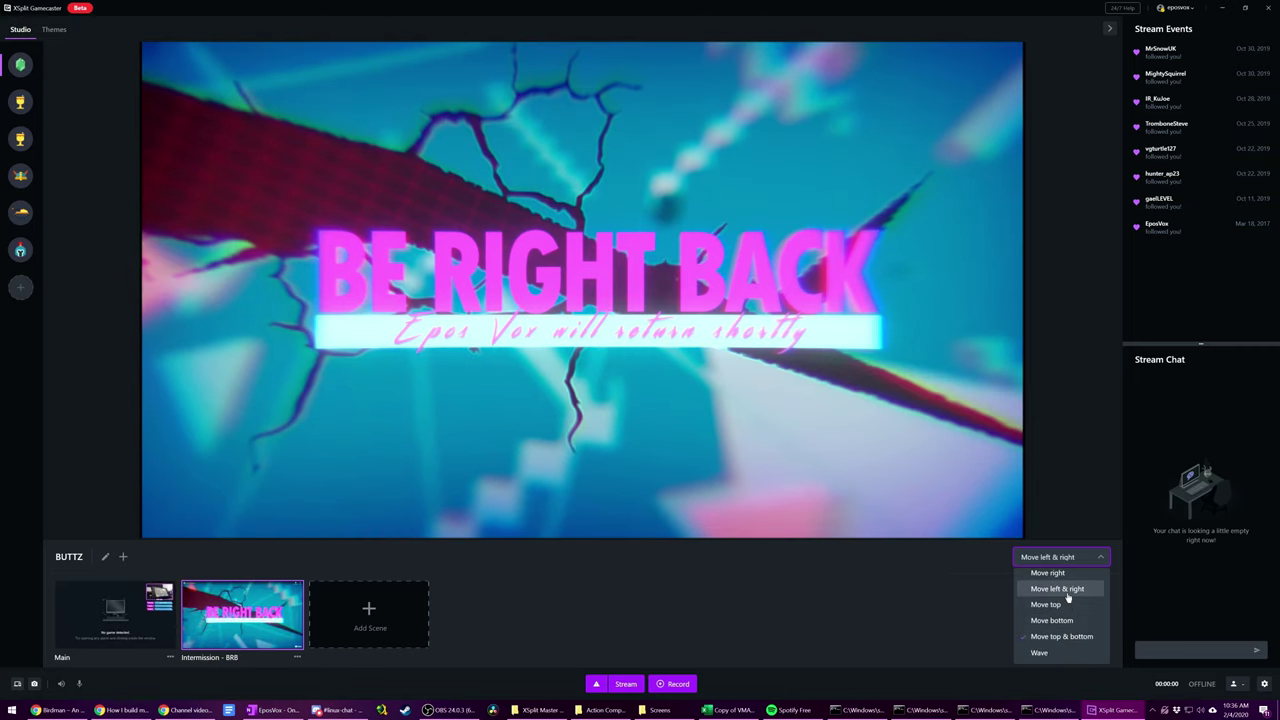
click(1056, 588)
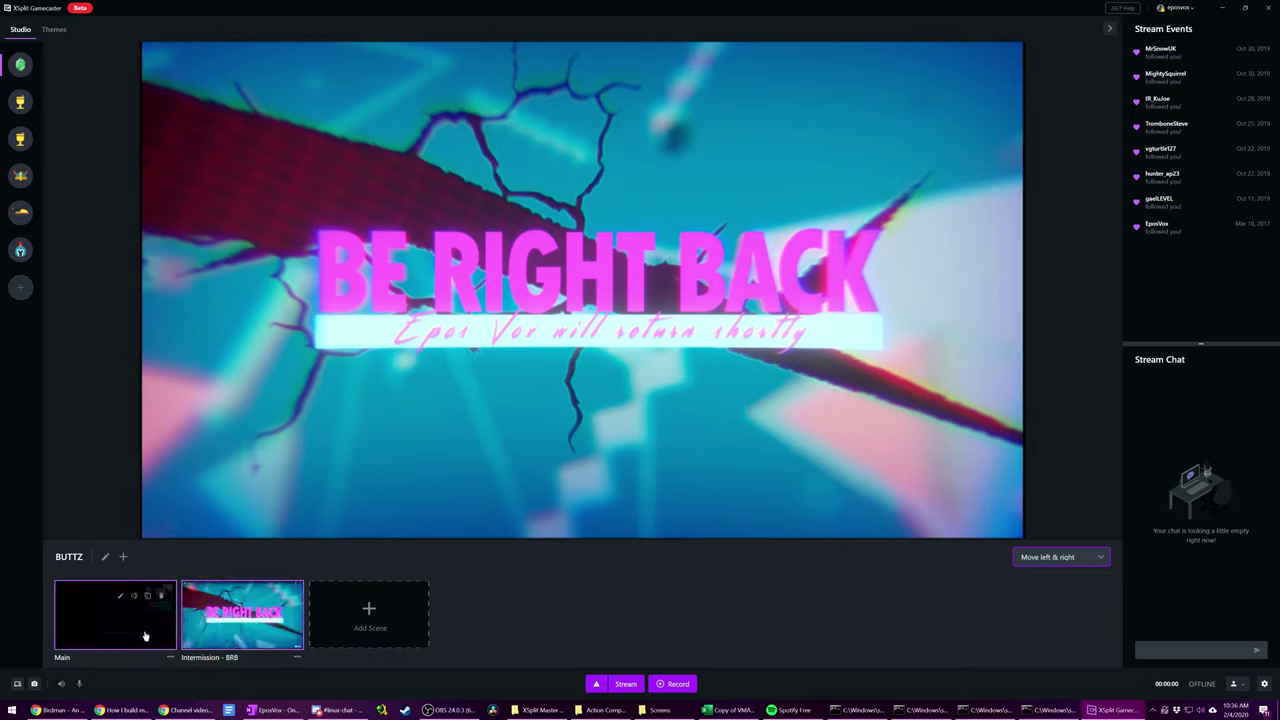
- Preview the scene transition by switching between the Main and Intermission - BRB scenes
click(133, 633)
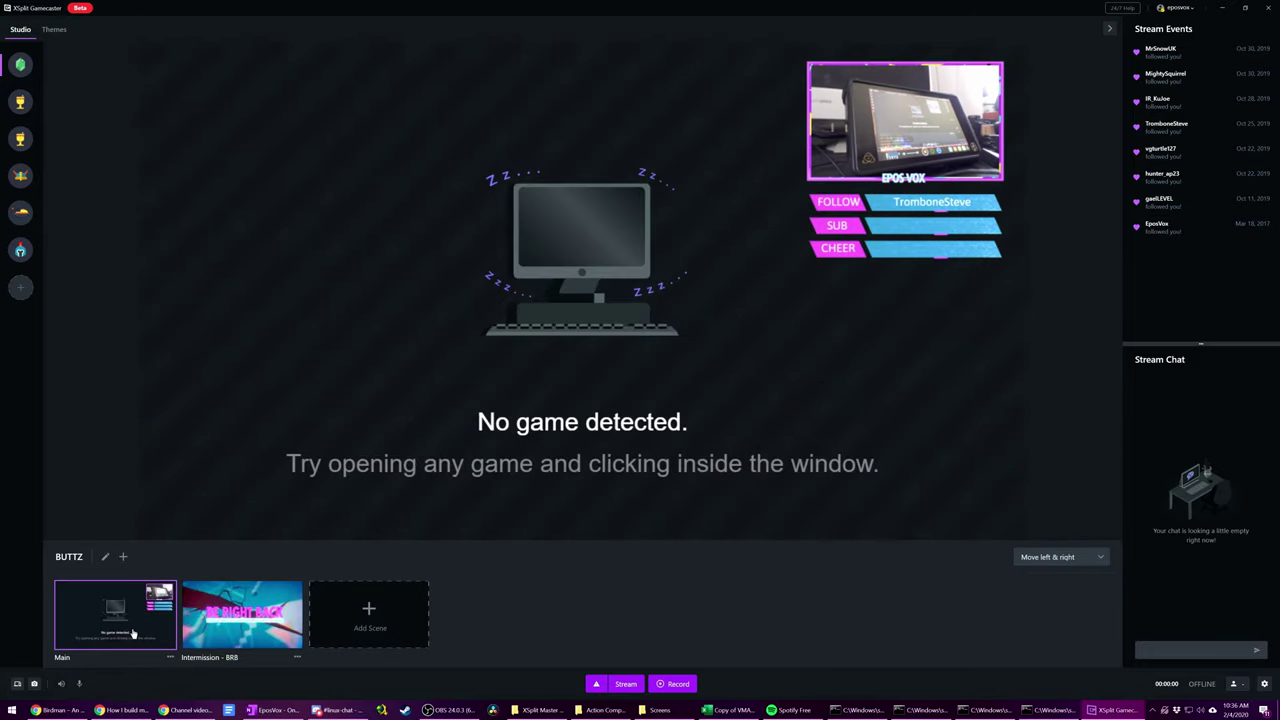
click(200, 628)
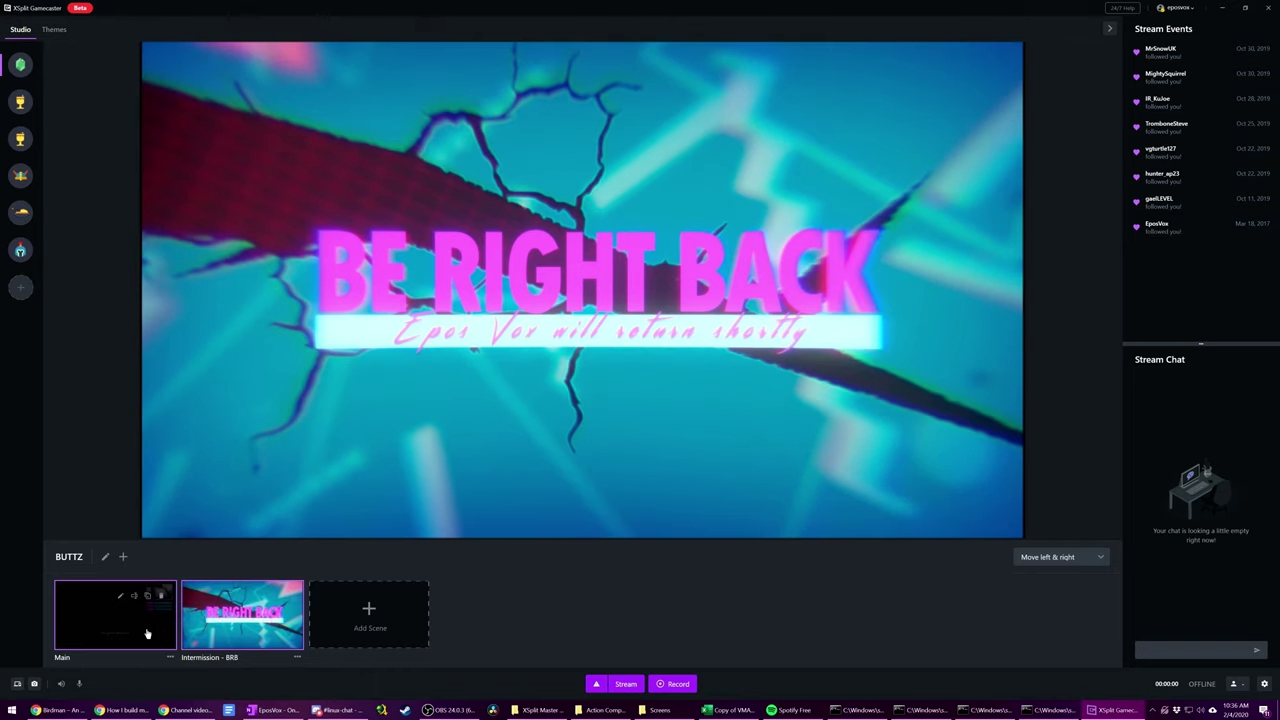
click(144, 633)
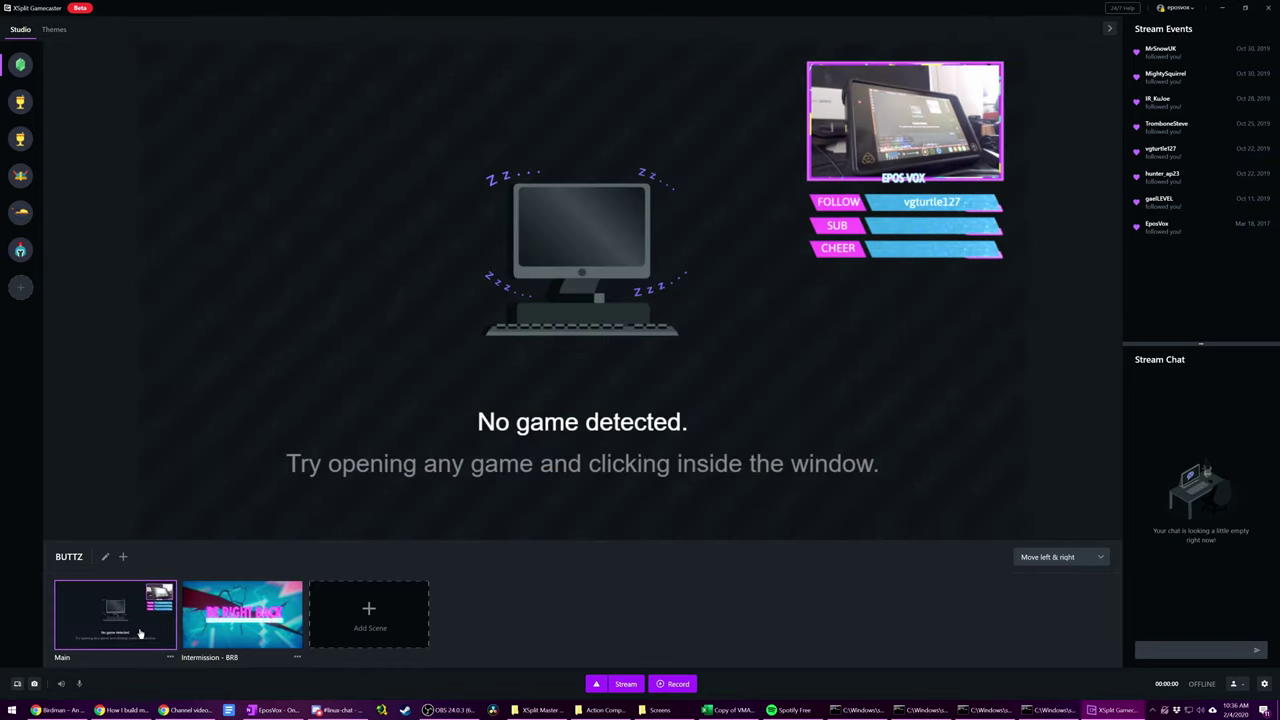
- Add a third scene to the BUTTZ set, created from scratch rather than from a theme
click(369, 612)
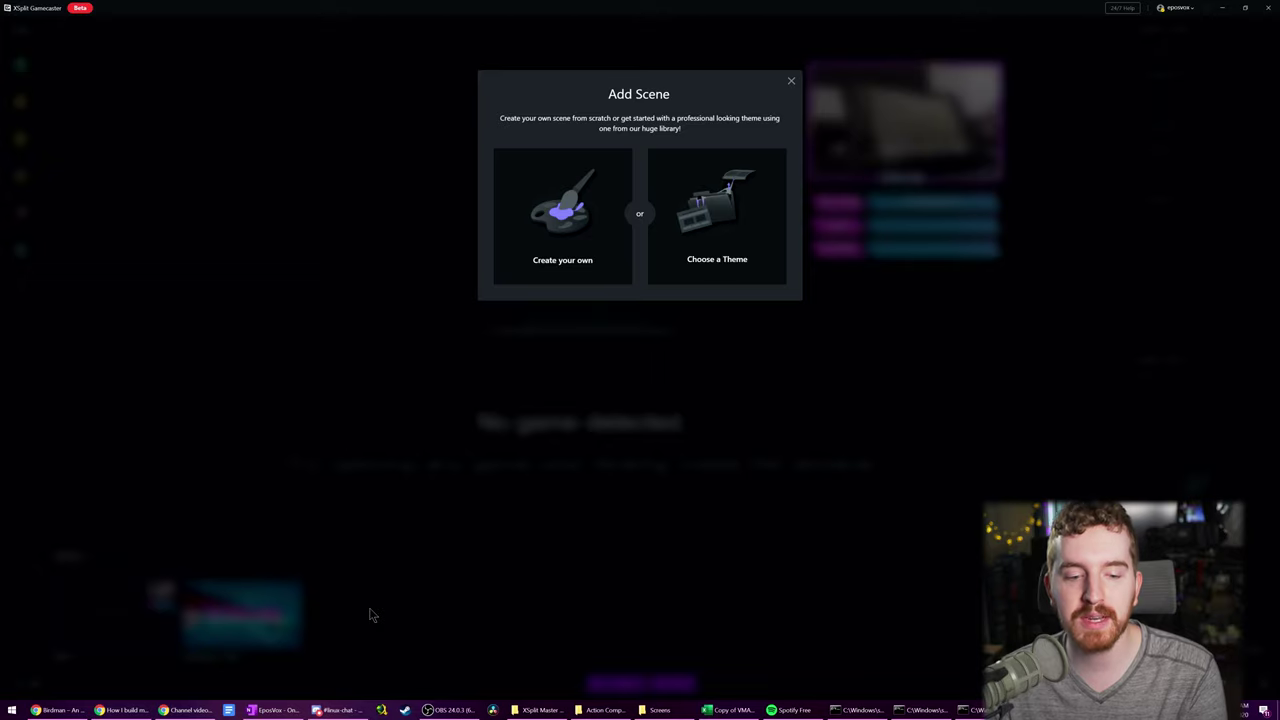
click(583, 265)
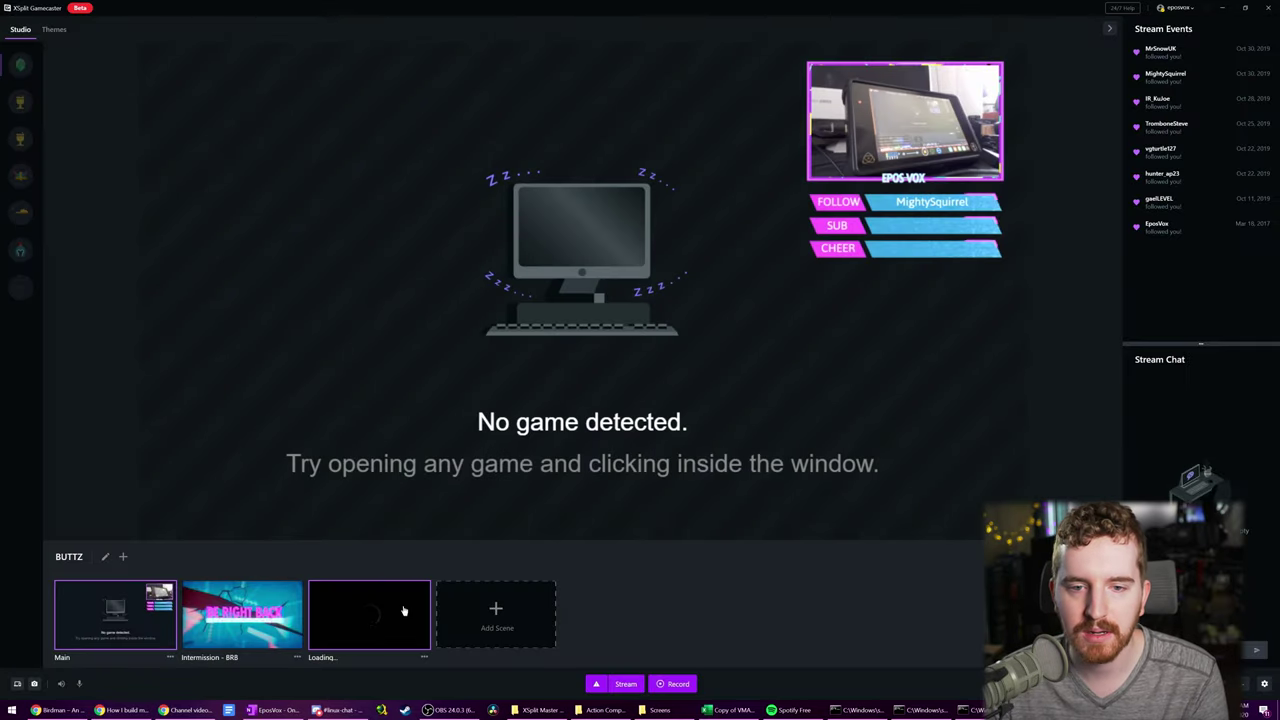
click(401, 597)
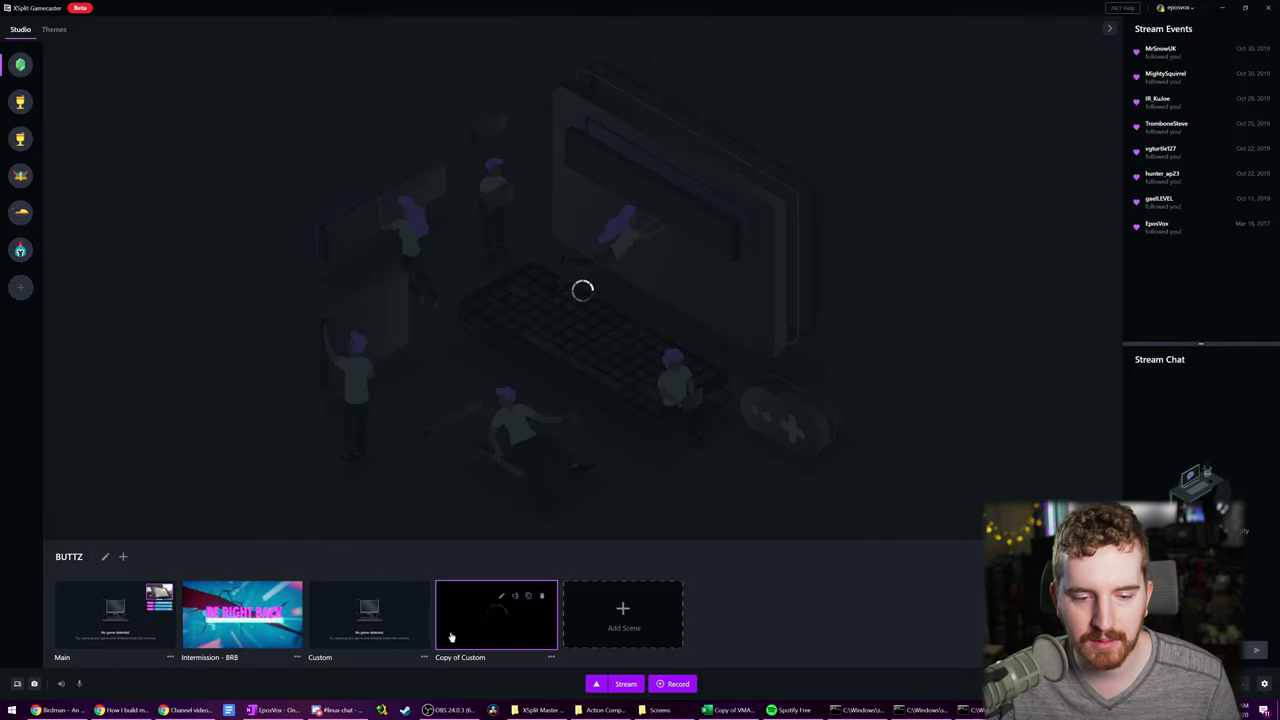
click(542, 596)
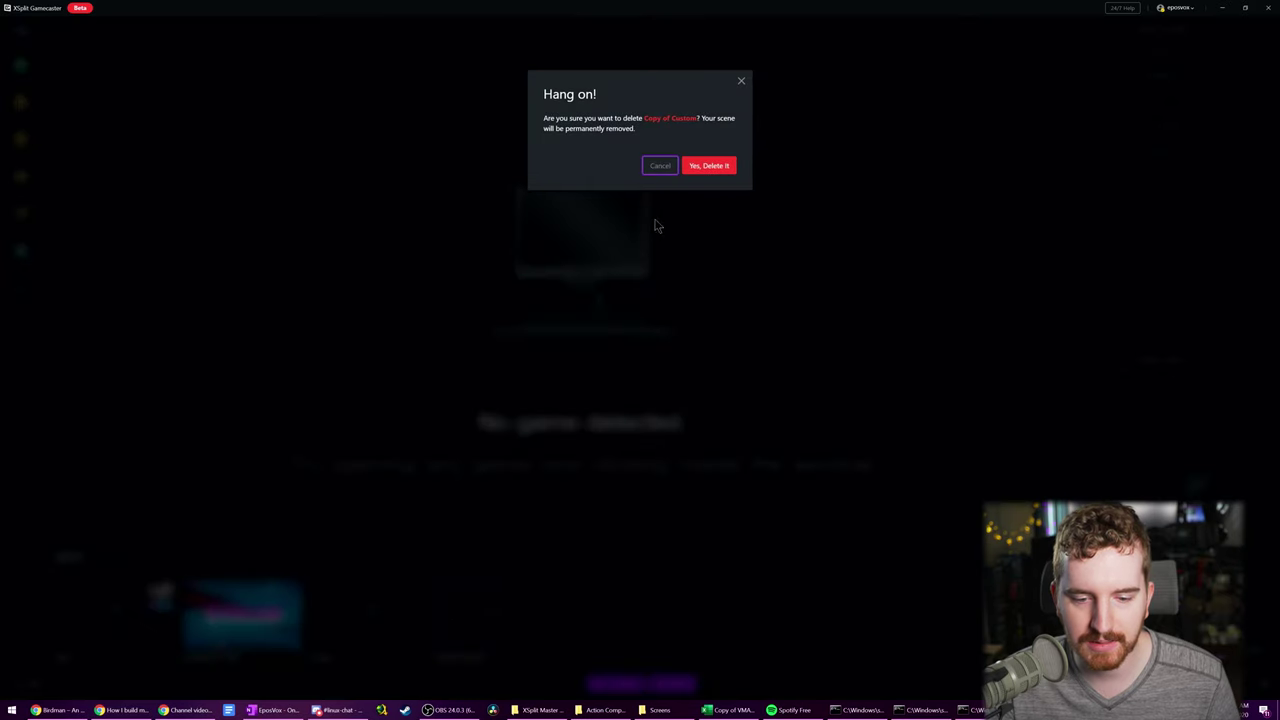
click(722, 165)
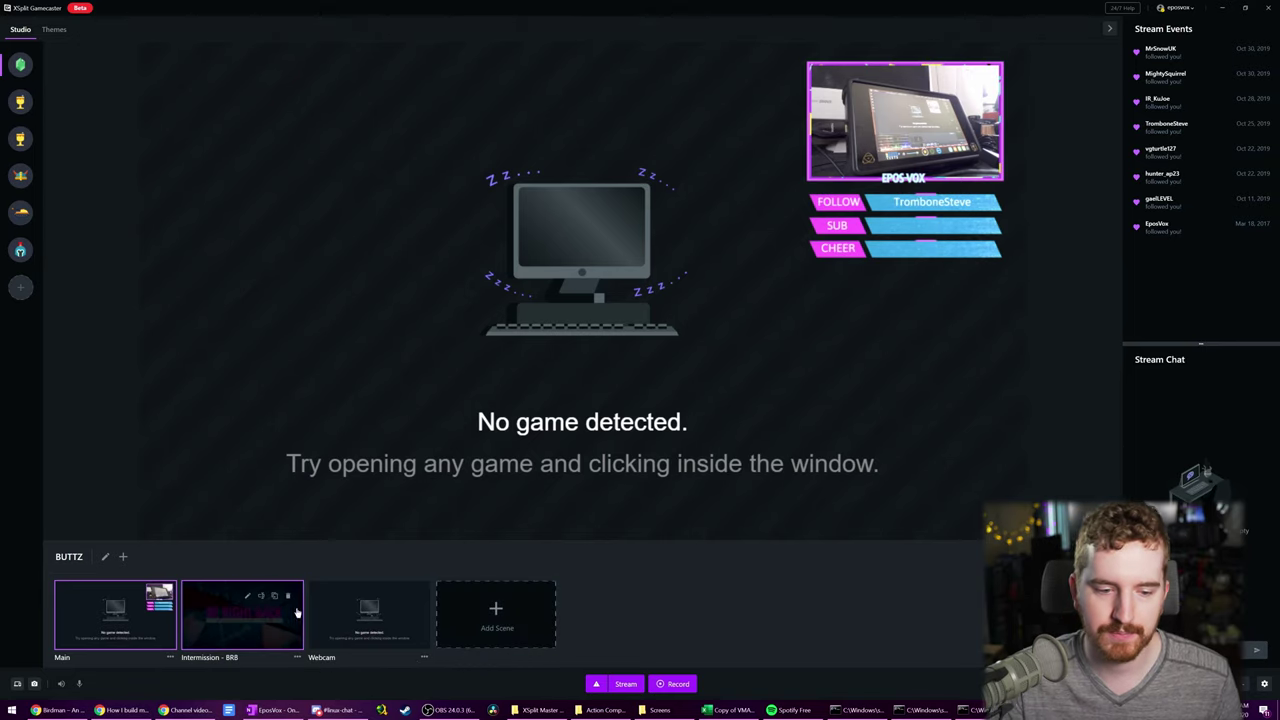
- Open the Intermission - BRB scene for editing and stretch the Video widget past the canvas edges to about 1932 by 1081
mouse_move(231, 597)
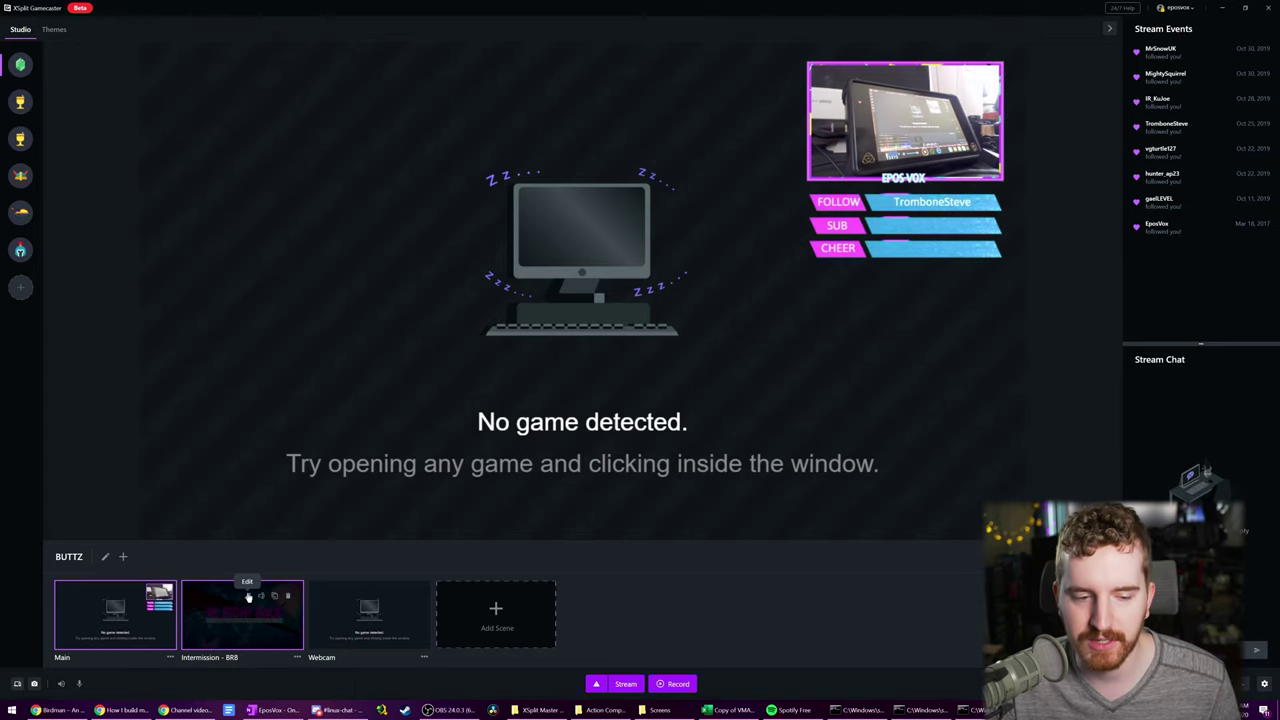
click(248, 597)
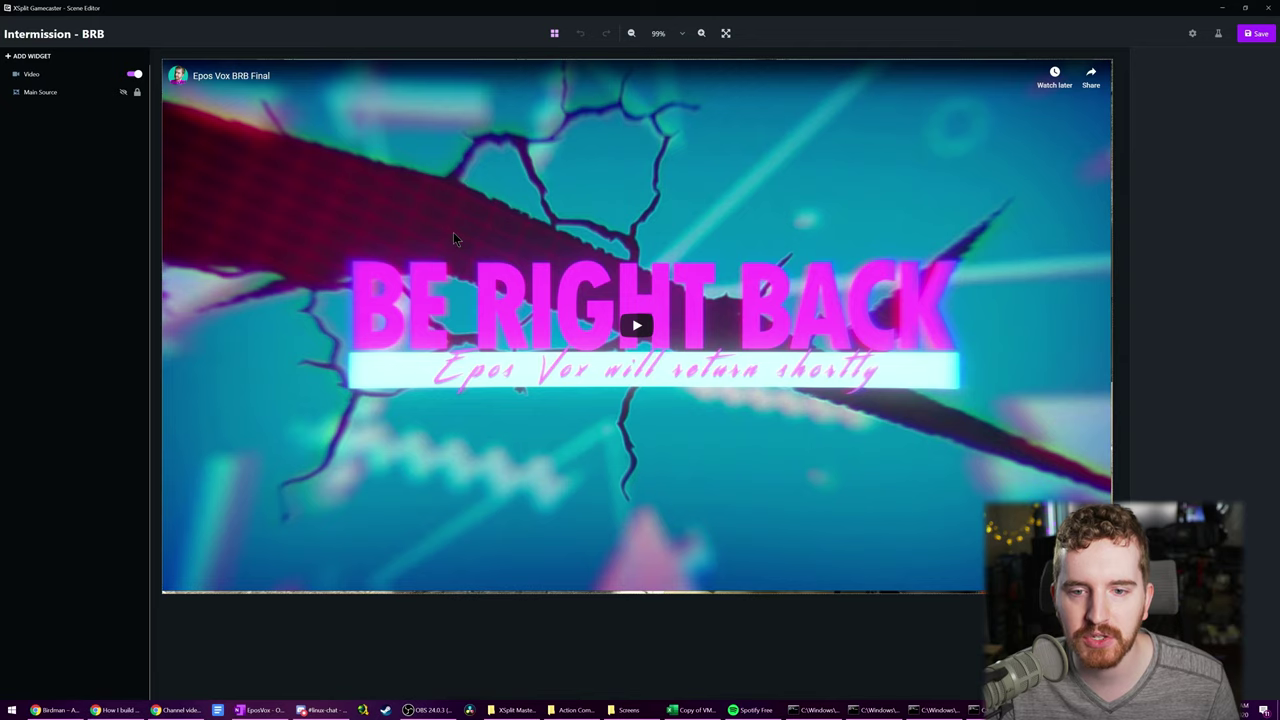
click(449, 312)
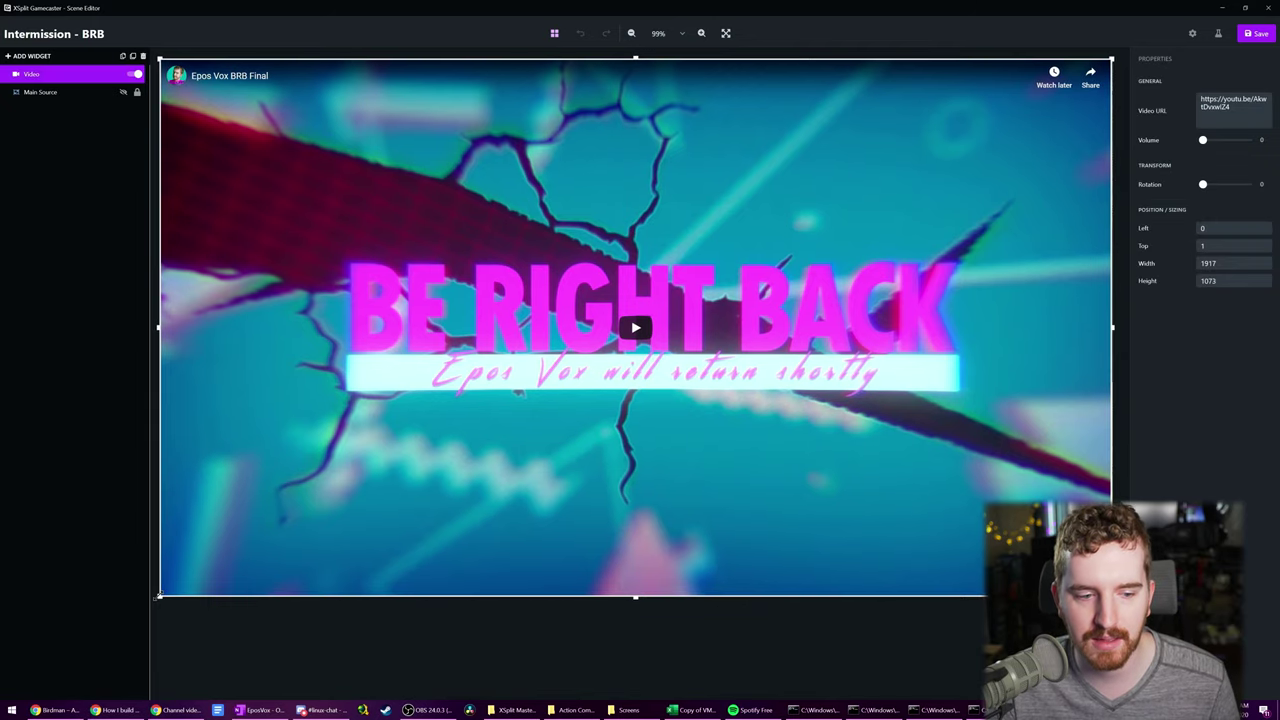
drag(160, 592, 157, 596)
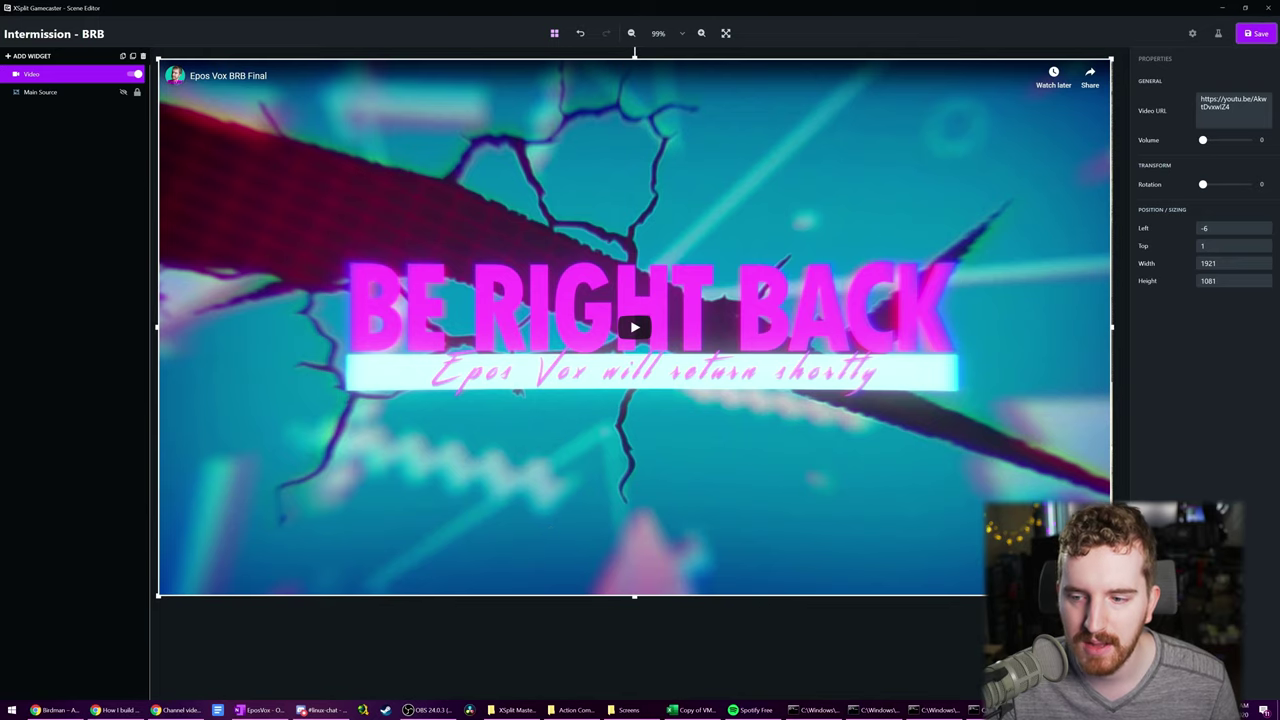
drag(1111, 596, 1117, 596)
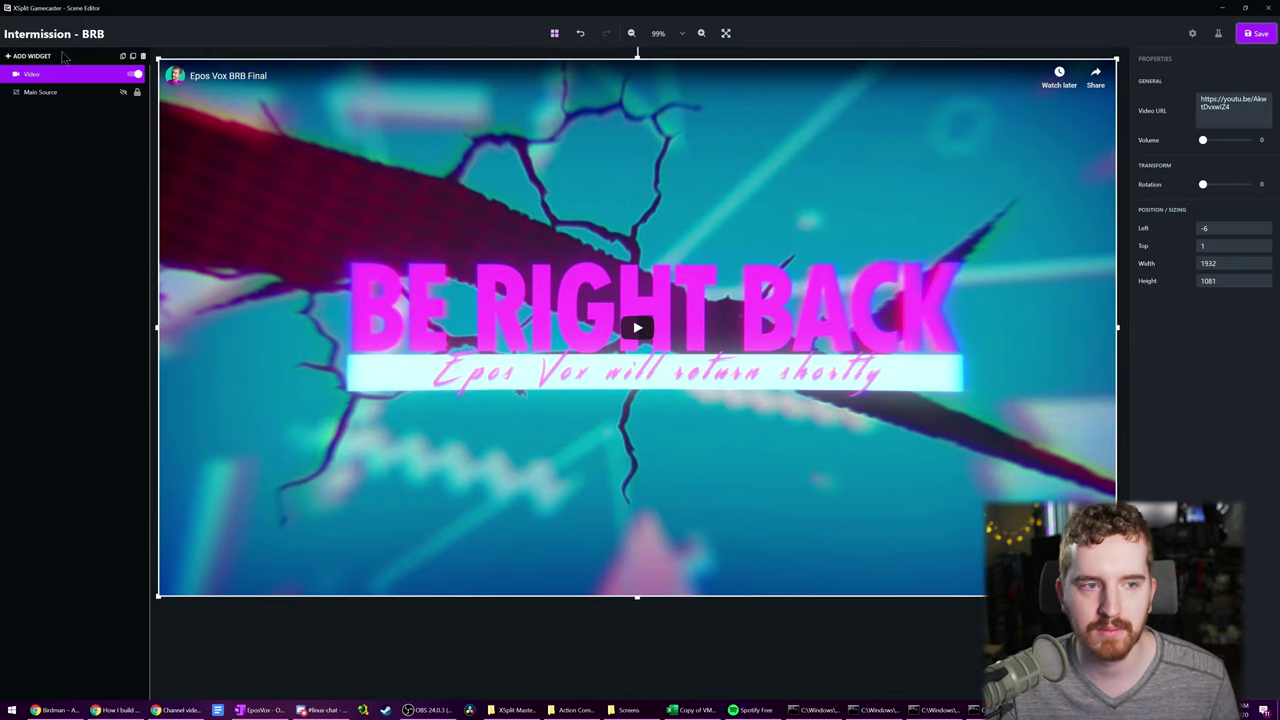
- Look through the available widget categories and add an Event List widget to the Intermission - BRB scene
click(30, 56)
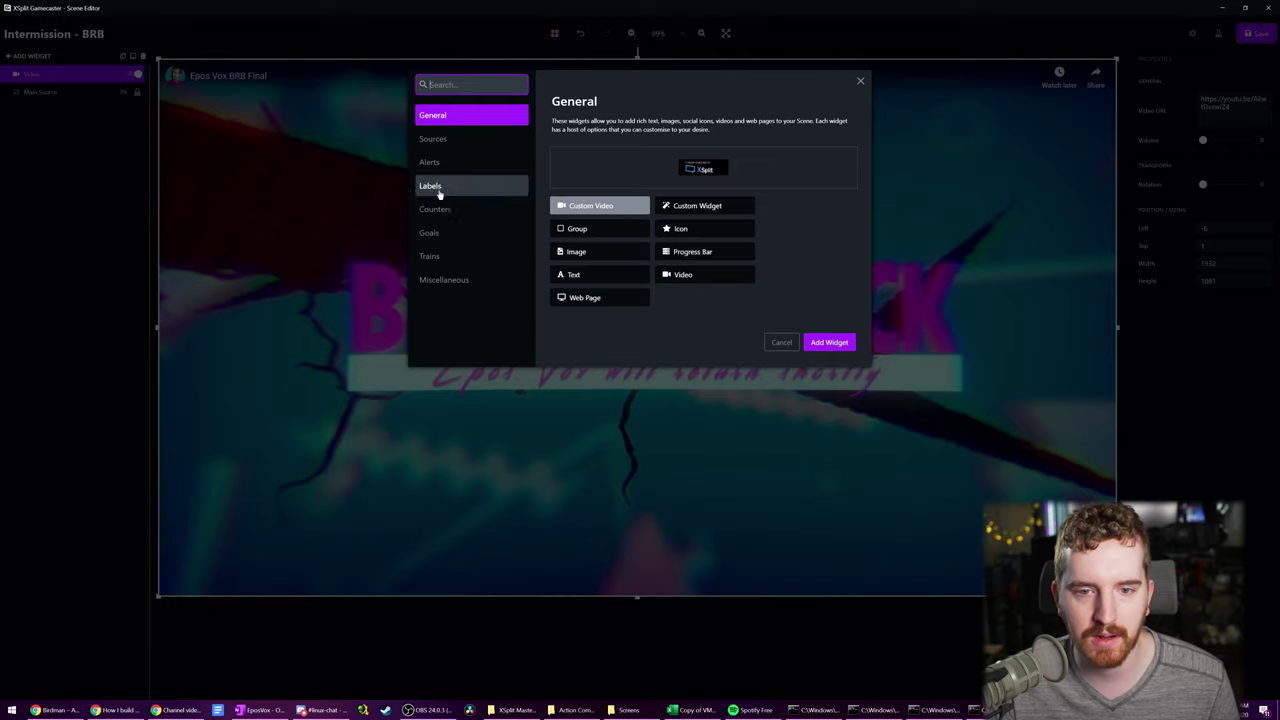
click(461, 142)
click(461, 162)
click(458, 190)
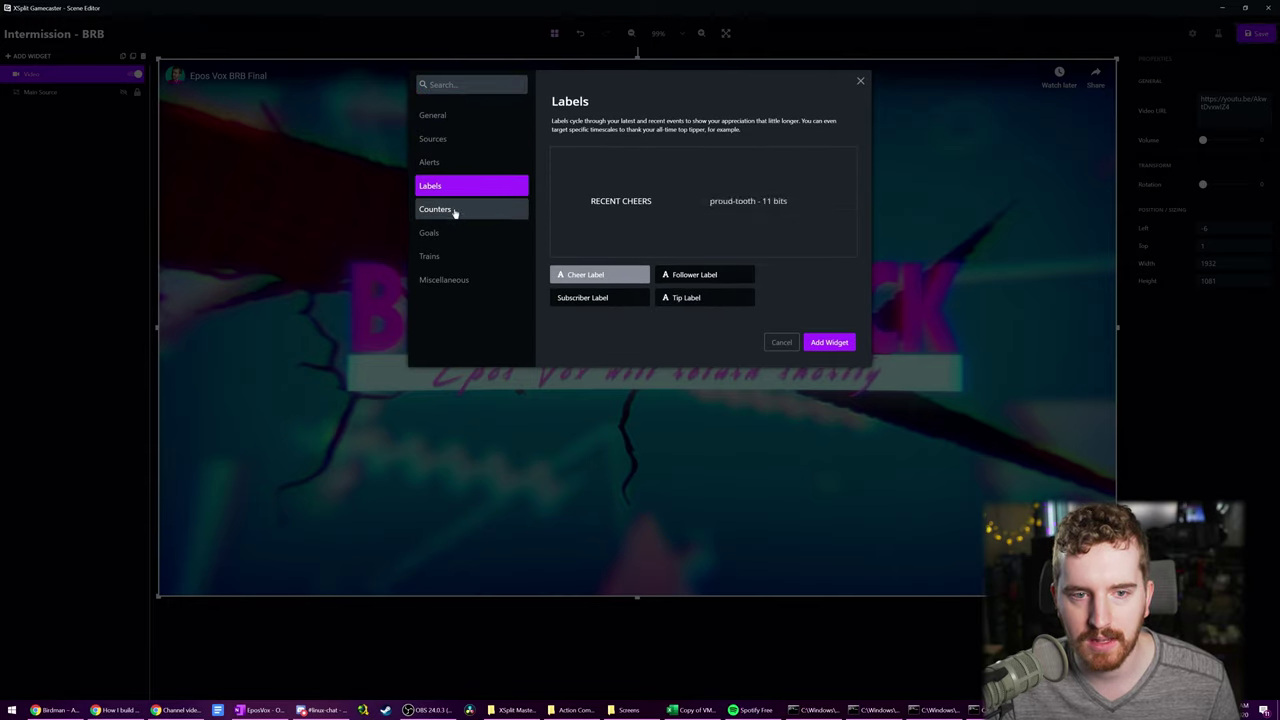
click(454, 214)
click(450, 230)
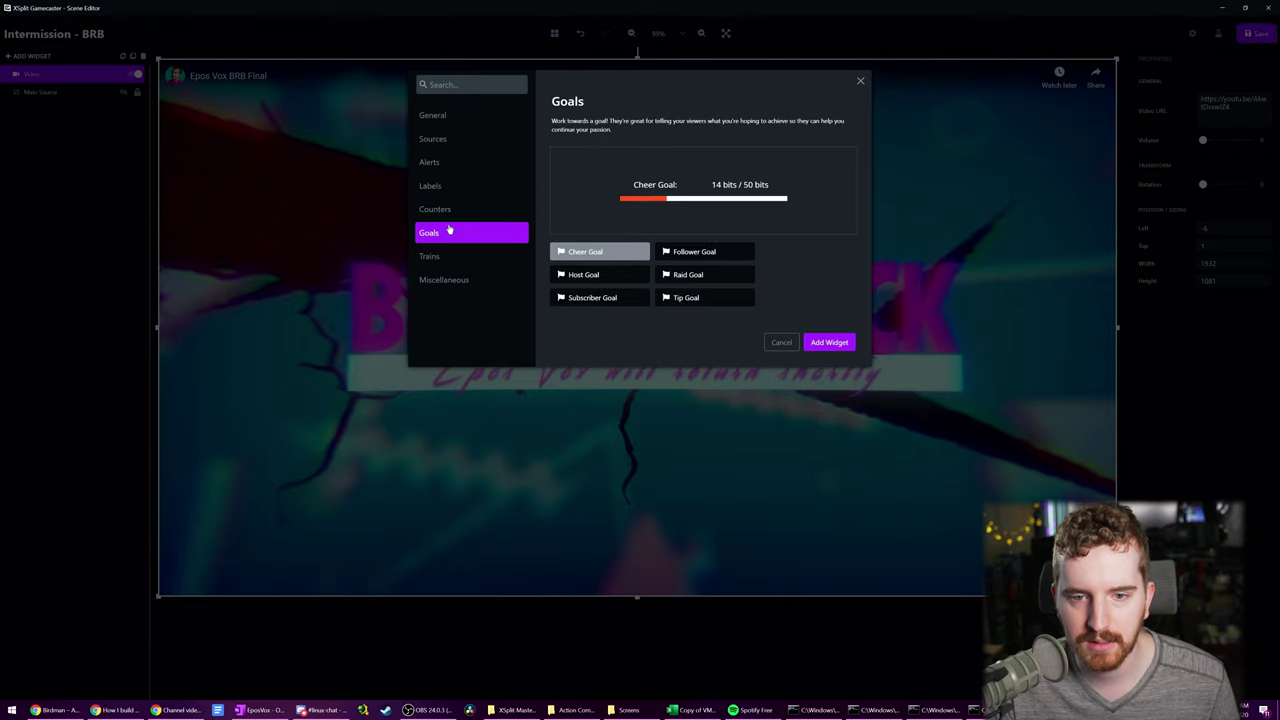
click(443, 257)
click(449, 285)
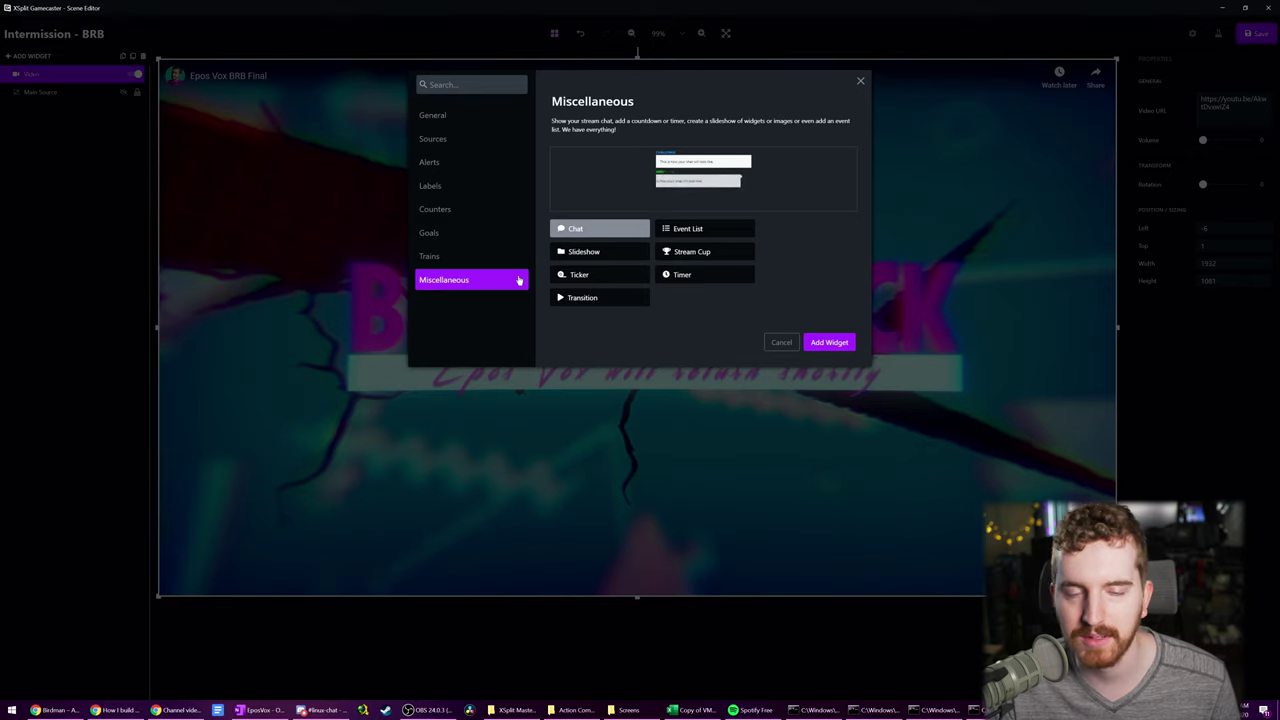
click(716, 230)
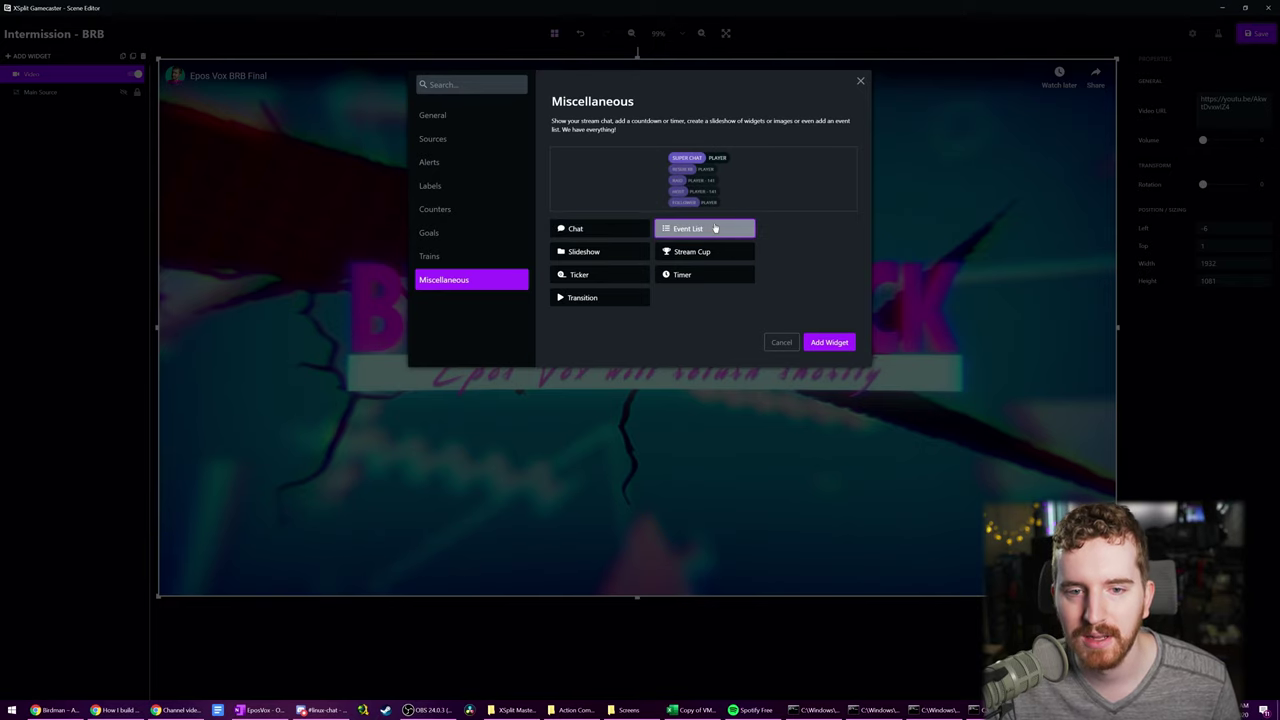
click(829, 343)
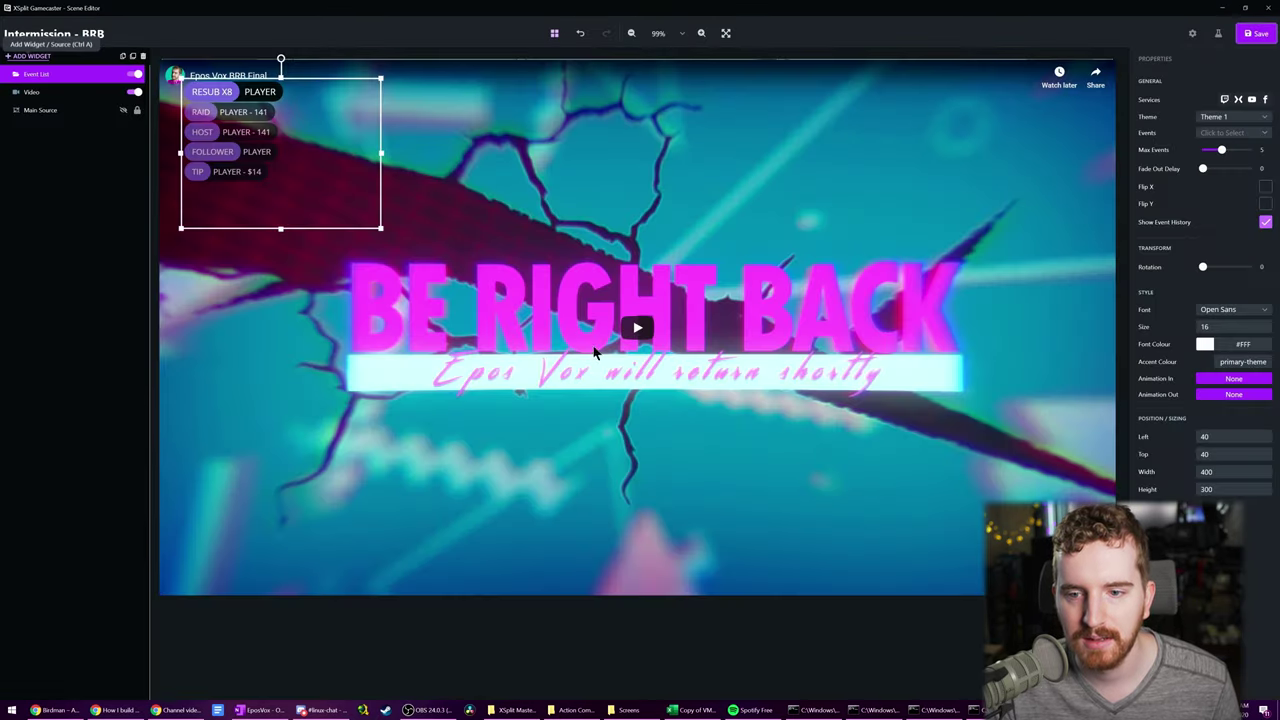
- Move the Event List widget to the canvas's upper-left corner, at about 0 from the left edge and 15 from the top
drag(318, 161, 301, 552)
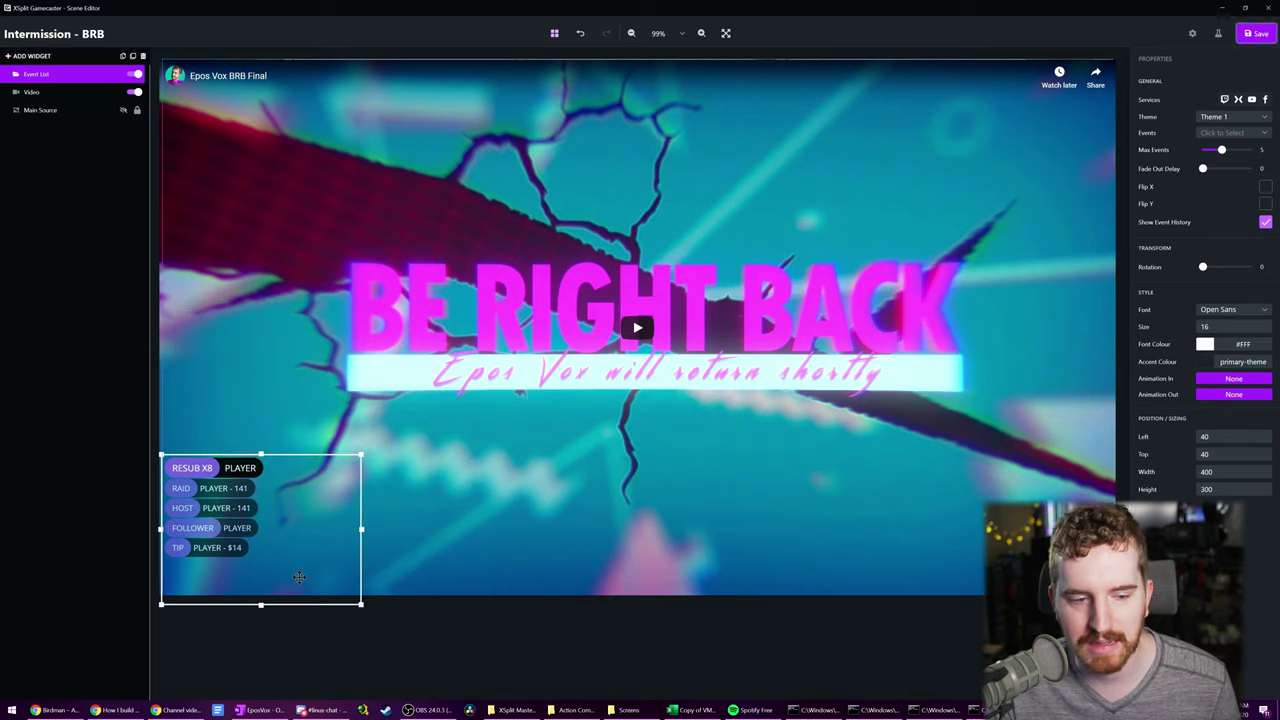
click(301, 611)
click(314, 477)
drag(290, 476, 288, 92)
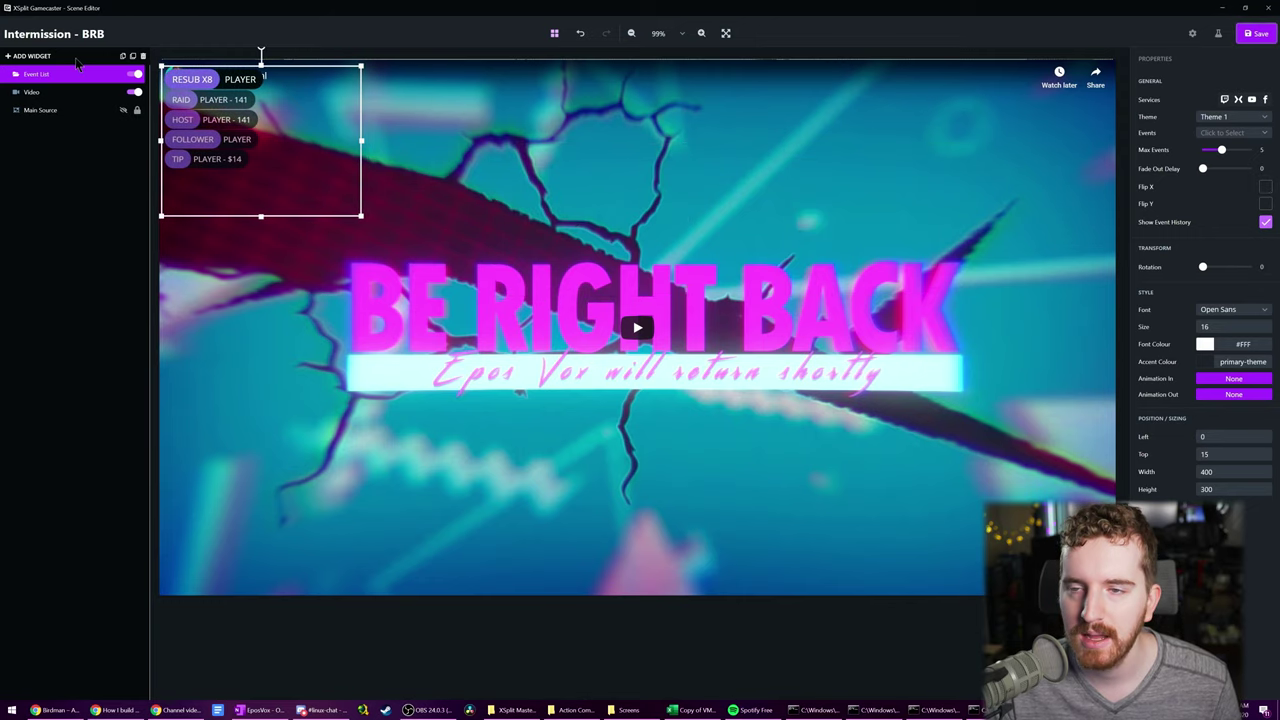
- Add a Chat widget in the canvas's lower-right corner at about left 1513, top 800, and save the scene before closing the editor
click(30, 56)
click(600, 228)
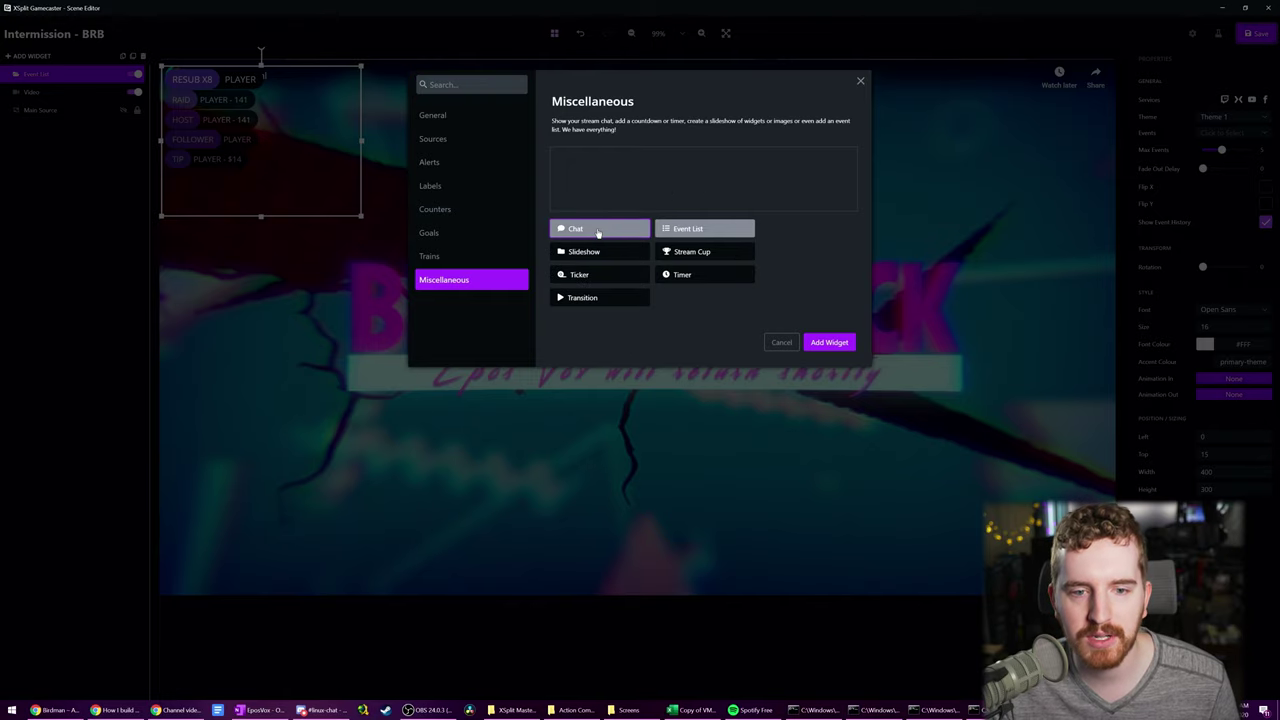
click(829, 342)
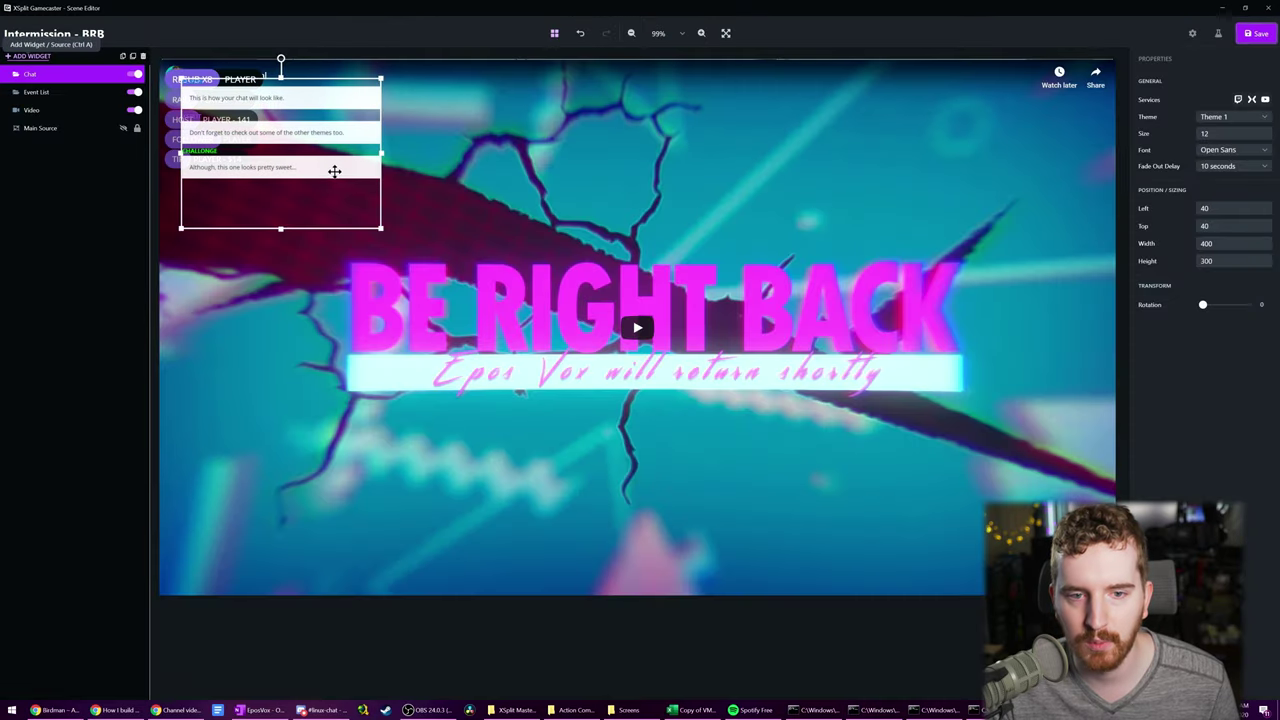
drag(334, 171, 1078, 546)
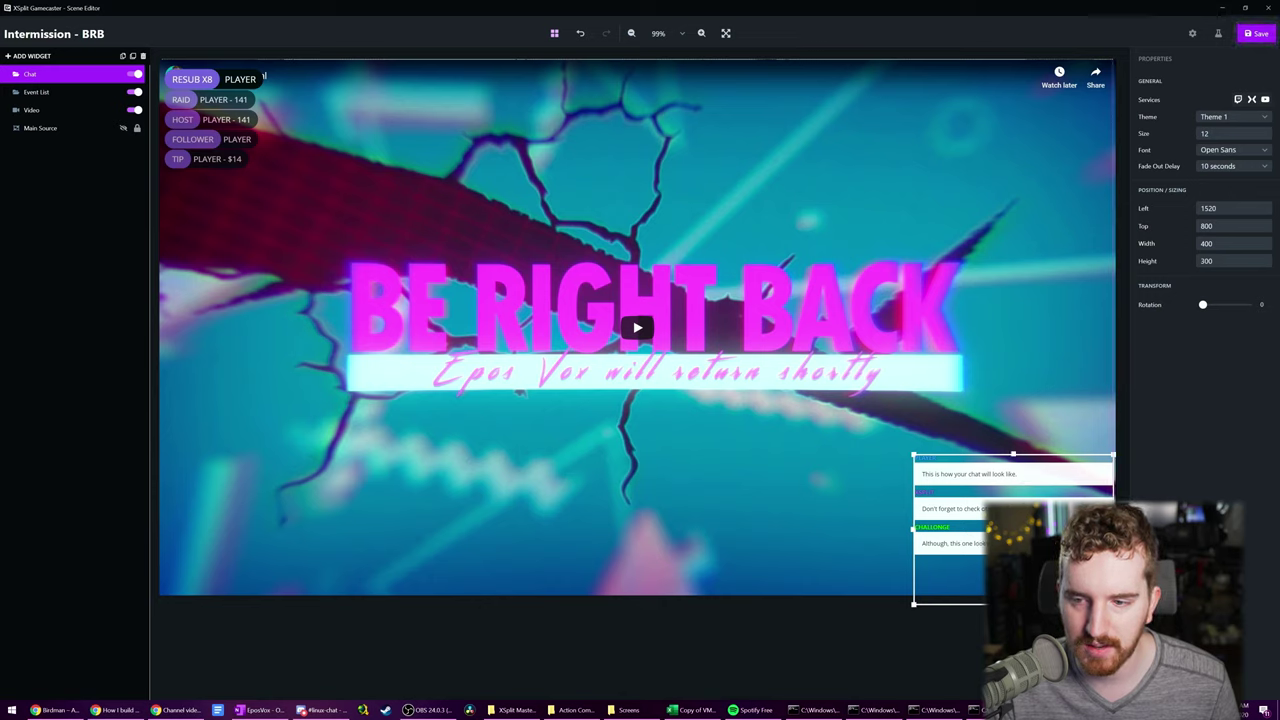
click(1256, 34)
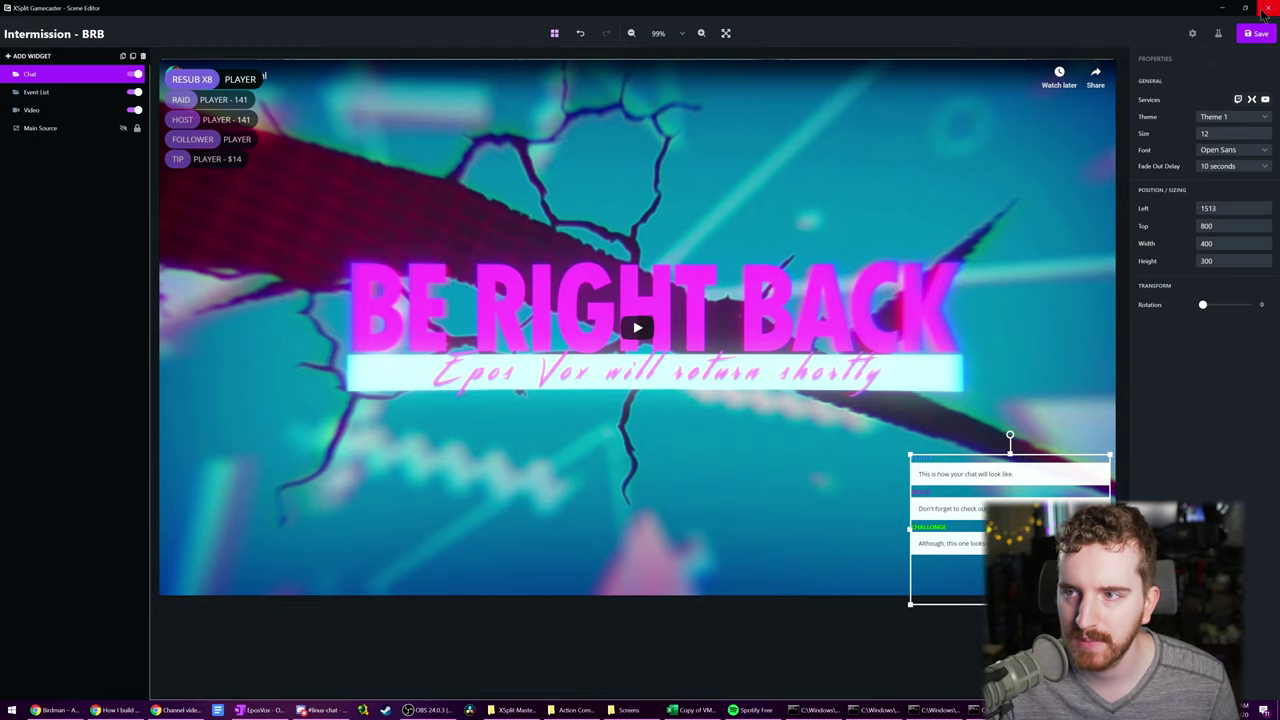
click(1267, 8)
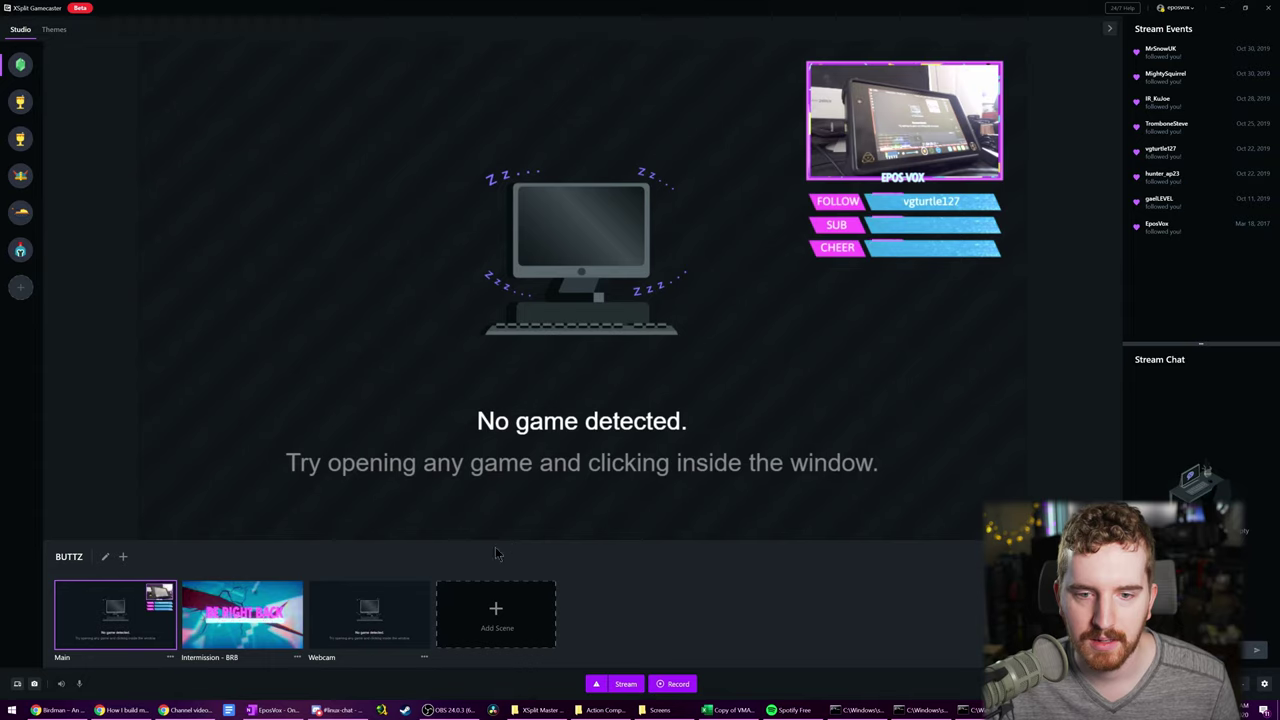
- View the Intermission - BRB scene in the preview, and open the Webcam scene for editing with its Main Source selected
click(243, 622)
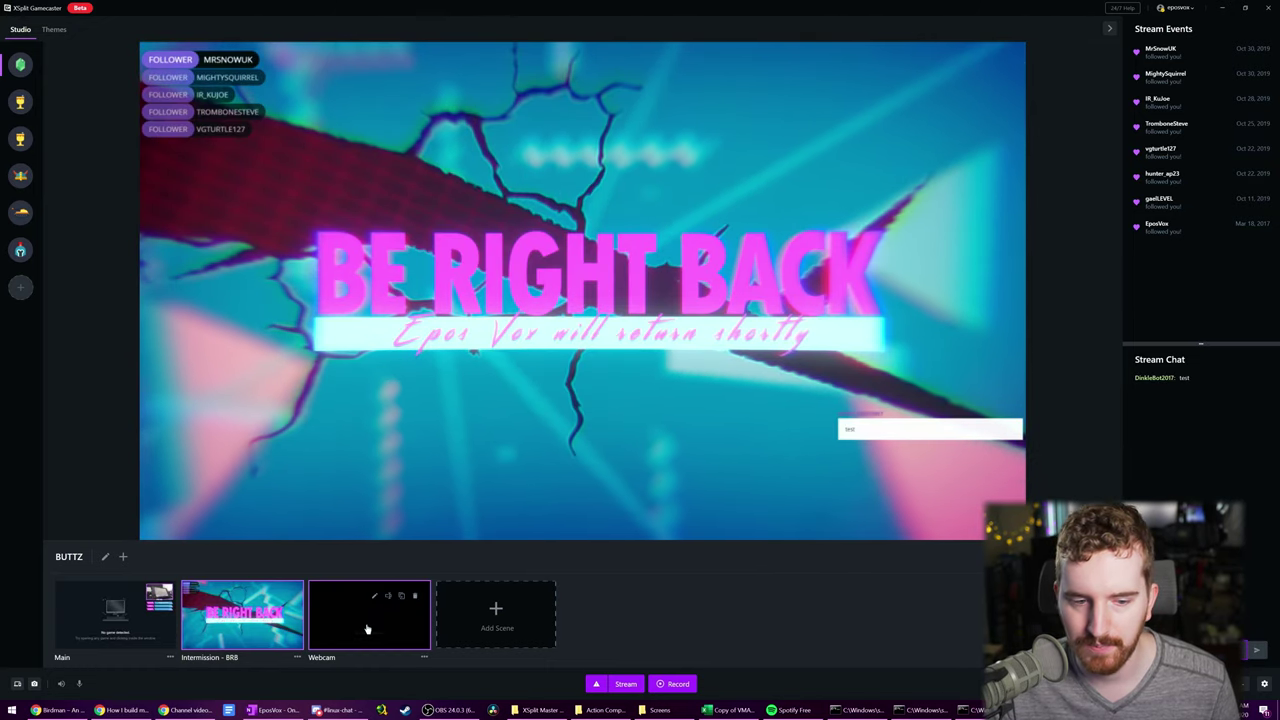
click(365, 633)
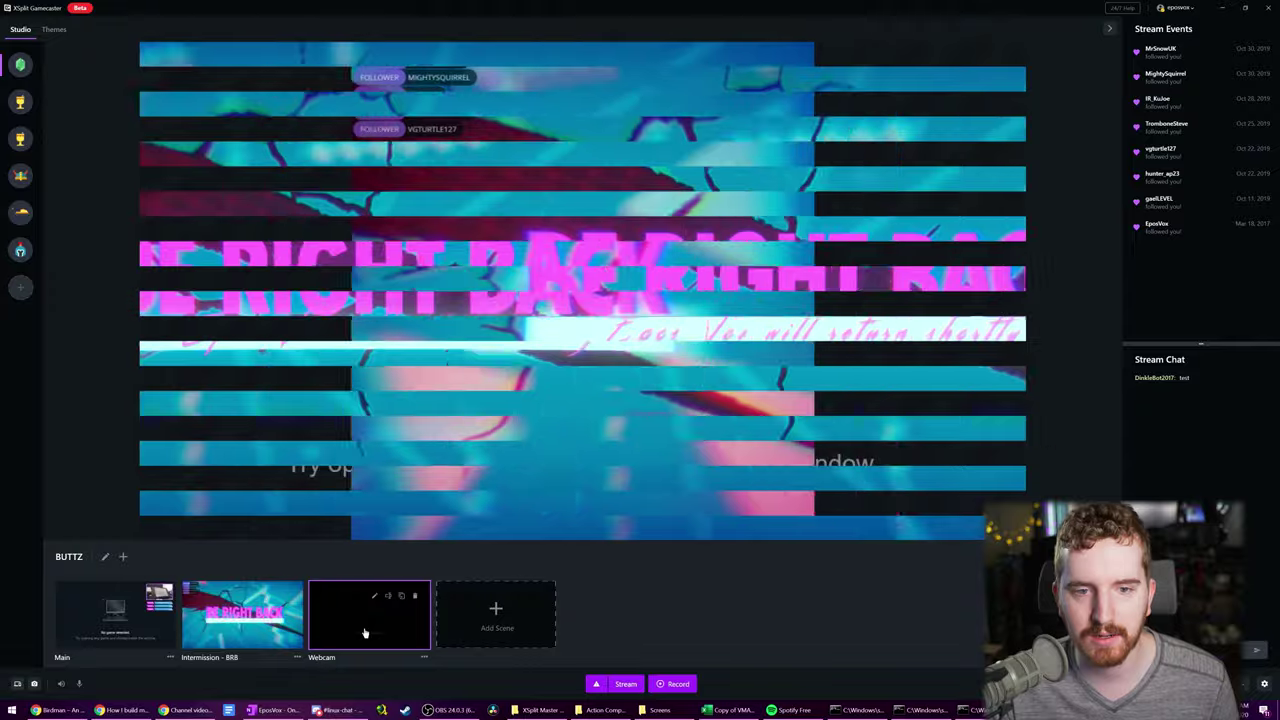
click(374, 596)
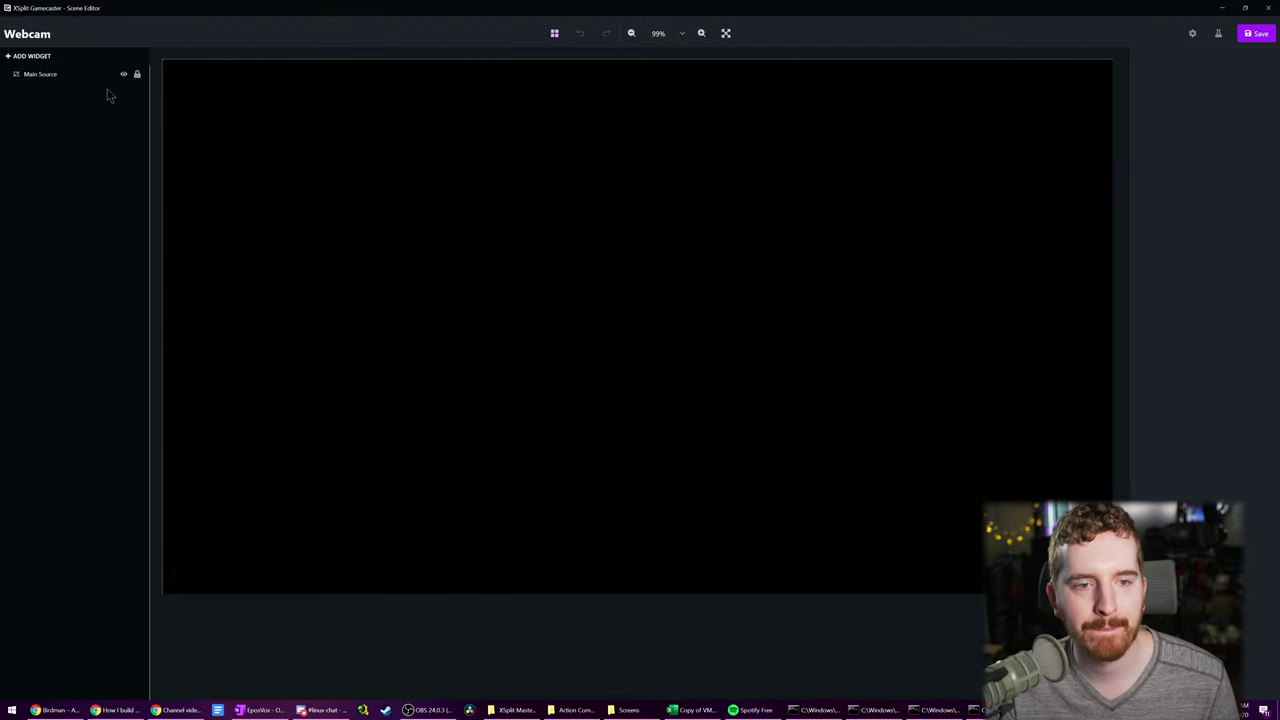
click(115, 76)
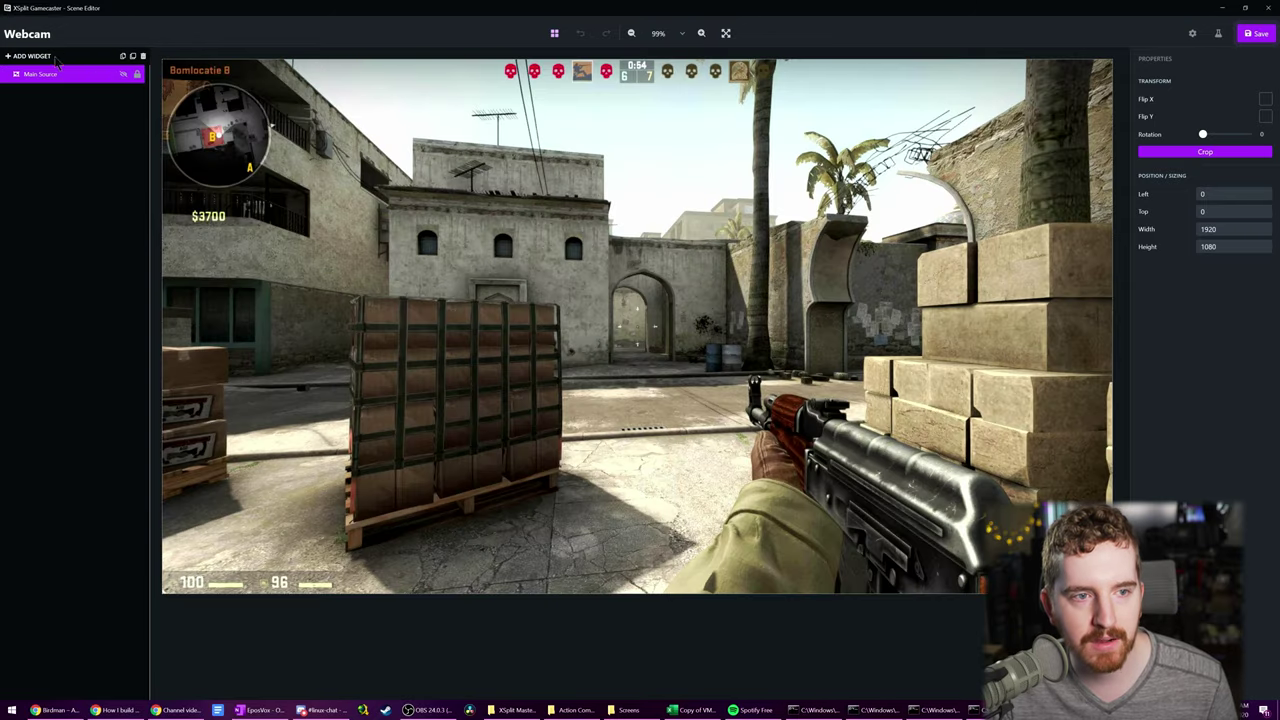
- Add a Camera Source widget to the Webcam scene, covering the whole canvas at about 1926 by 1084
click(35, 56)
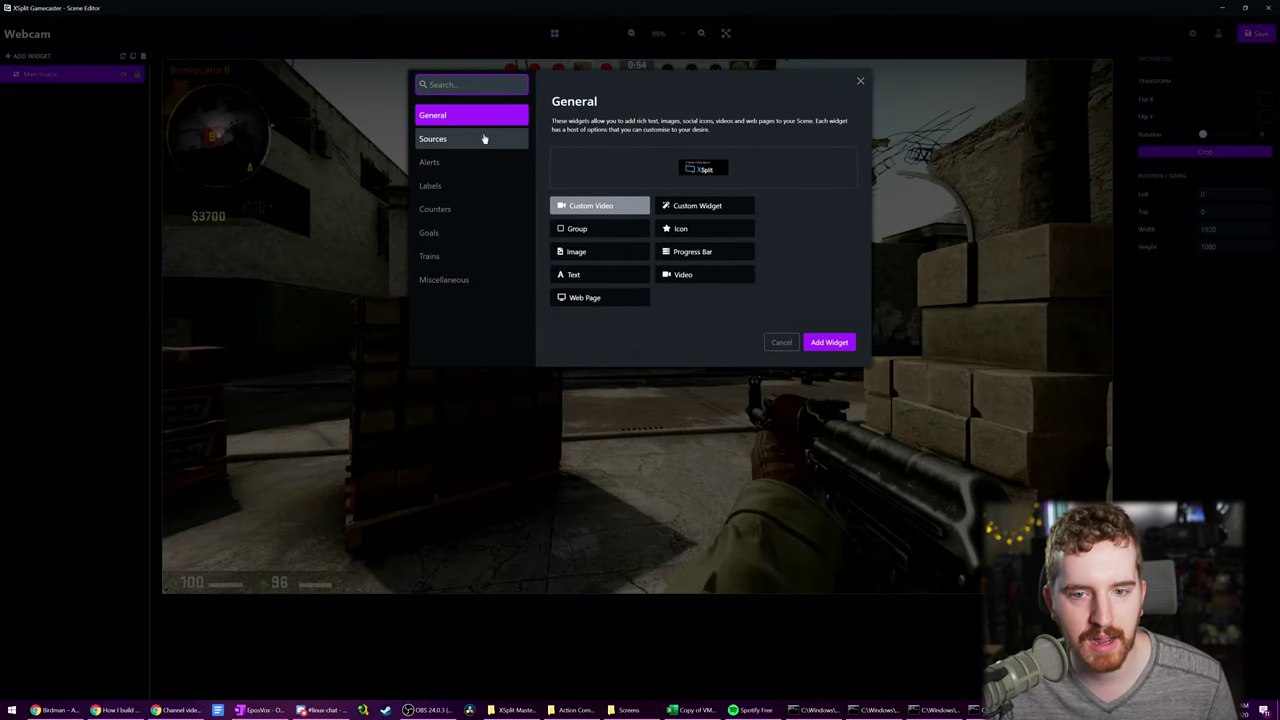
click(483, 139)
click(600, 289)
click(829, 342)
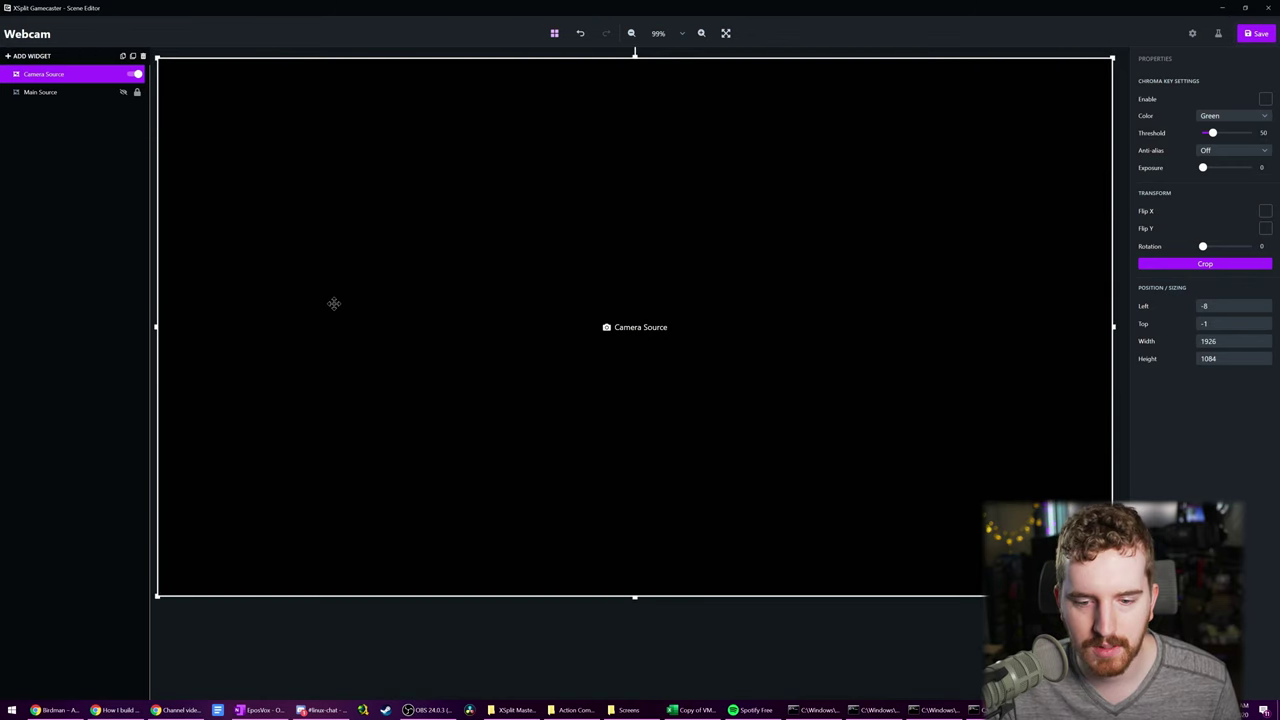
- Add an Event List widget and move it into the upper-left corner of the Webcam scene's canvas, at left 0
click(35, 57)
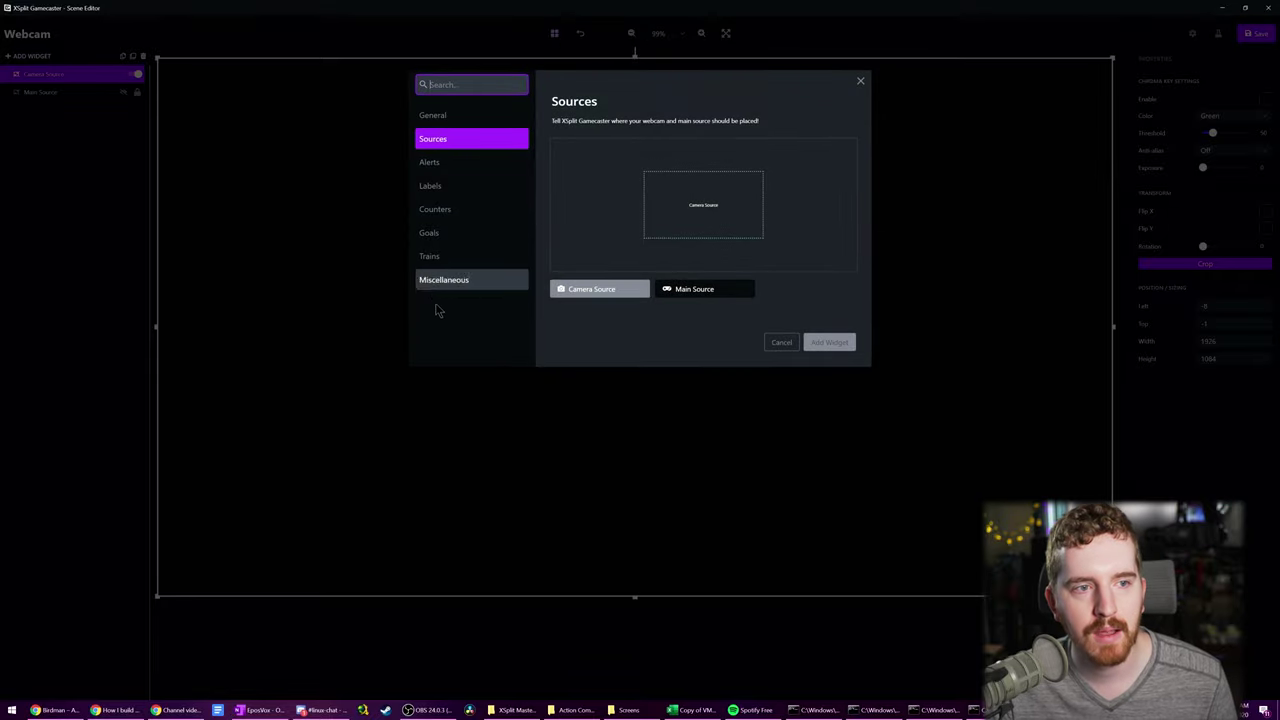
click(445, 283)
click(690, 229)
click(829, 342)
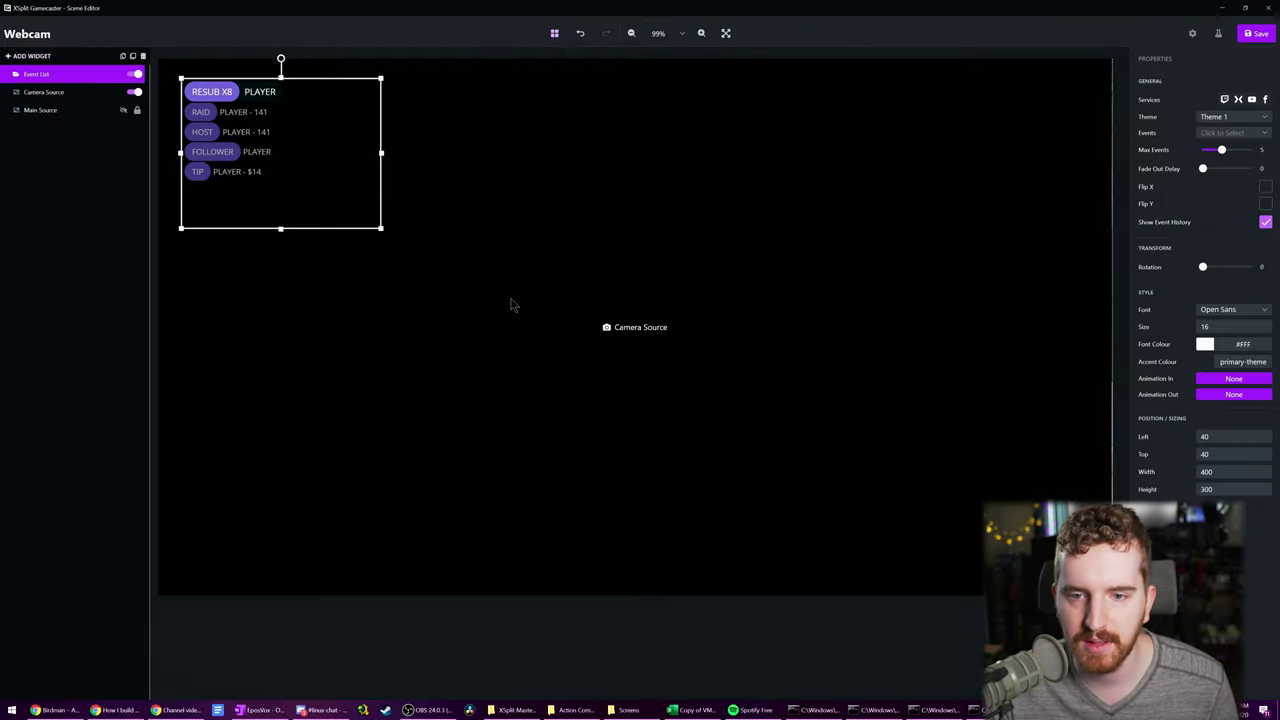
drag(312, 250, 311, 166)
mouse_move(193, 92)
mouse_down()
mouse_move(953, 127)
mouse_move(953, 93)
mouse_move(178, 122)
mouse_move(190, 92)
mouse_up()
- Add a Chat widget and place it in the canvas's lower-left corner at about left 0, top 800
click(46, 57)
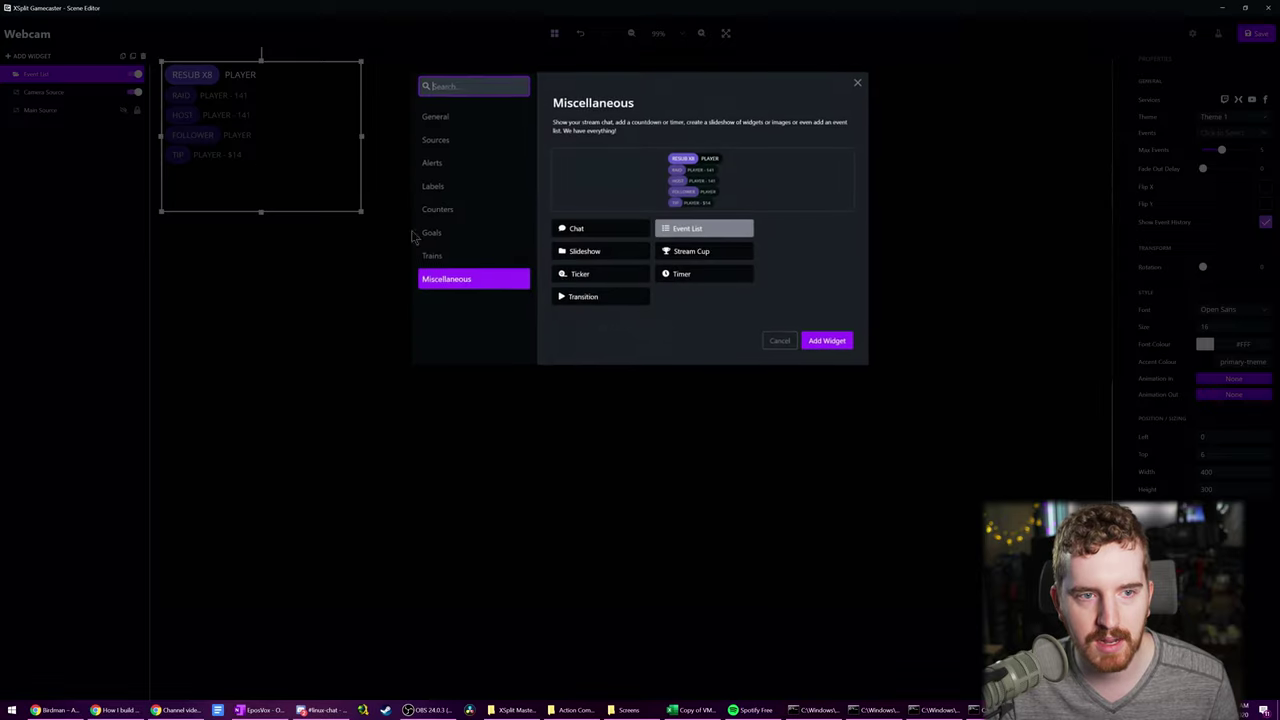
click(623, 229)
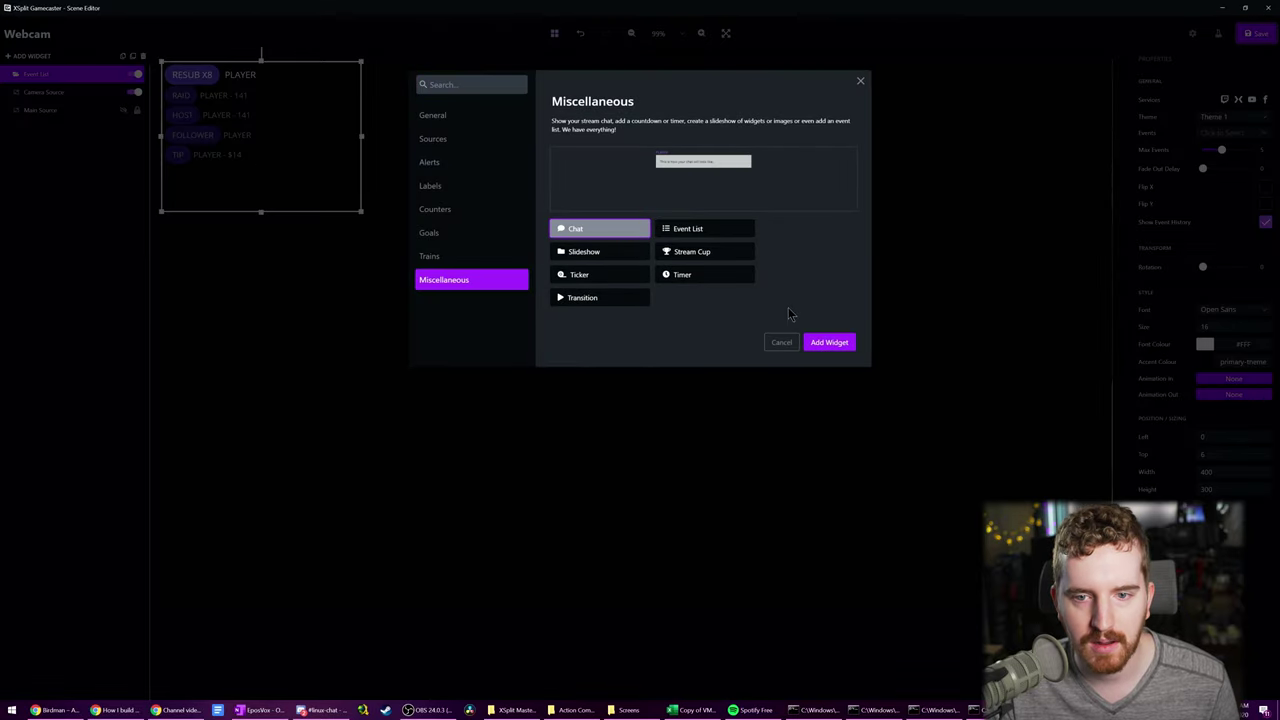
click(829, 343)
drag(280, 196, 294, 591)
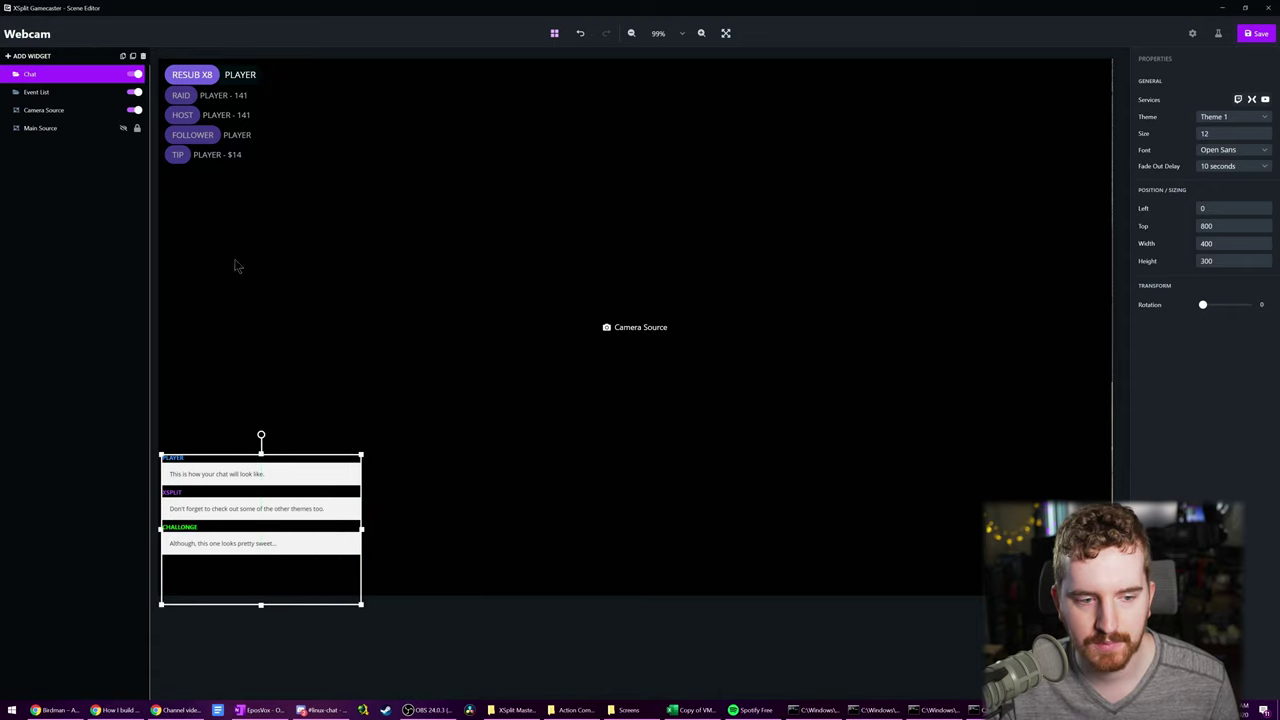
- Add a Ticker widget along the canvas's bottom edge at top 1044 and stretch it across the full canvas width
click(38, 57)
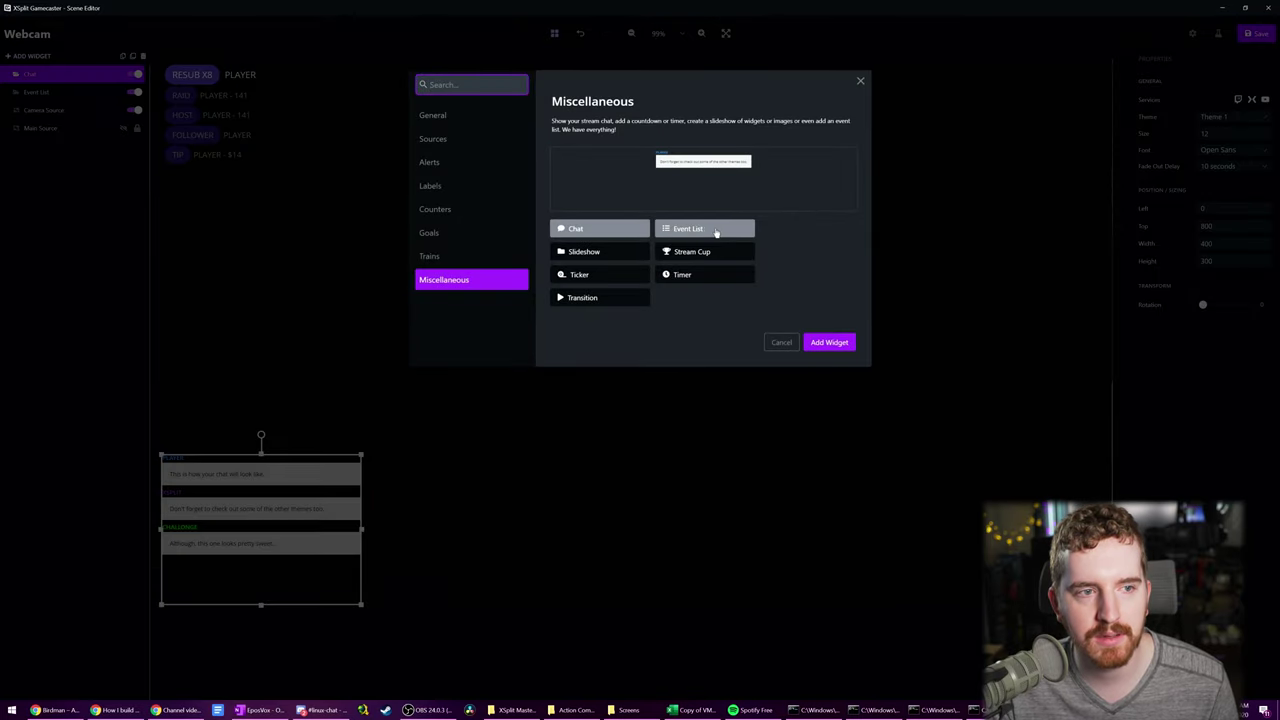
click(605, 274)
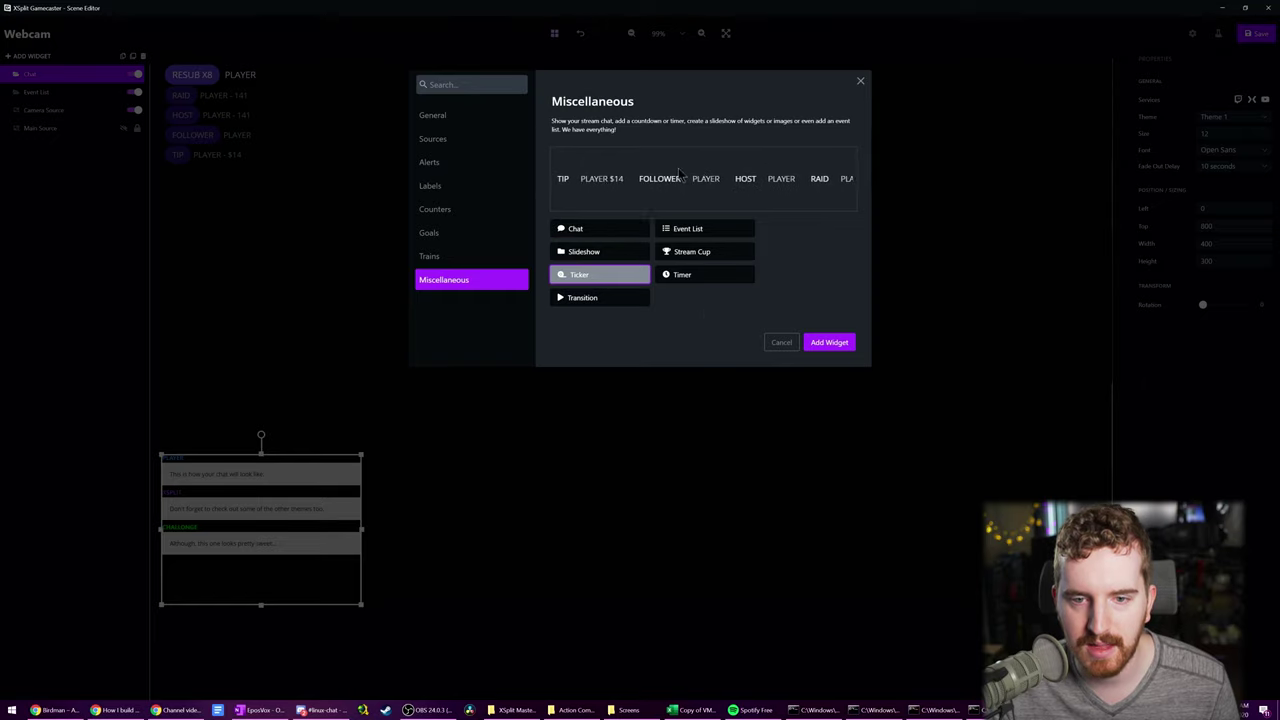
click(829, 342)
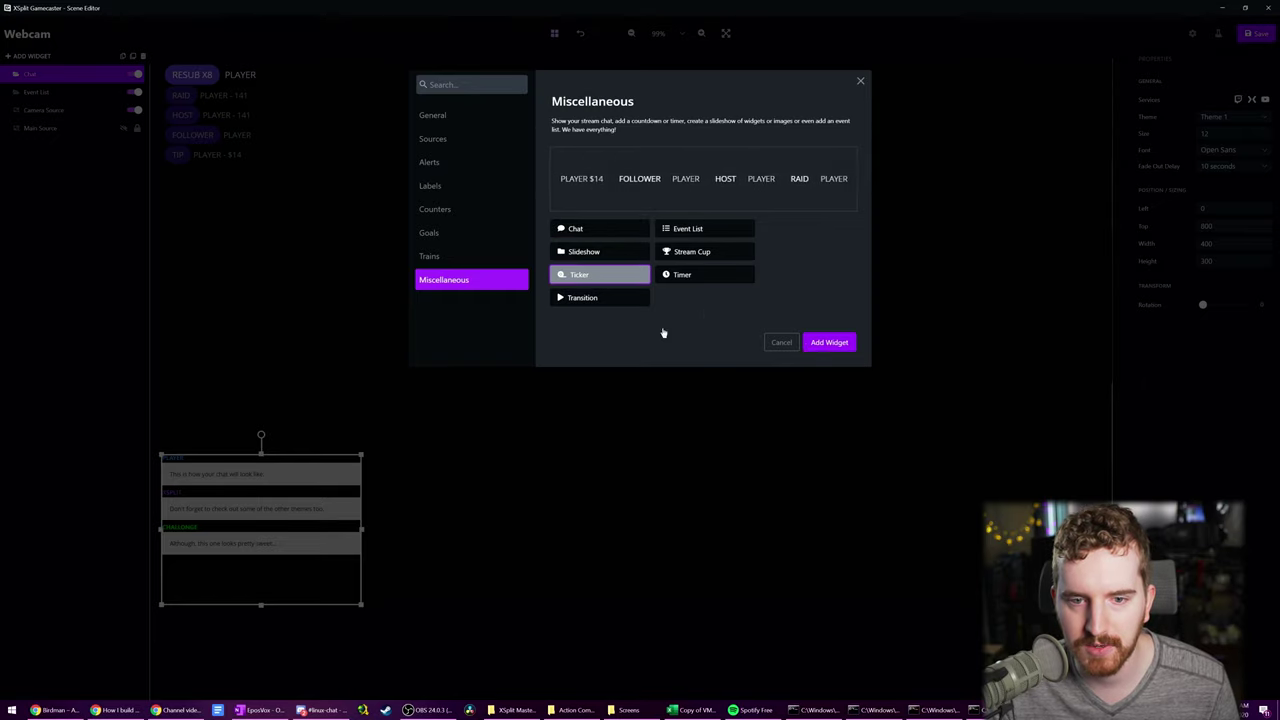
drag(372, 95, 928, 587)
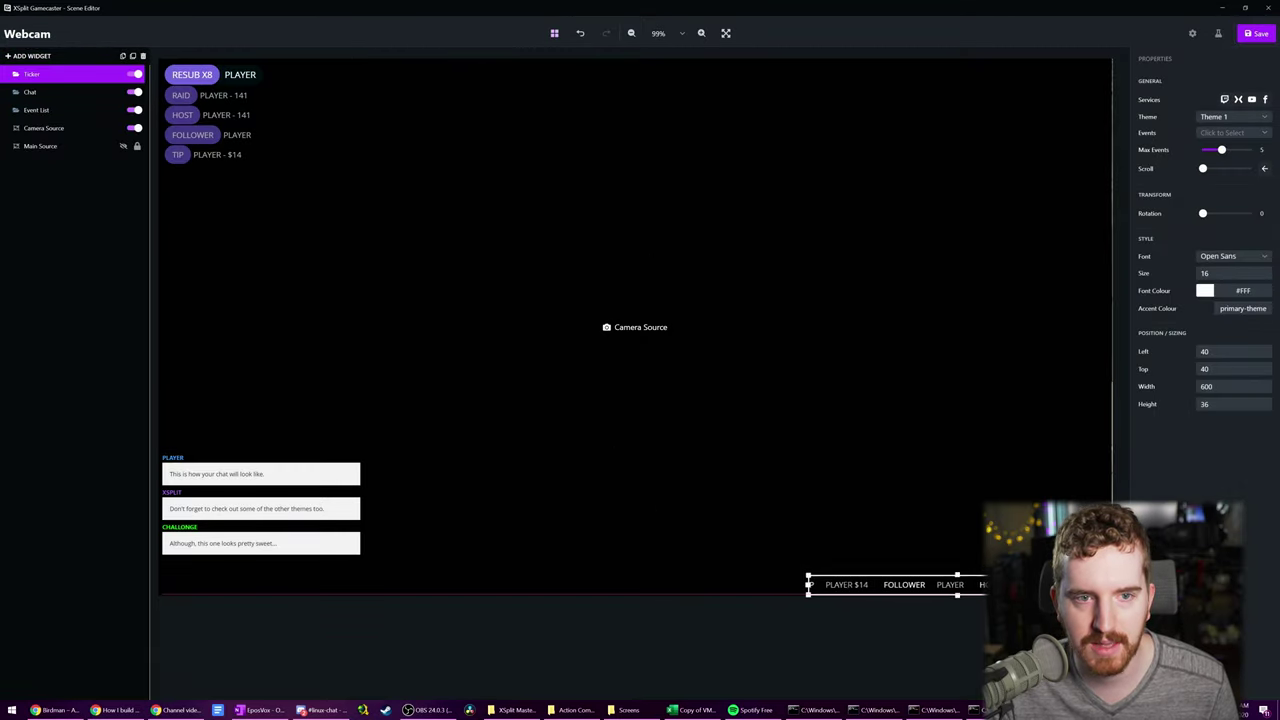
drag(830, 589, 826, 590)
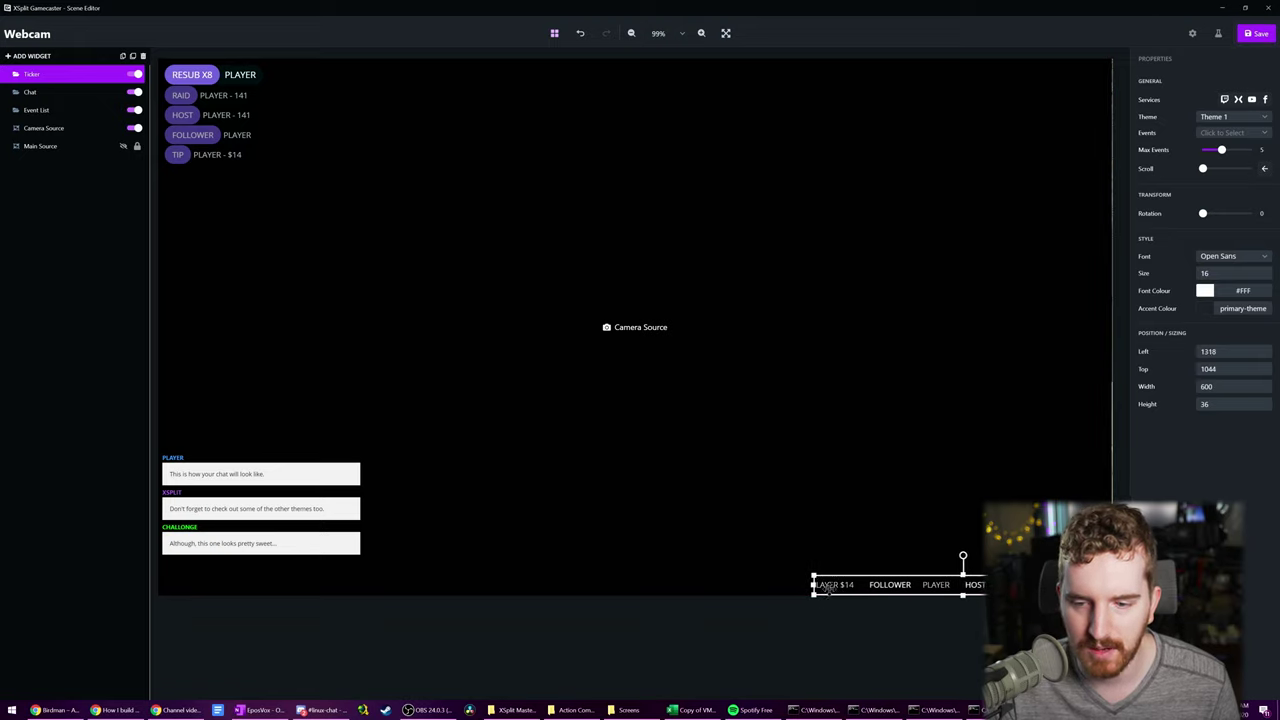
drag(696, 576, 457, 583)
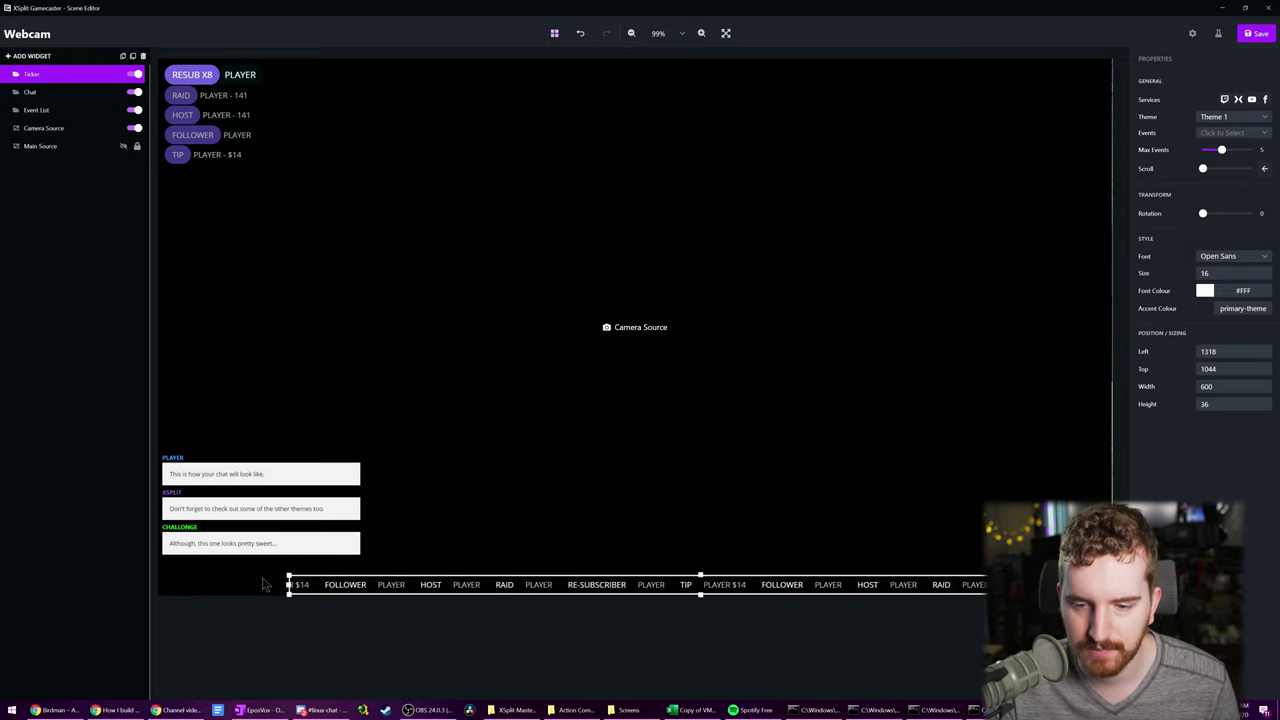
drag(265, 585, 168, 585)
click(229, 614)
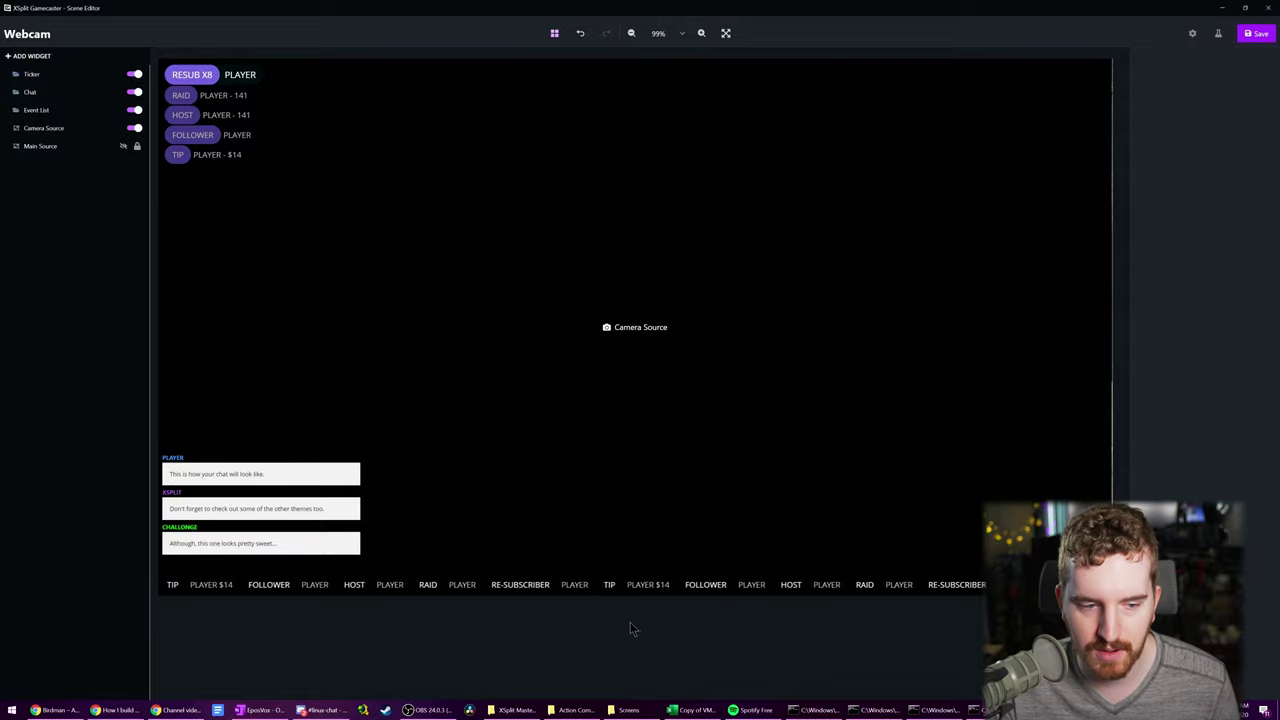
- Save the Webcam scene and close the scene editor
click(33, 56)
click(1058, 238)
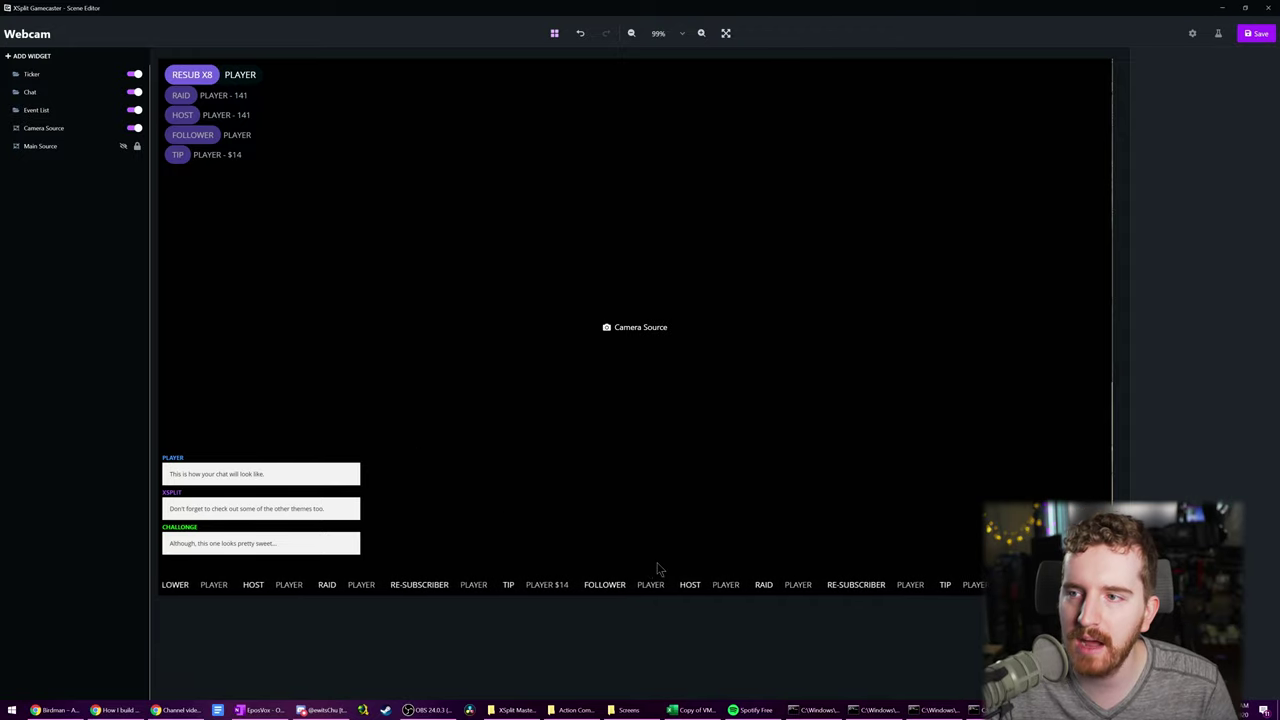
click(1256, 33)
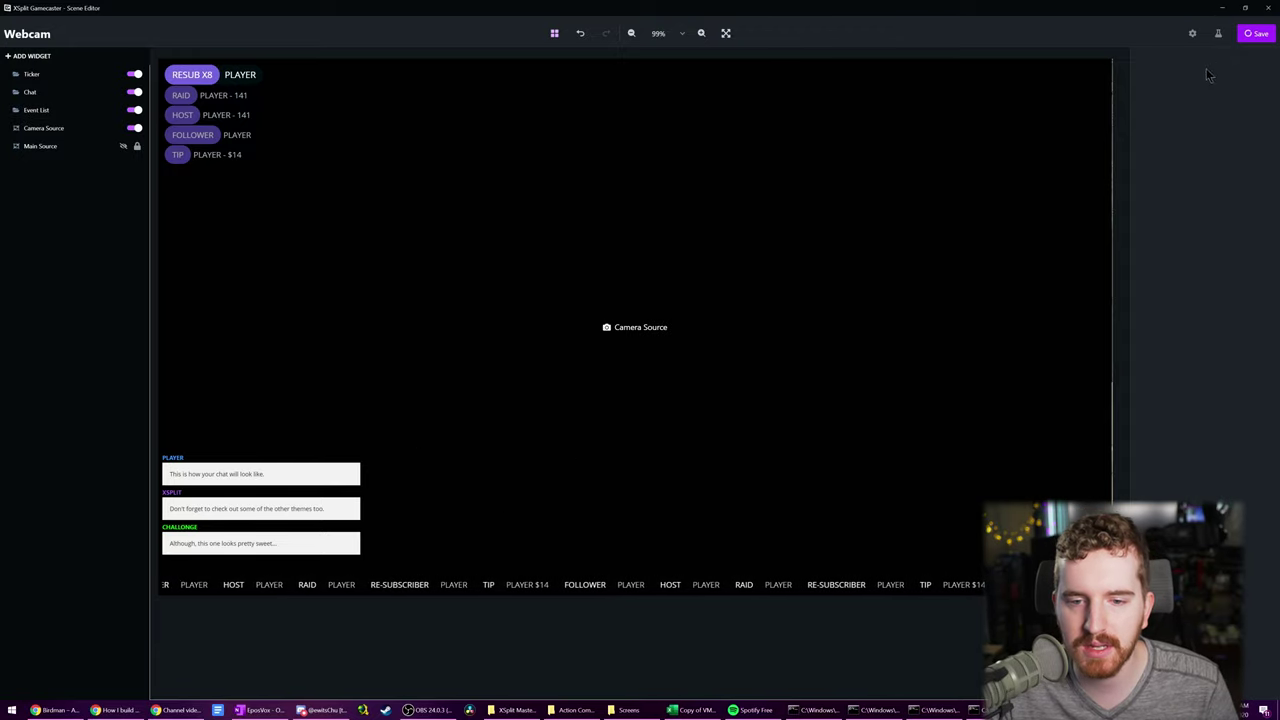
click(1268, 7)
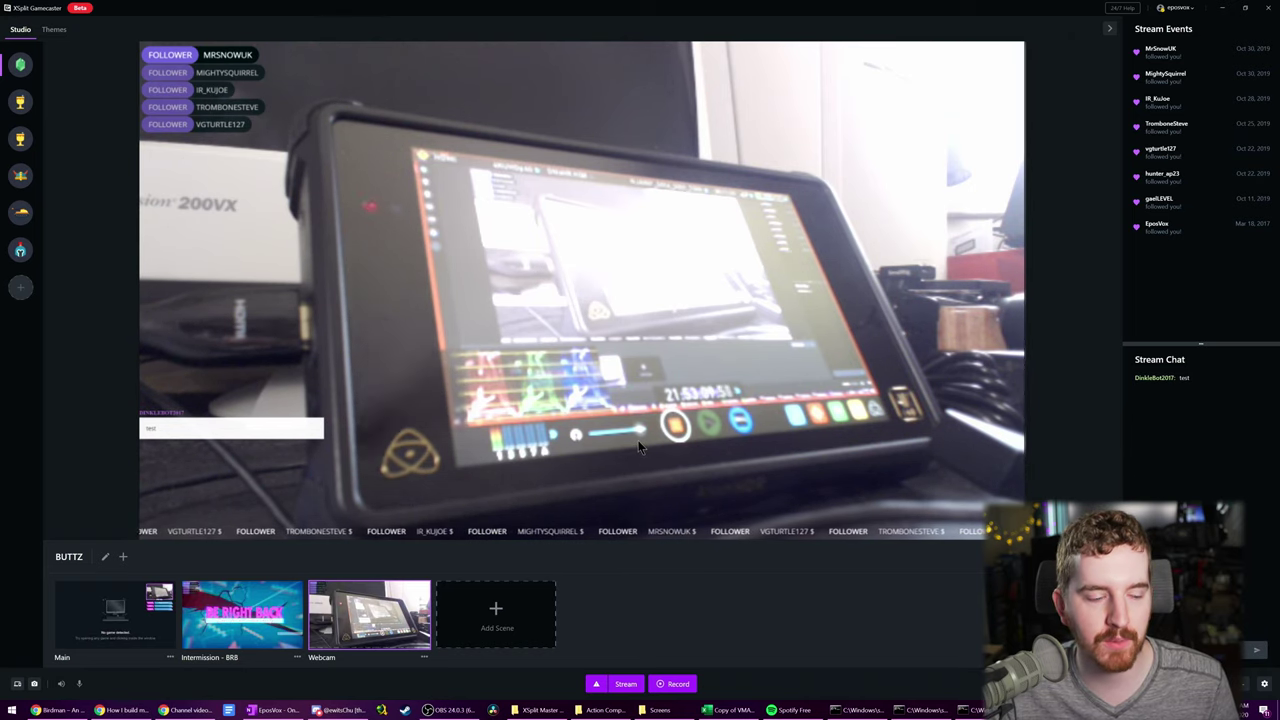
- Create a custom scene from scratch, name it Just Chatting, and open it for editing
click(497, 612)
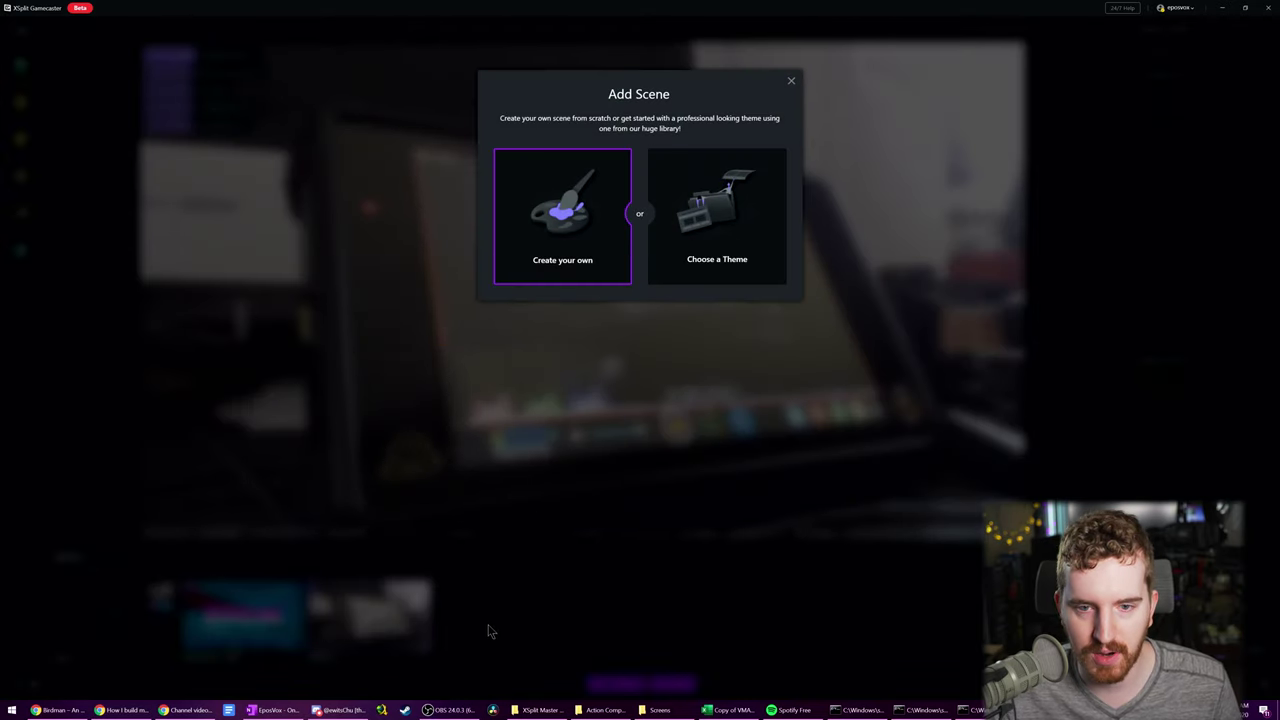
click(573, 238)
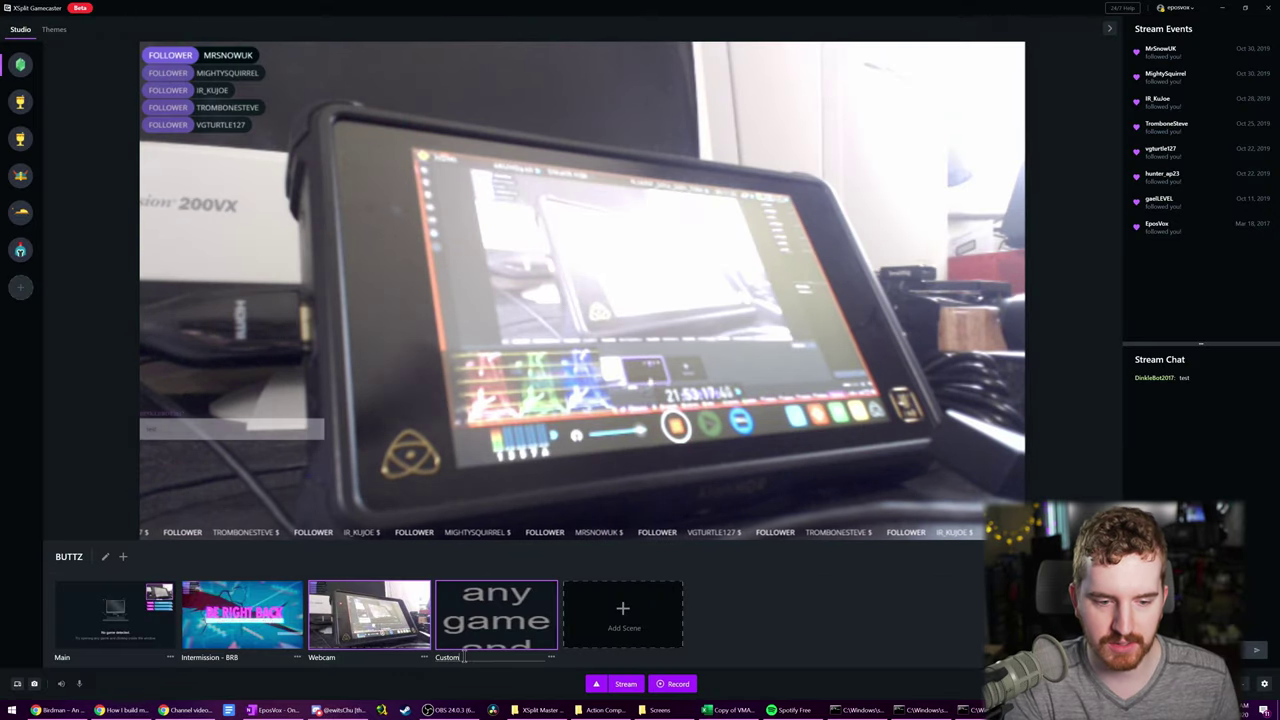
text(Just Cha)
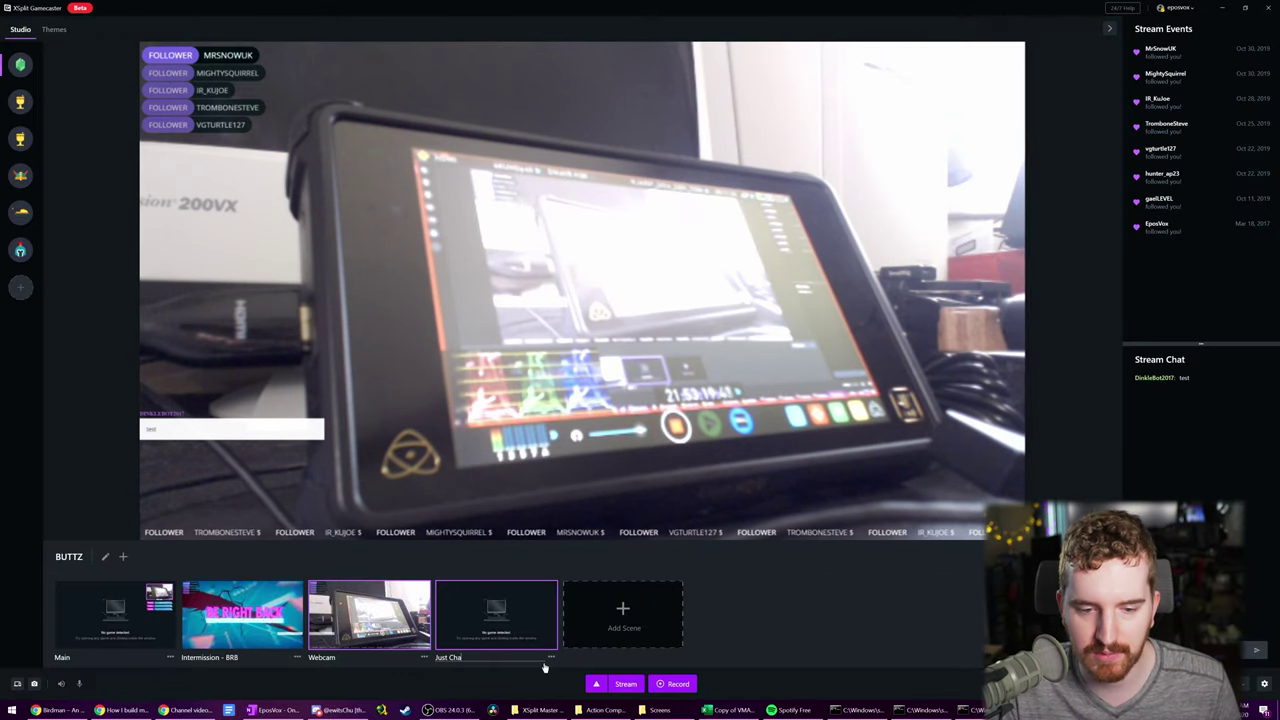
text(tting)
key(Return)
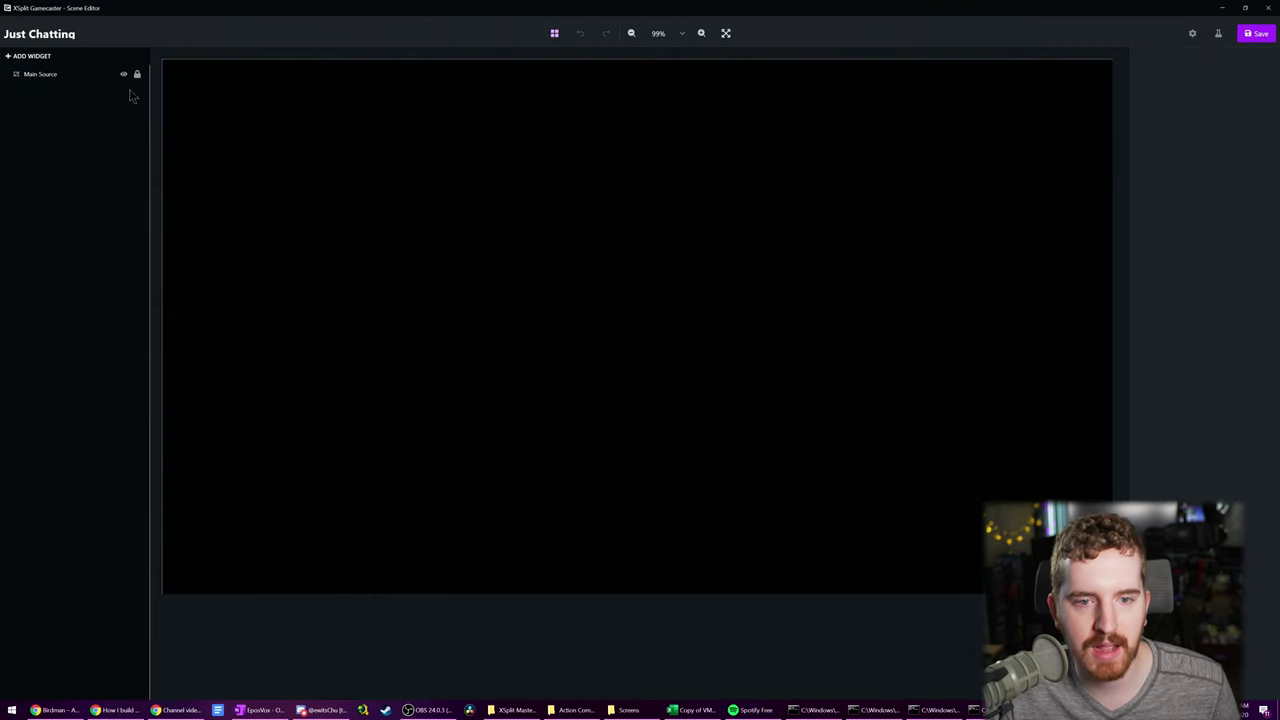
click(102, 75)
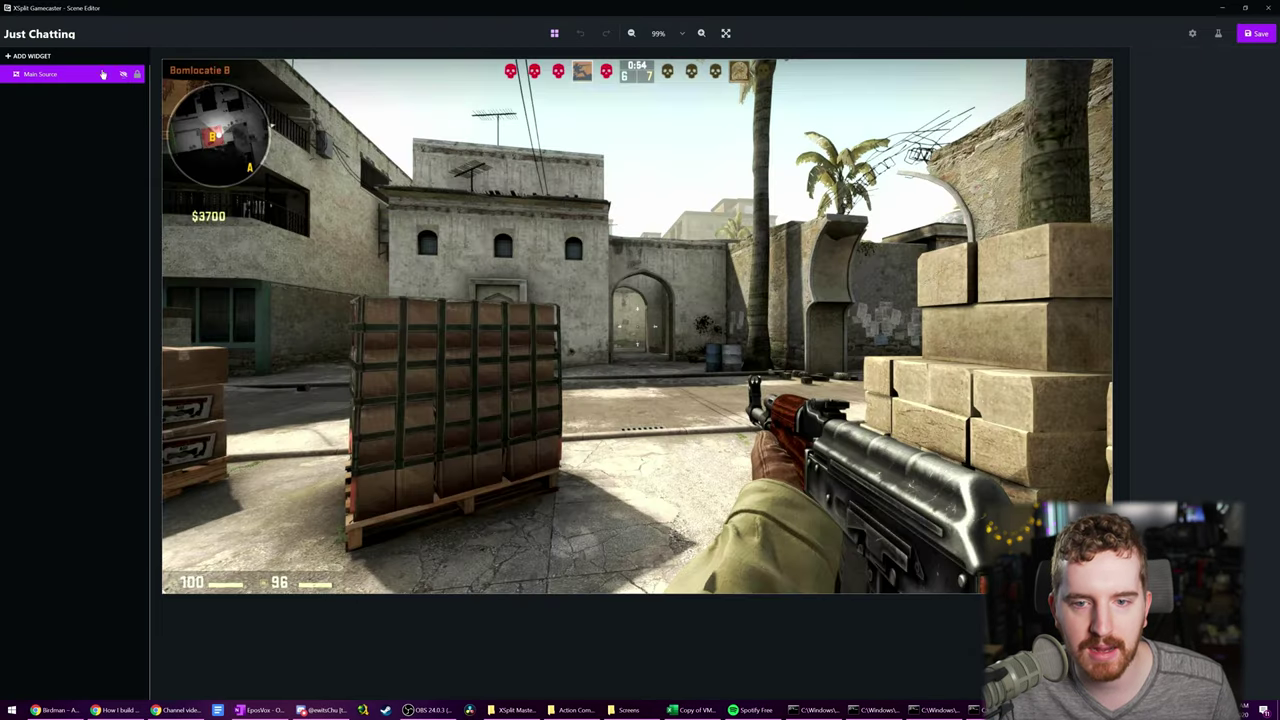
click(32, 56)
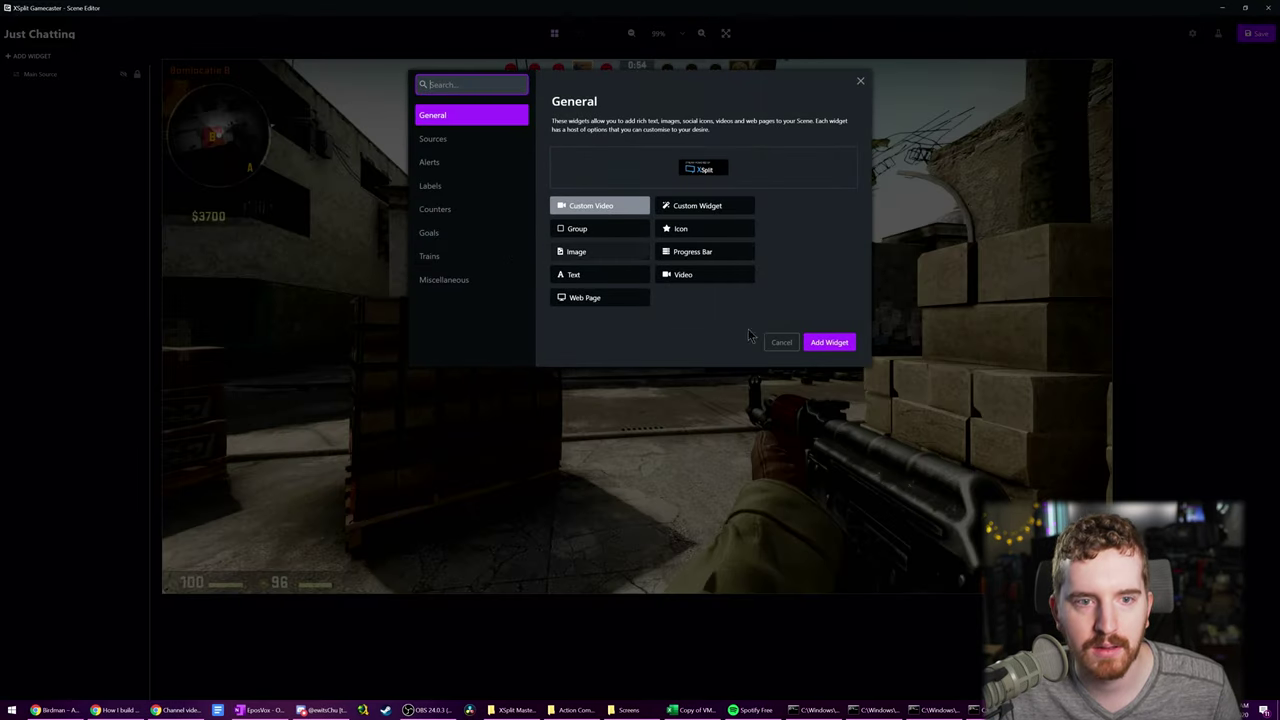
click(829, 342)
click(640, 242)
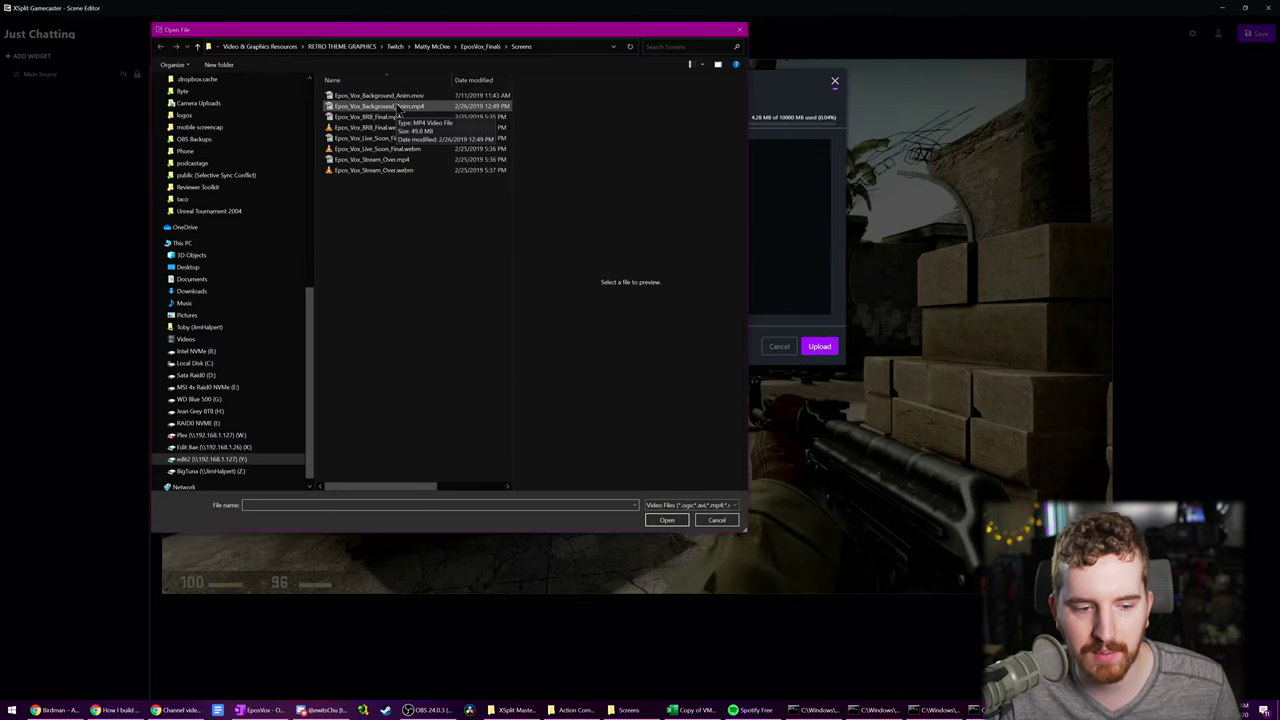
- Switch to YouTube Studio, finish the Epos Vox Background Anim upload as unlisted and copy its link, and cancel the editor's pending video selection
click(180, 710)
click(1200, 66)
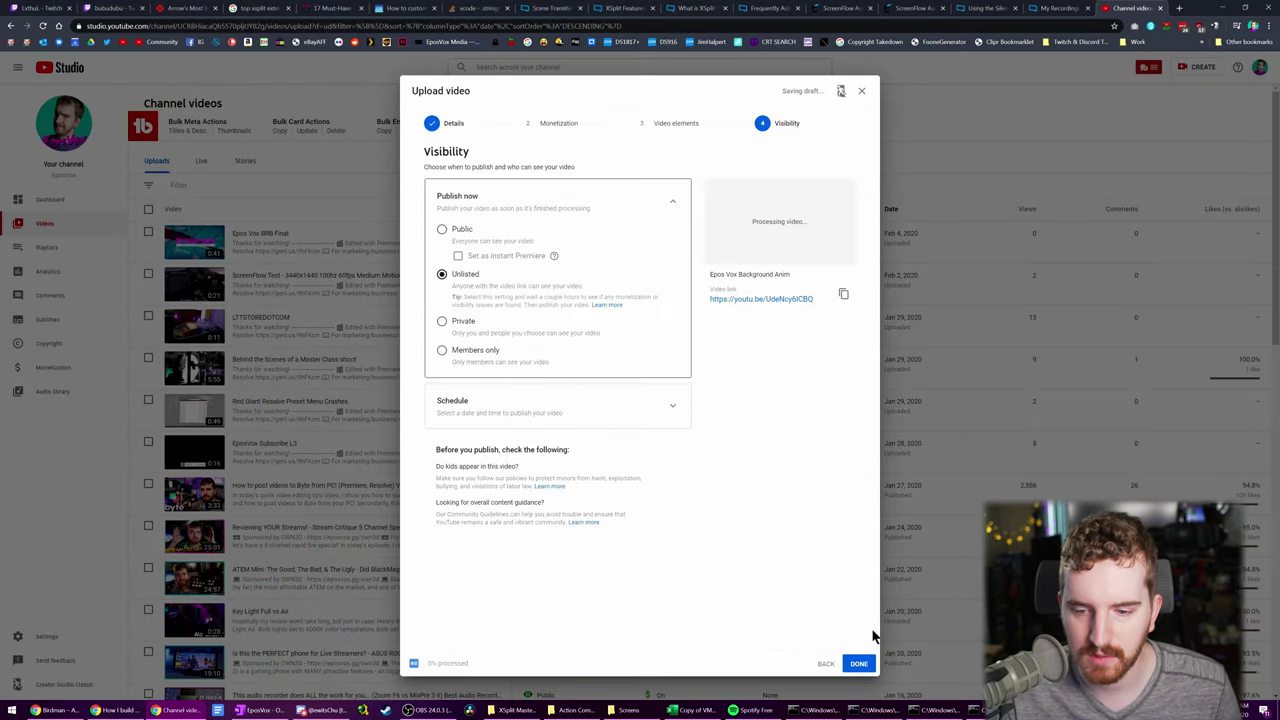
click(844, 295)
click(857, 666)
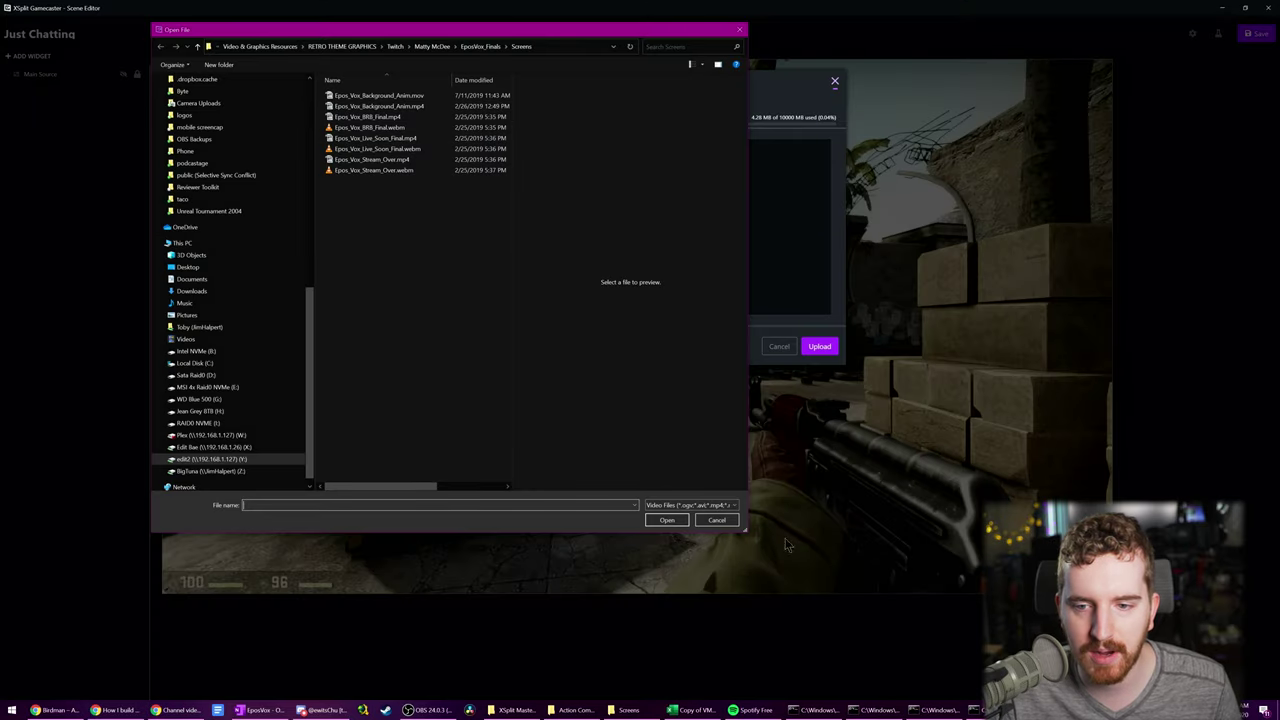
click(722, 521)
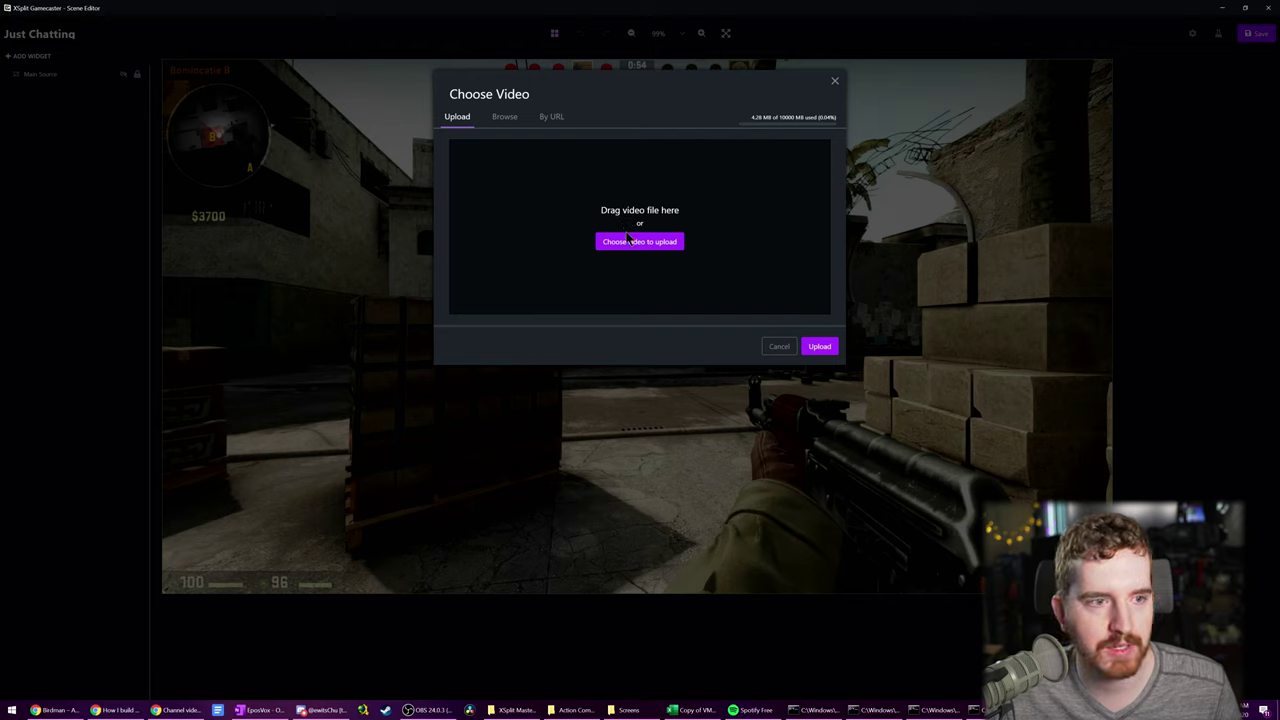
click(779, 346)
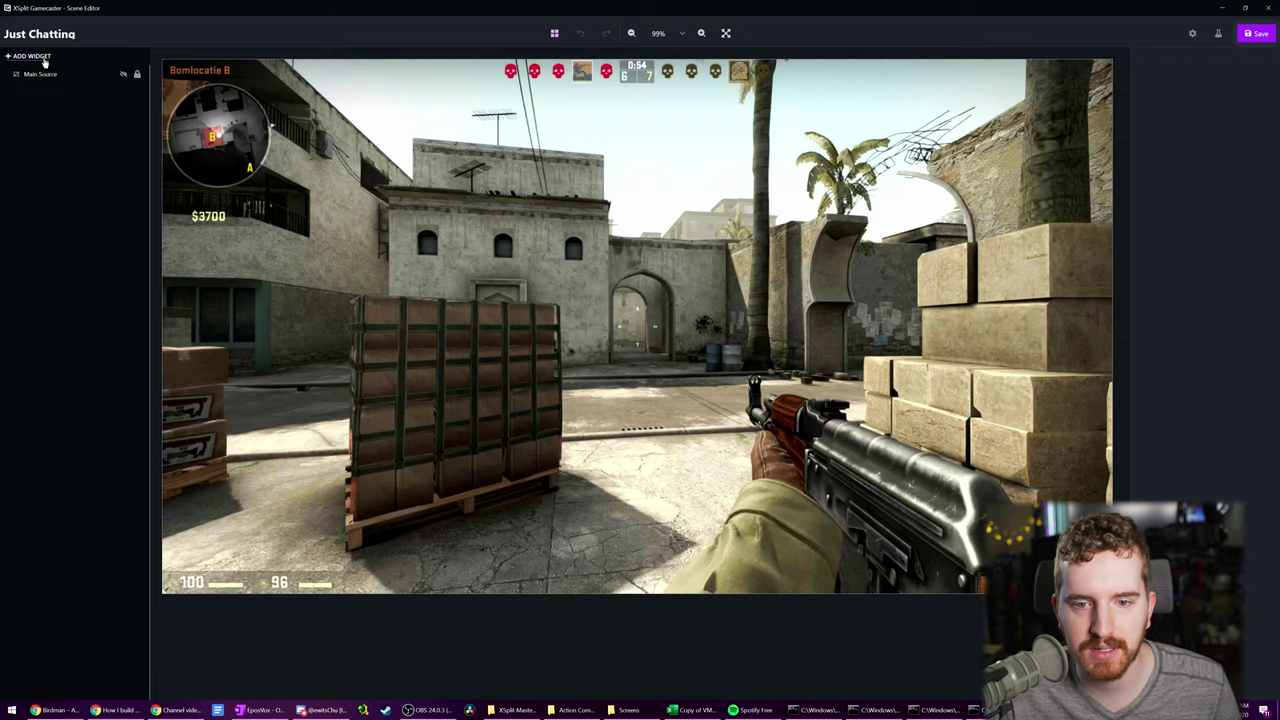
- Add a Camera Source widget to the Just Chatting scene, enlarged to about 1345 by 916 and placed at about left 213, top 56
click(30, 56)
click(466, 138)
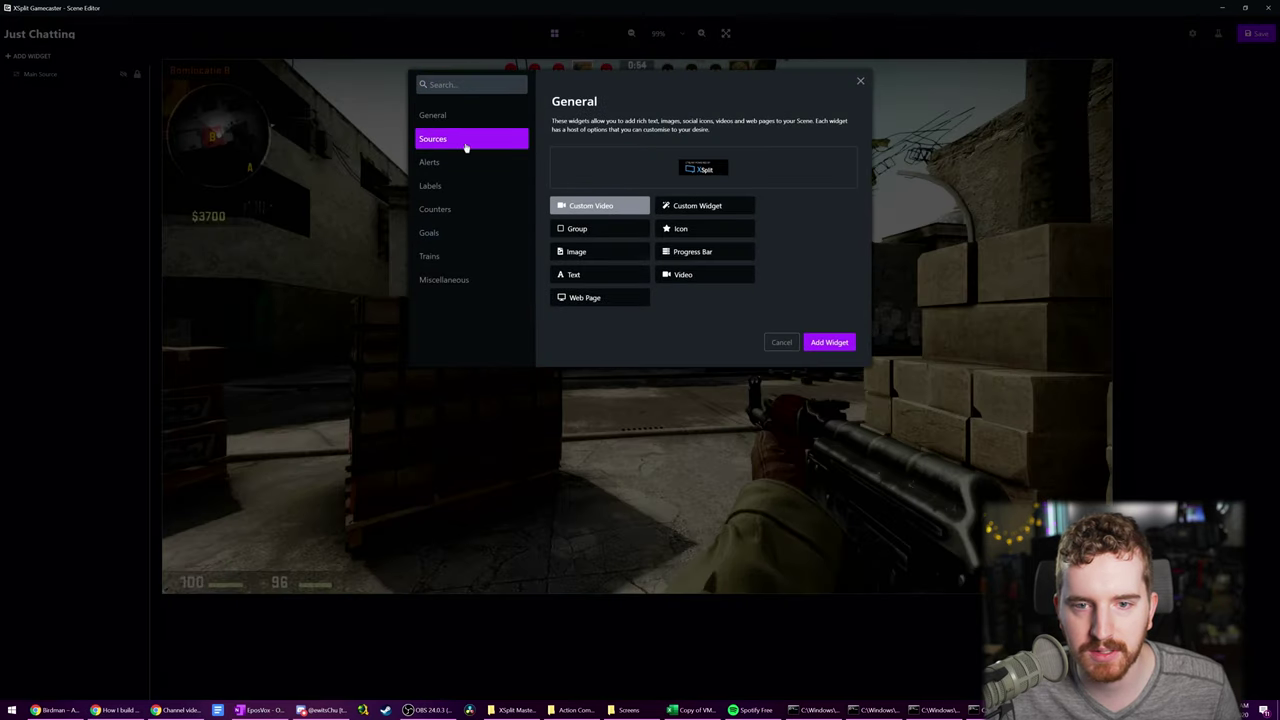
click(828, 342)
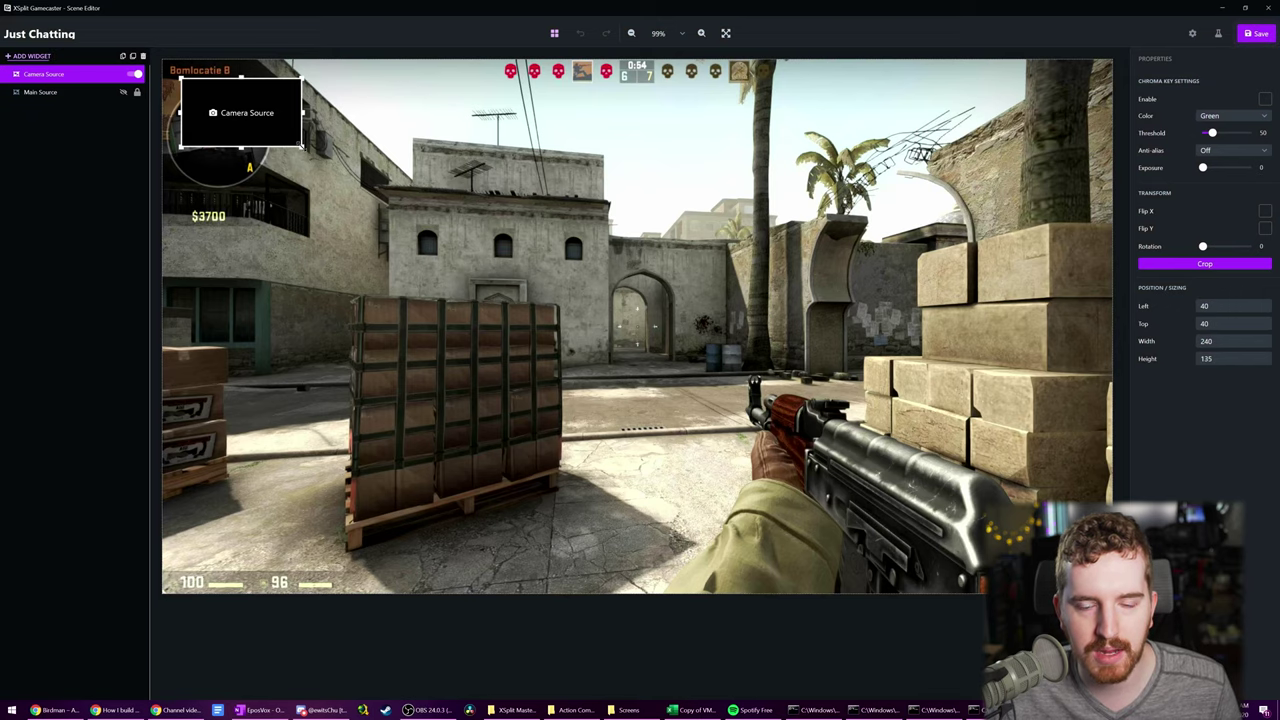
drag(301, 146, 846, 531)
drag(689, 403, 766, 406)
- Add a Custom Video widget to the Just Chatting scene using the Epos_Vox_Overlay video from My Videos
click(30, 56)
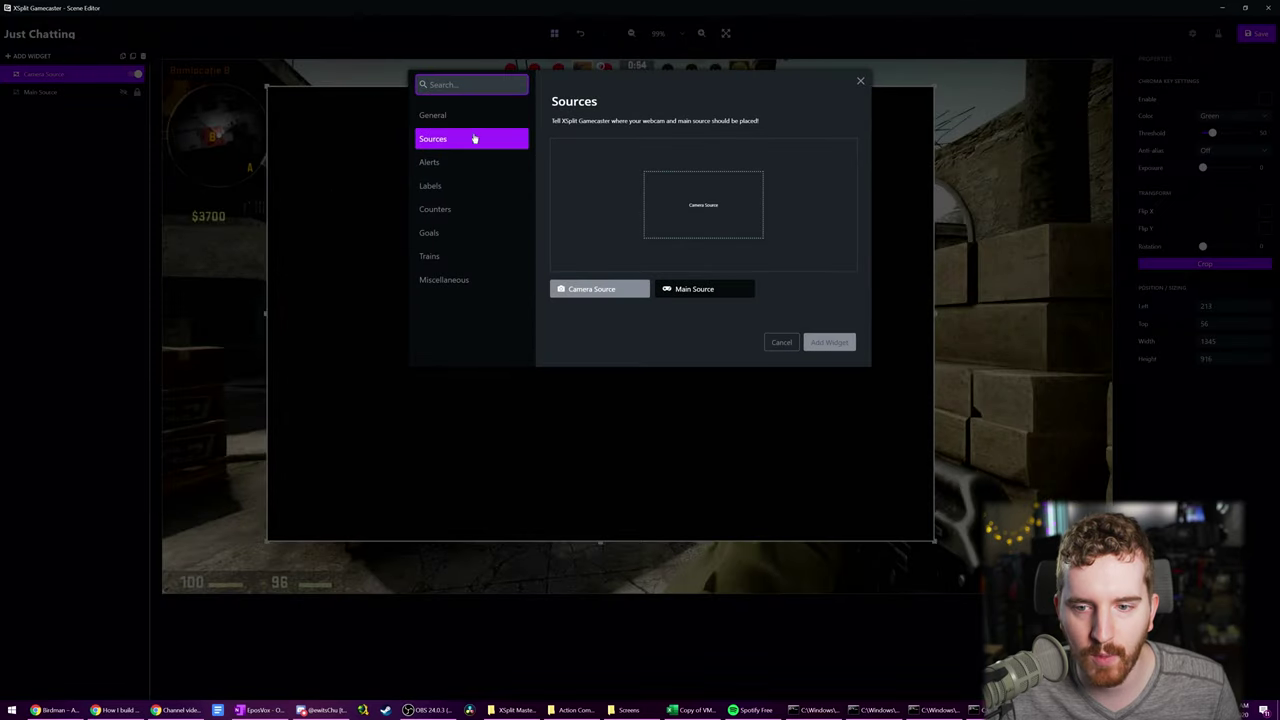
click(432, 115)
click(600, 229)
click(848, 345)
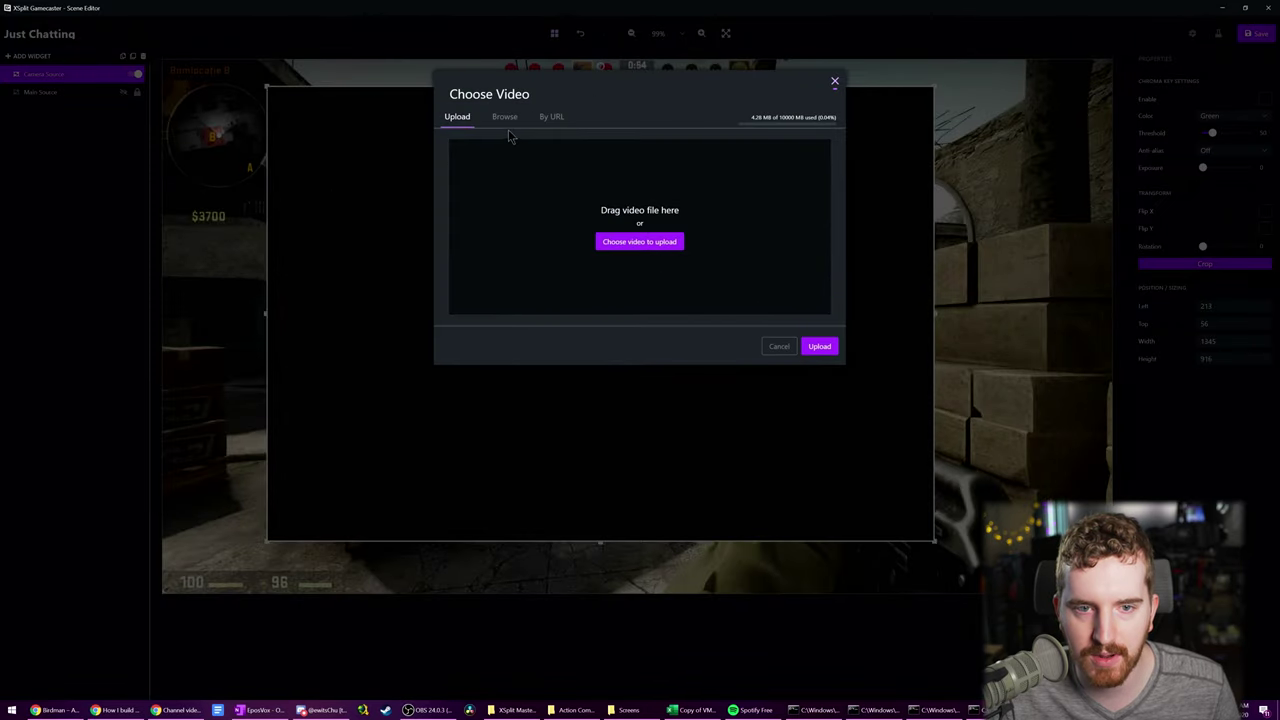
click(505, 118)
click(465, 146)
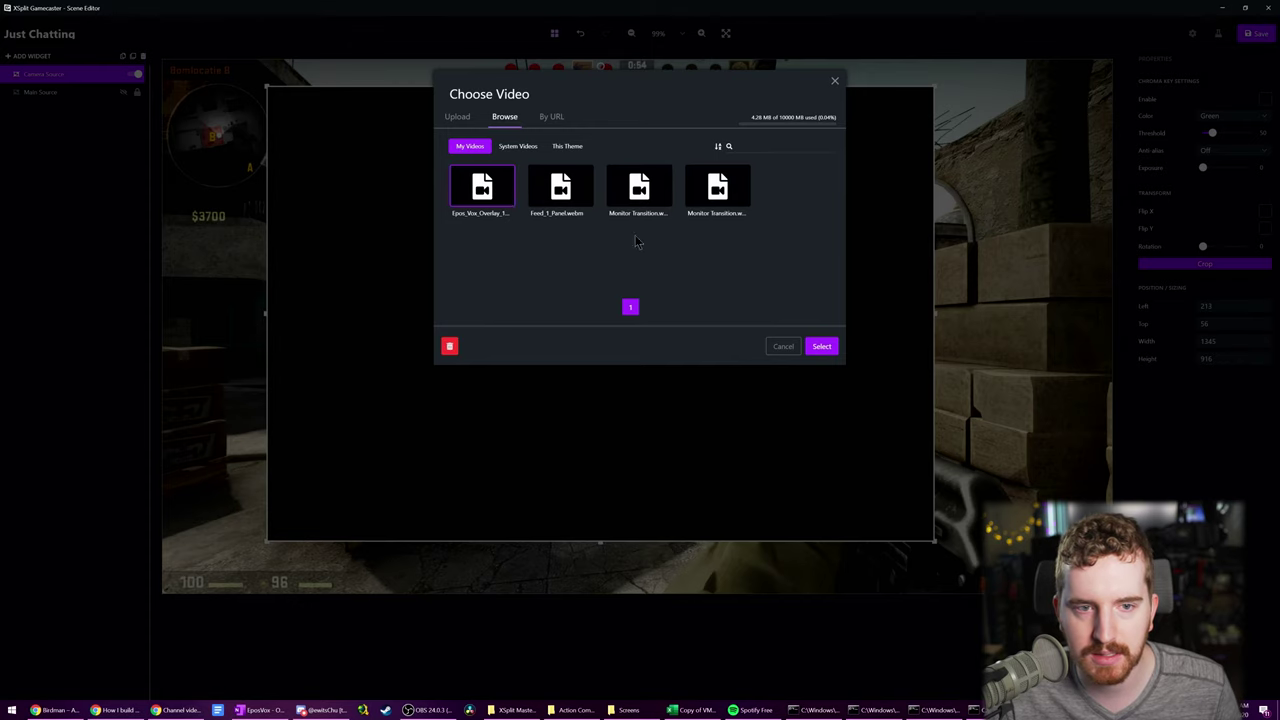
click(821, 346)
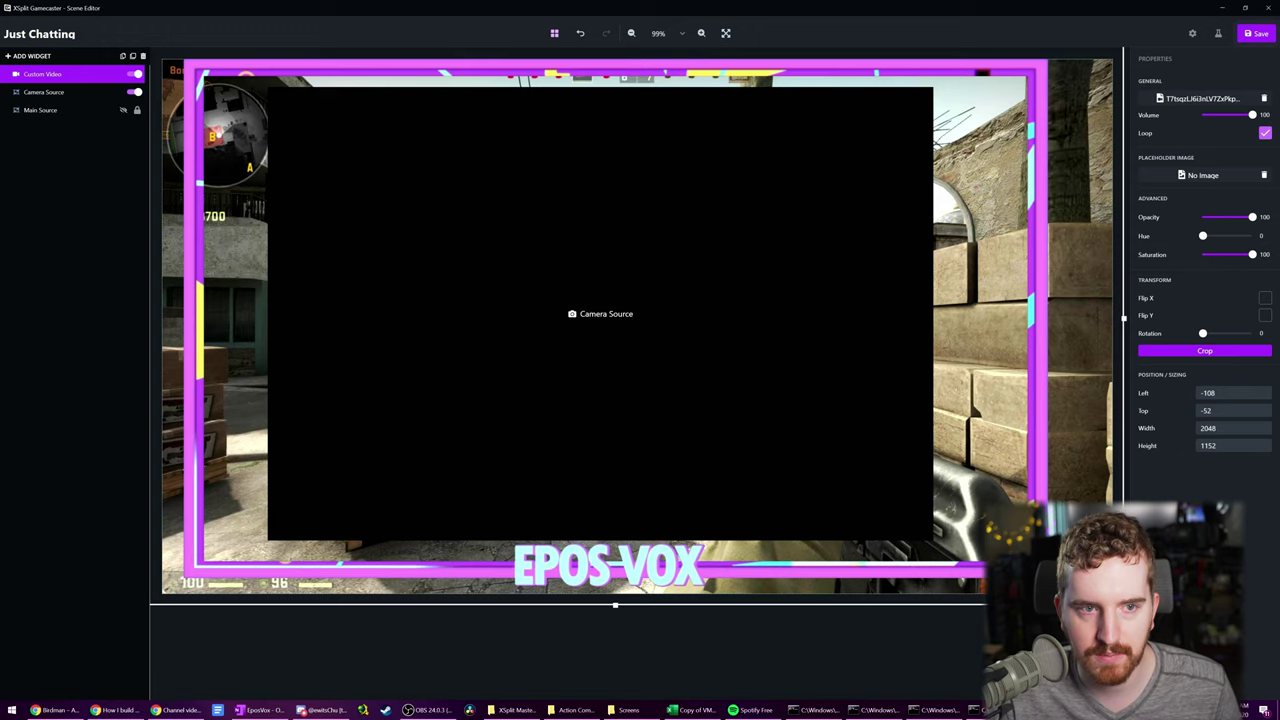
- Shrink the overlay video to about 1733 by 1003 at left -20, top 36, and resize the camera source to about 1448 by 889 inside its frame
drag(985, 604, 797, 443)
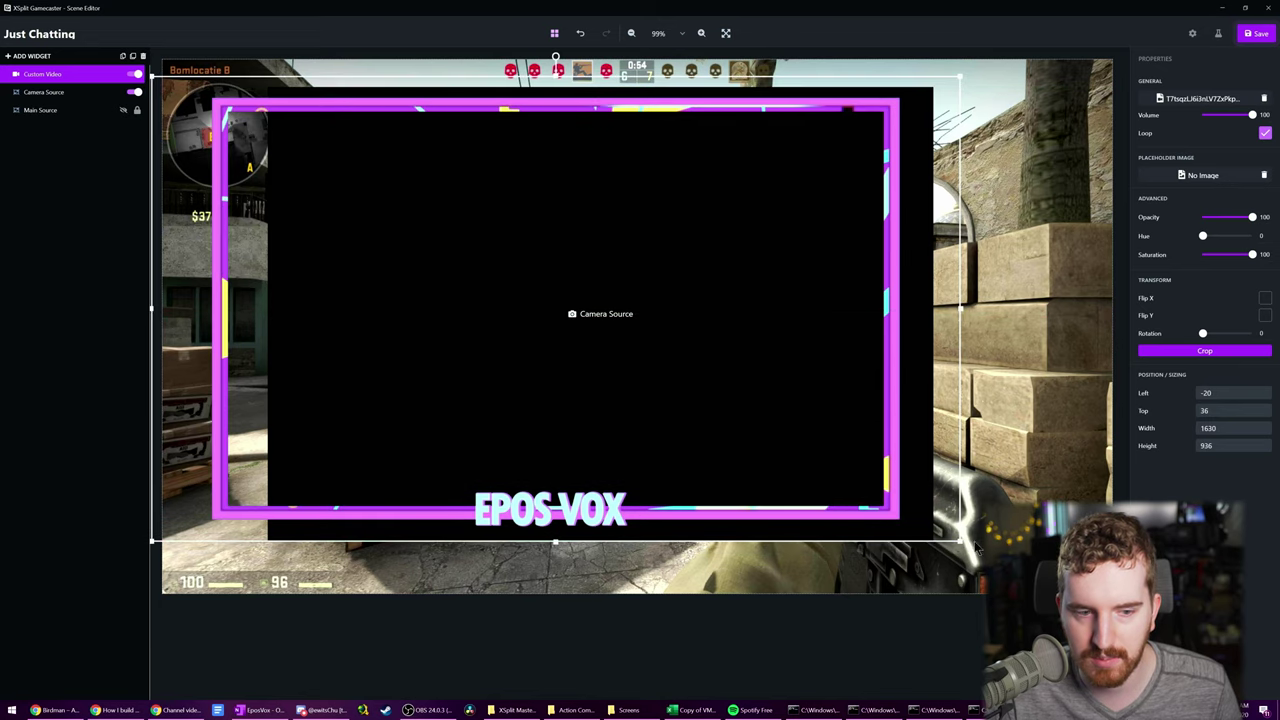
drag(977, 548, 1012, 576)
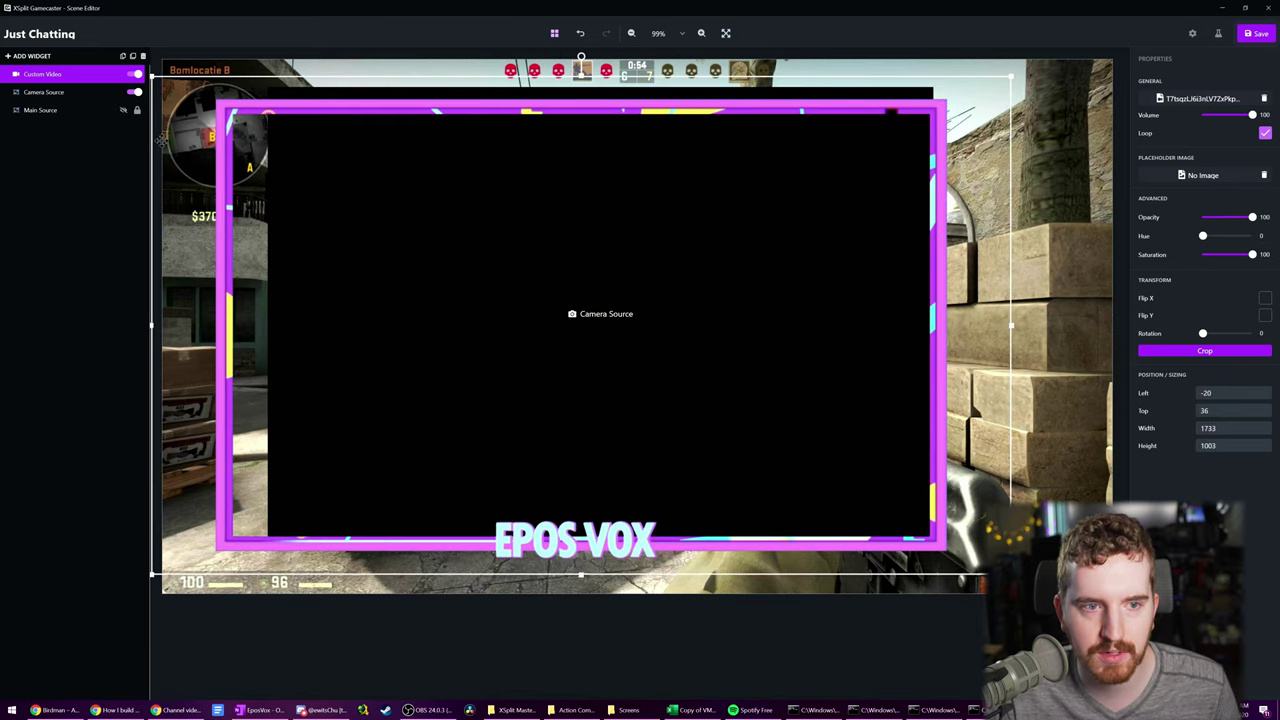
click(43, 91)
mouse_move(614, 251)
mouse_down()
mouse_move(657, 234)
mouse_move(614, 266)
mouse_move(614, 254)
mouse_up()
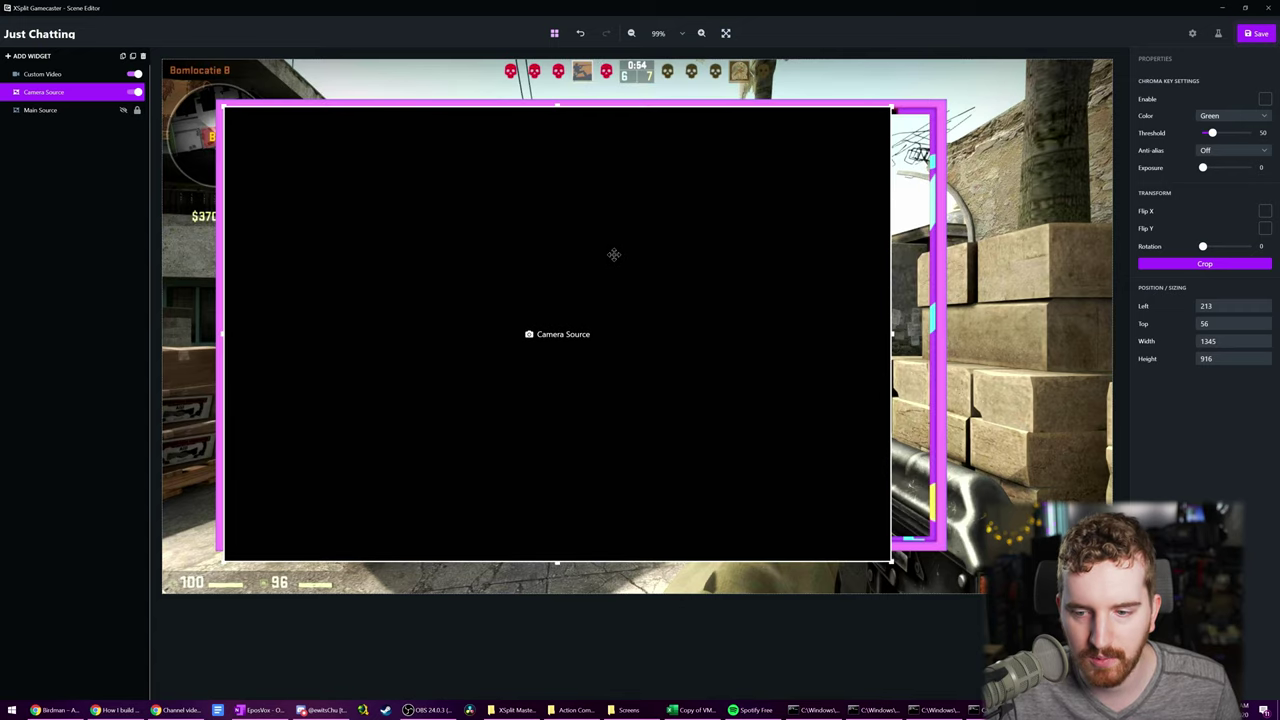
drag(889, 561, 943, 549)
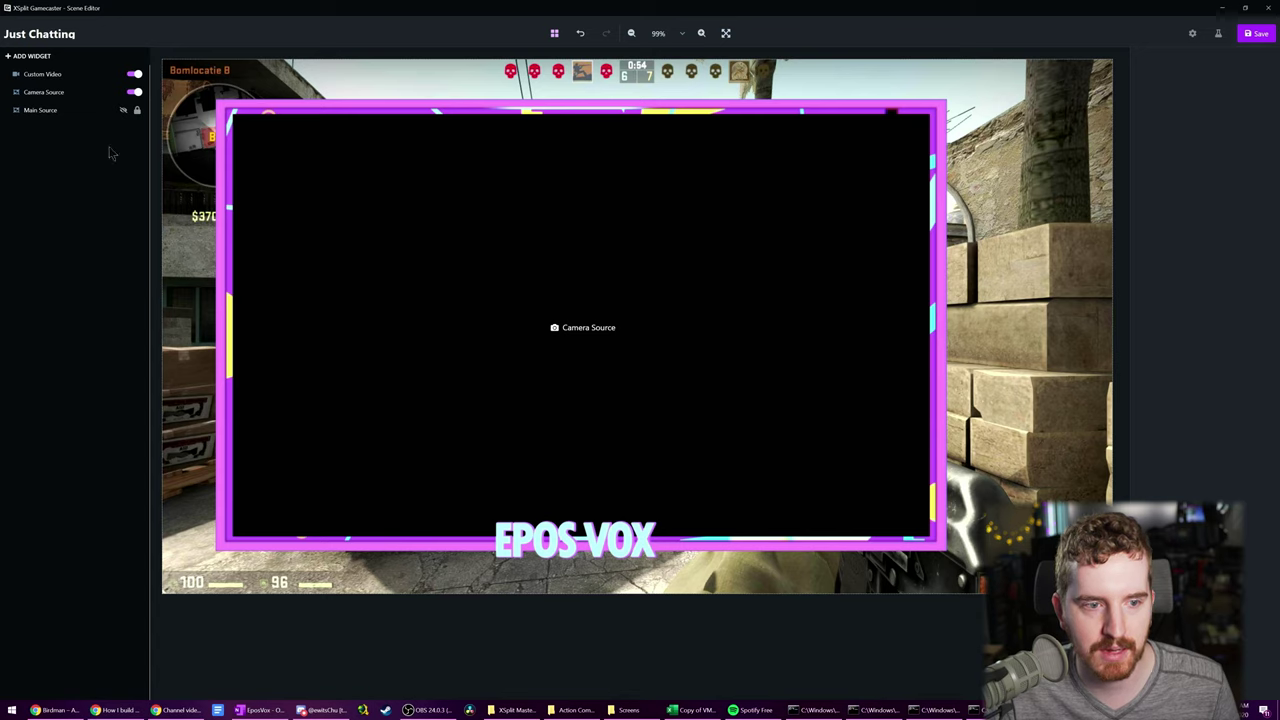
- Refine the overlay video to about 1719 by 1001 at top 41, and shift the camera source to about left 115, top 96
click(60, 74)
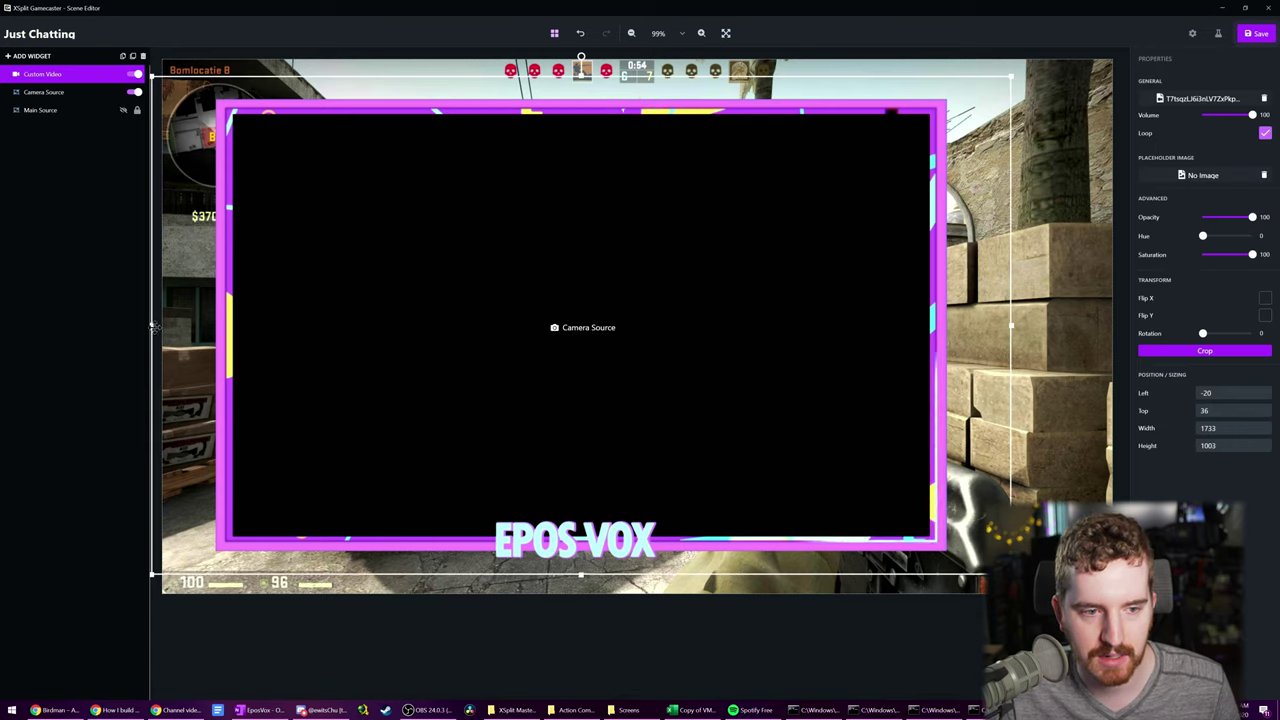
mouse_move(148, 324)
mouse_down()
mouse_move(176, 324)
mouse_move(156, 324)
mouse_up()
drag(349, 317, 313, 324)
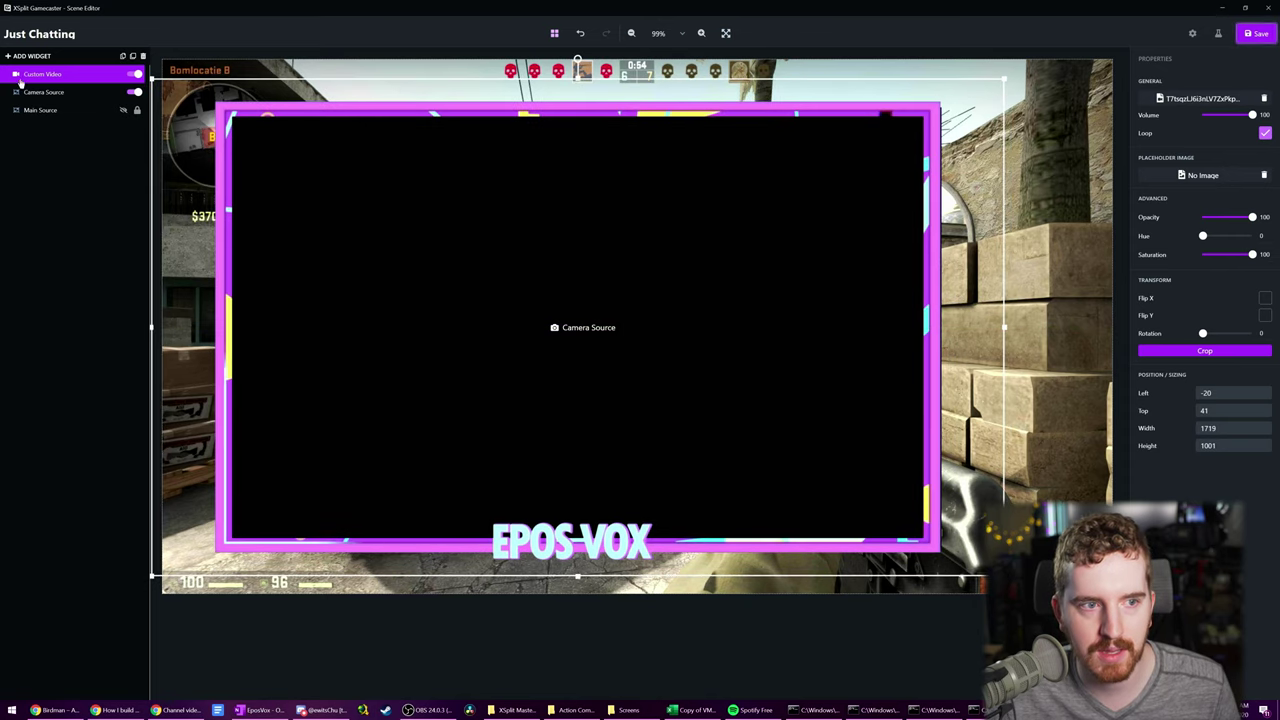
click(260, 187)
drag(556, 251, 549, 250)
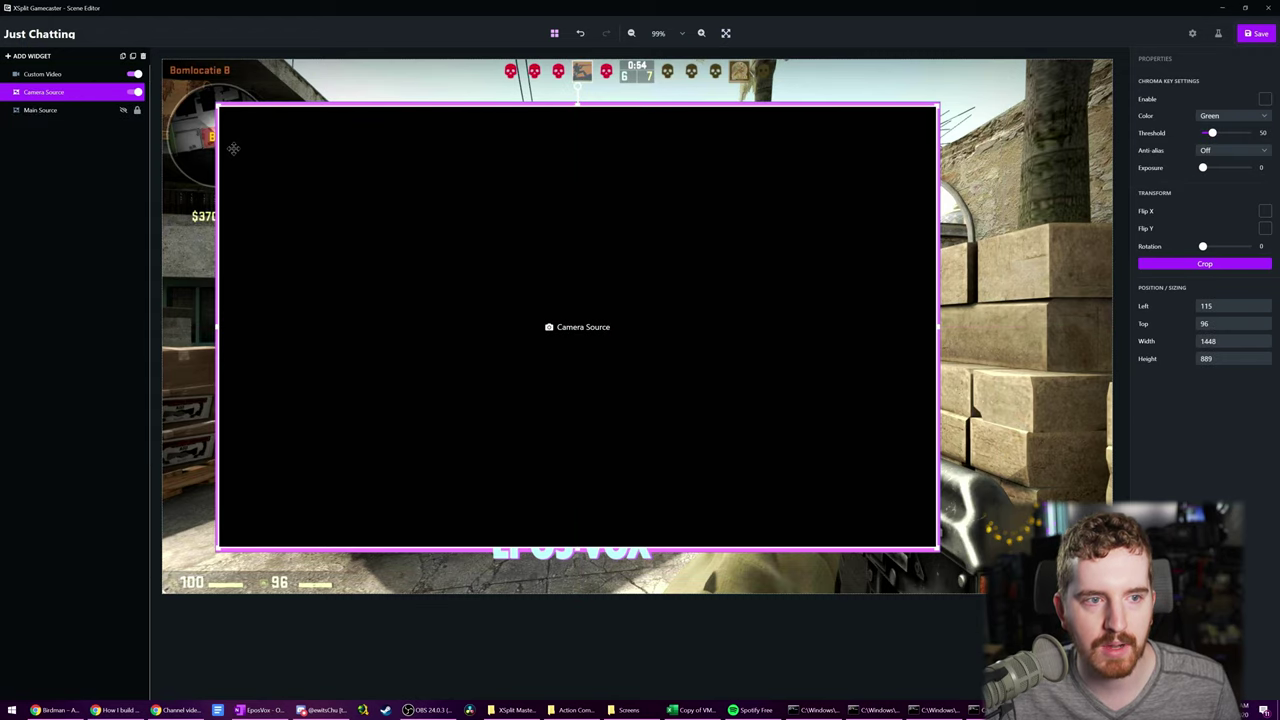
- Add a Chat widget and place it in the scene's lower-right corner at about left 1508, top 800
click(32, 56)
click(515, 280)
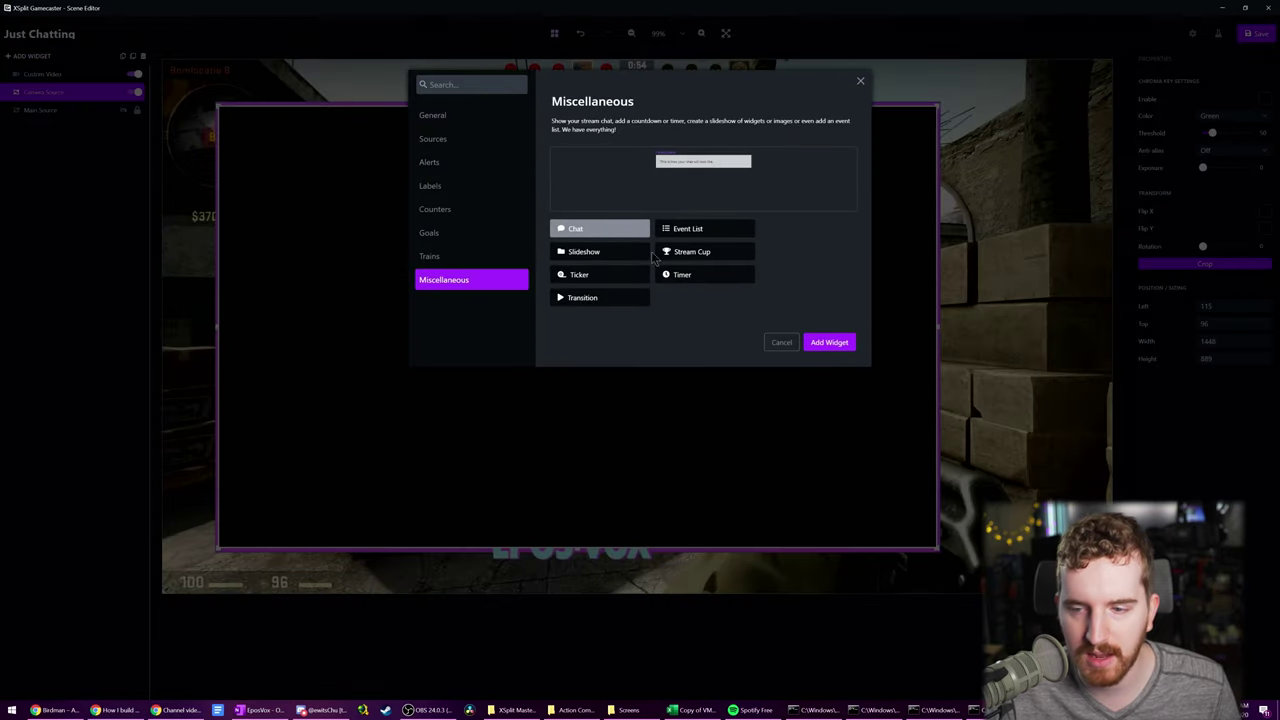
click(829, 342)
drag(300, 160, 1029, 515)
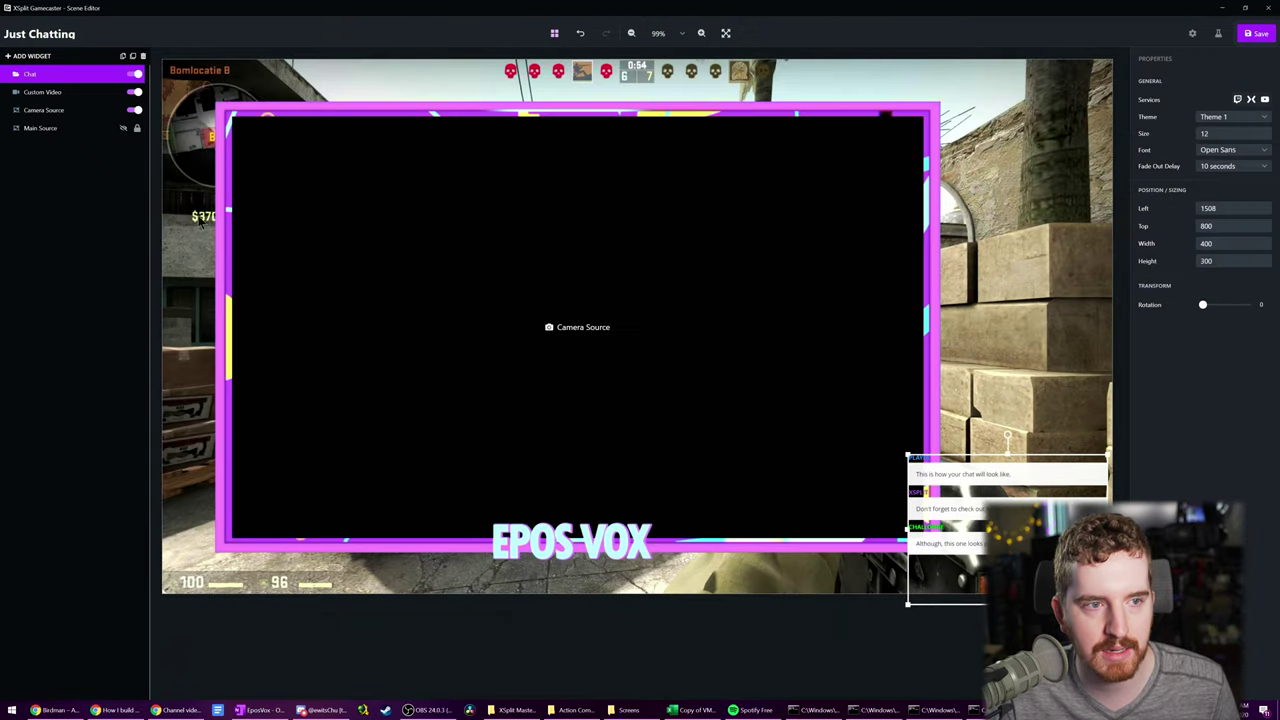
- Add a Ticker widget along the scene's bottom edge at left 0, widened to about 1505
click(32, 56)
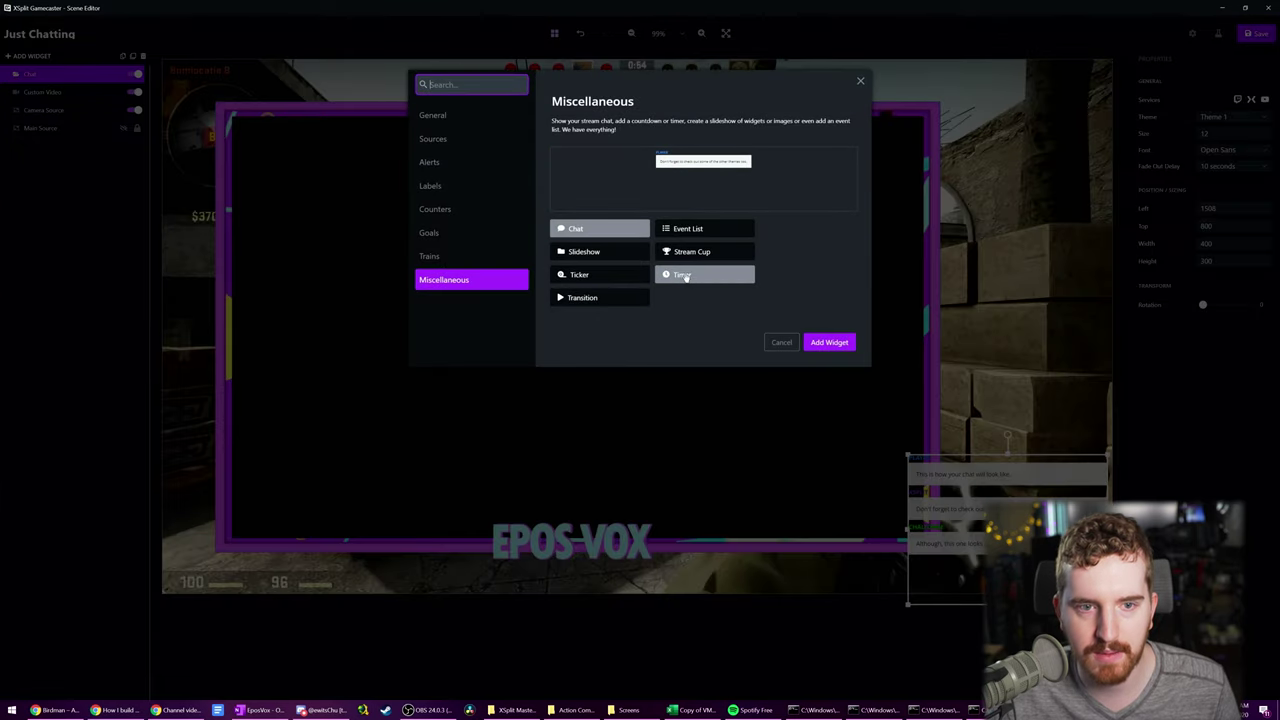
click(603, 276)
click(829, 342)
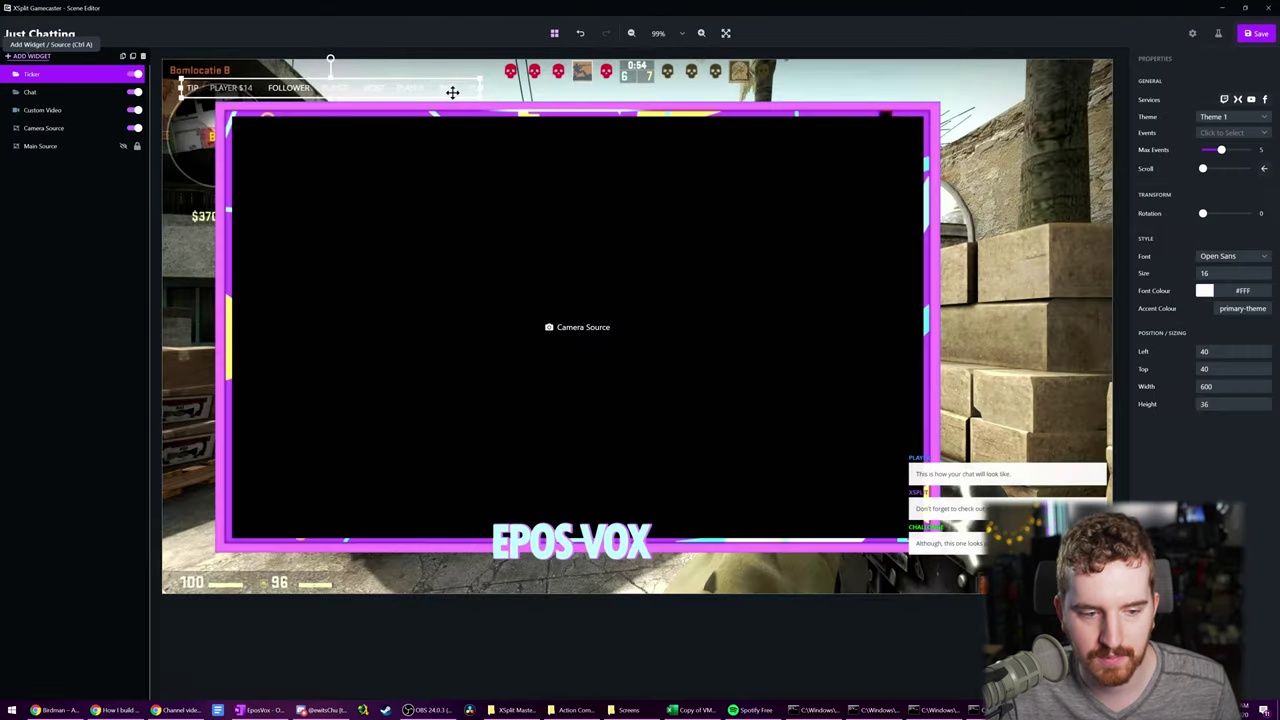
drag(449, 90, 443, 590)
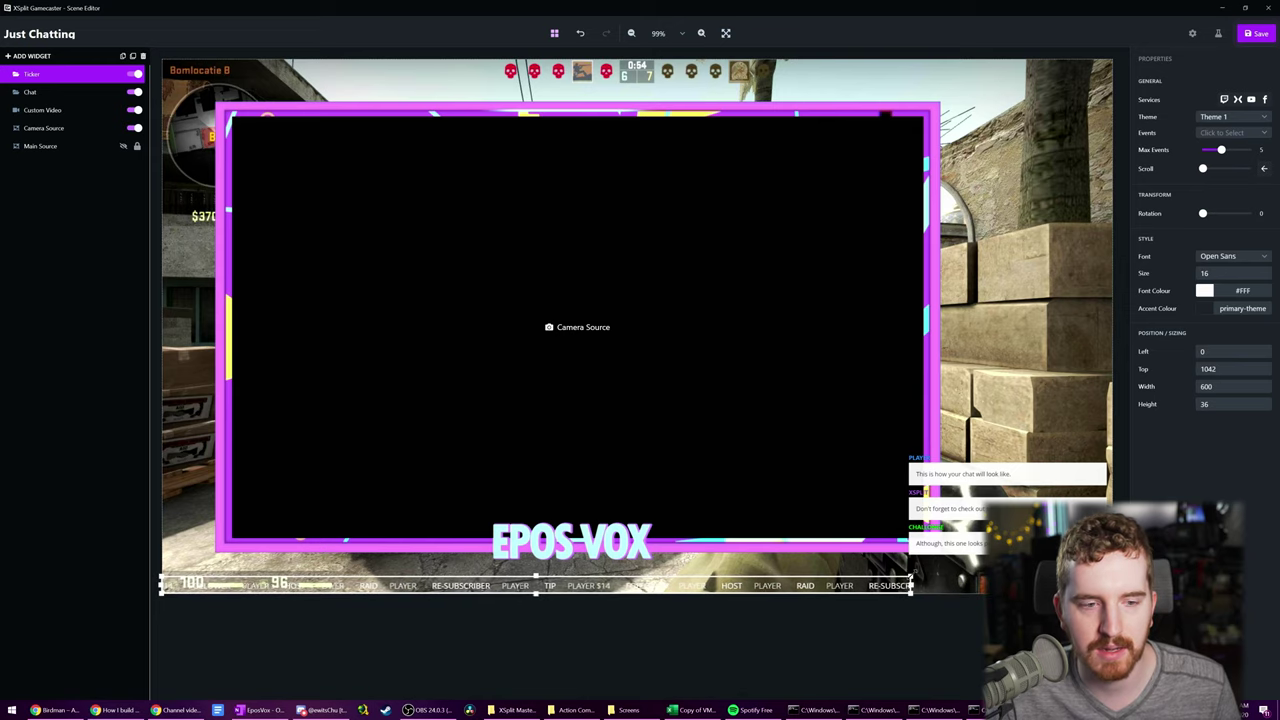
- Add a Text widget to the scene with the text JUST CHATTING
click(32, 56)
click(470, 115)
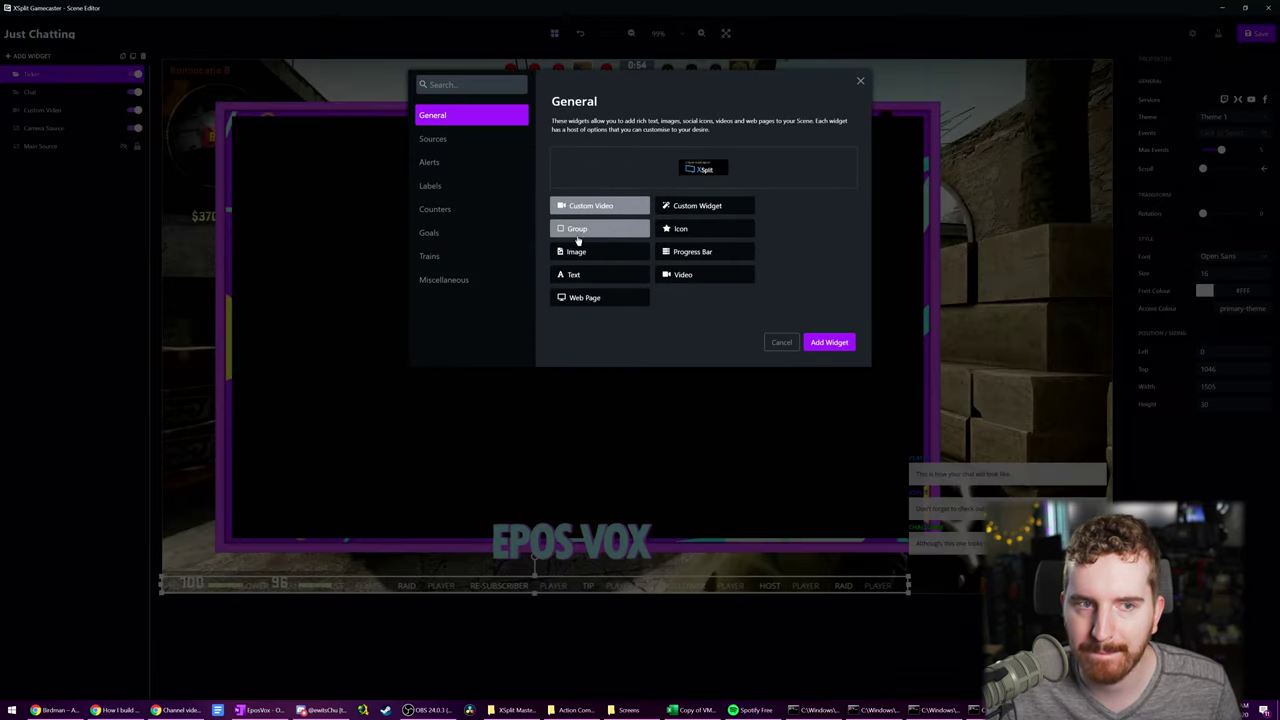
click(599, 274)
click(829, 342)
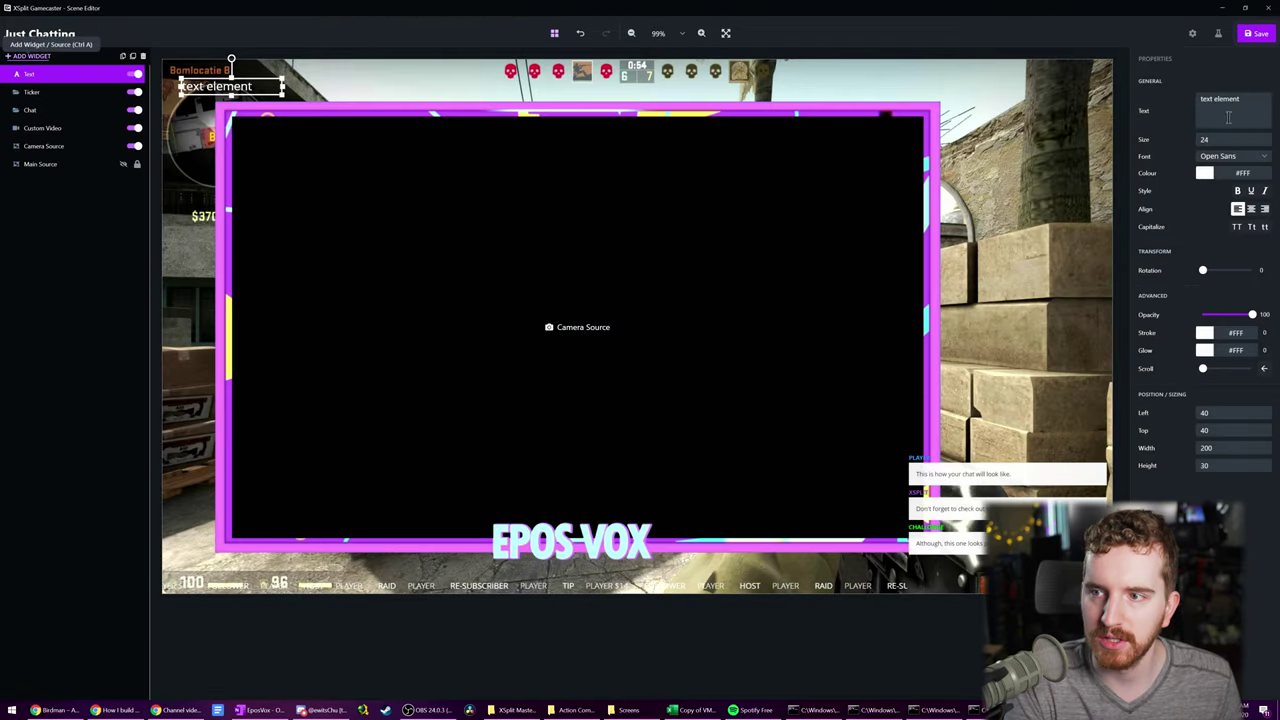
text(JUST CHATTING)
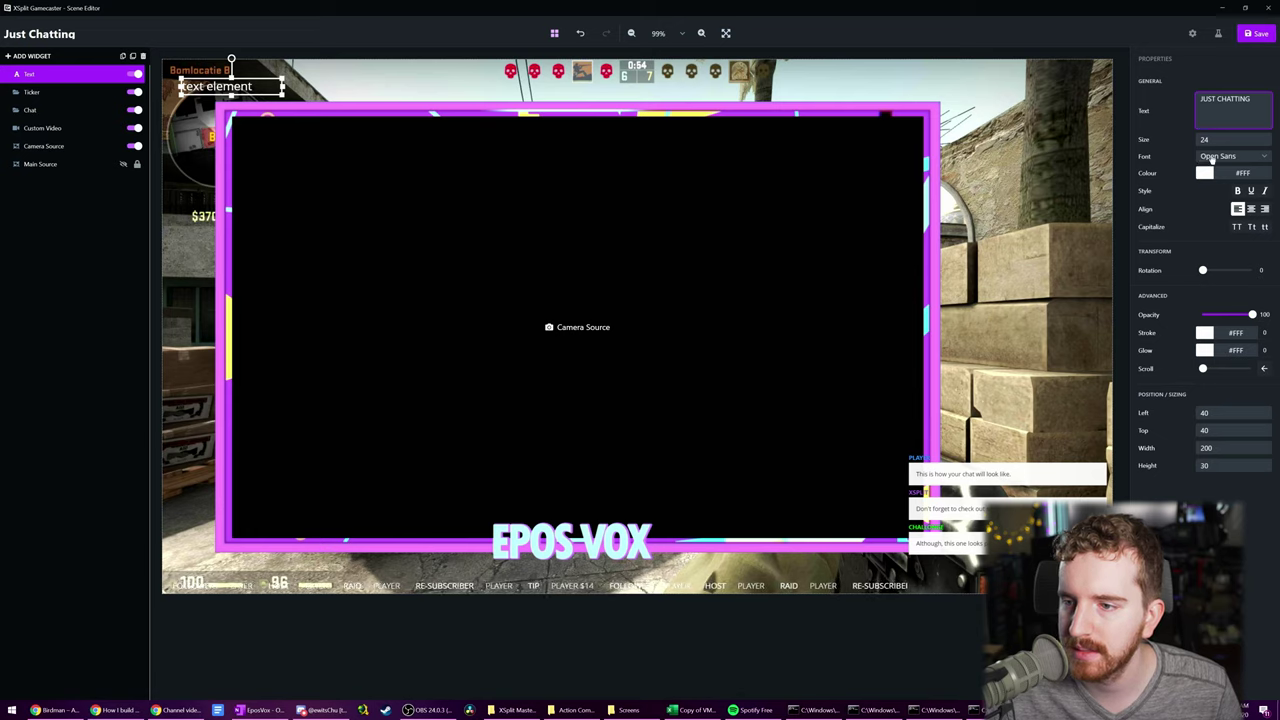
- Set the JUST CHATTING text's font to Asap and its size to 100
click(1212, 157)
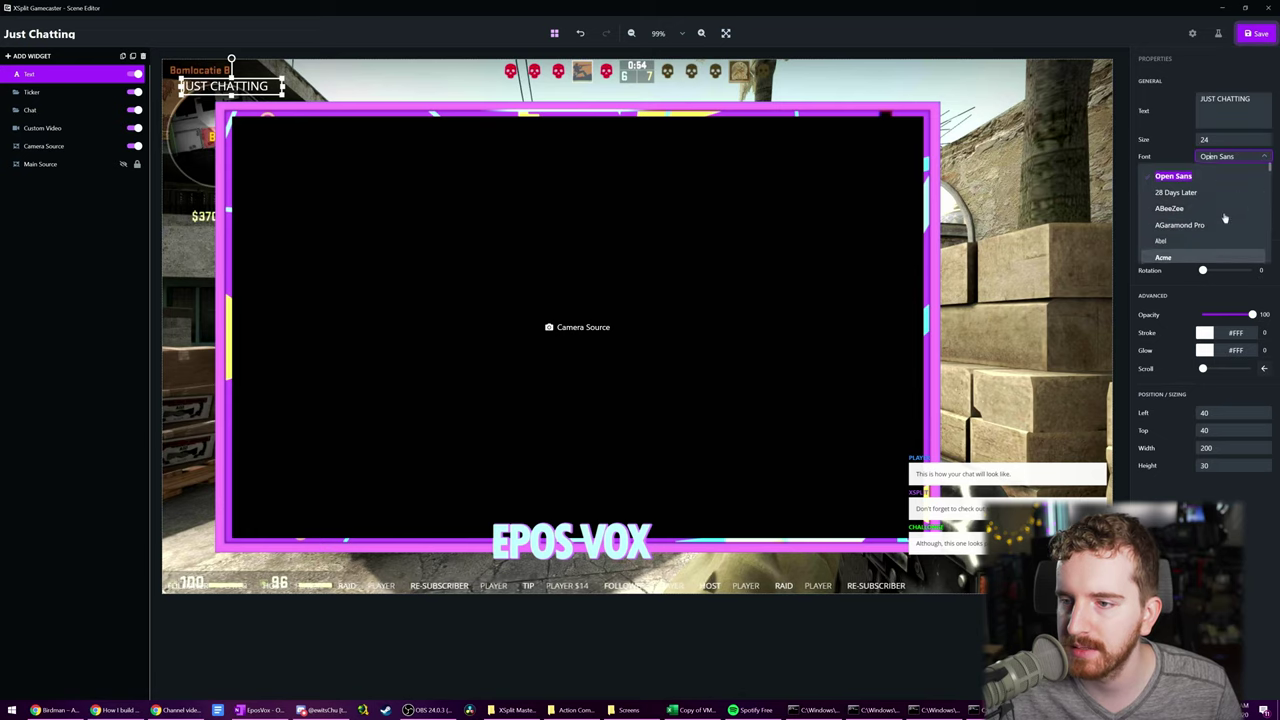
scroll(1195, 245, up, 5)
scroll(1189, 245, down, 5)
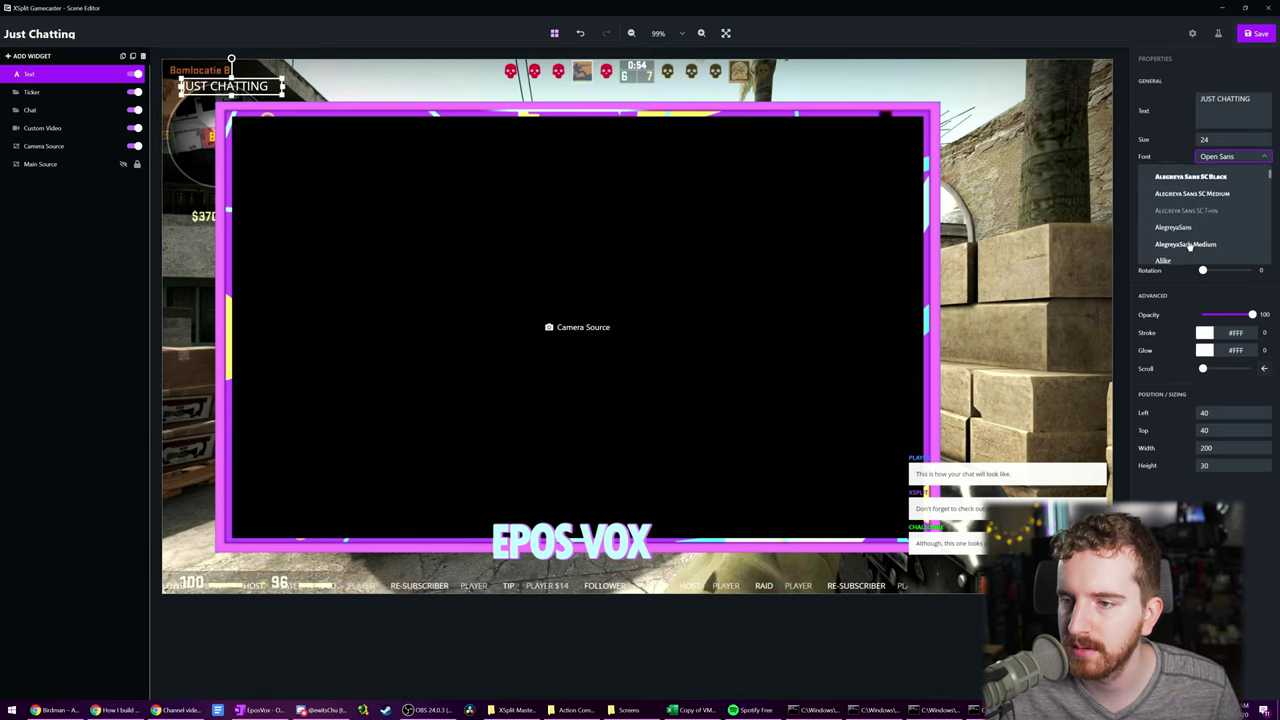
scroll(1185, 245, down, 4)
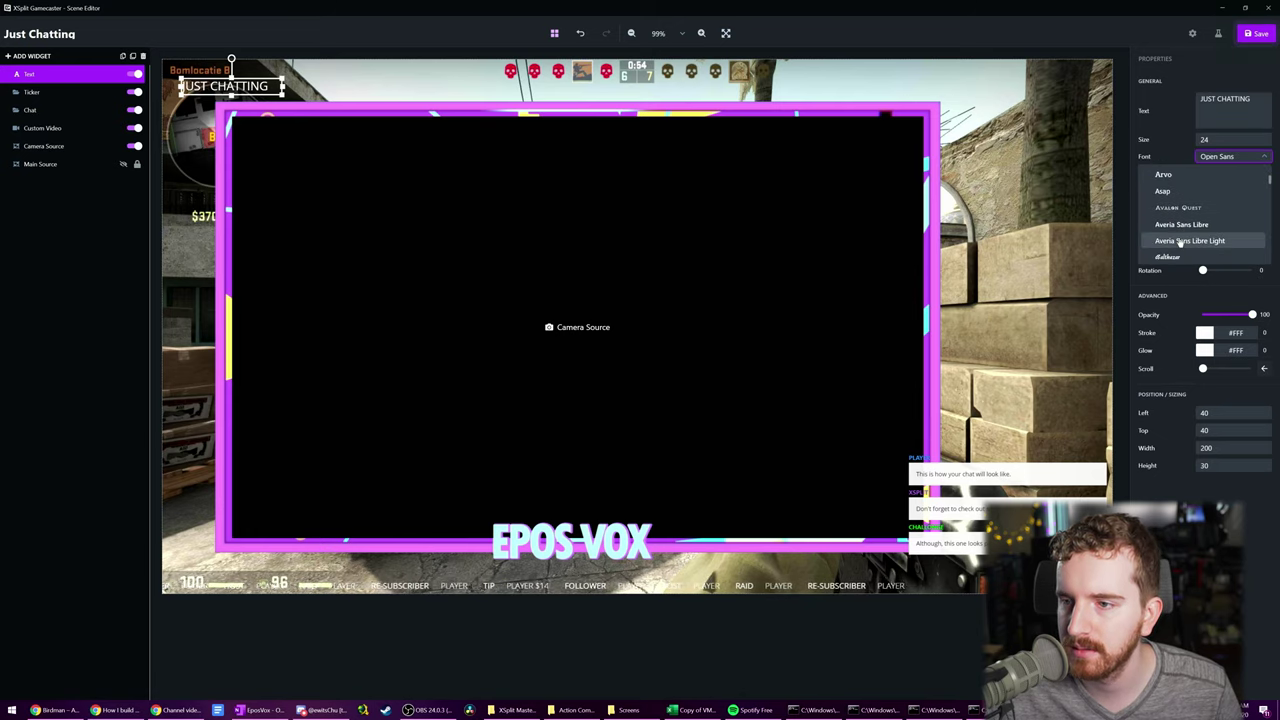
scroll(1172, 199, up, 1)
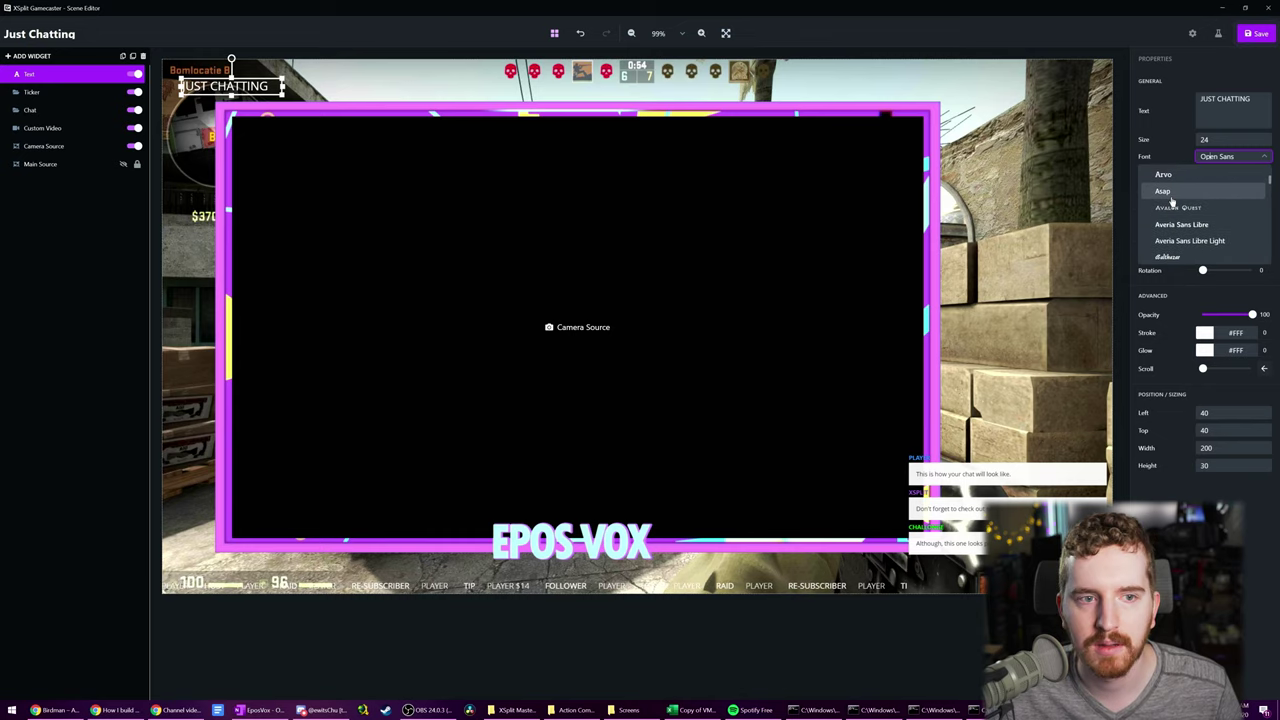
click(1180, 180)
click(1244, 140)
text(100)
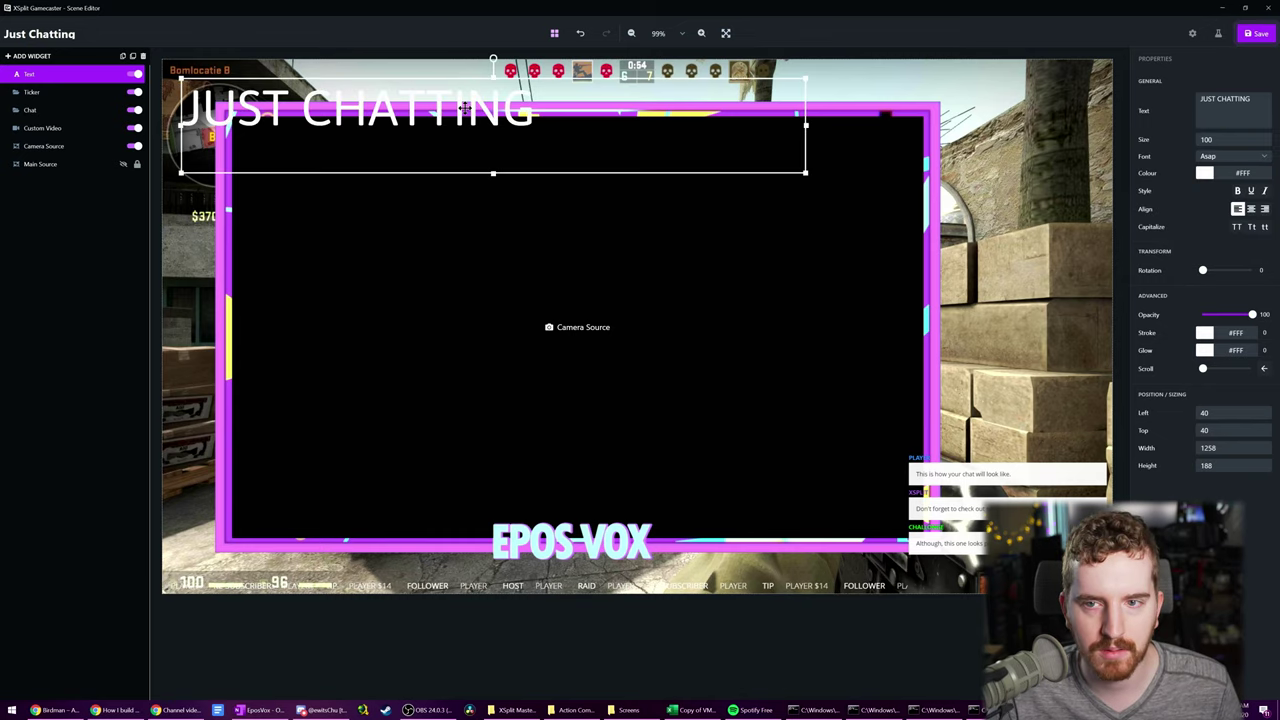
- Reduce the JUST CHATTING text to size 98 and position it above the camera frame at about left 115, top -14
drag(462, 107, 491, 83)
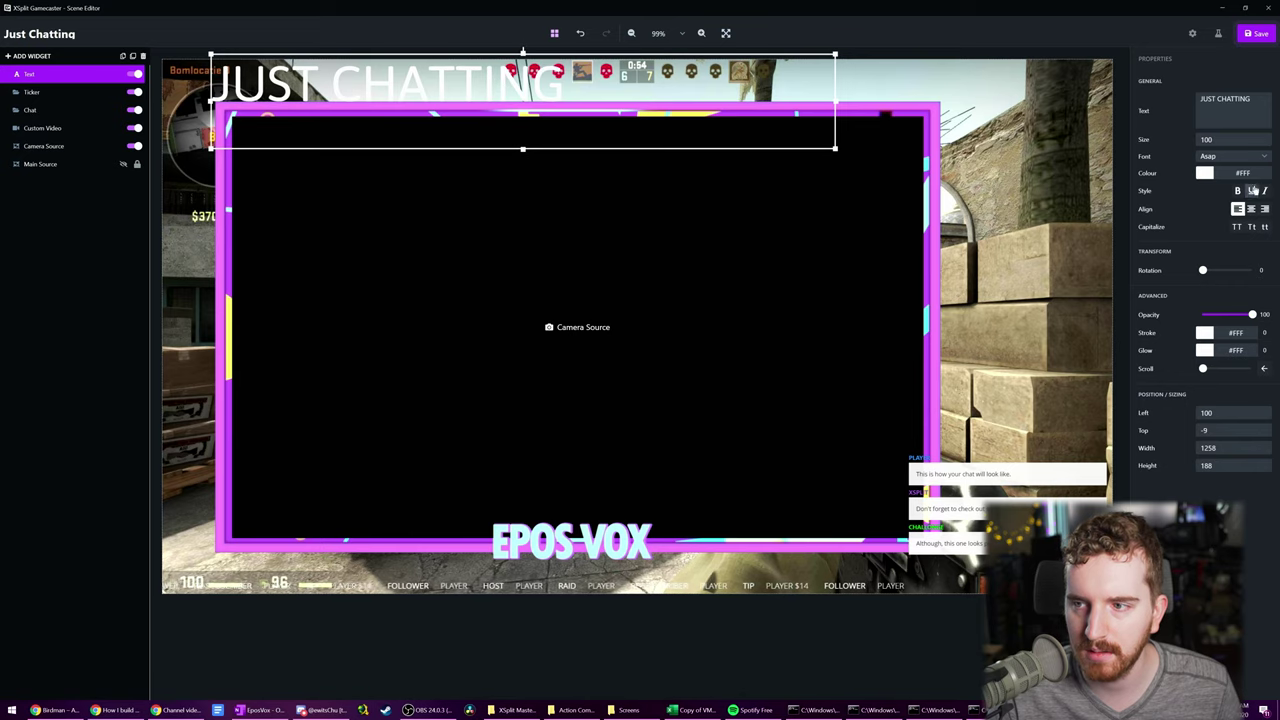
click(1263, 143)
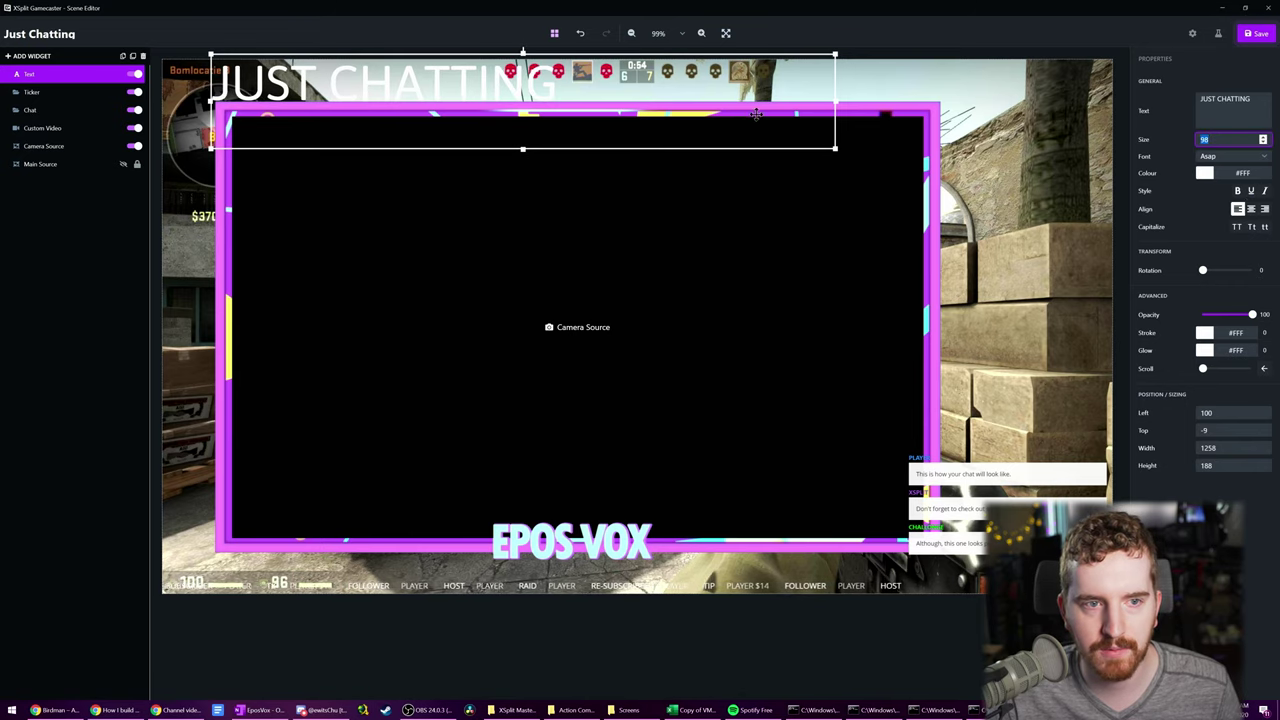
drag(580, 87, 568, 86)
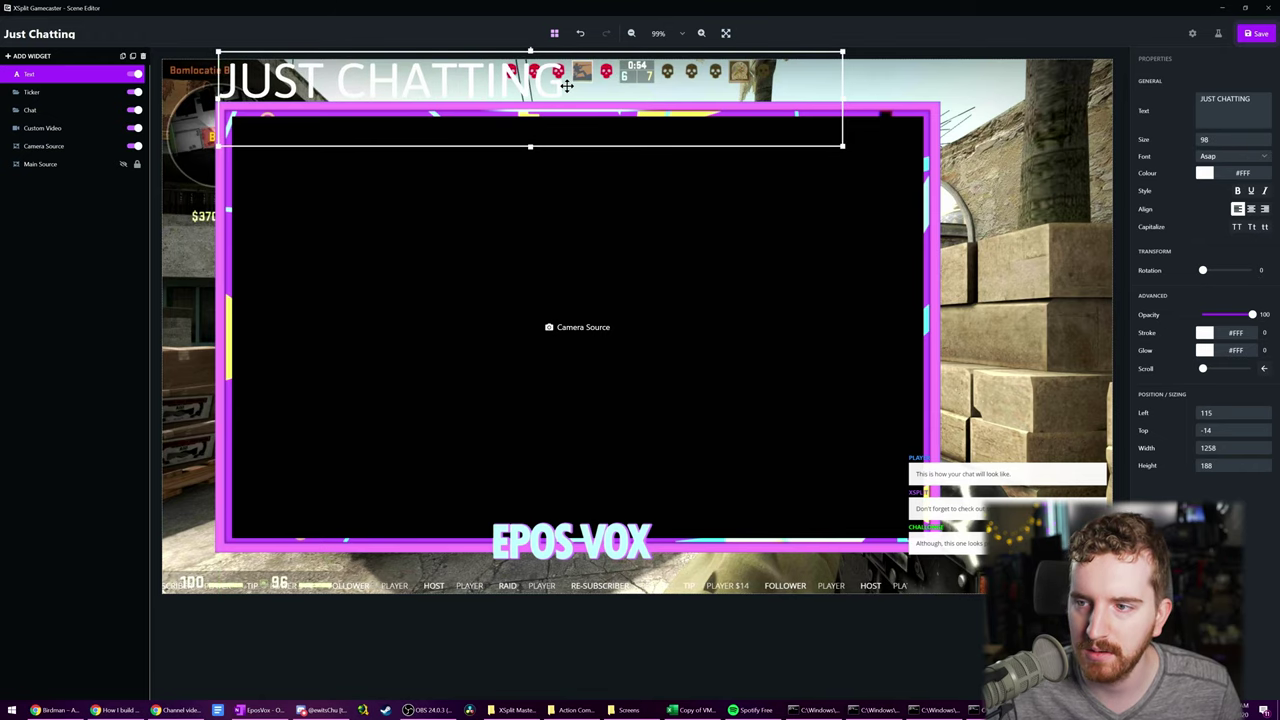
- Make the JUST CHATTING text bold and give it a #000000 stroke of width 1
click(1237, 191)
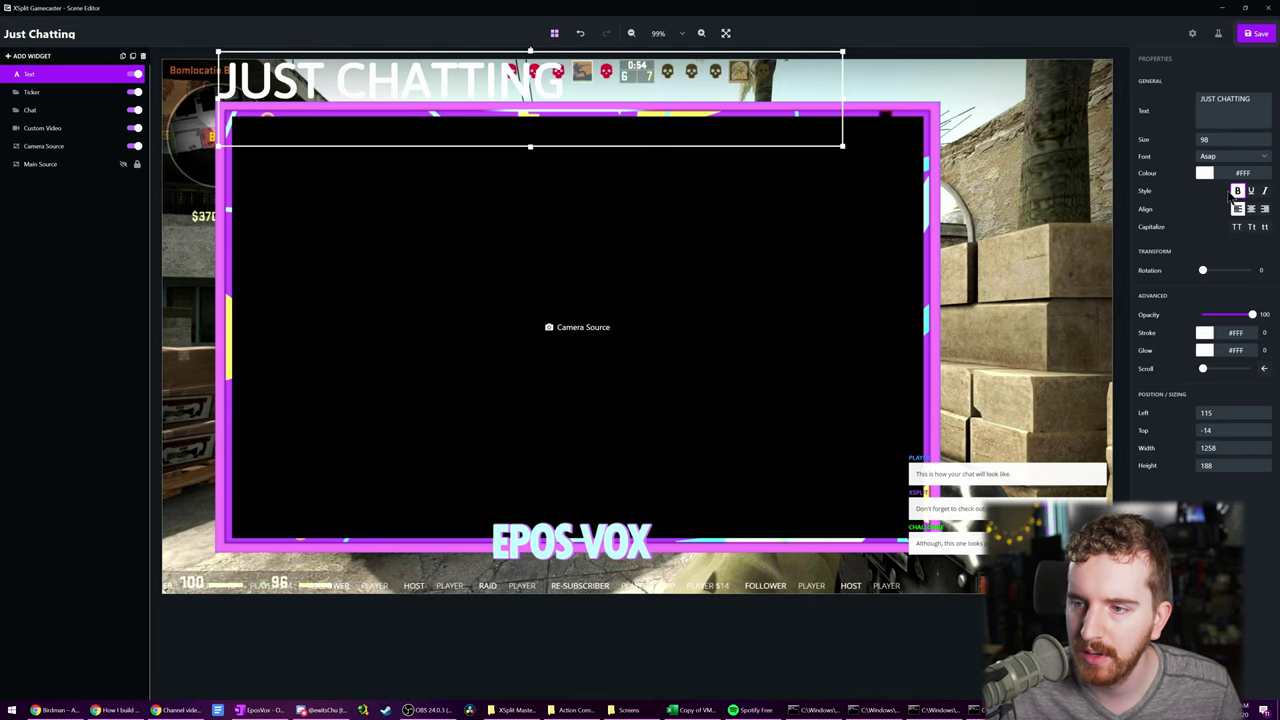
click(1207, 334)
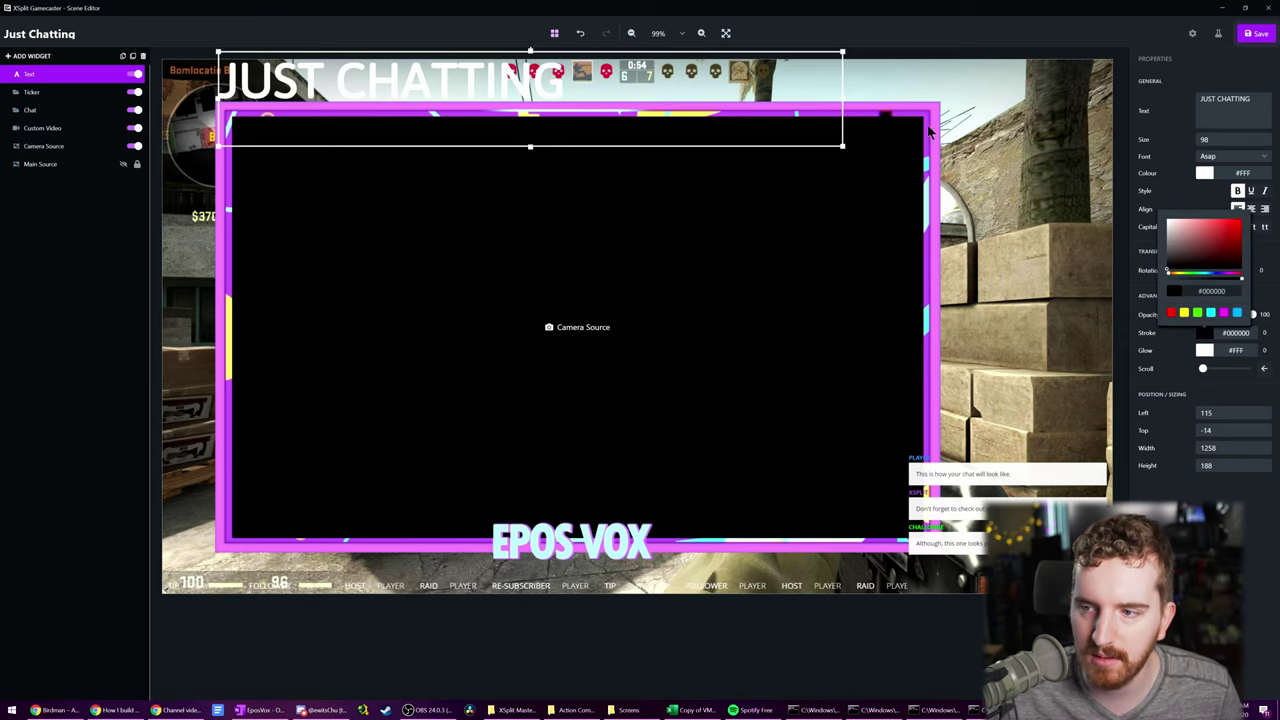
click(837, 89)
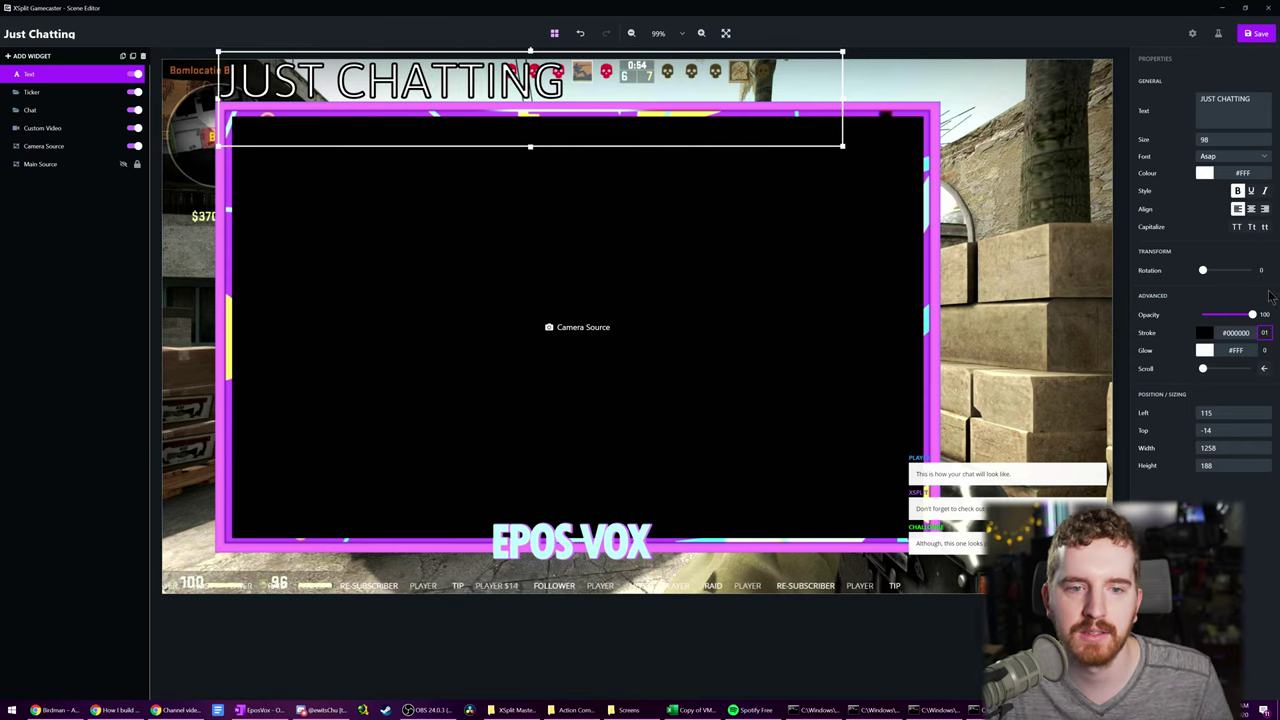
click(546, 222)
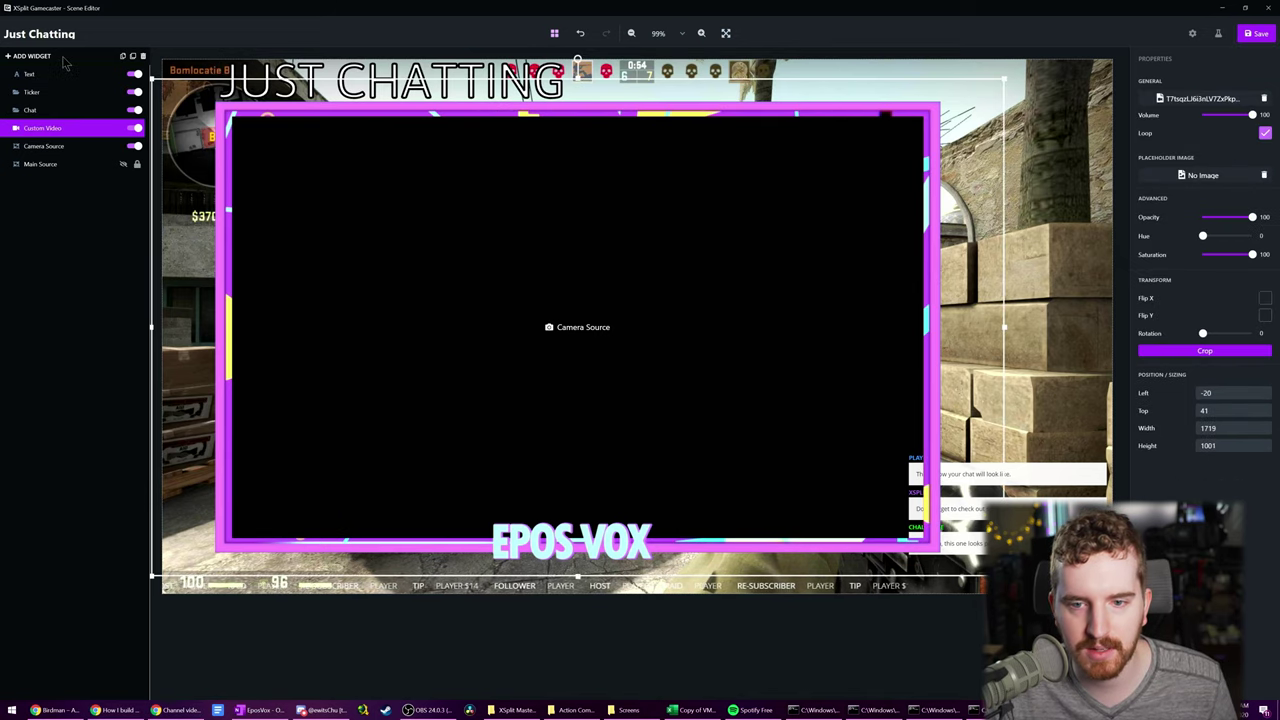
click(30, 56)
click(694, 280)
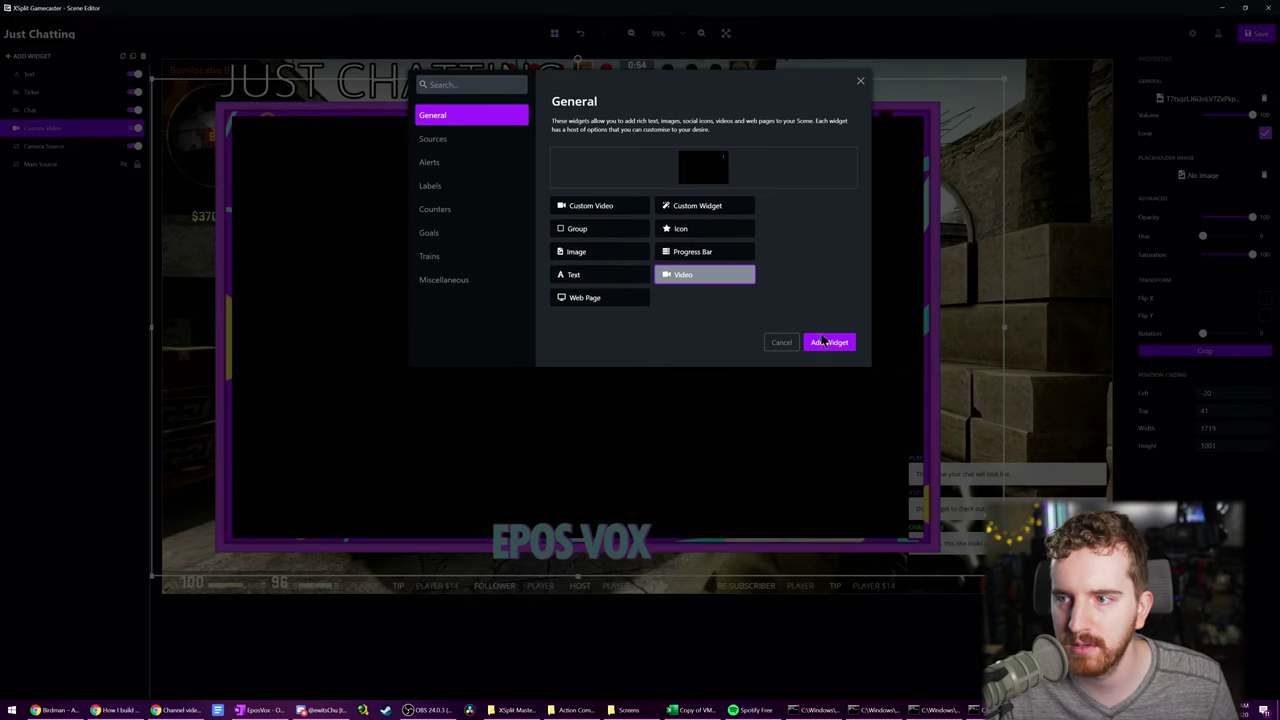
click(814, 338)
key(ctrl+a)
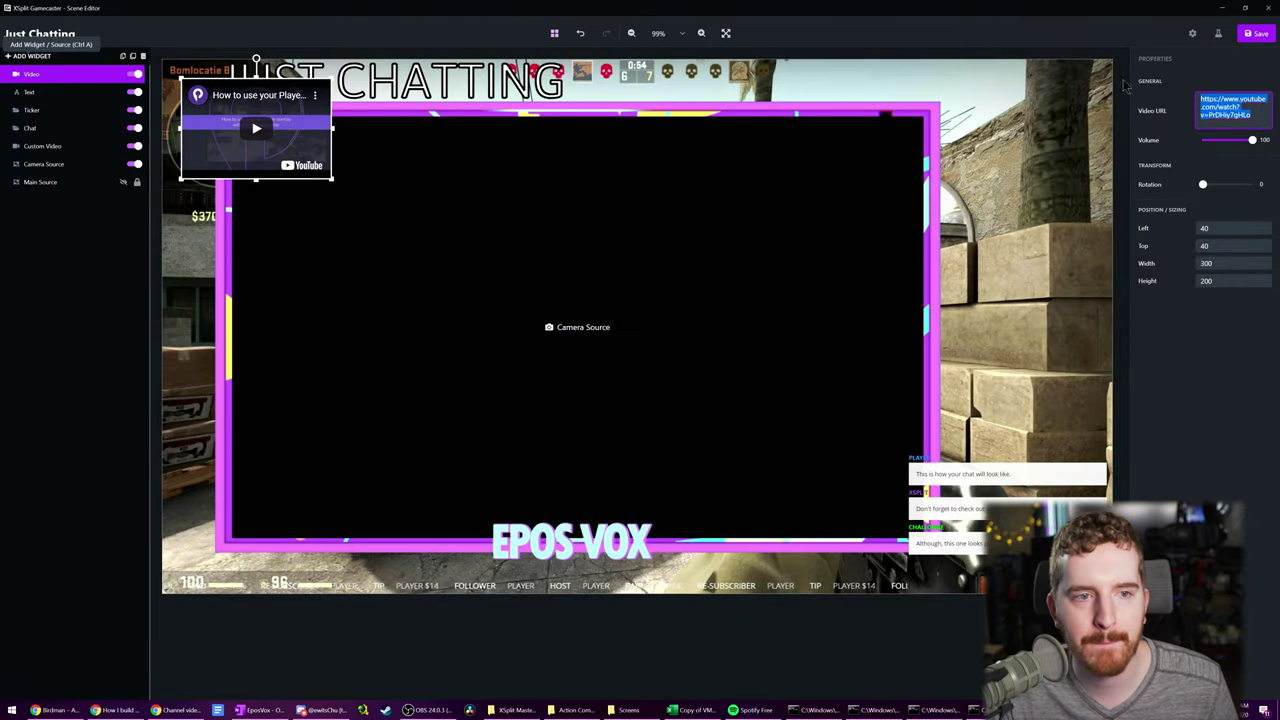
text(https://youtu.be/UdeNcy6lCBQ)
- Enlarge the background video to about 1957 by 1116 to cover the whole scene, and order it directly below Camera Source
drag(318, 156, 1124, 604)
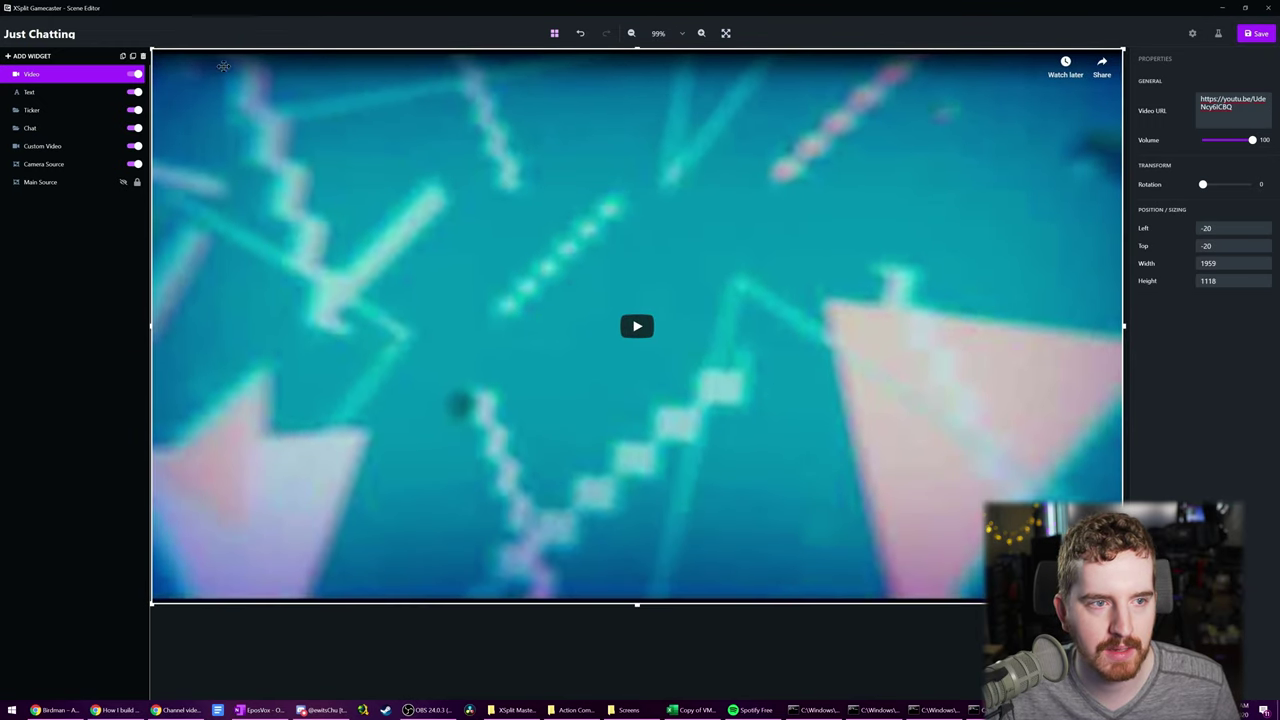
drag(90, 76, 61, 175)
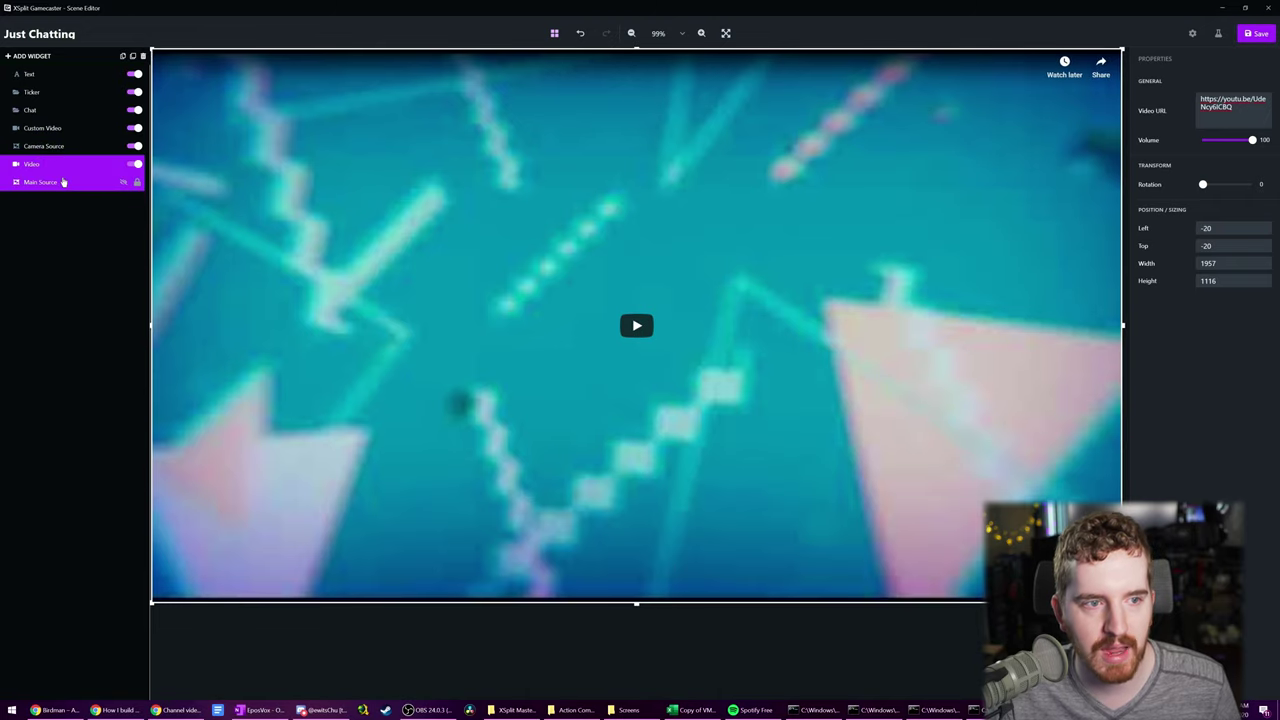
- Save the Just Chatting scene and switch the studio output to it
click(58, 76)
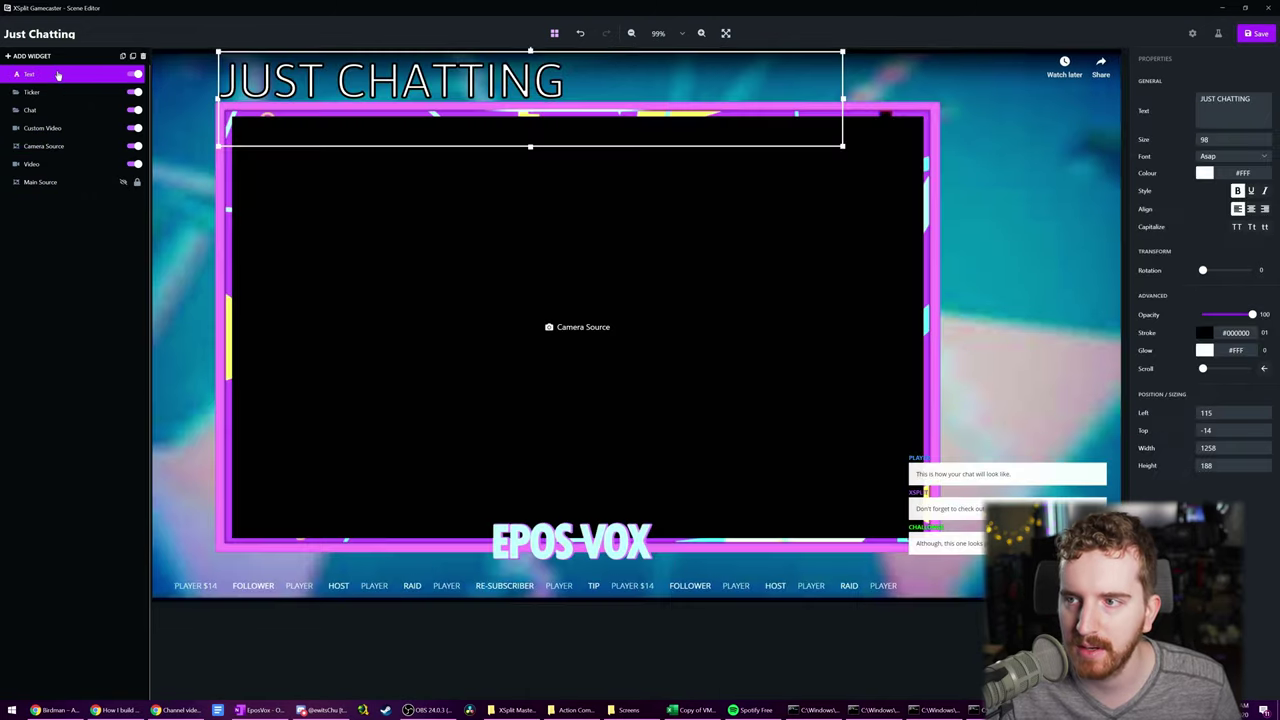
click(1257, 40)
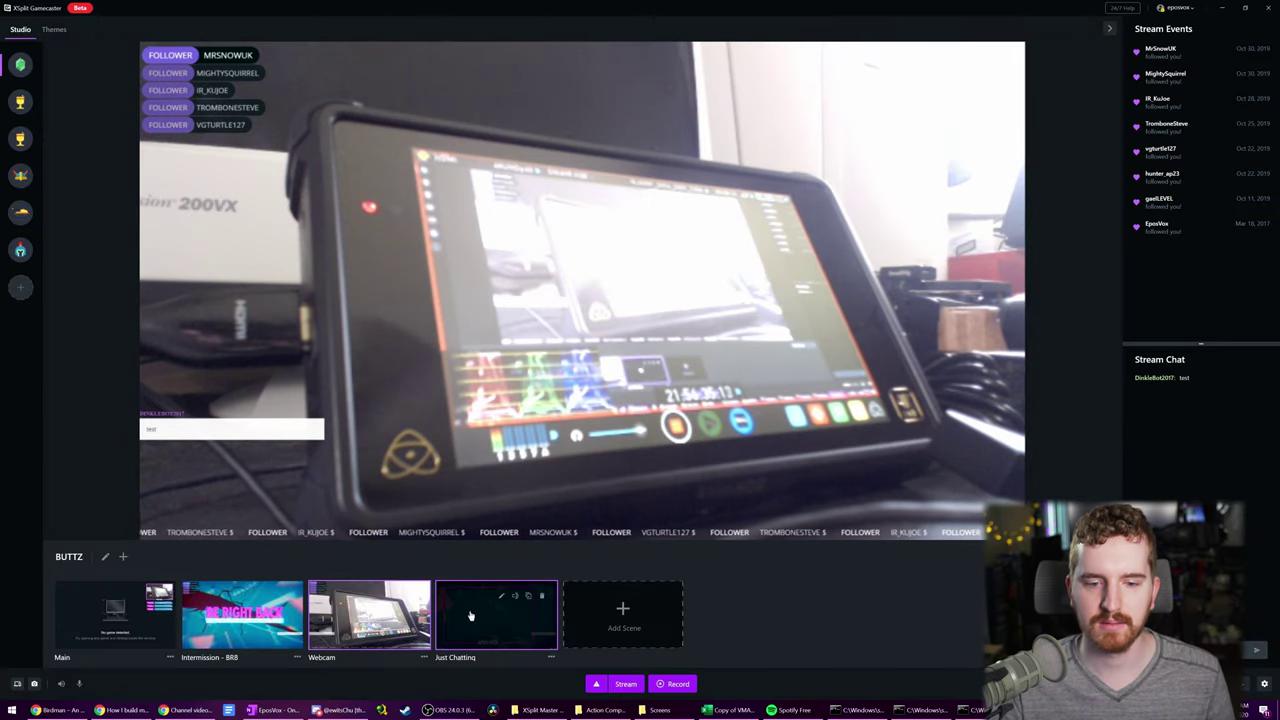
click(470, 615)
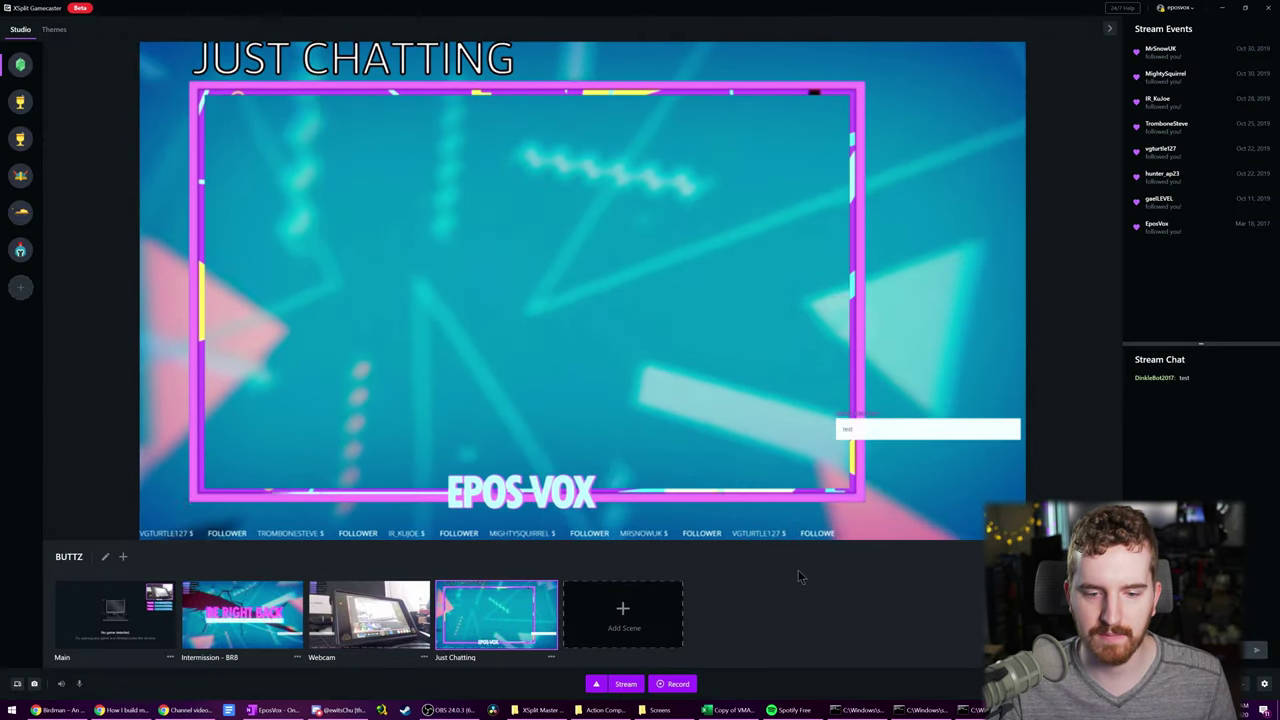
- Reopen the Just Chatting scene to check its Camera Source and Custom Video layers, close the editor without saving, and show the scene again
click(502, 597)
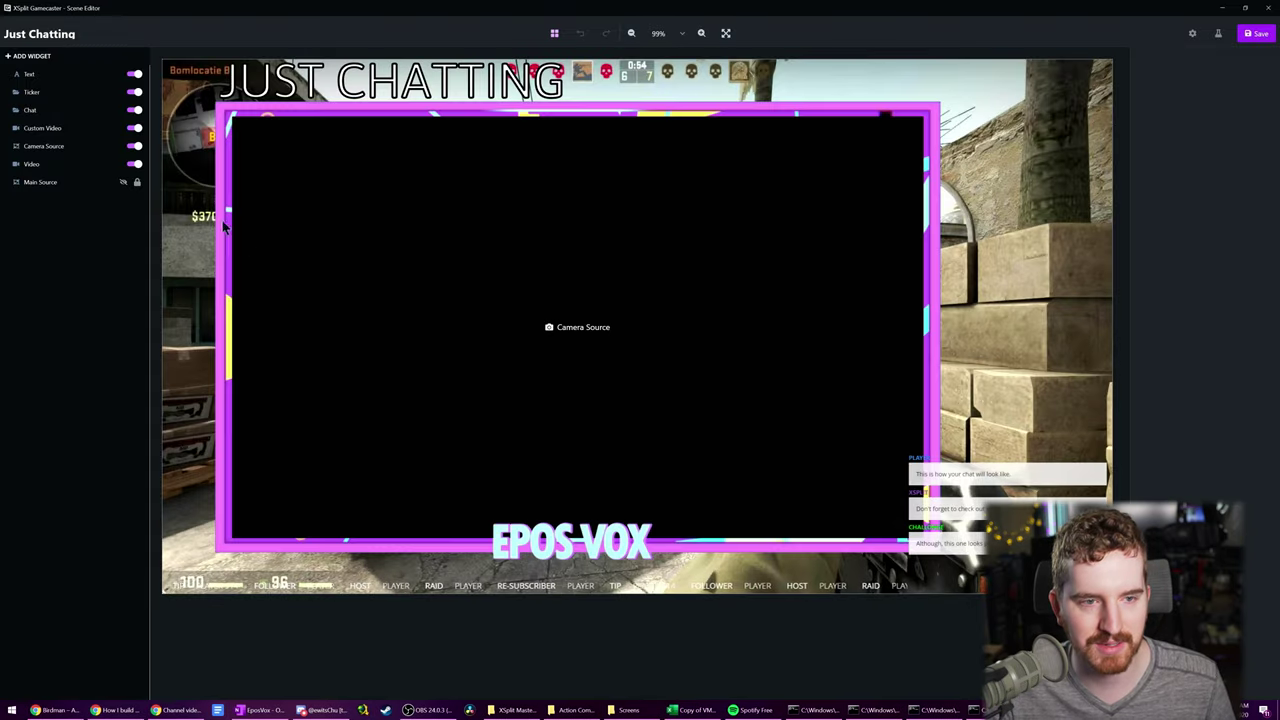
click(75, 148)
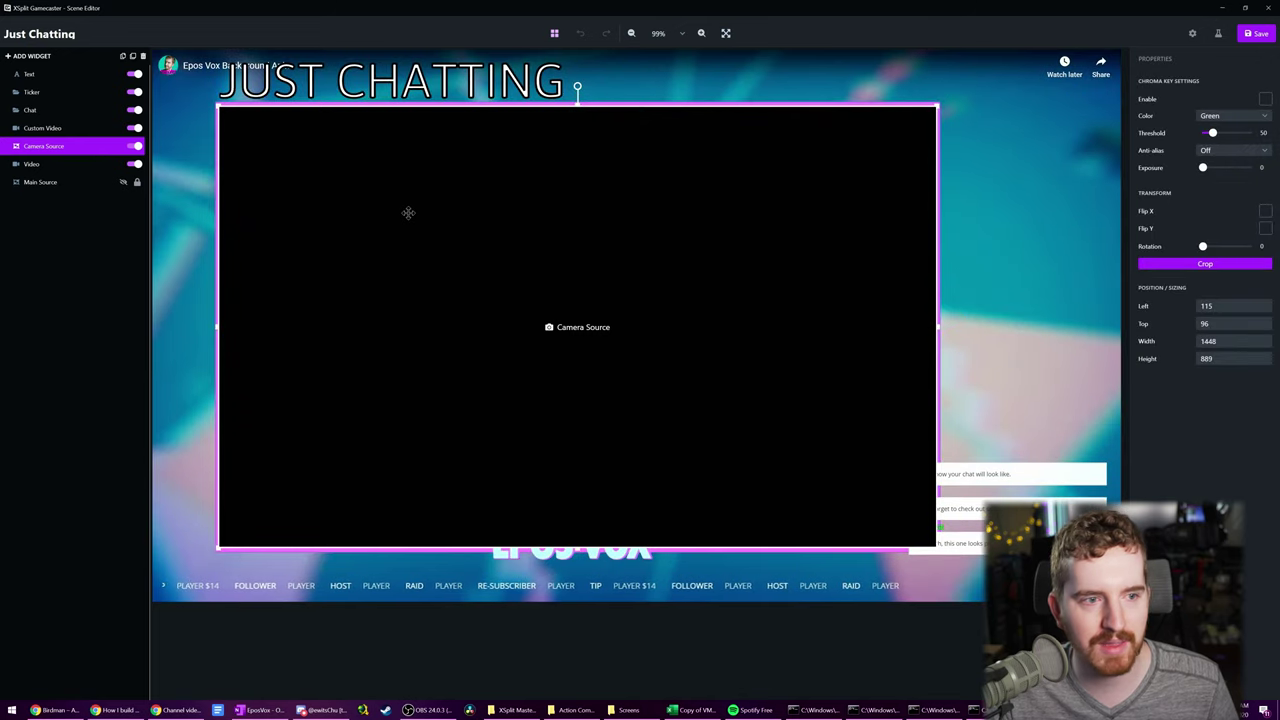
click(61, 131)
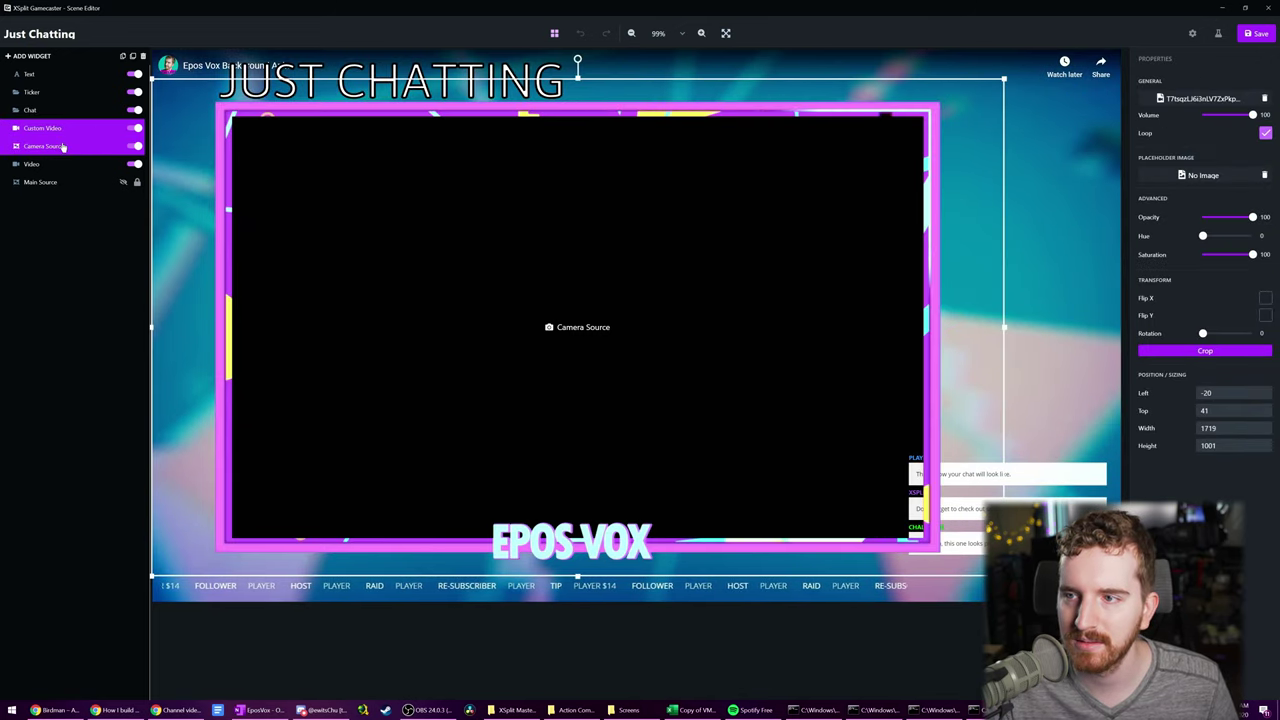
click(62, 146)
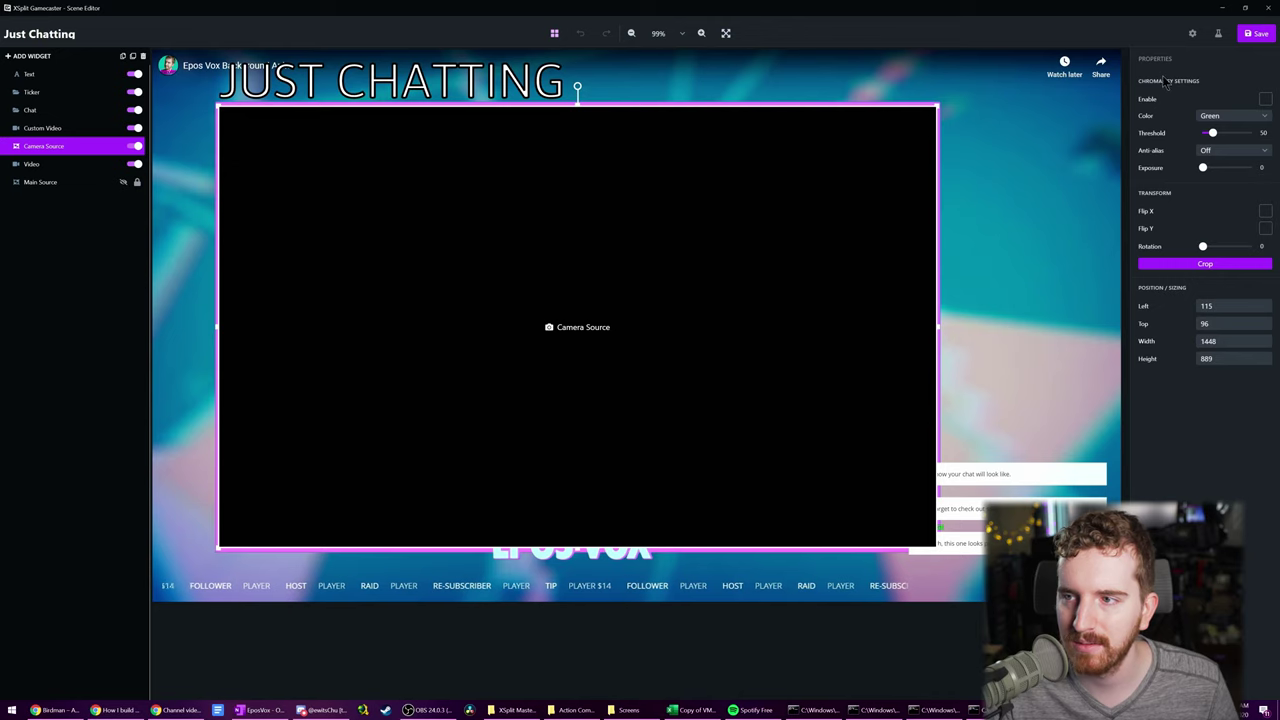
click(1268, 10)
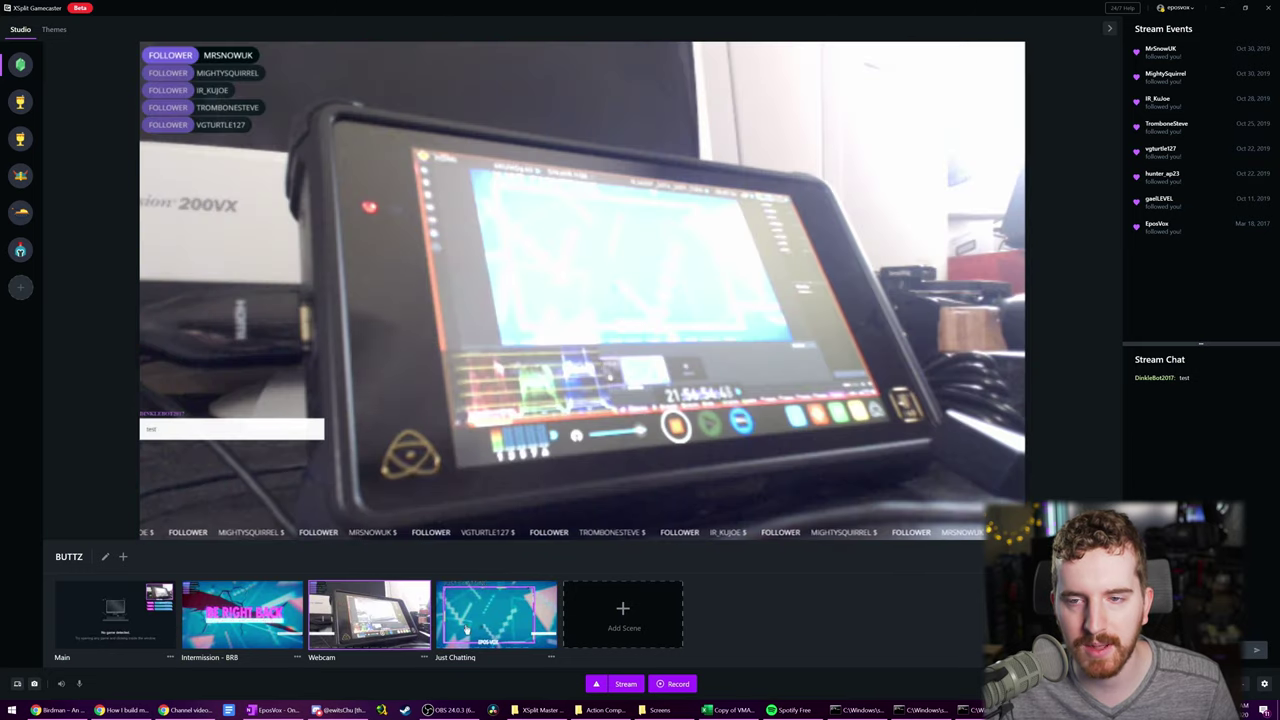
click(466, 628)
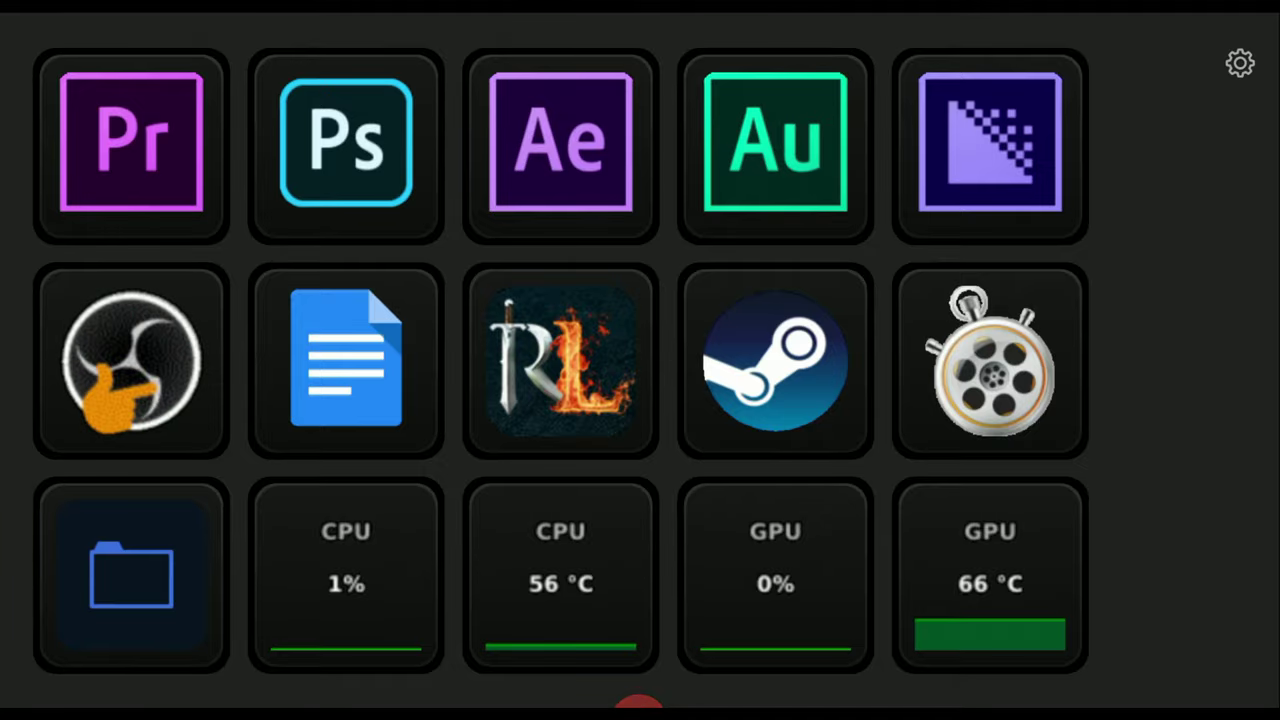
- Switch to Stream Deck Mobile, open the folder holding the two power keys and return to the main page
click(120, 385)
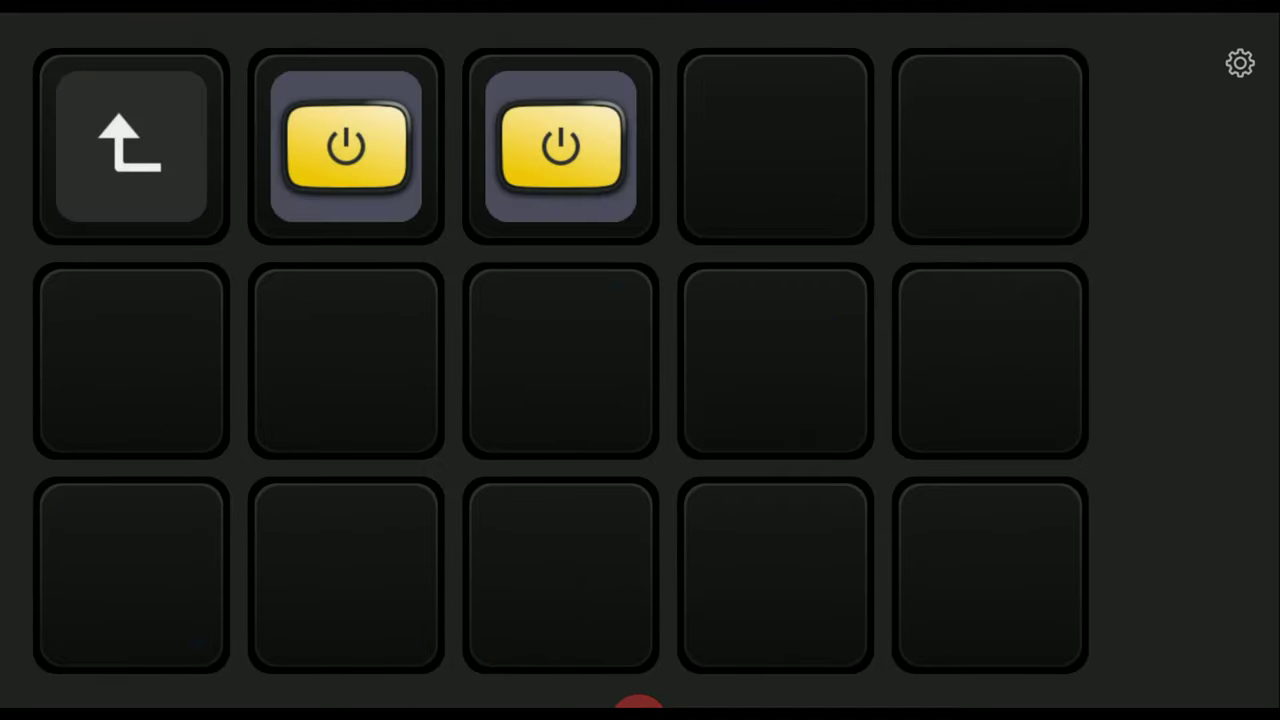
click(130, 145)
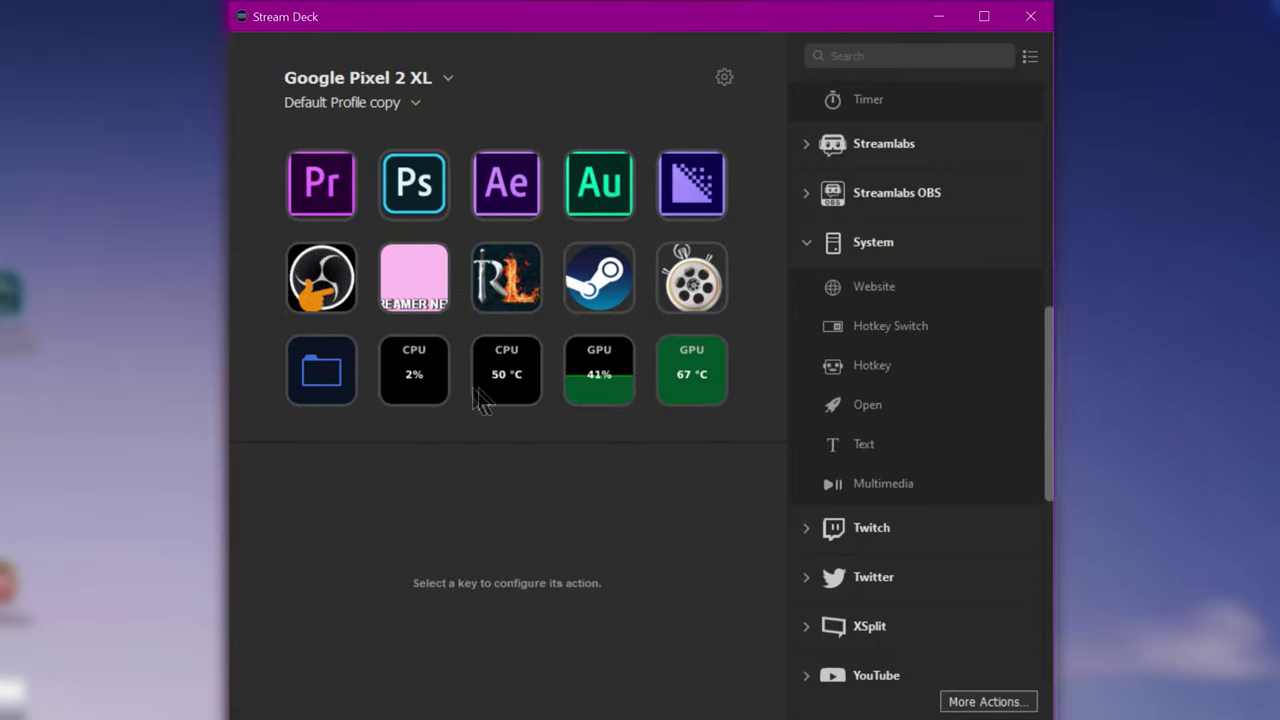
- In the desktop Stream Deck app, delete the third key in the bottom row and locate the custom HWiNFO action
click(478, 398)
key(Delete)
click(663, 422)
scroll(856, 399, down, 4)
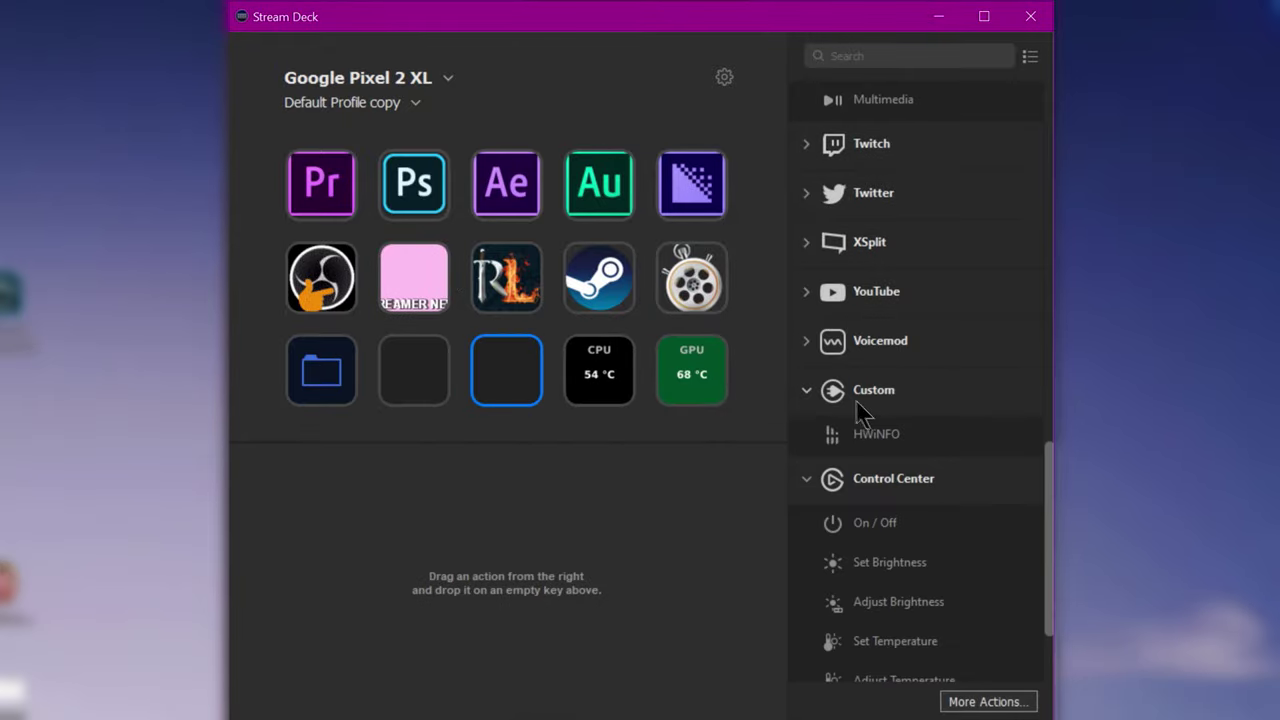